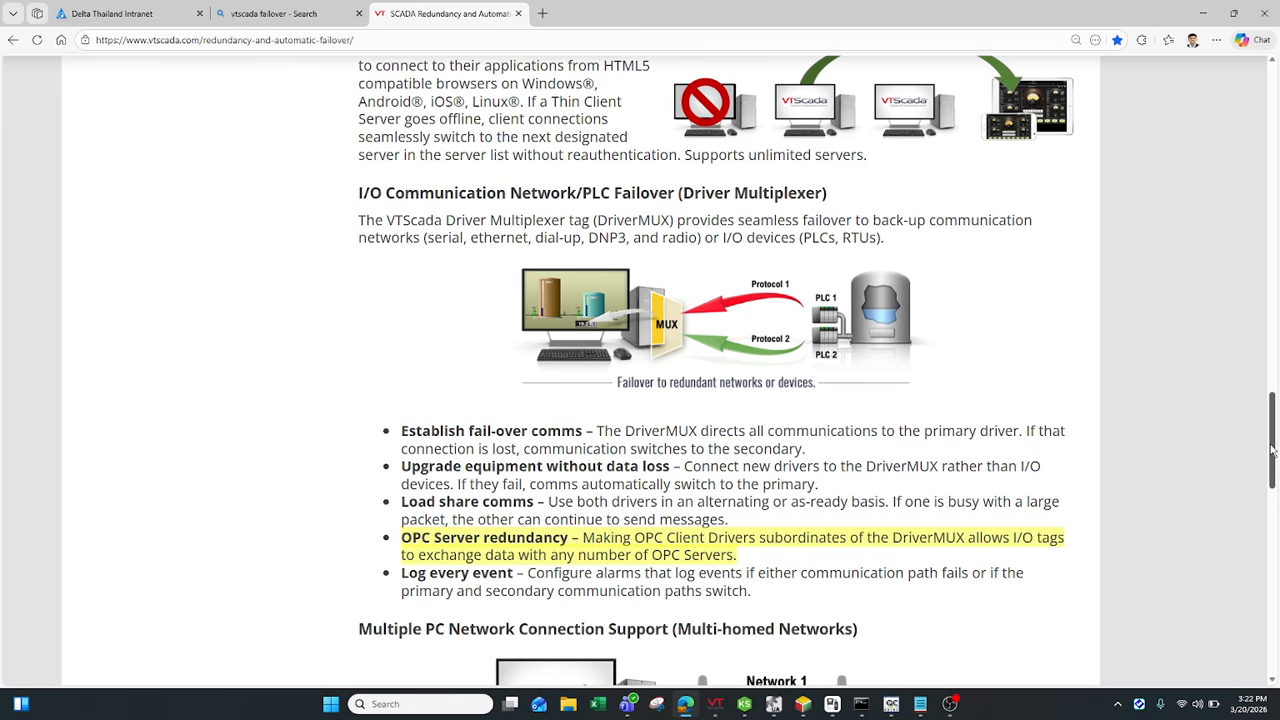
Review the basic and advanced server failover examples on the VTScada redundancy page
{"action": "left_click_drag", "start_coordinate": [1263, 453], "coordinate": [1233, 250]}
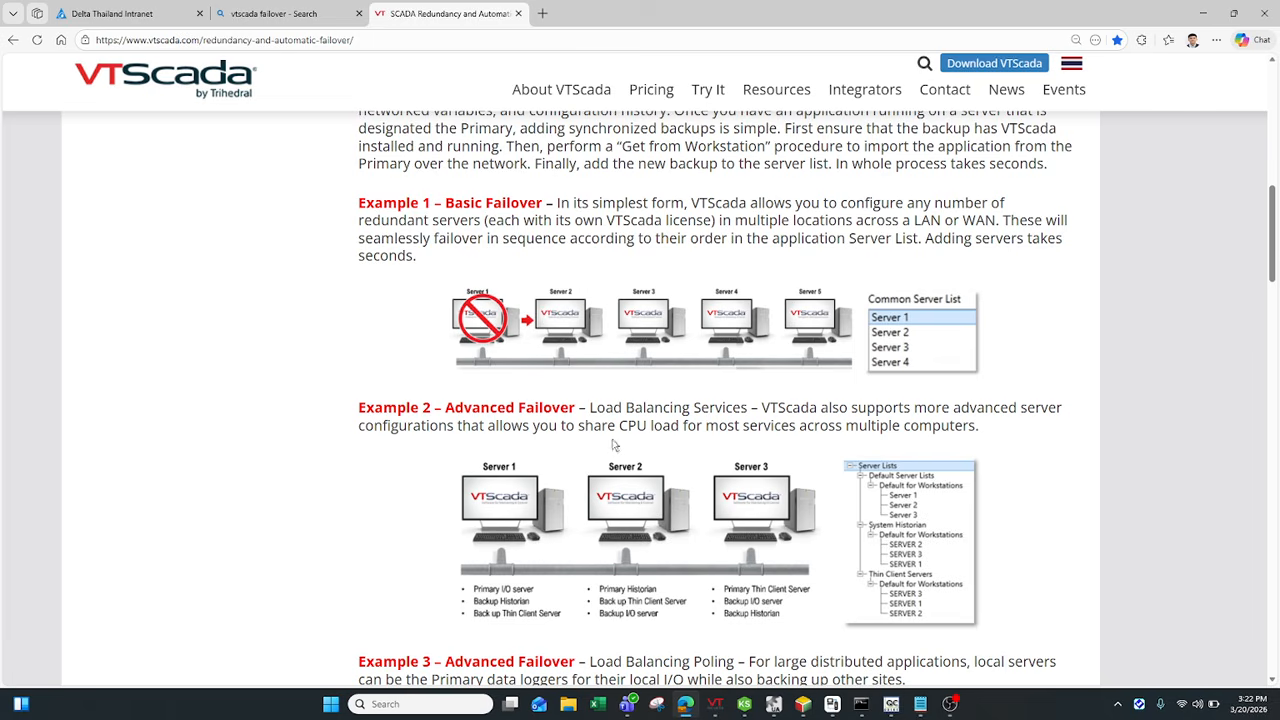
{"action": "scroll", "coordinate": [598, 462], "scroll_direction": "down", "scroll_amount": 1}
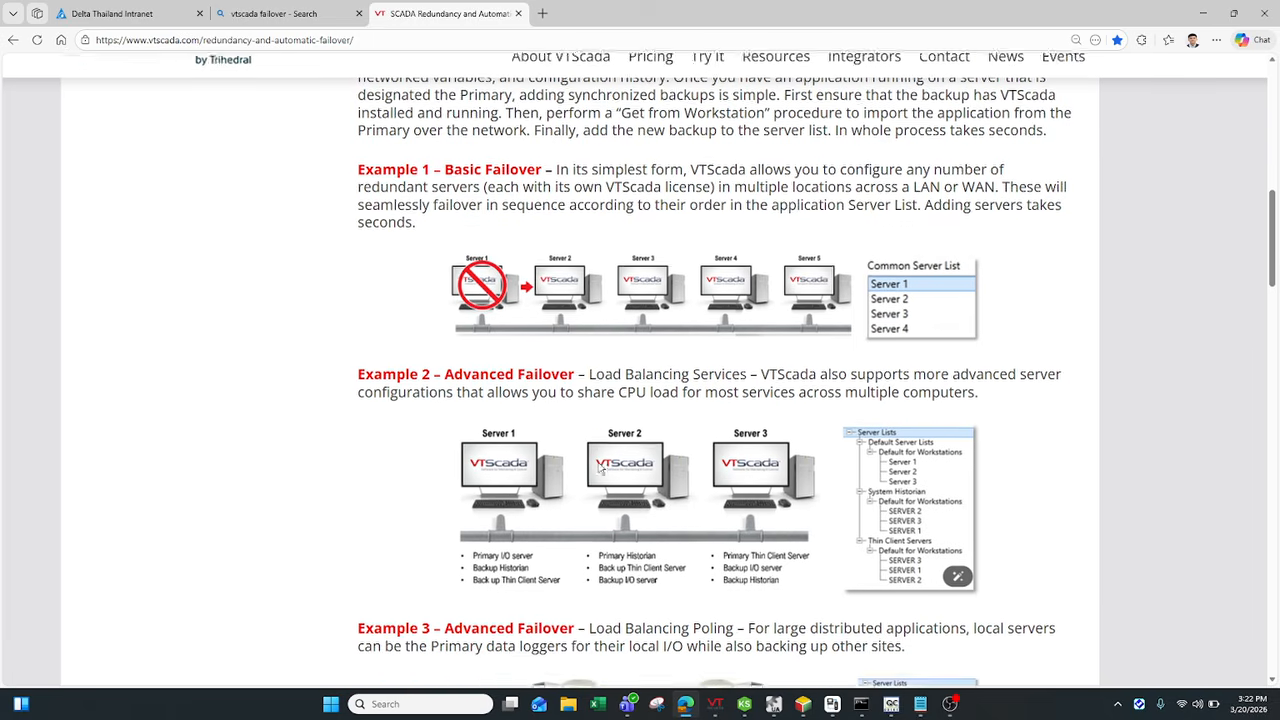
{"action": "scroll", "coordinate": [598, 468], "scroll_direction": "down", "scroll_amount": 10}
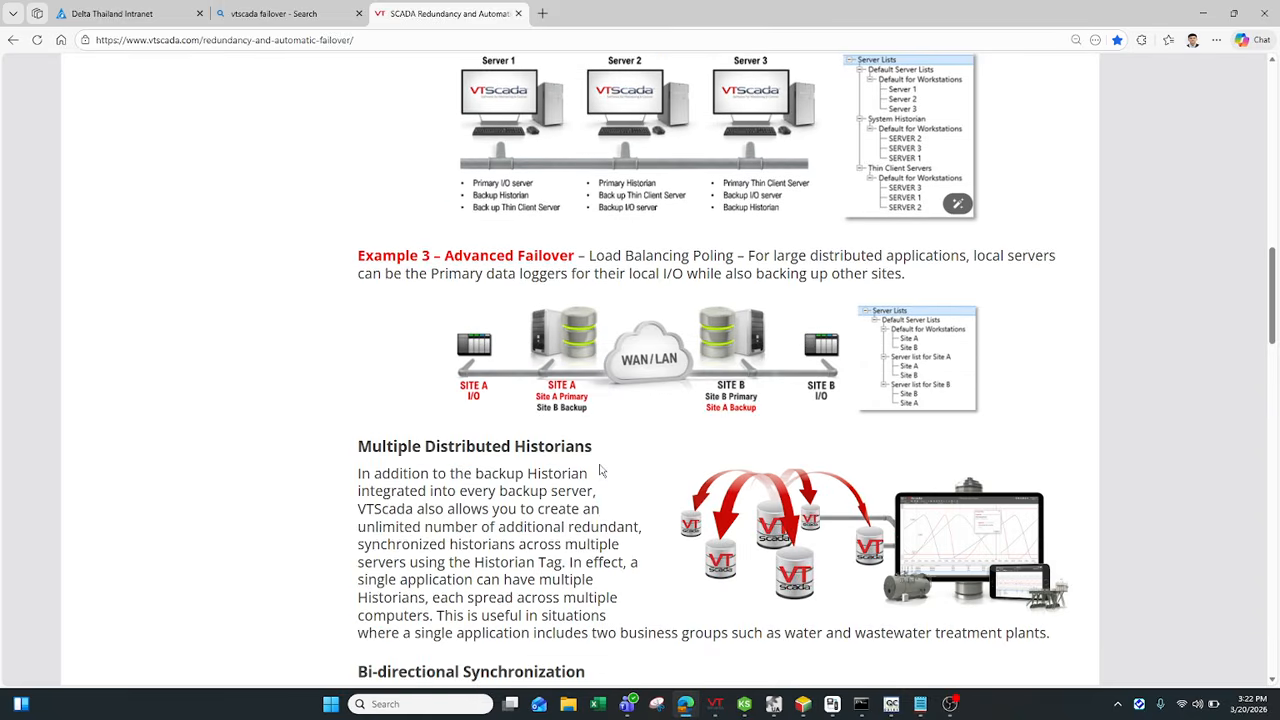
{"action": "scroll", "coordinate": [601, 466], "scroll_direction": "down", "scroll_amount": 6}
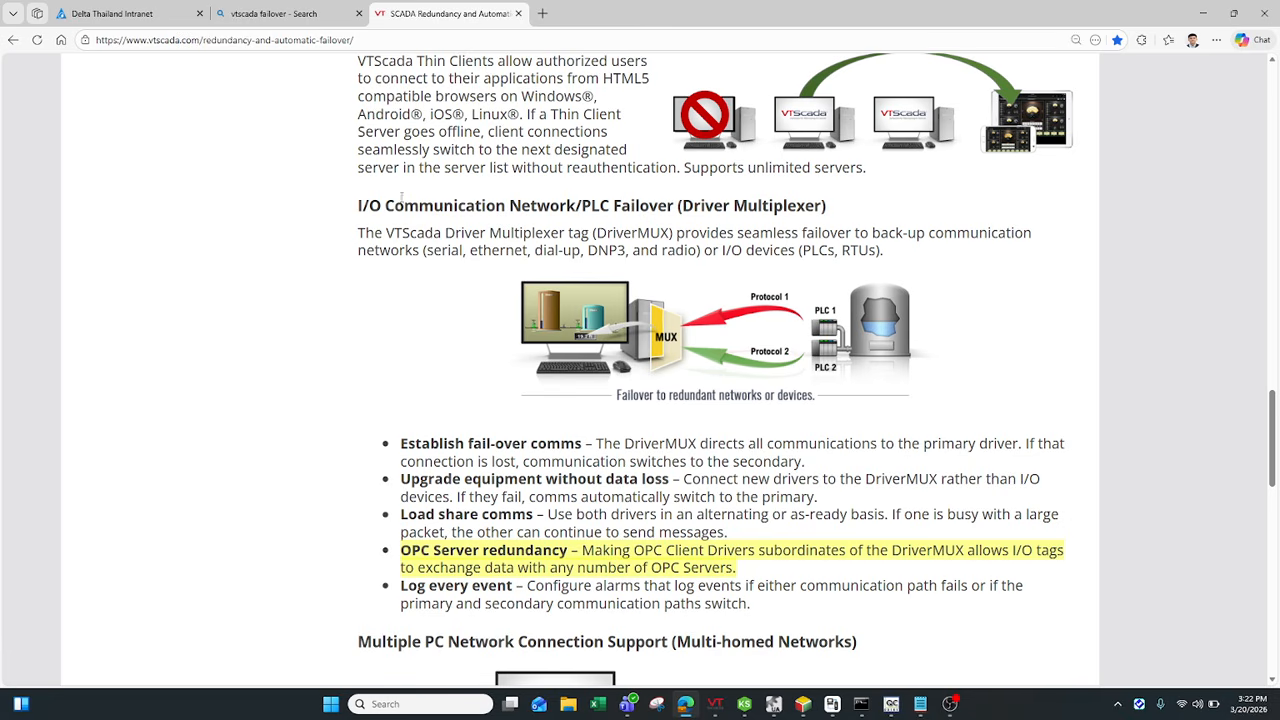
Examine the I/O Communication Network/PLC Failover (Driver Multiplexer) section, including the OPC Server redundancy point
{"action": "left_click_drag", "start_coordinate": [350, 211], "coordinate": [526, 205]}
{"action": "left_click", "coordinate": [511, 203]}
{"action": "left_click", "coordinate": [655, 205]}
{"action": "left_click_drag", "start_coordinate": [682, 205], "coordinate": [822, 215]}
{"action": "left_click", "coordinate": [646, 216]}
{"action": "scroll", "coordinate": [566, 549], "scroll_direction": "down", "scroll_amount": 1}
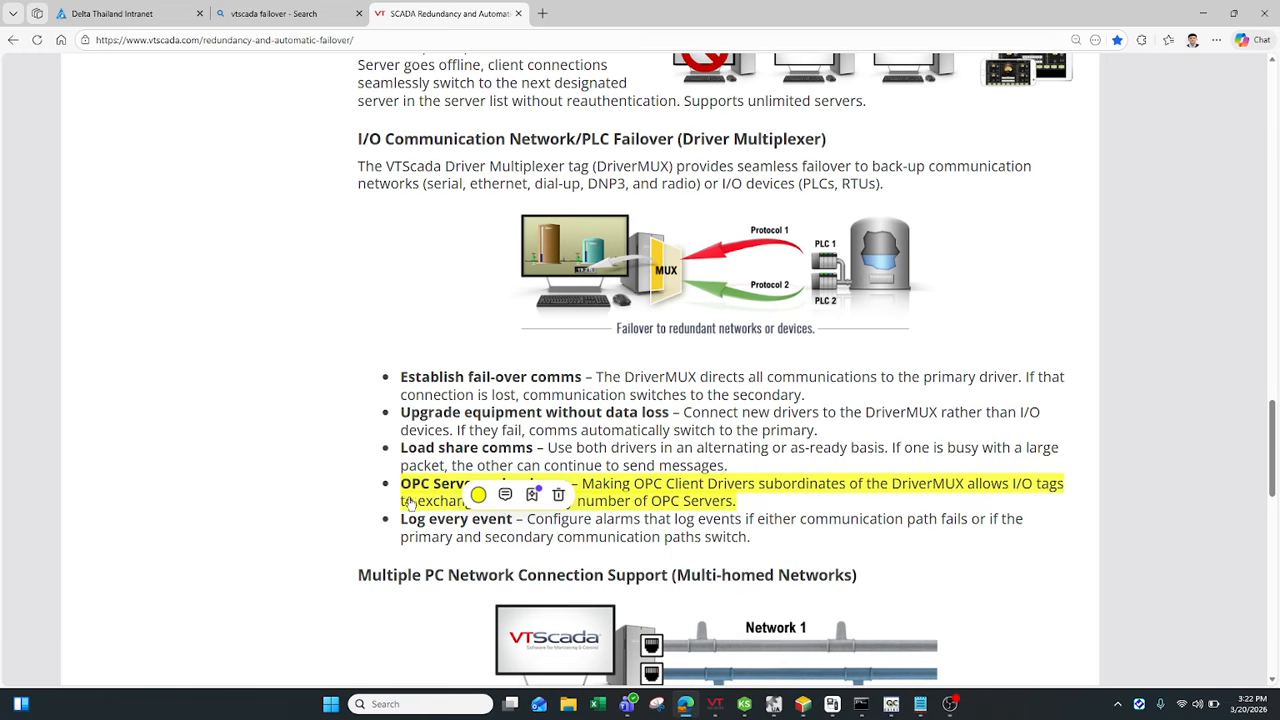
{"action": "scroll", "coordinate": [380, 490], "scroll_direction": "down", "scroll_amount": 2}
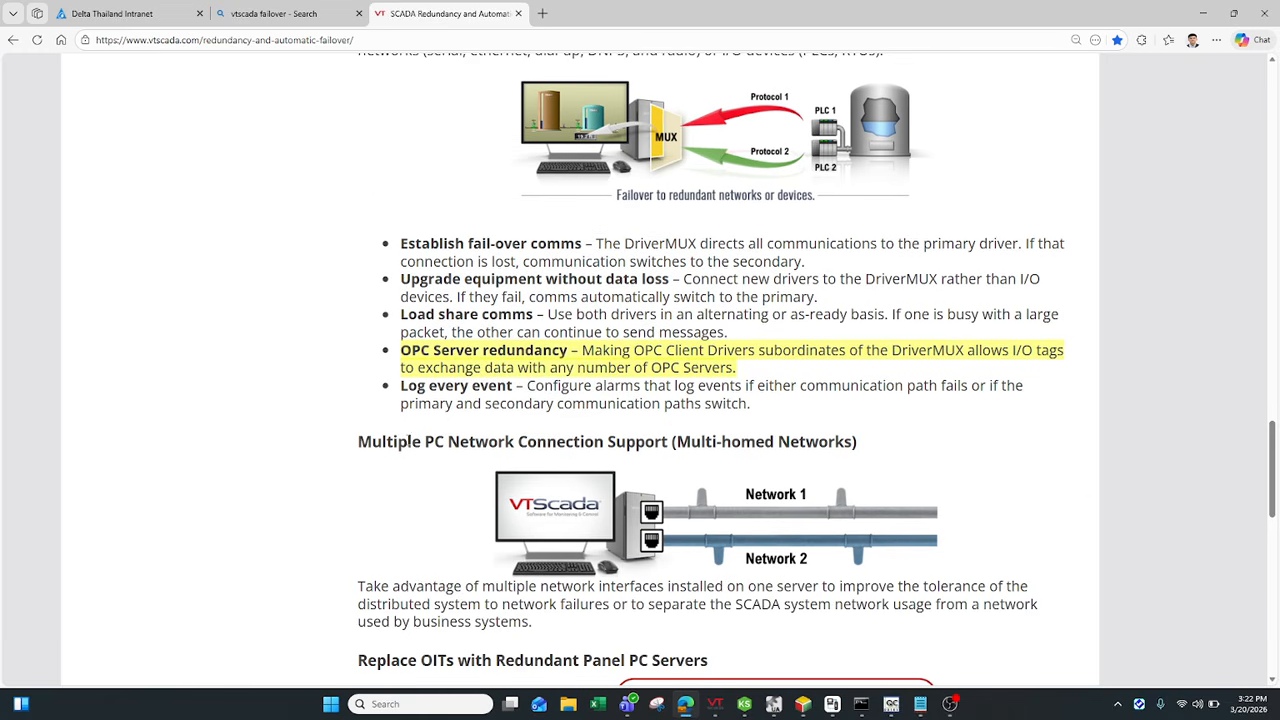
{"action": "mouse_move", "coordinate": [432, 372]}
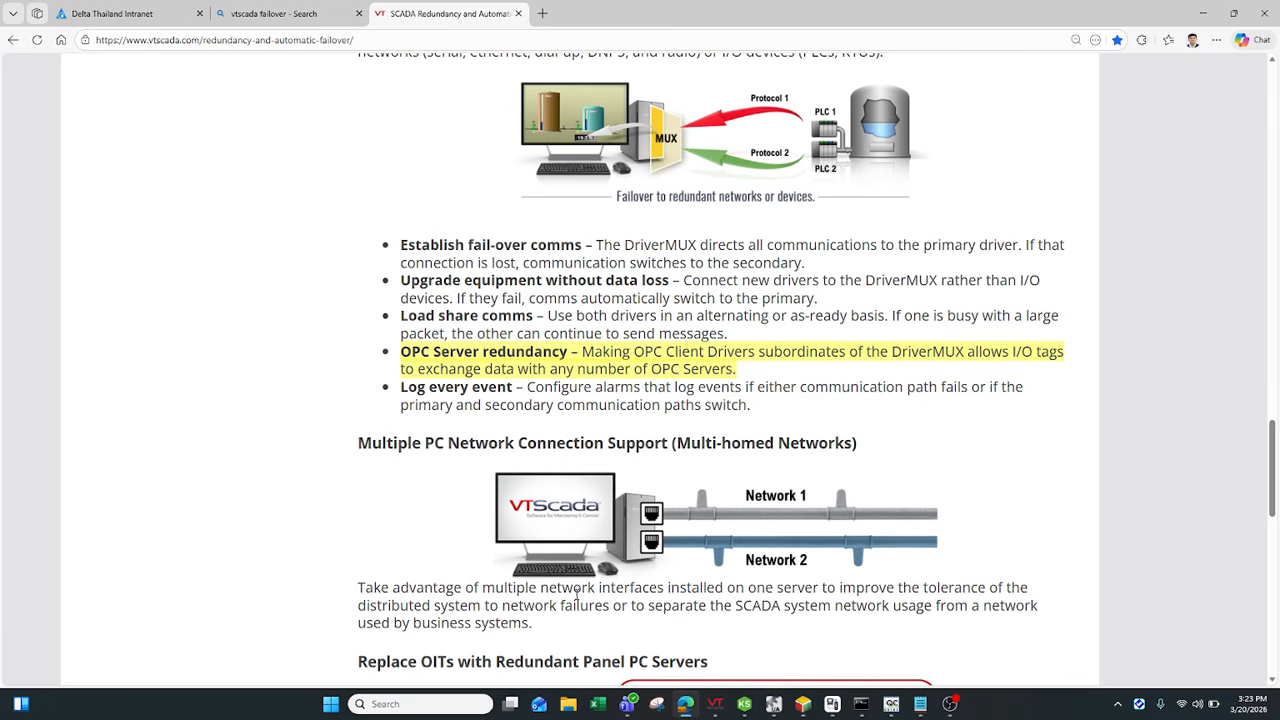
Switch to the VTScada OPC UA application and view the Driver Multiplexer tags in the Tag Browser
{"action": "left_click", "coordinate": [715, 708]}
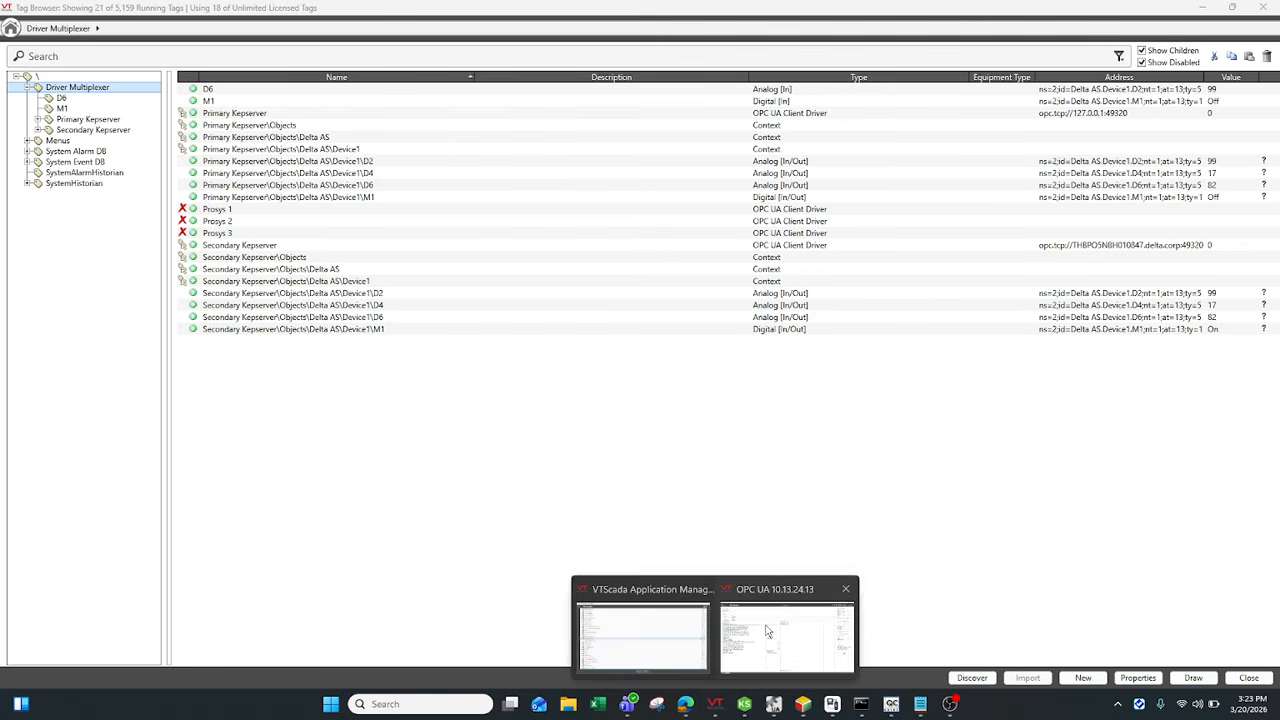
{"action": "left_click", "coordinate": [765, 635]}
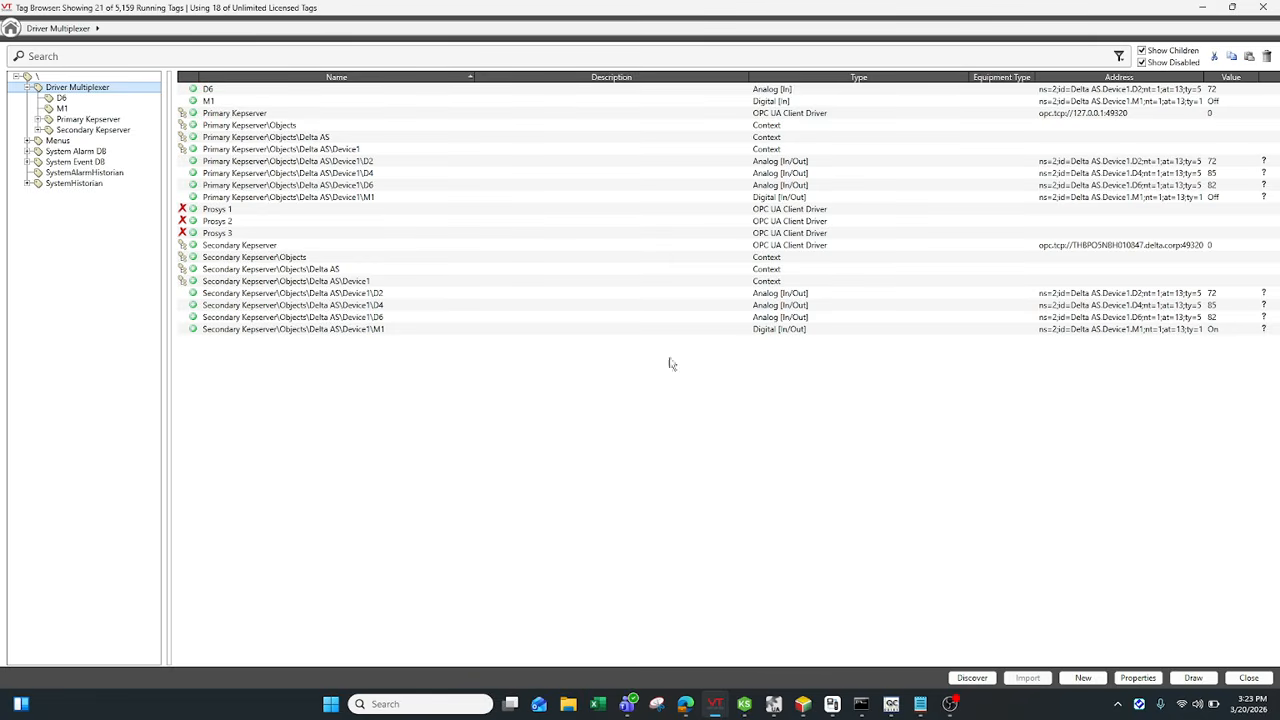
Switch to Kepware Server and look over the D2, D4 and D6 tags of Device1 under the Delta AS channel
{"action": "left_click", "coordinate": [743, 706]}
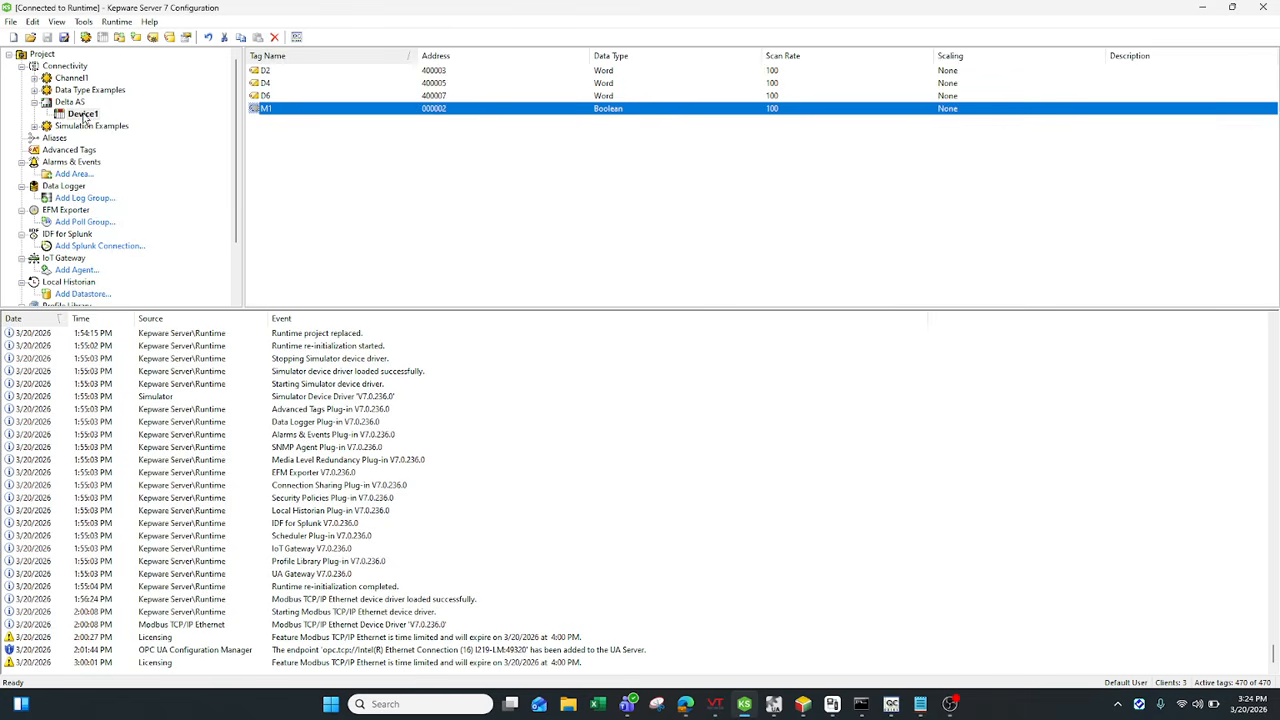
{"action": "left_click", "coordinate": [279, 72]}
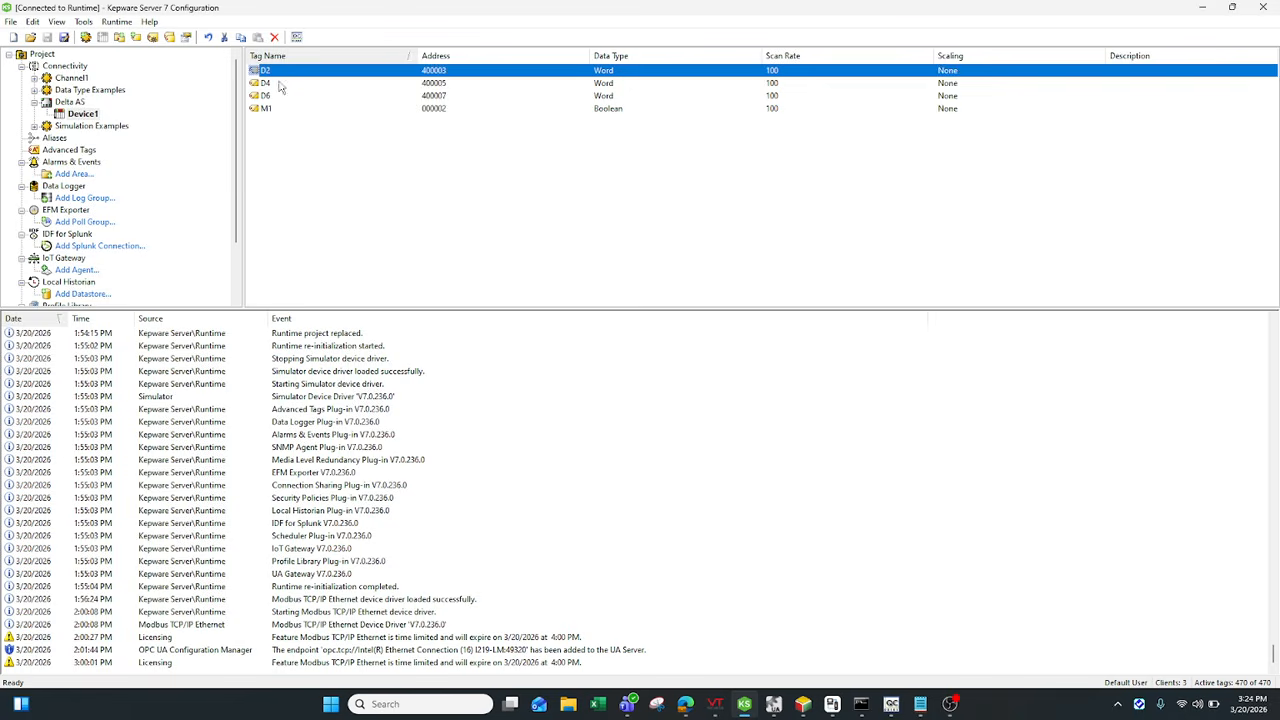
{"action": "left_click", "coordinate": [280, 84]}
{"action": "left_click", "coordinate": [278, 96]}
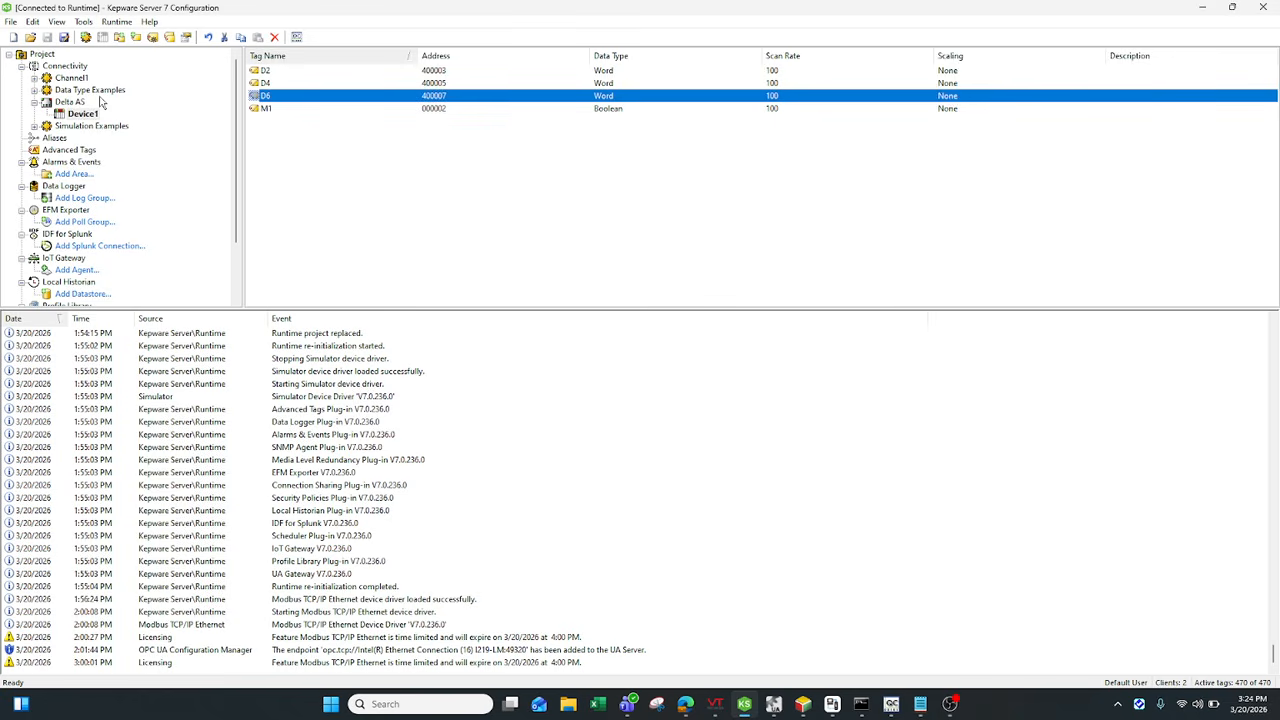
Start a new channel under Connectivity using the Modbus TCP/IP Ethernet driver
{"action": "left_click", "coordinate": [45, 55]}
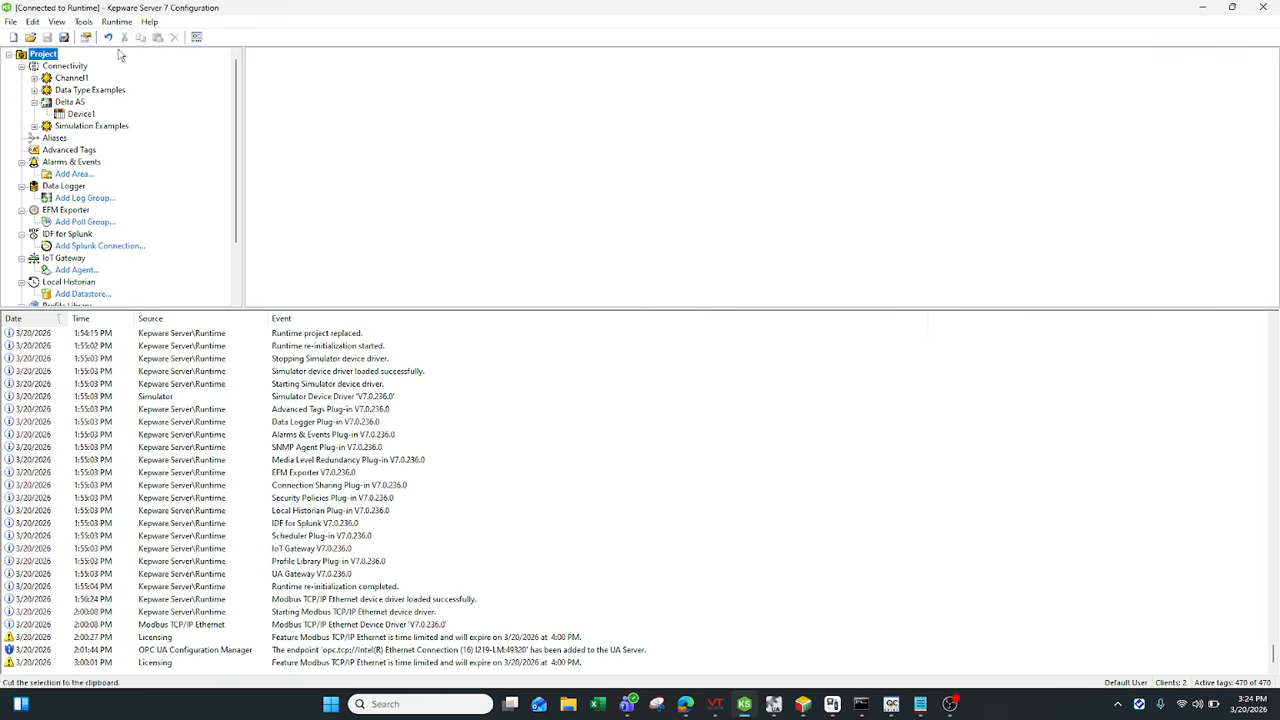
{"action": "left_click", "coordinate": [66, 67]}
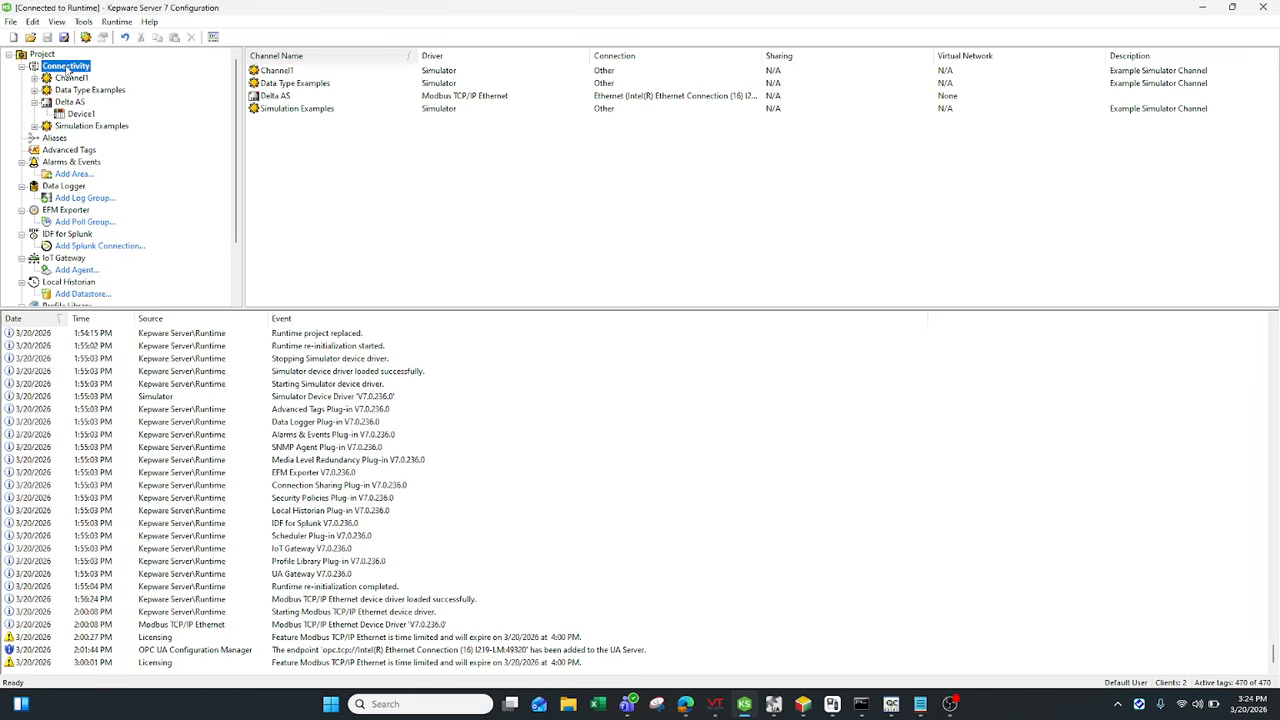
{"action": "right_click", "coordinate": [68, 68]}
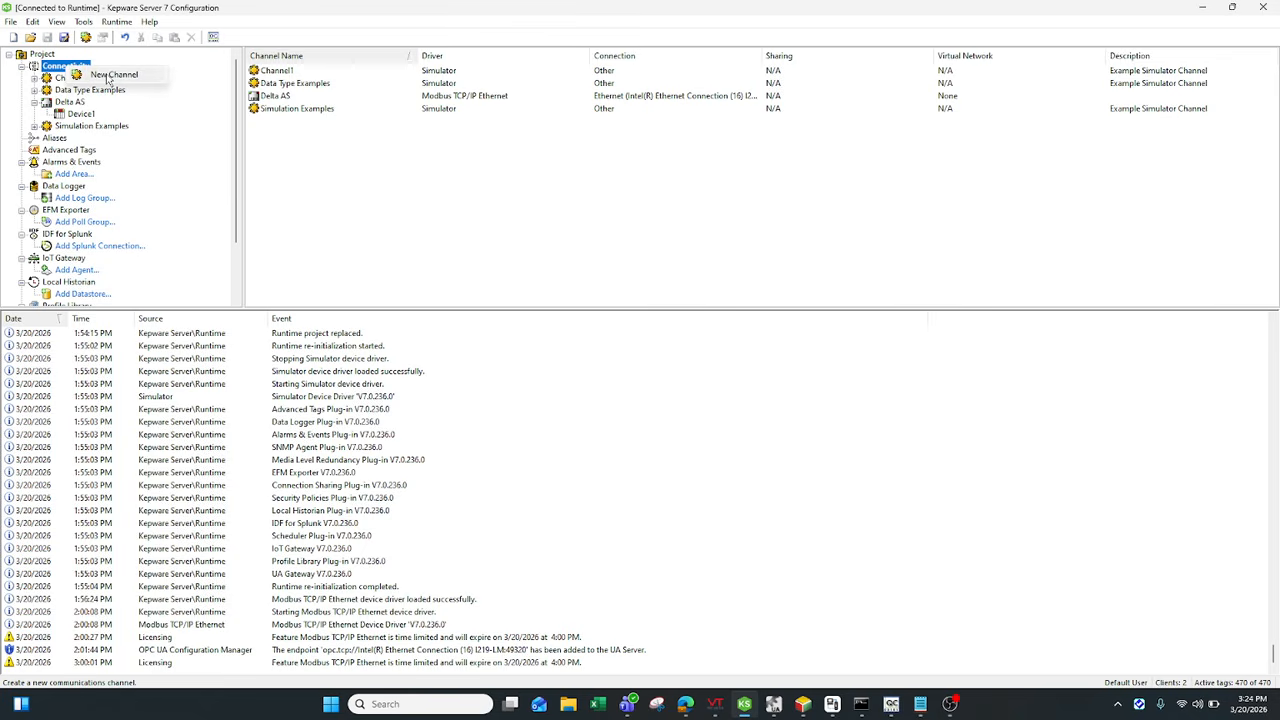
{"action": "left_click", "coordinate": [107, 76]}
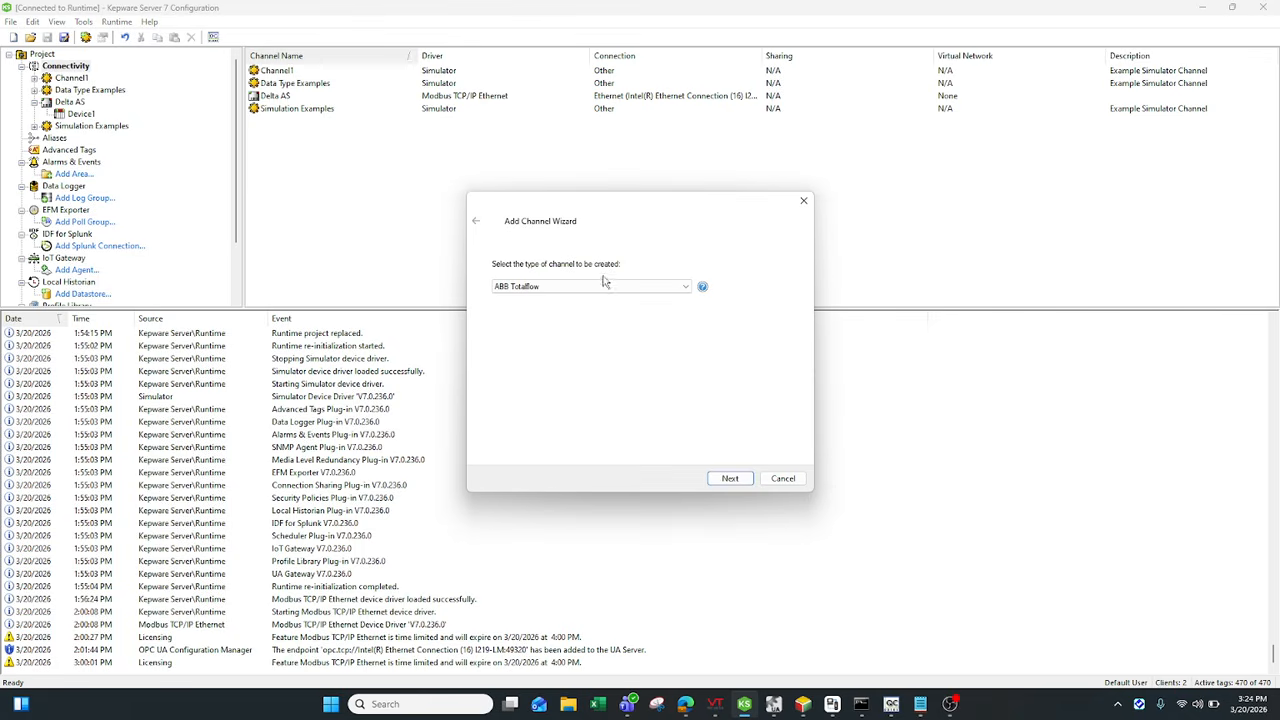
{"action": "left_click", "coordinate": [600, 287]}
{"action": "scroll", "coordinate": [597, 415], "scroll_direction": "down", "scroll_amount": 3}
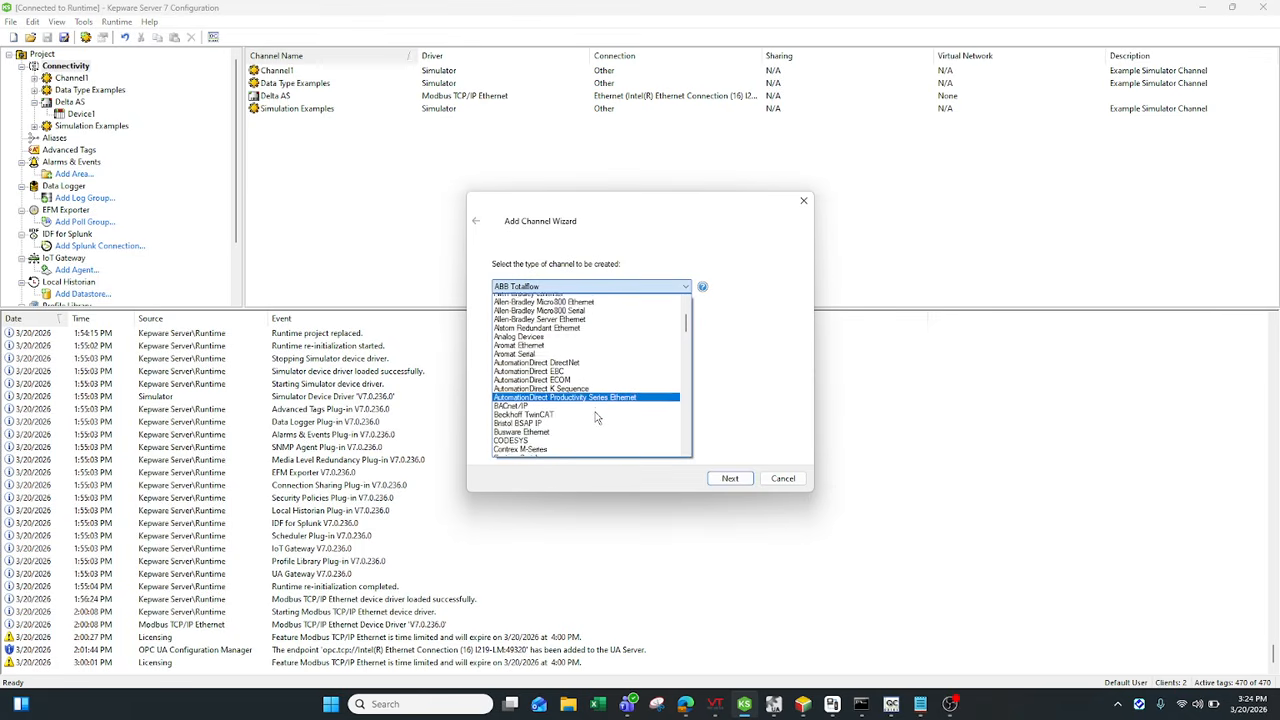
{"action": "scroll", "coordinate": [596, 417], "scroll_direction": "down", "scroll_amount": 10}
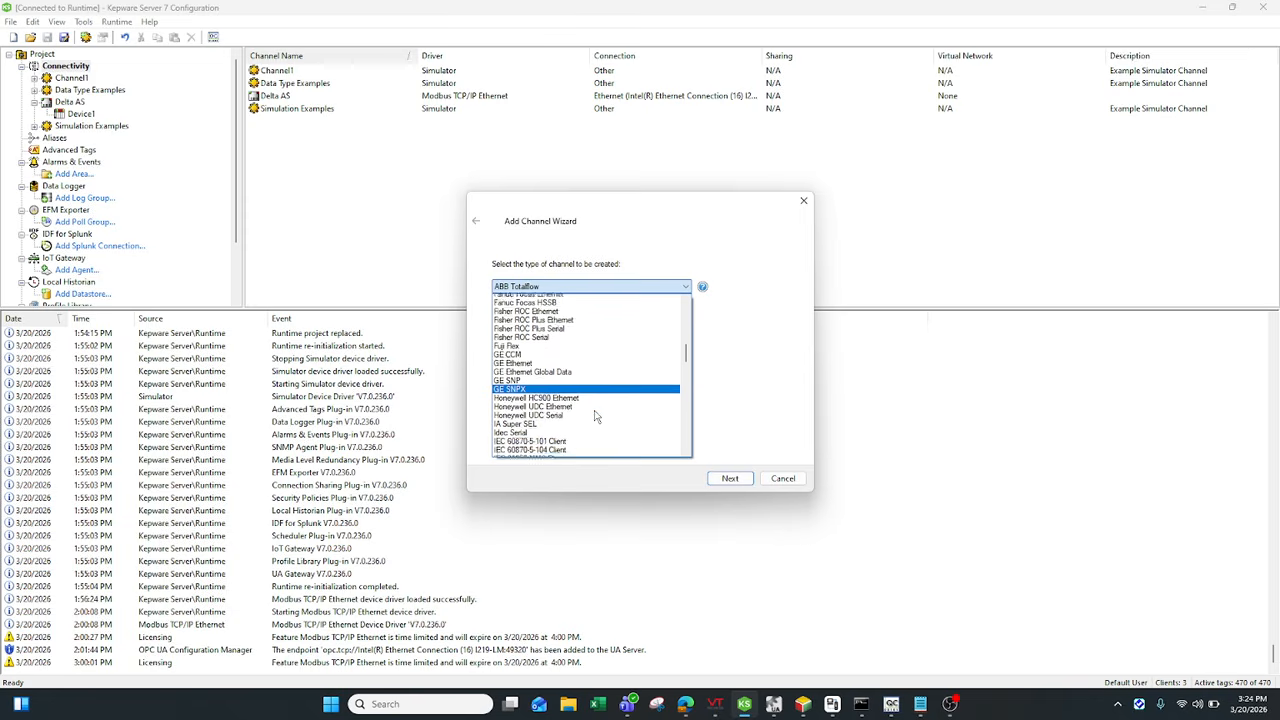
{"action": "scroll", "coordinate": [596, 417], "scroll_direction": "down", "scroll_amount": 10}
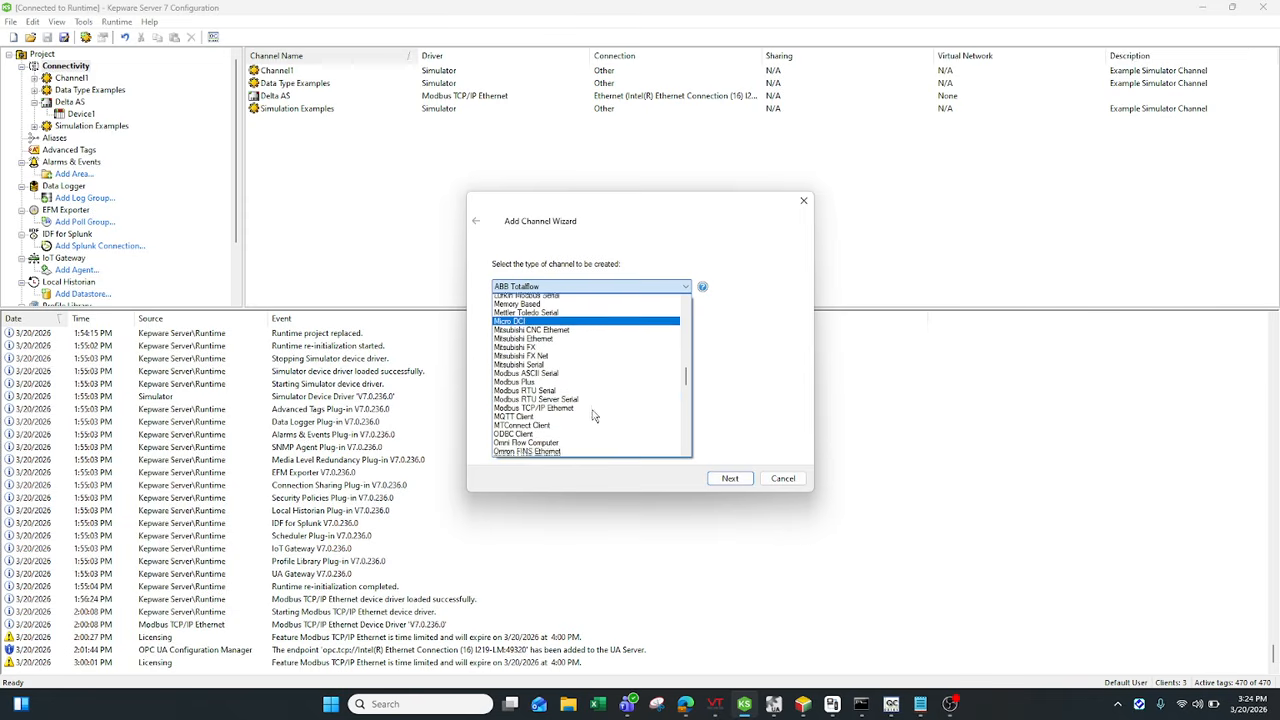
{"action": "left_click", "coordinate": [560, 394]}
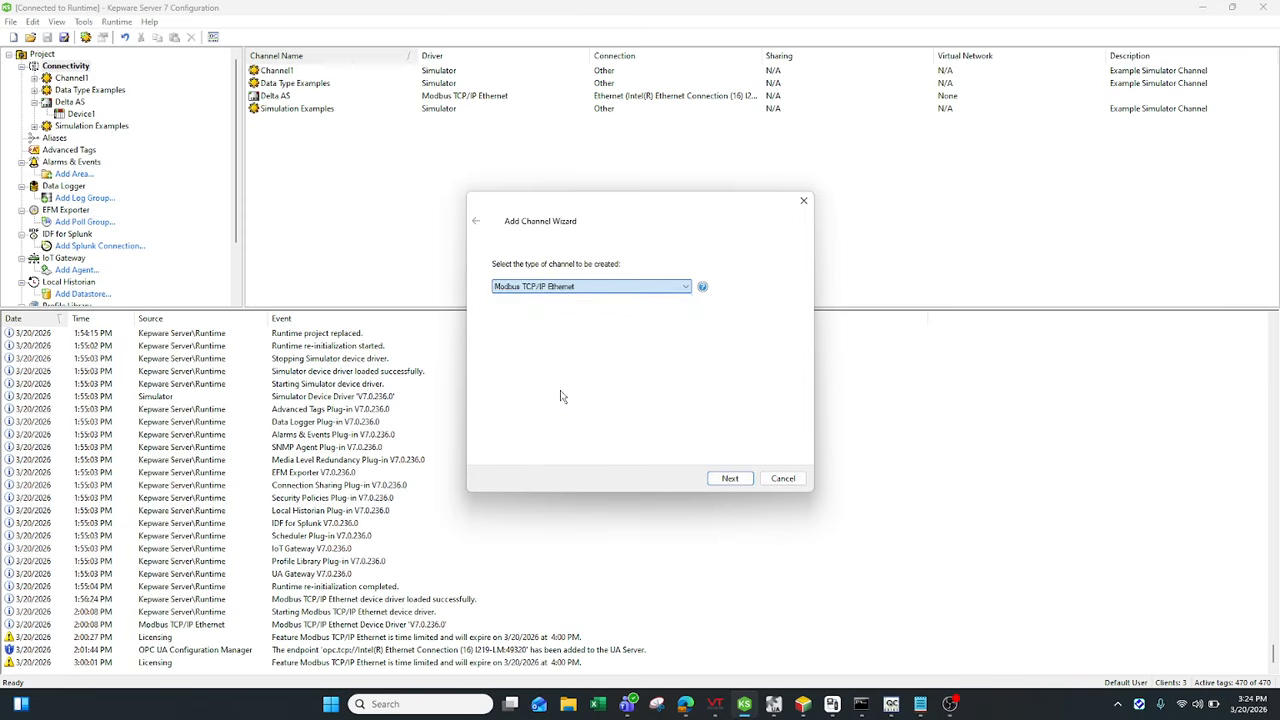
{"action": "left_click", "coordinate": [730, 478]}
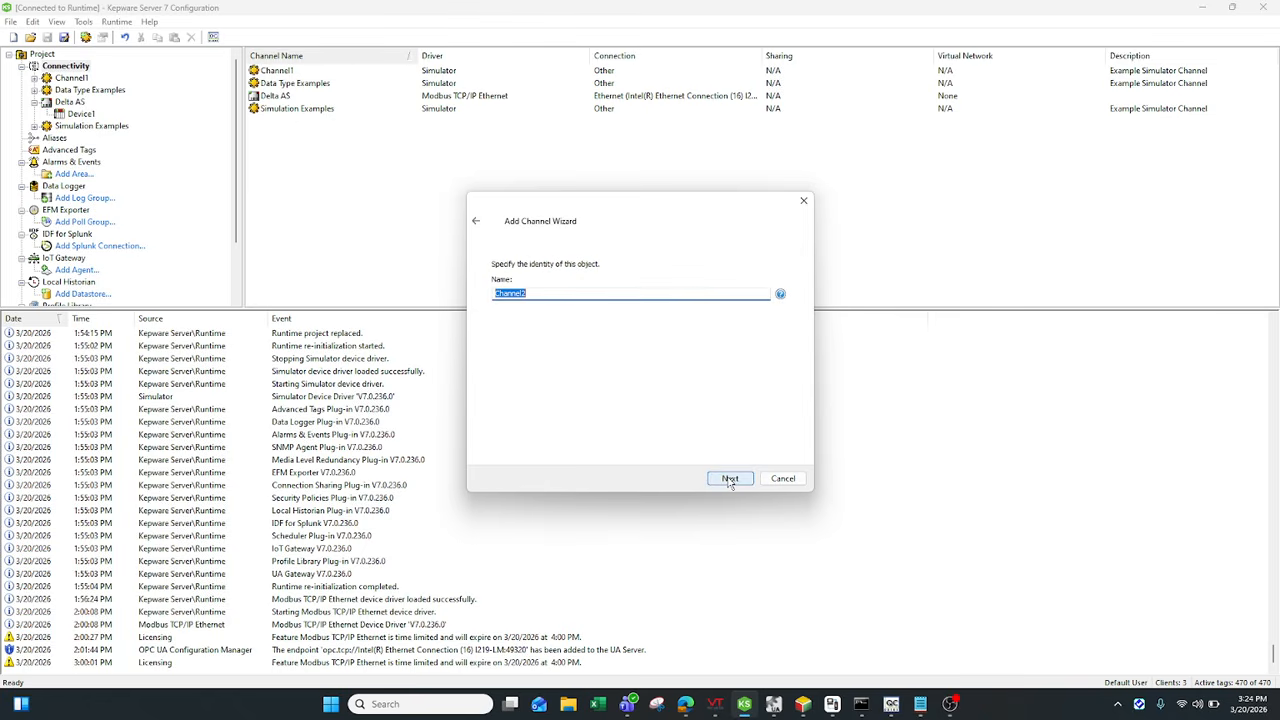
Name the new channel Delta AS PLC and continue to the network adapter setting
{"action": "left_click", "coordinate": [522, 293]}
{"action": "left_click_drag", "start_coordinate": [518, 293], "coordinate": [462, 296]}
{"action": "type", "text": "Delta AS"}
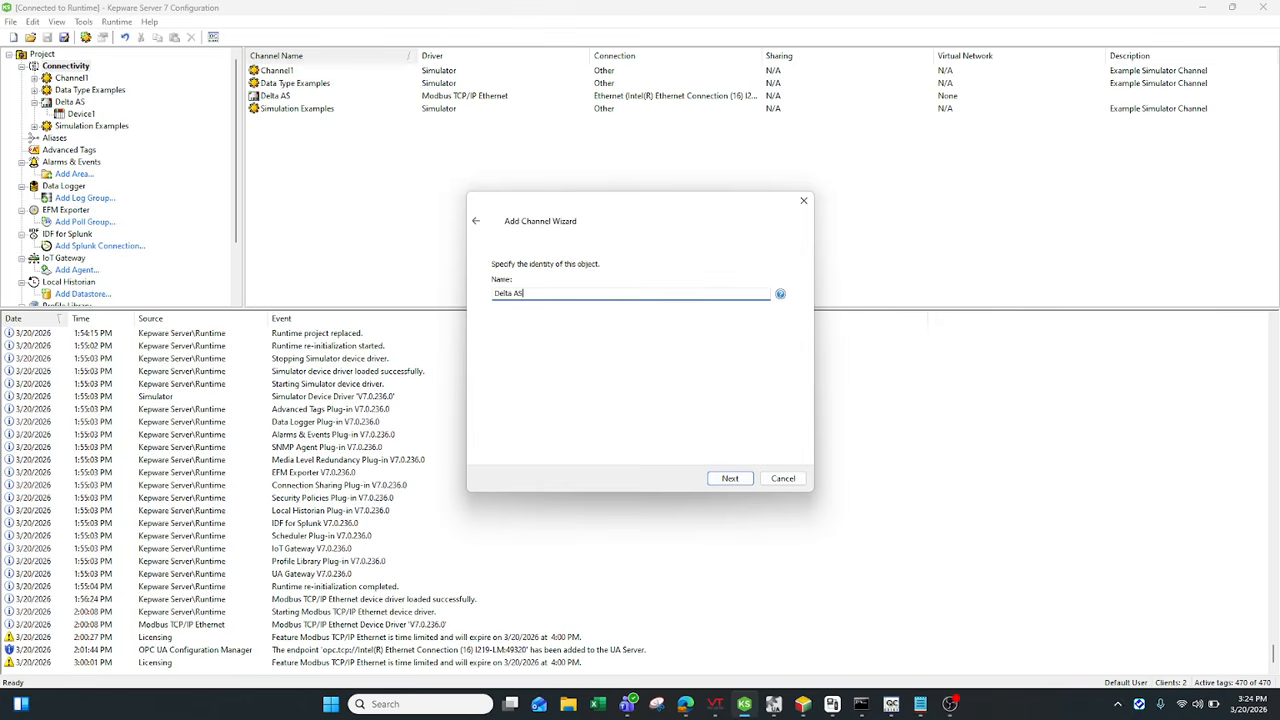
{"action": "left_click", "coordinate": [724, 480]}
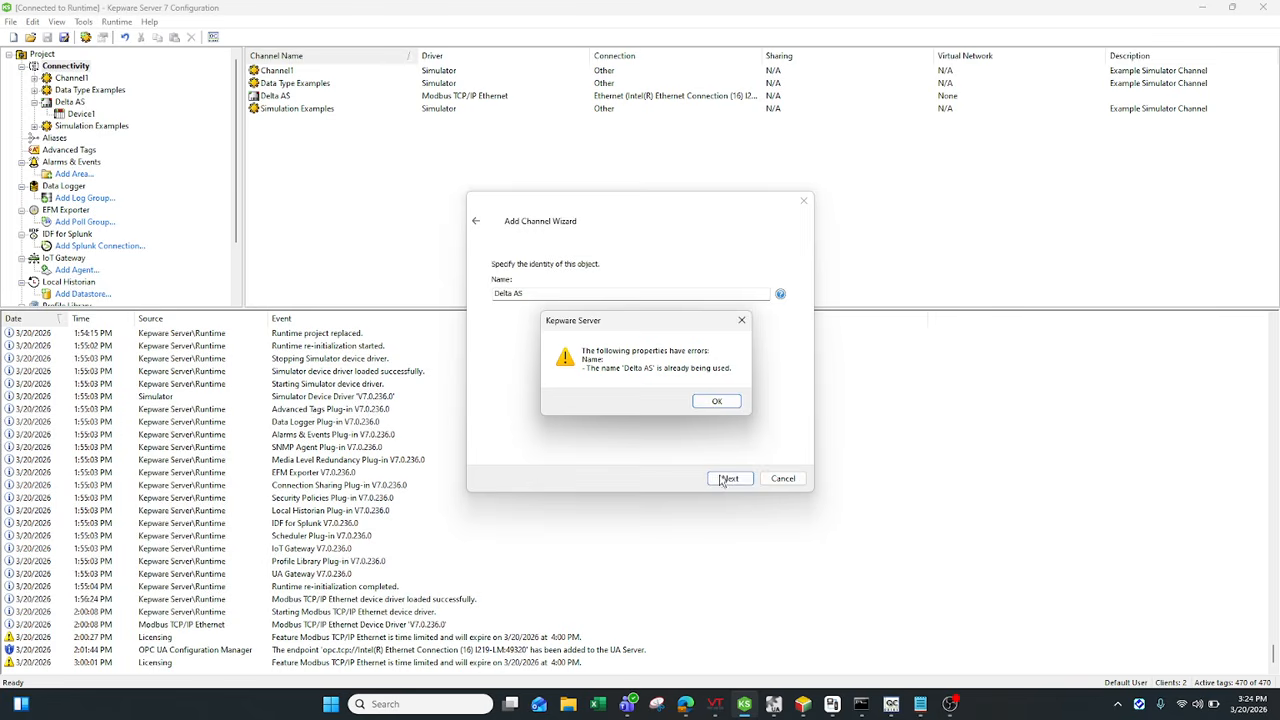
{"action": "left_click", "coordinate": [716, 401]}
{"action": "left_click", "coordinate": [560, 293]}
{"action": "type", "text": "P"}
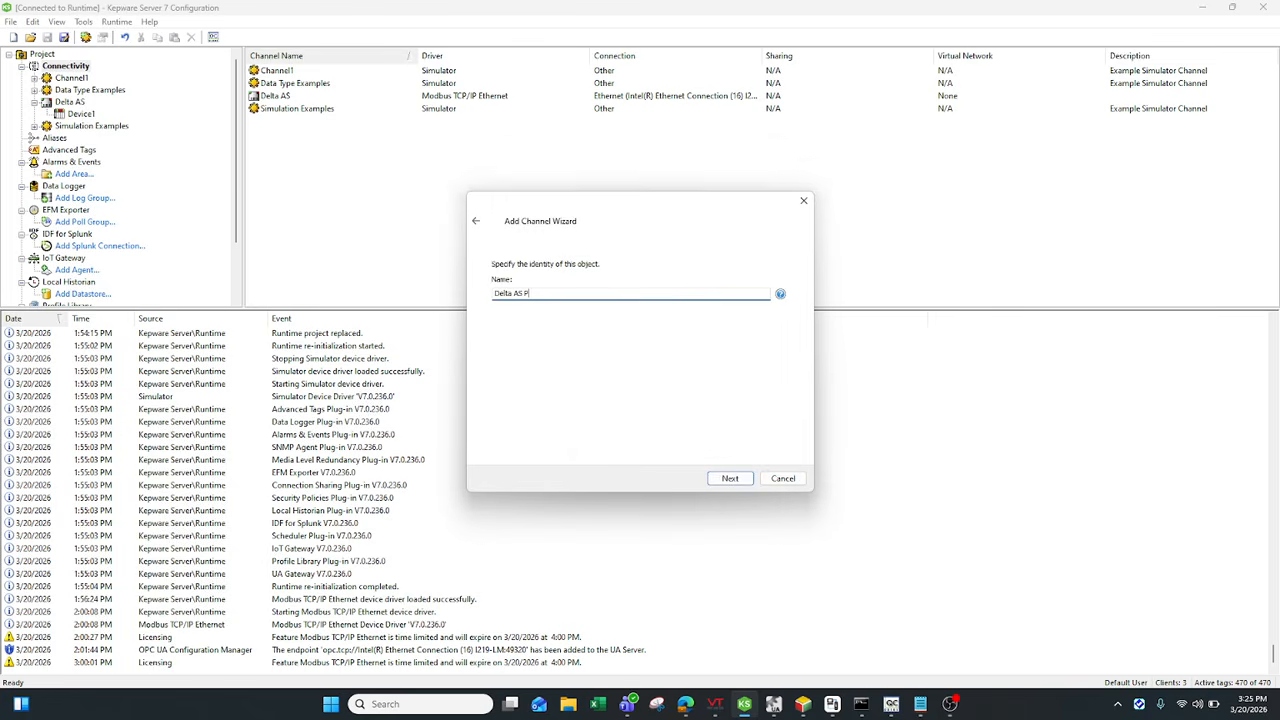
{"action": "type", "text": "LC"}
{"action": "left_click", "coordinate": [738, 483]}
{"action": "left_click", "coordinate": [730, 480]}
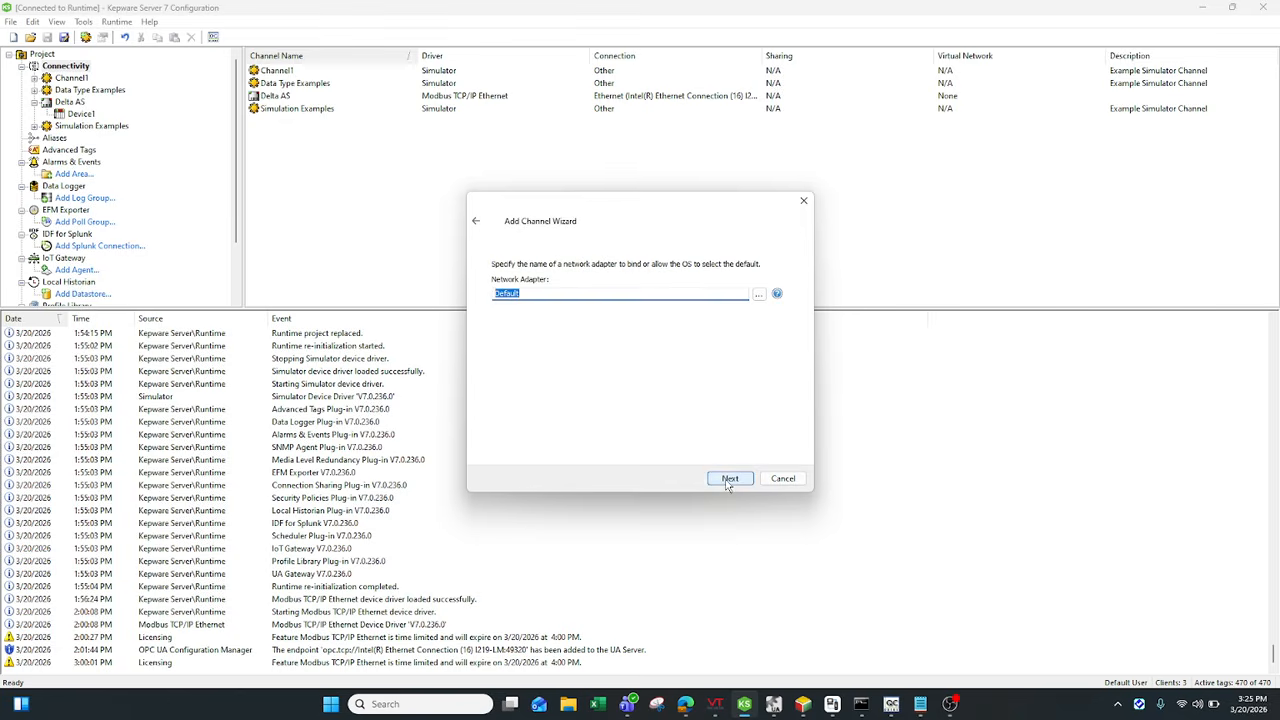
Bind the new channel to the Intel(R) Ethernet Connection (16) I219-LM network adapter at 192.168.1.100
{"action": "left_click", "coordinate": [759, 294]}
{"action": "left_click", "coordinate": [627, 312]}
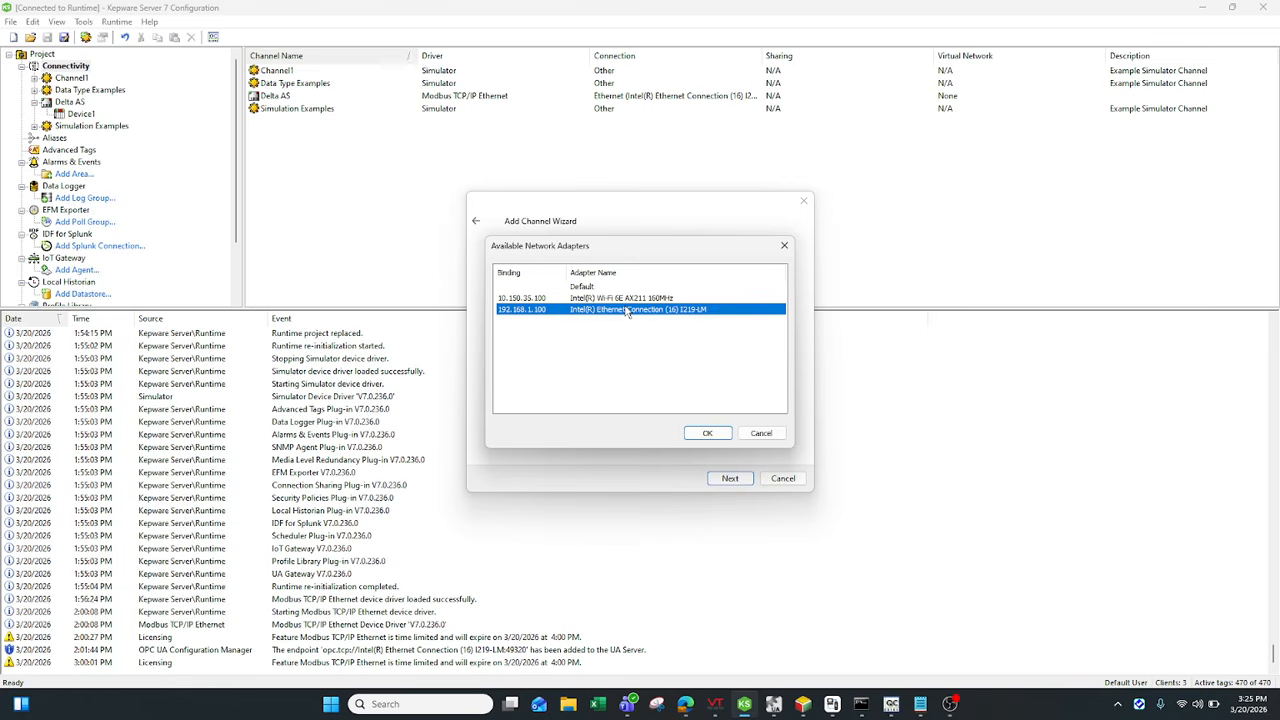
{"action": "left_click", "coordinate": [707, 435]}
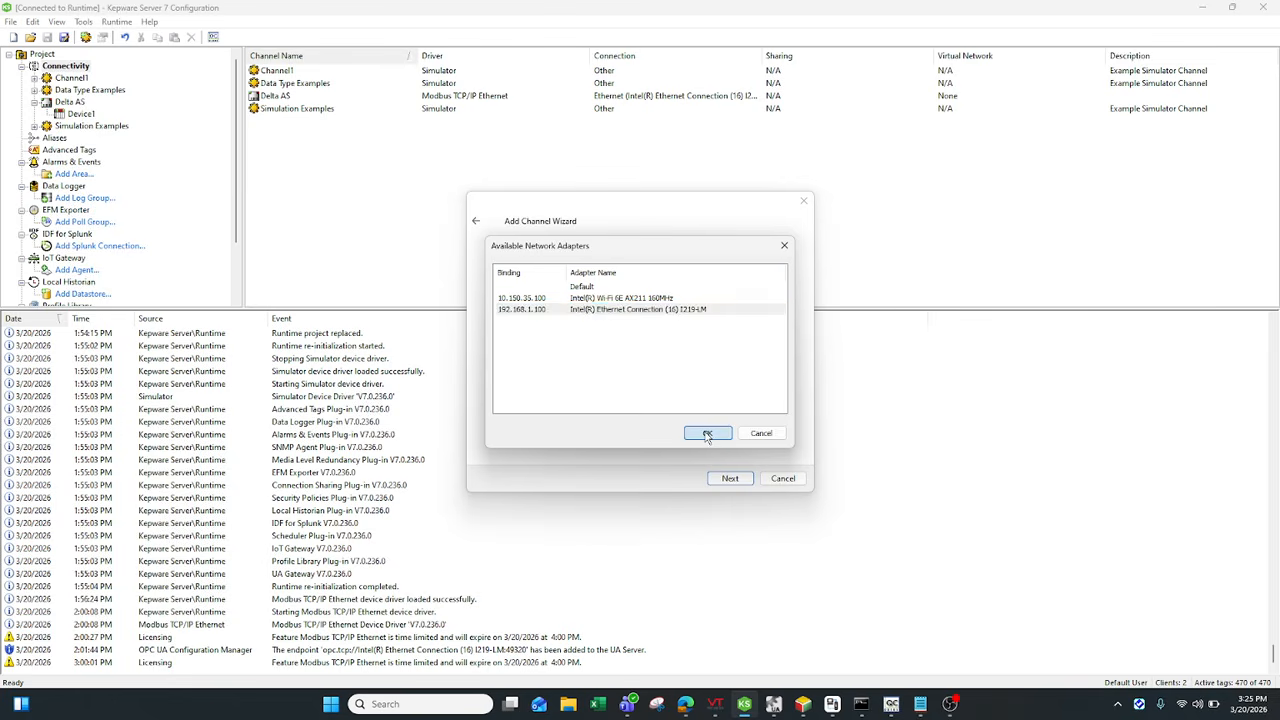
{"action": "left_click", "coordinate": [730, 479]}
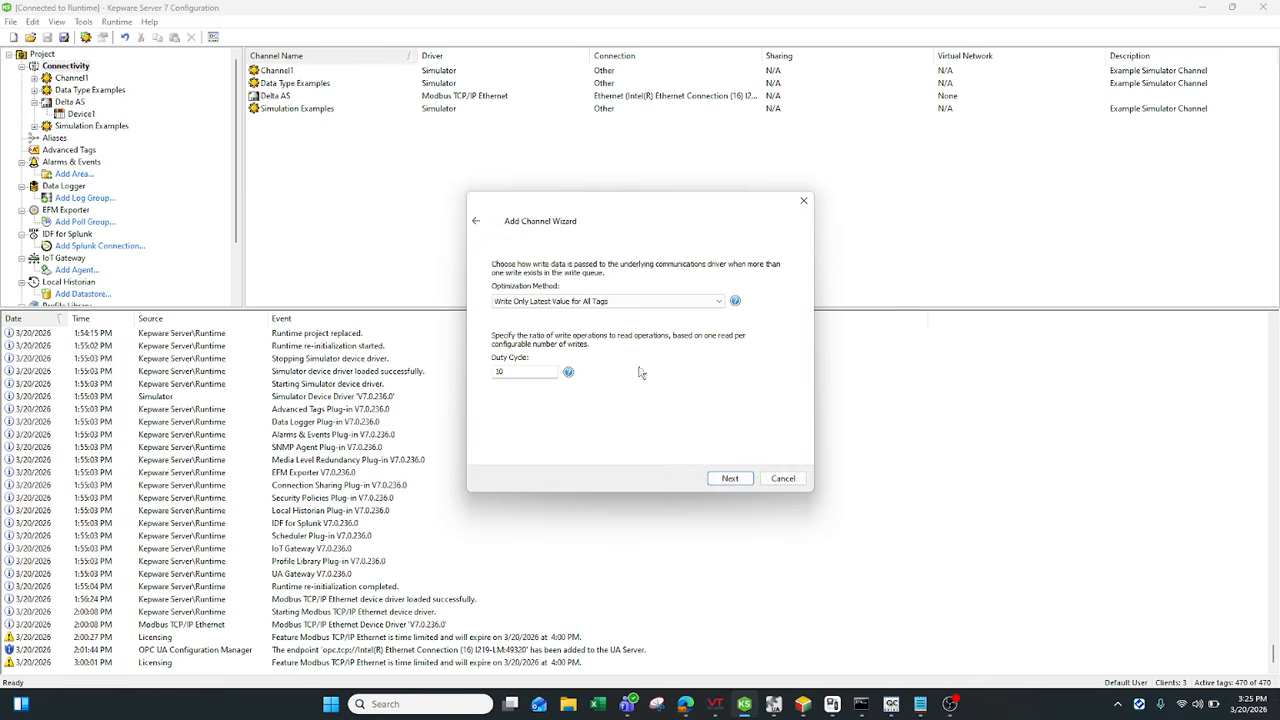
Keep the remaining channel defaults, review the summary including the port, and close the wizard without creating the channel
{"action": "left_click", "coordinate": [730, 479]}
{"action": "left_click", "coordinate": [730, 479]}
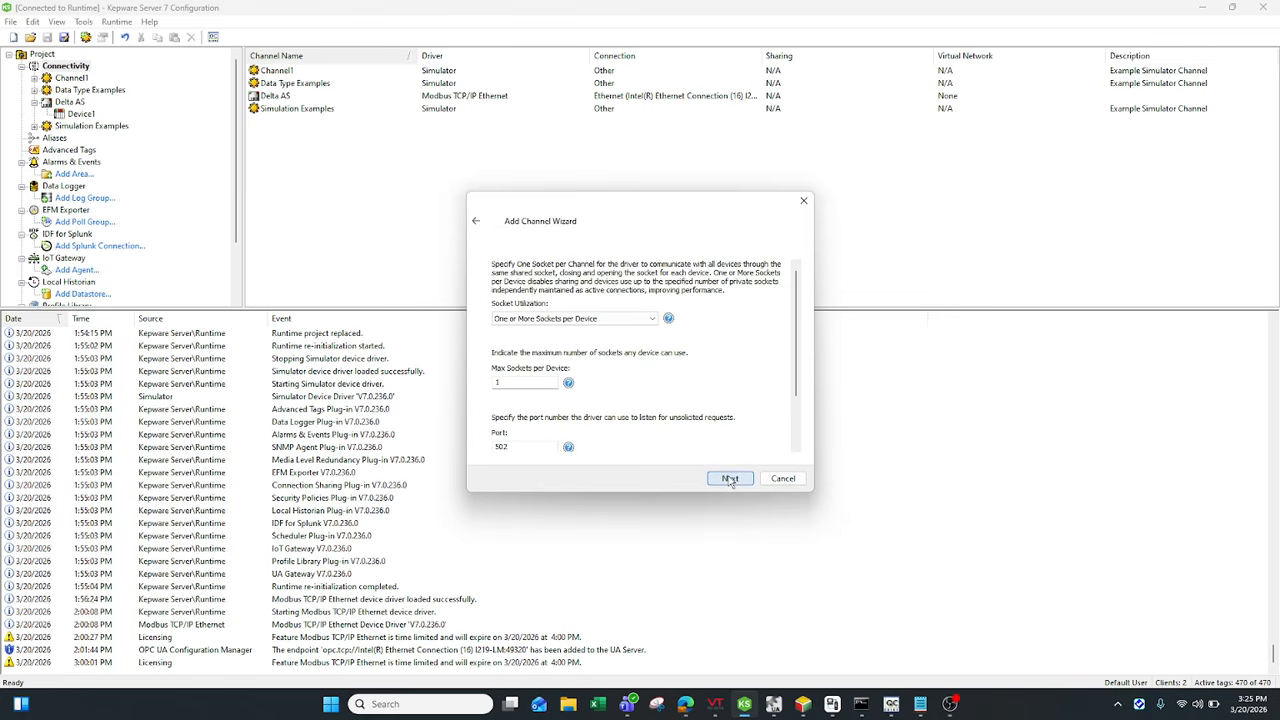
{"action": "left_click", "coordinate": [730, 479]}
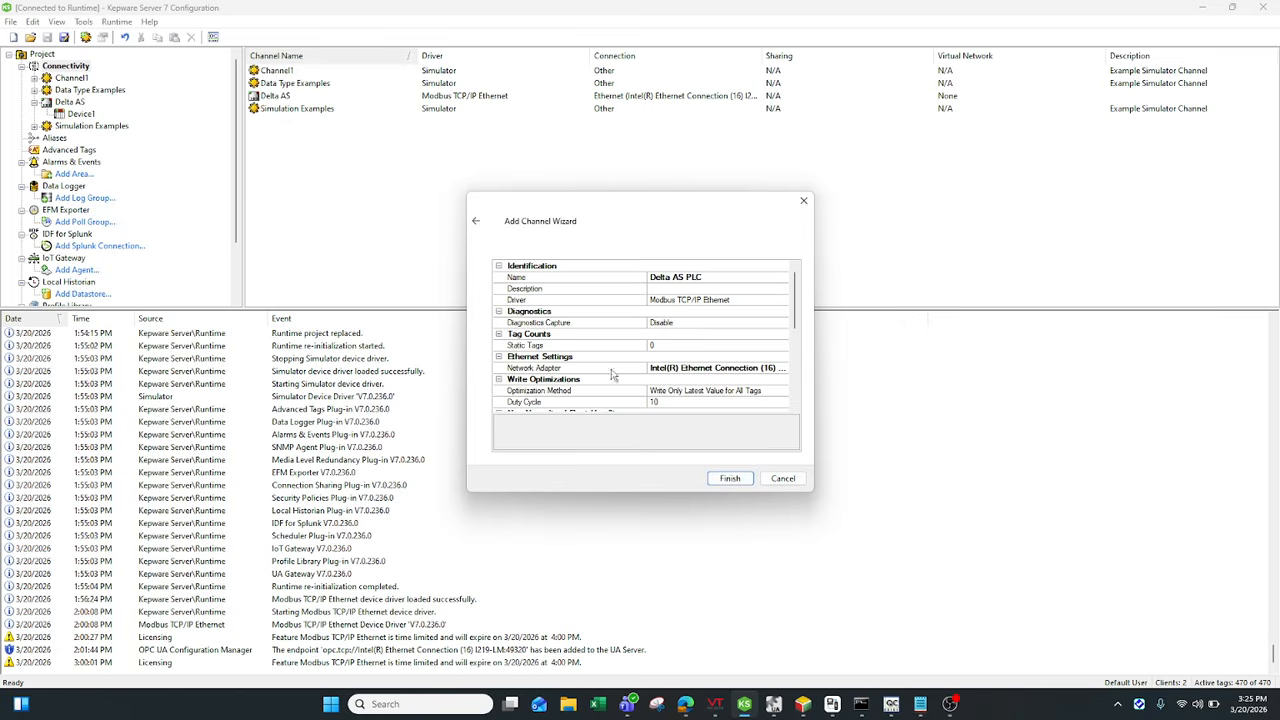
{"action": "scroll", "coordinate": [668, 405], "scroll_direction": "down", "scroll_amount": 6}
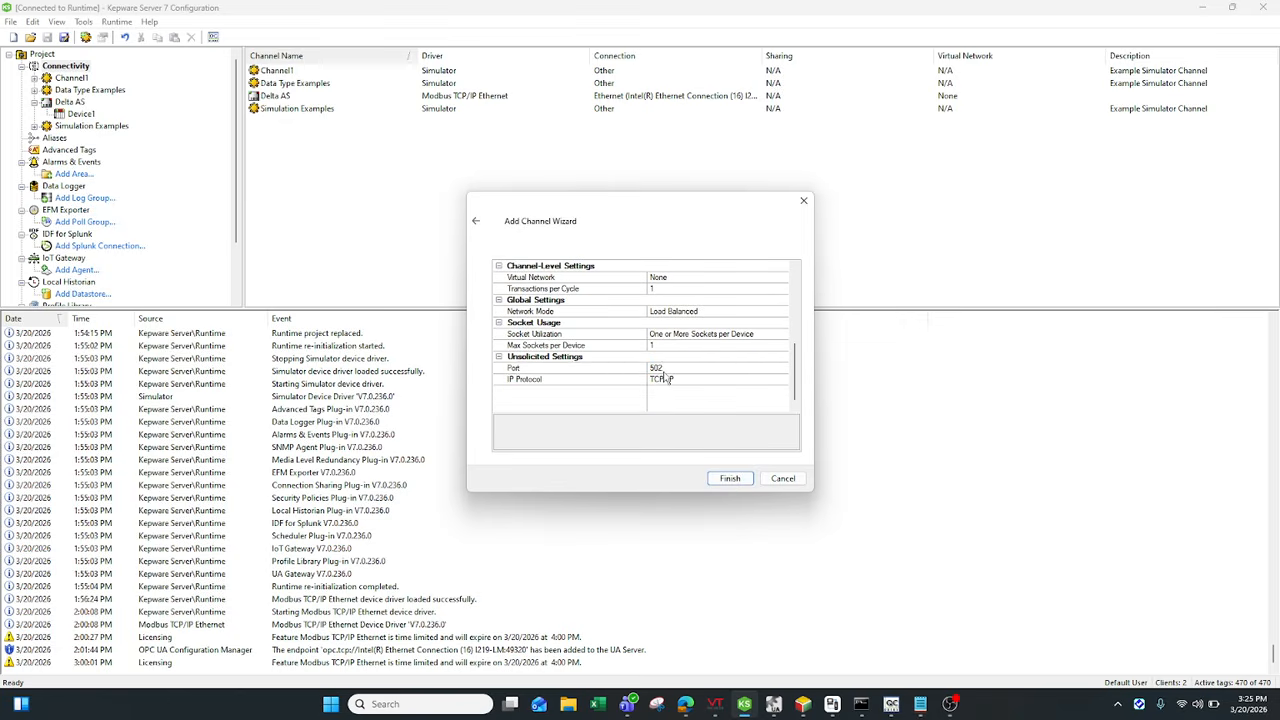
{"action": "left_click", "coordinate": [663, 369]}
{"action": "left_click", "coordinate": [728, 480]}
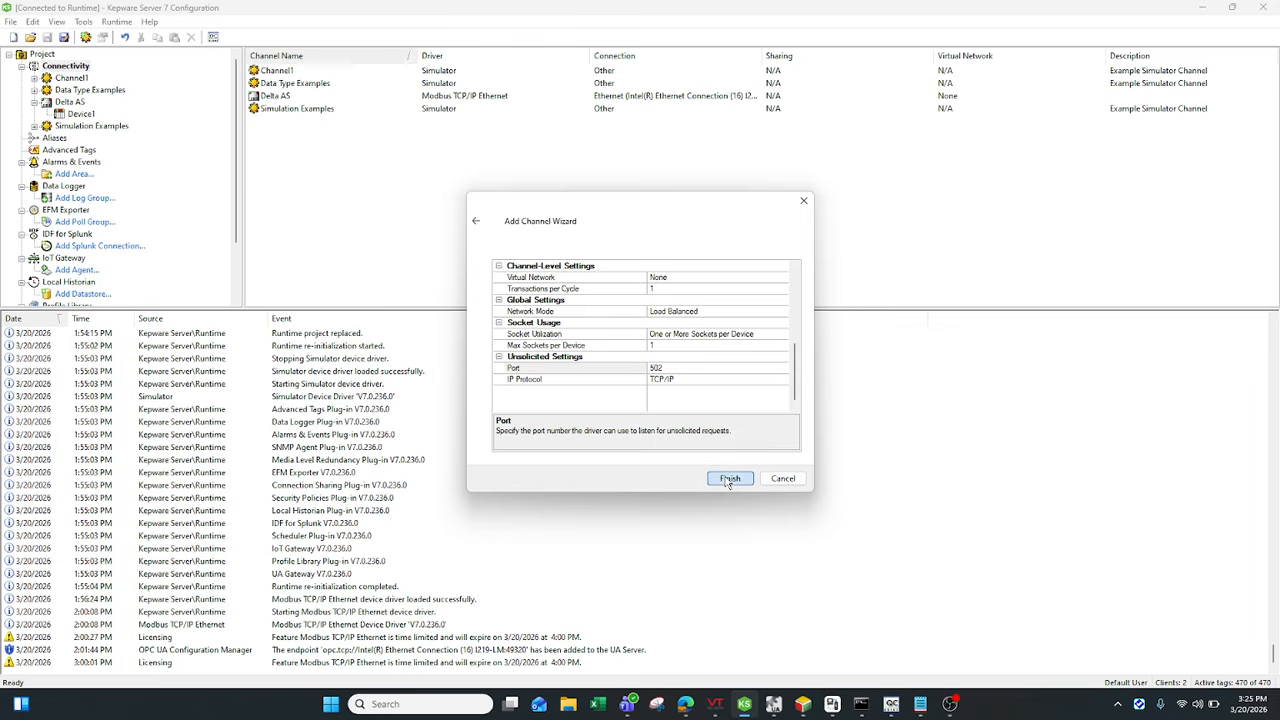
{"action": "left_click", "coordinate": [803, 200]}
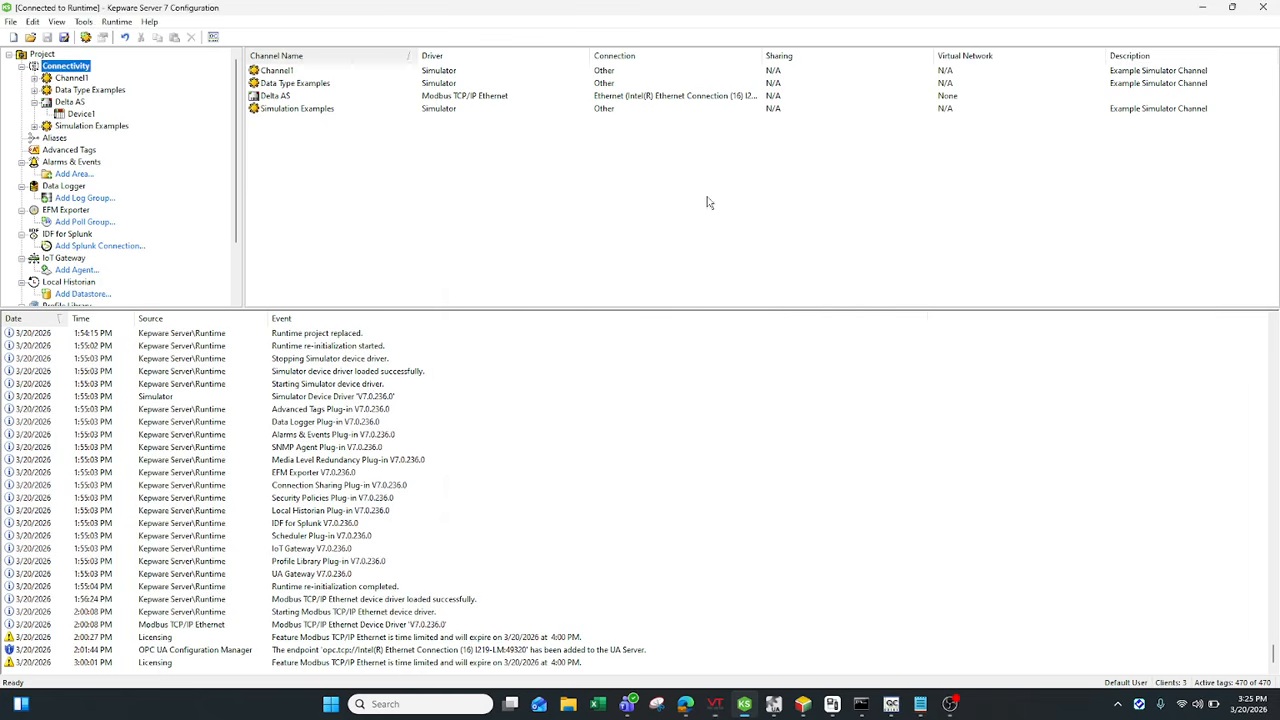
Open the properties of the existing Delta AS channel
{"action": "left_click", "coordinate": [72, 103]}
{"action": "right_click", "coordinate": [72, 104]}
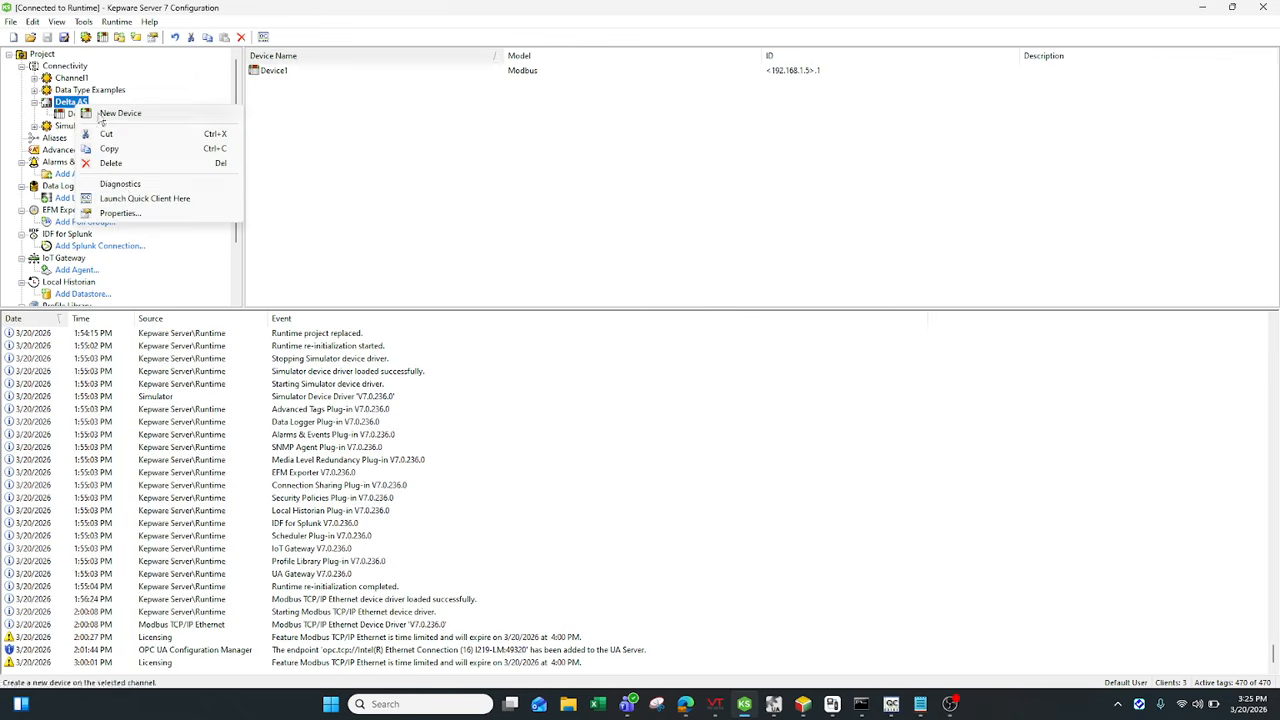
{"action": "left_click", "coordinate": [125, 215]}
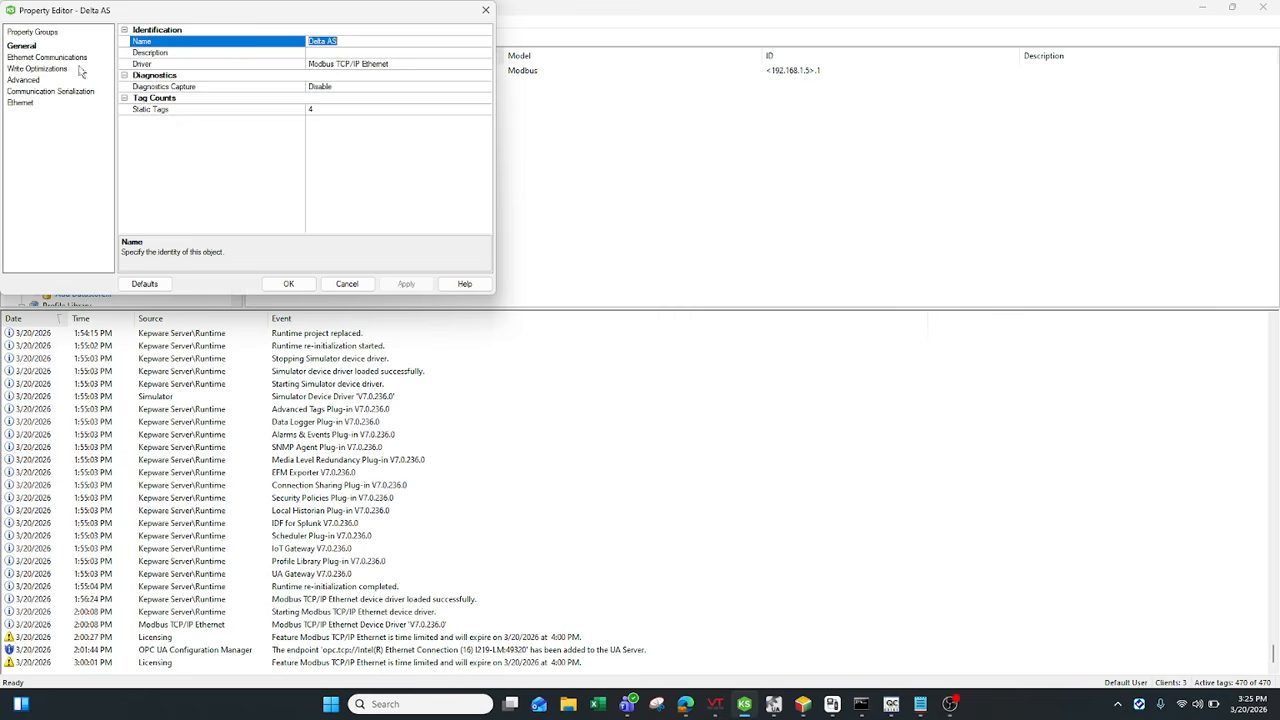
Review the Delta AS channel's driver, network adapter, write optimization and Ethernet port settings, and close its properties
{"action": "left_click", "coordinate": [328, 63]}
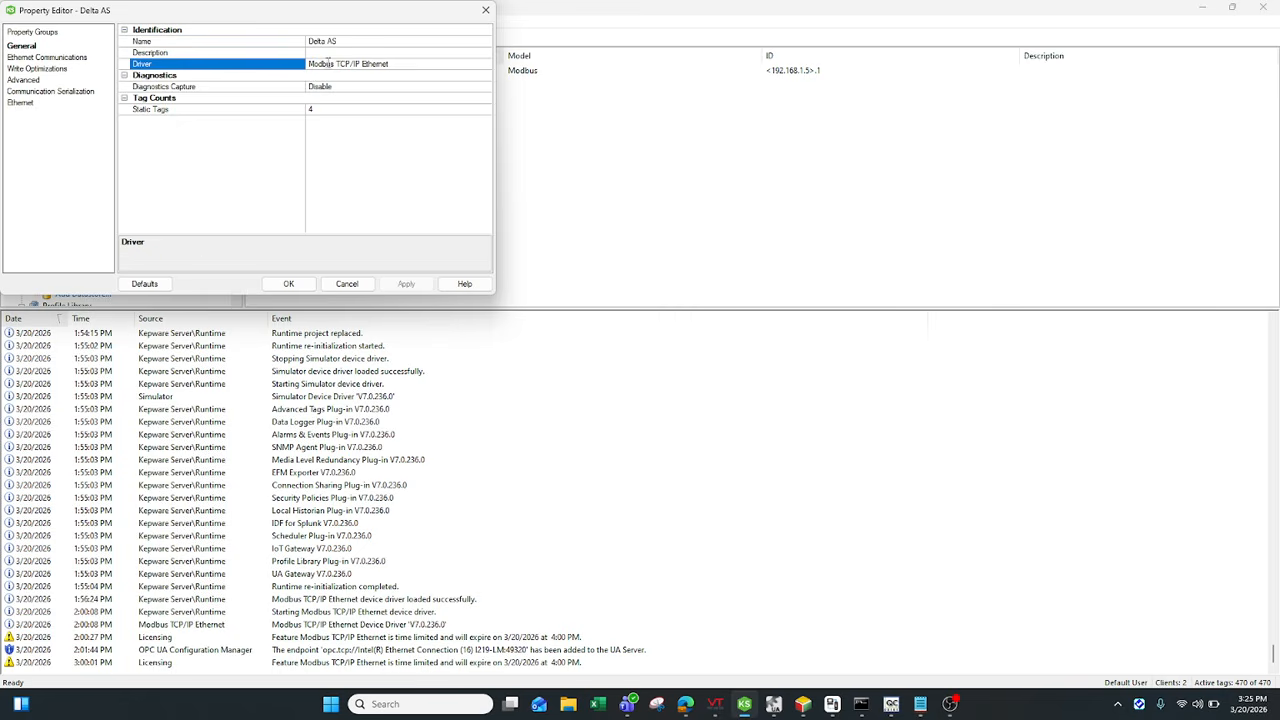
{"action": "left_click", "coordinate": [50, 57]}
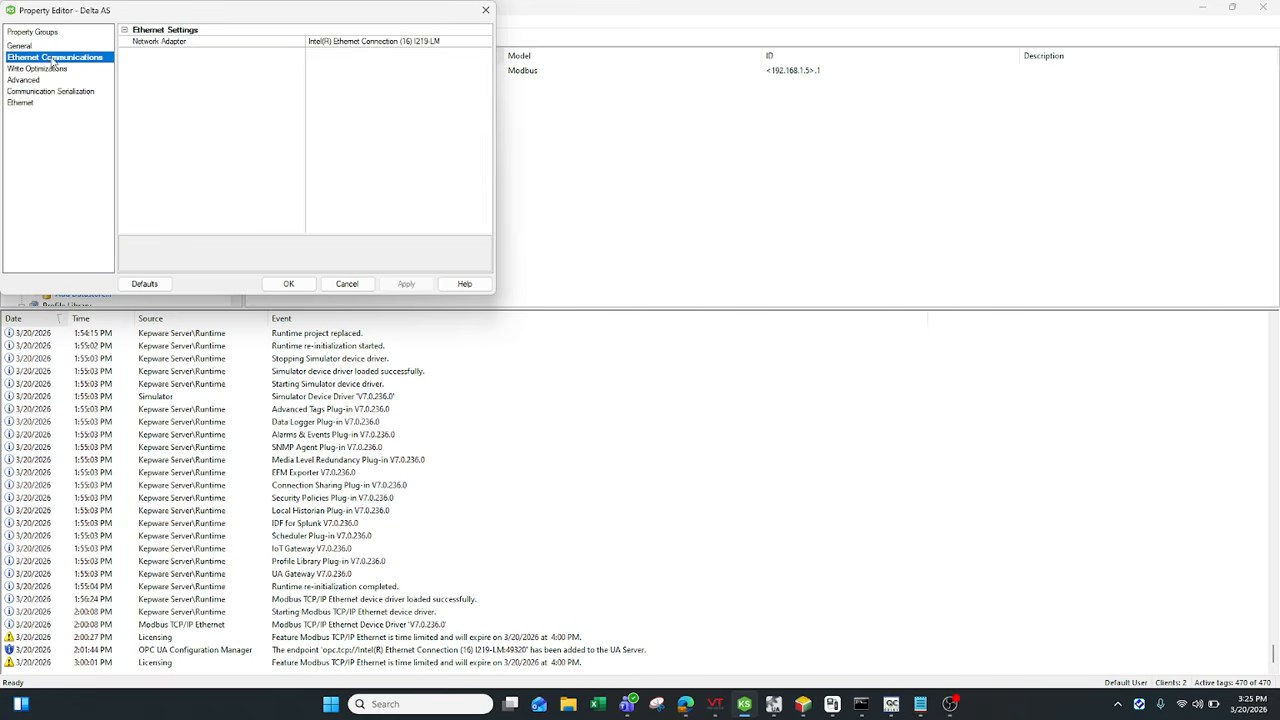
{"action": "left_click", "coordinate": [38, 68]}
{"action": "left_click", "coordinate": [25, 103]}
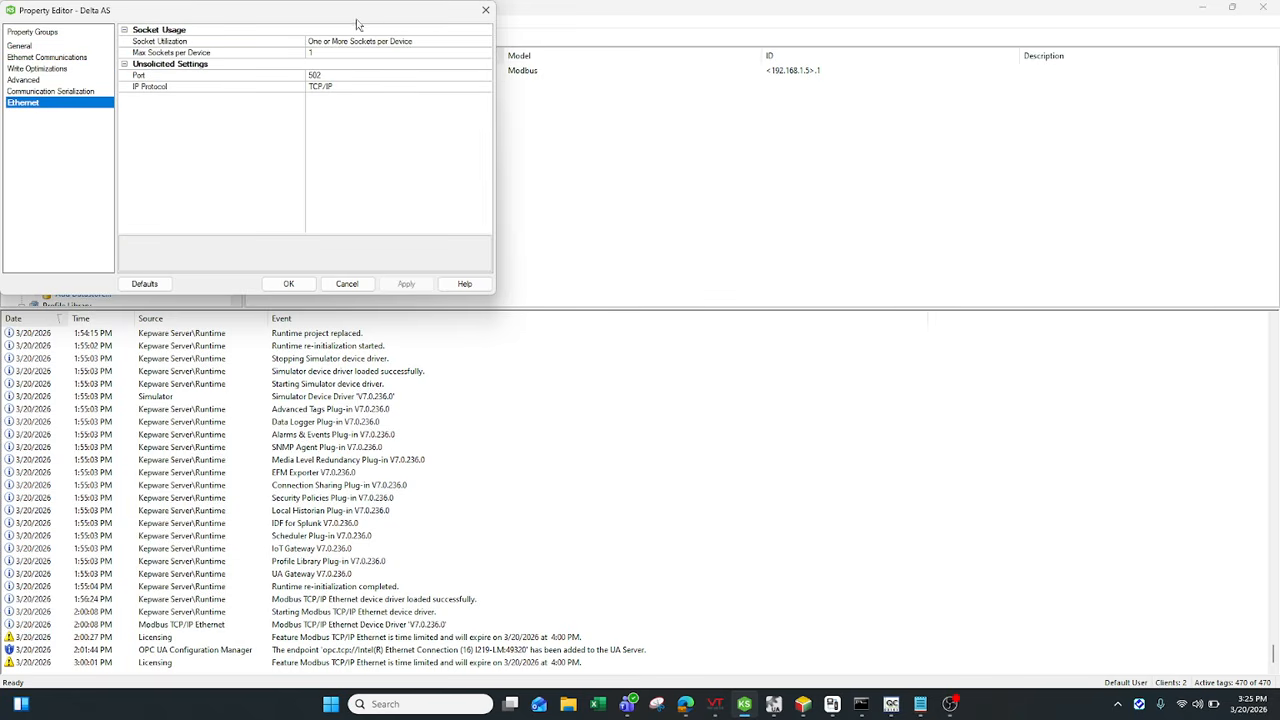
{"action": "left_click", "coordinate": [485, 11]}
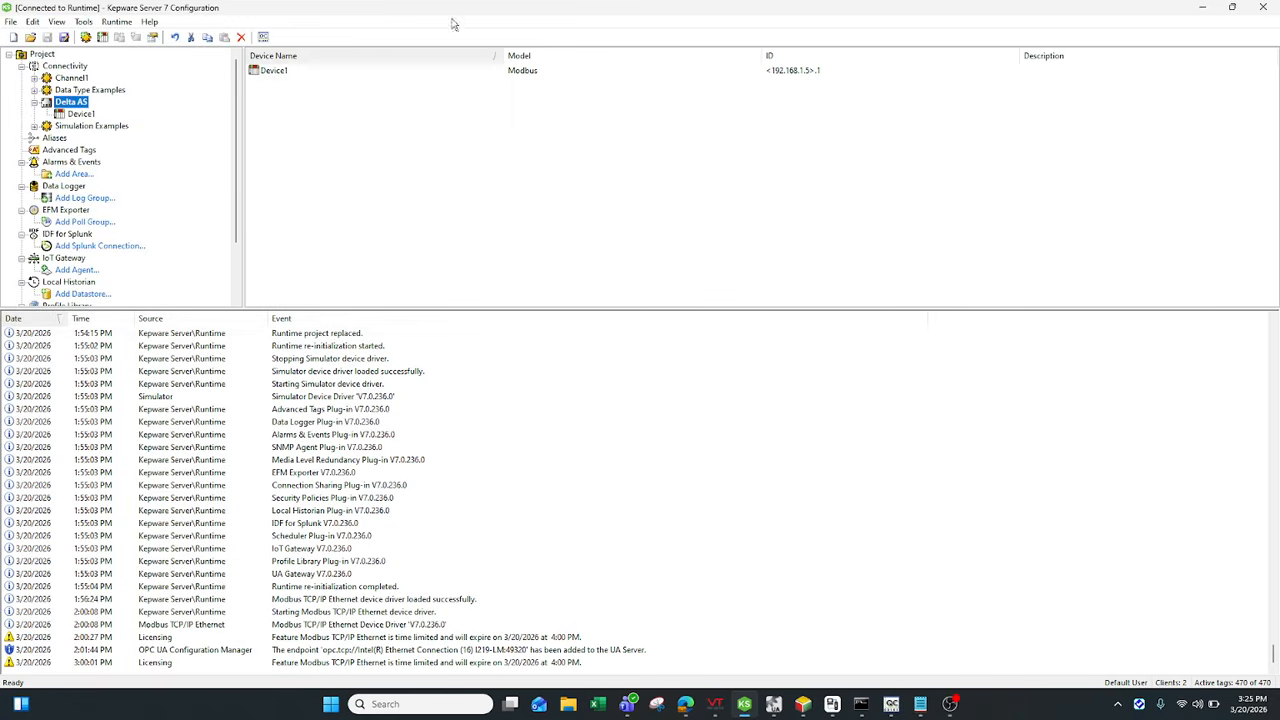
Start adding a device to the Delta AS channel with the default name and Modbus model, entering 192.168.1.5 as the ID's IP address
{"action": "right_click", "coordinate": [82, 108]}
{"action": "left_click", "coordinate": [140, 116]}
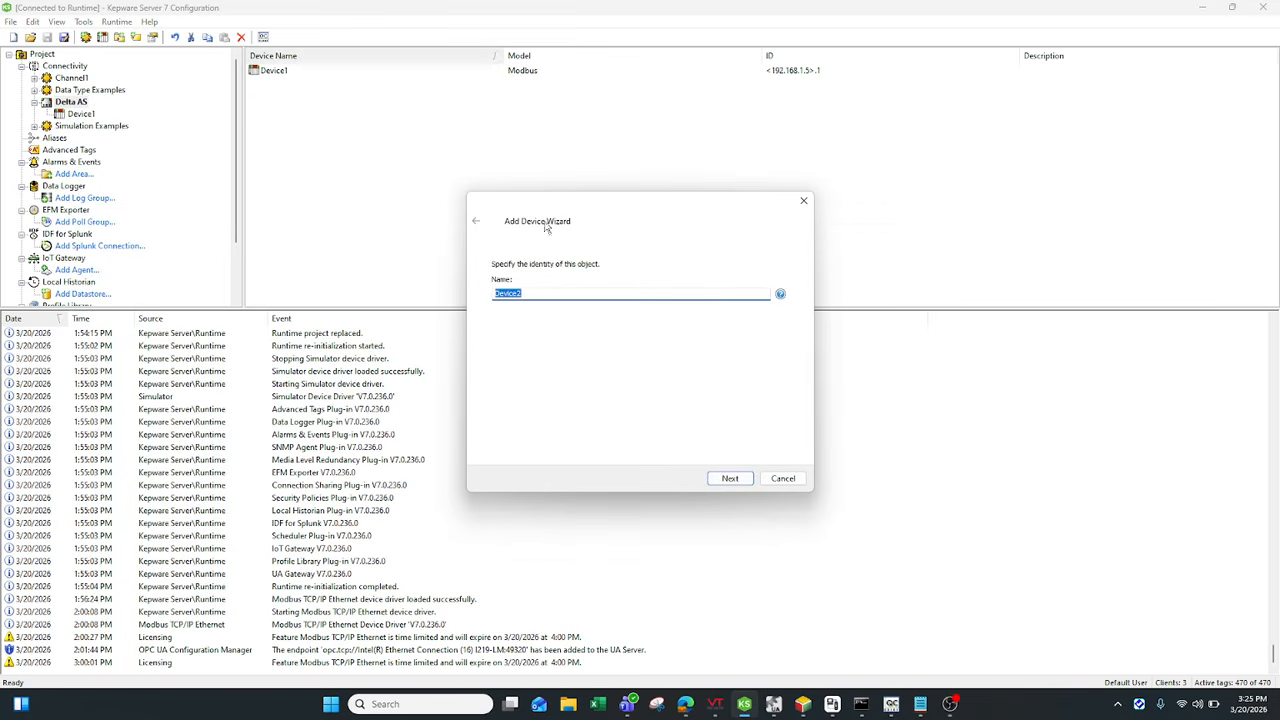
{"action": "left_click", "coordinate": [543, 291]}
{"action": "left_click", "coordinate": [730, 479]}
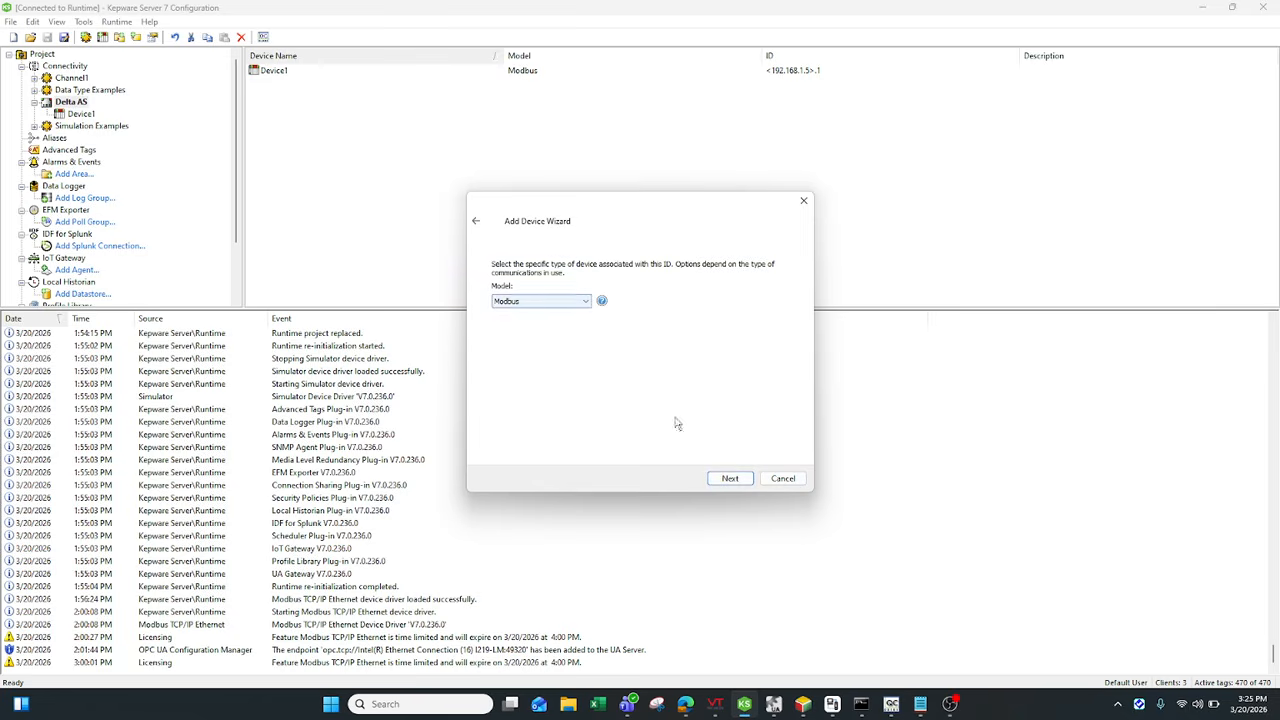
{"action": "left_click", "coordinate": [730, 479]}
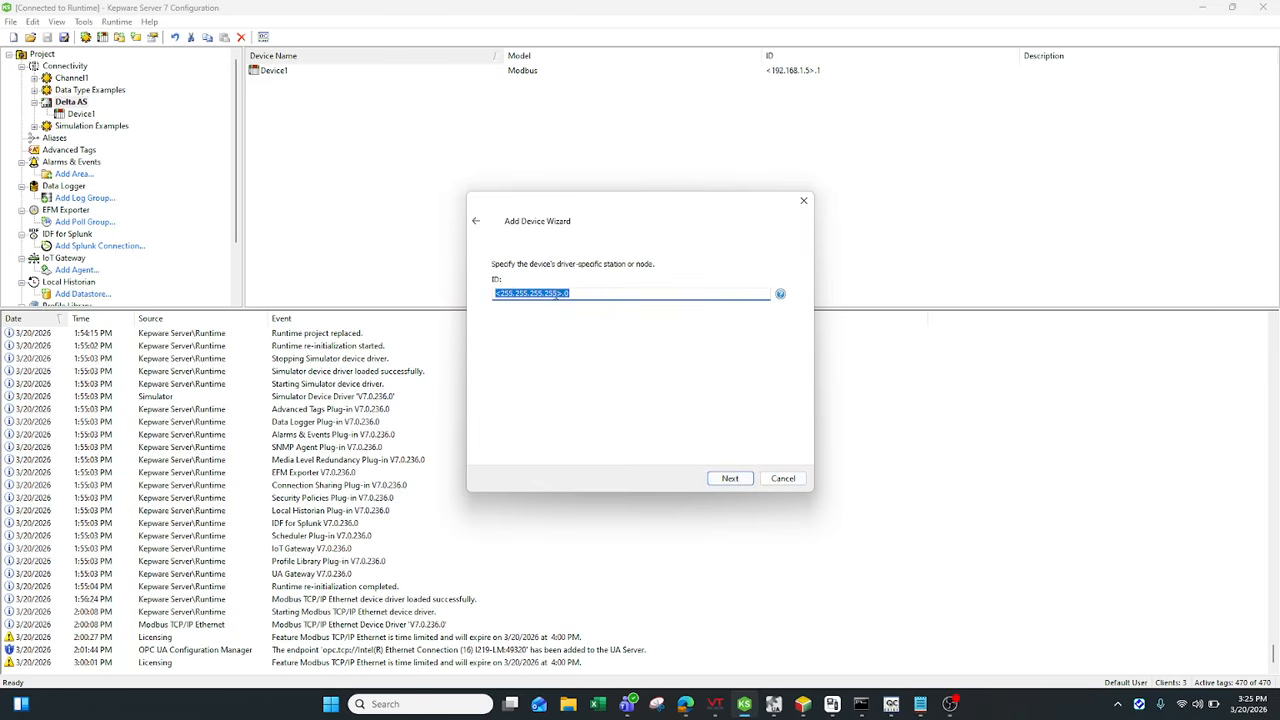
{"action": "left_click_drag", "start_coordinate": [556, 295], "coordinate": [508, 293]}
{"action": "type", "text": "192.168.1.5>.1"}
Switch to Delta ISPSoft and check the PLC's station address in its system information
{"action": "left_click", "coordinate": [802, 704]}
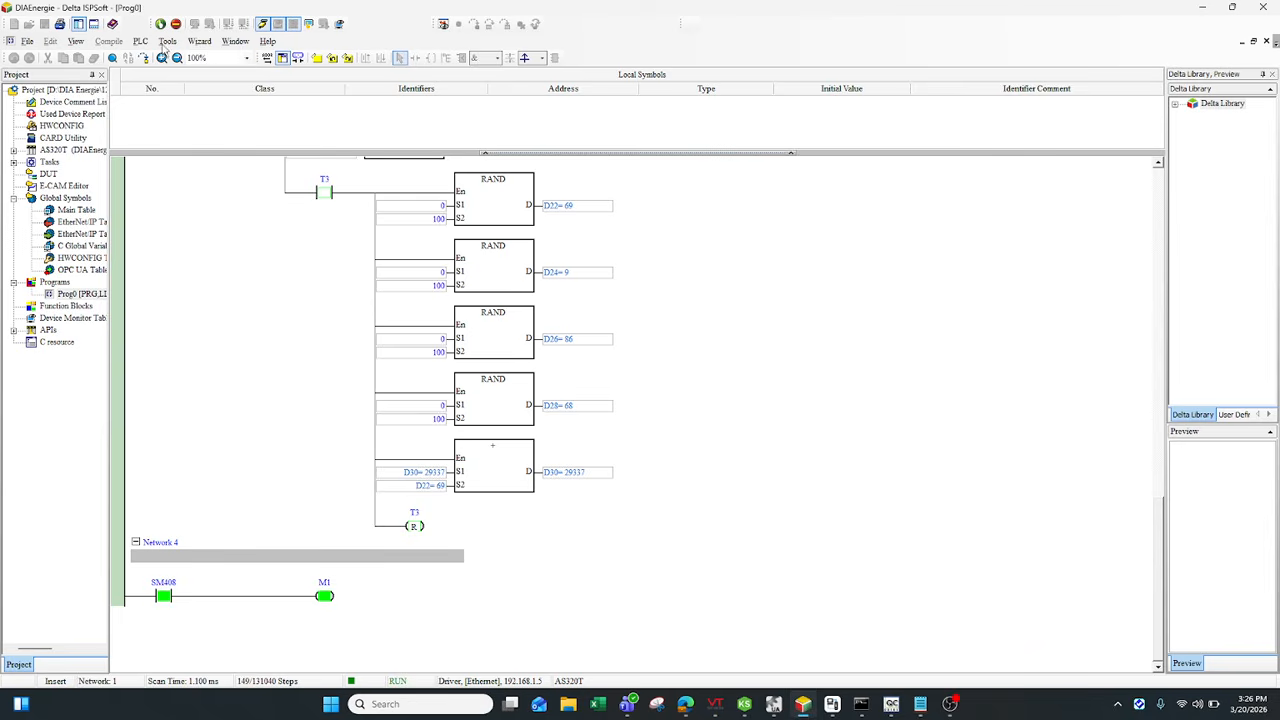
{"action": "left_click", "coordinate": [138, 43]}
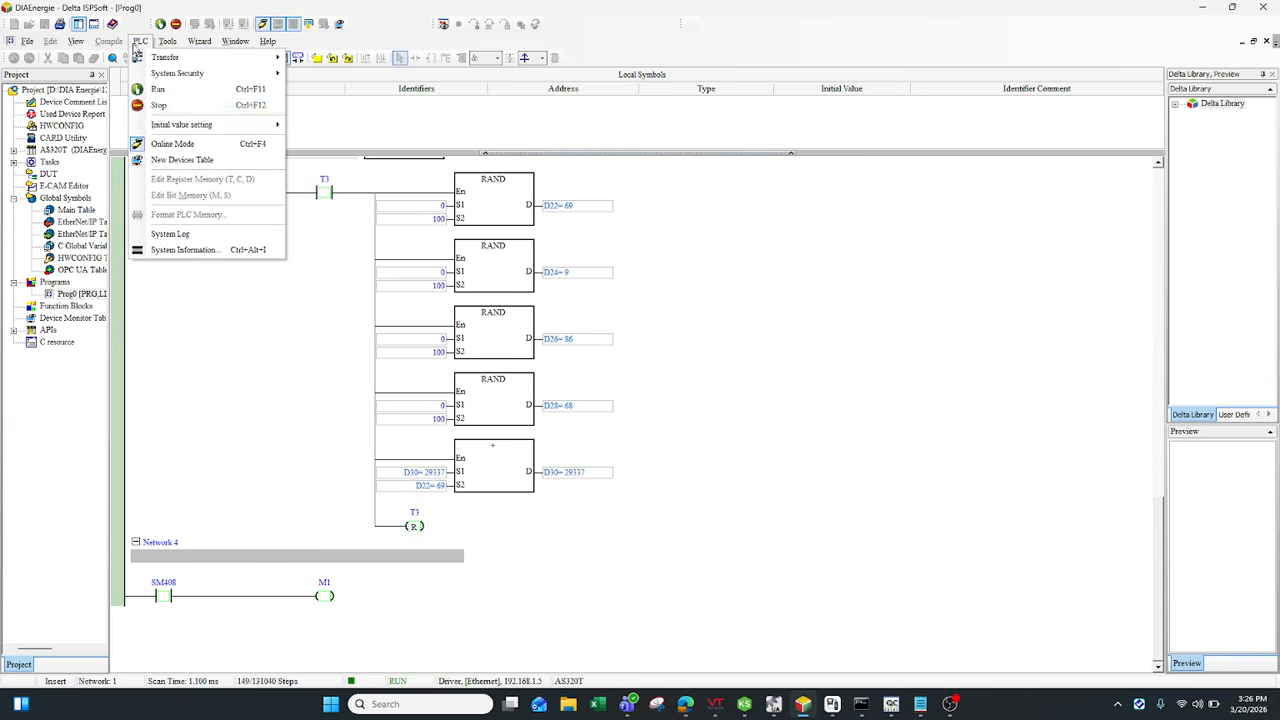
{"action": "left_click", "coordinate": [186, 249]}
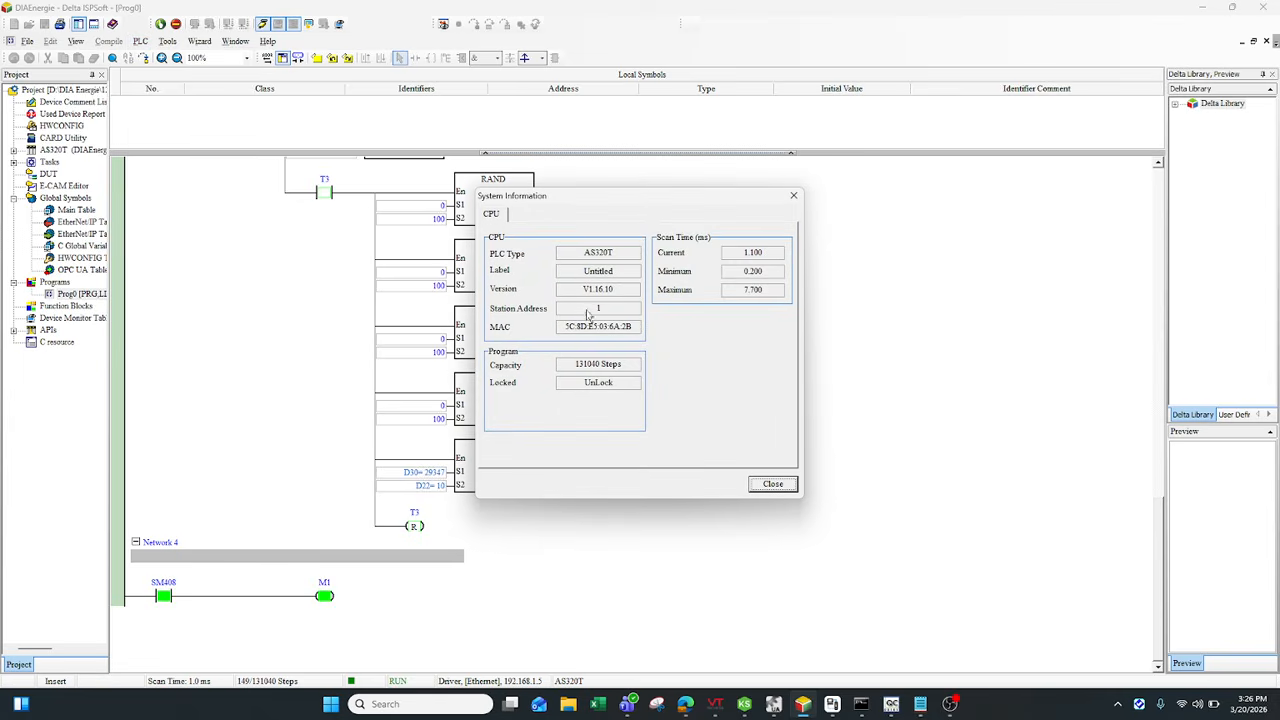
{"action": "left_click", "coordinate": [793, 195]}
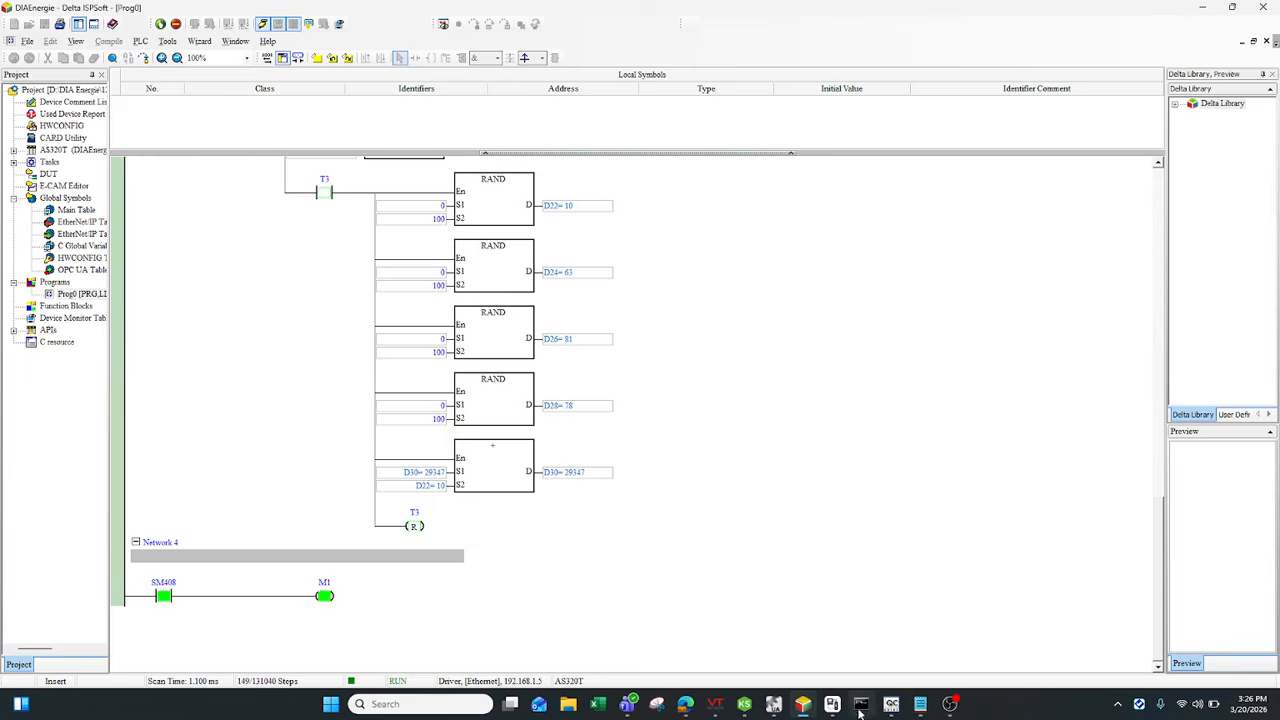
Return to Kepware Server, complete the device ID as <192.168.1.5>.1, keep the communication defaults, and cancel the wizard at the tag generation settings
{"action": "left_click", "coordinate": [744, 704]}
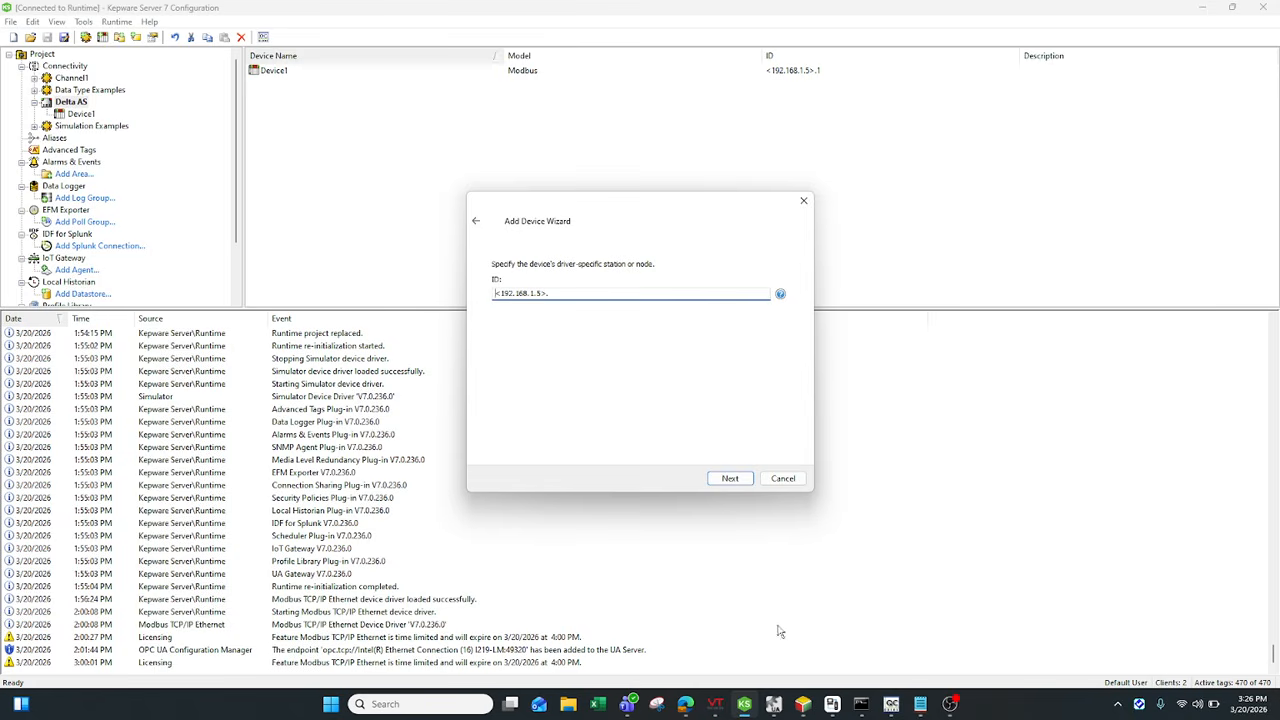
{"action": "left_click_drag", "start_coordinate": [560, 297], "coordinate": [486, 307]}
{"action": "left_click", "coordinate": [729, 478]}
{"action": "left_click", "coordinate": [729, 478]}
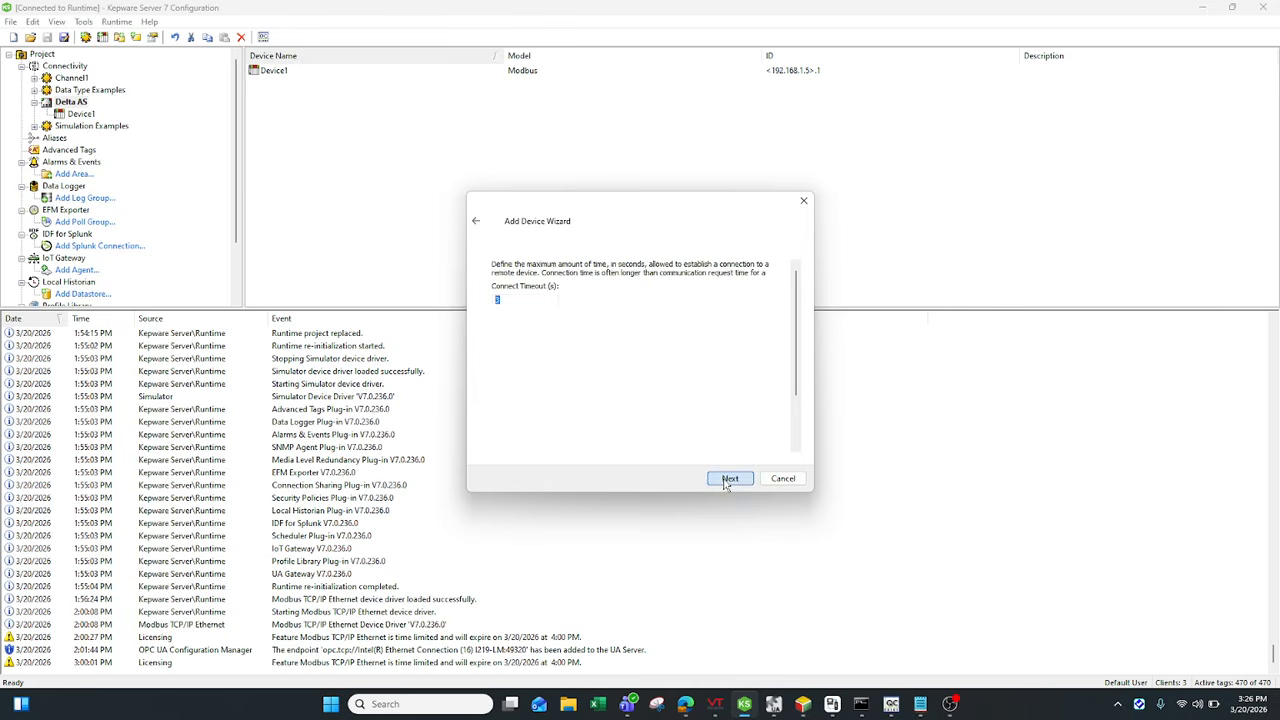
{"action": "left_click", "coordinate": [729, 478]}
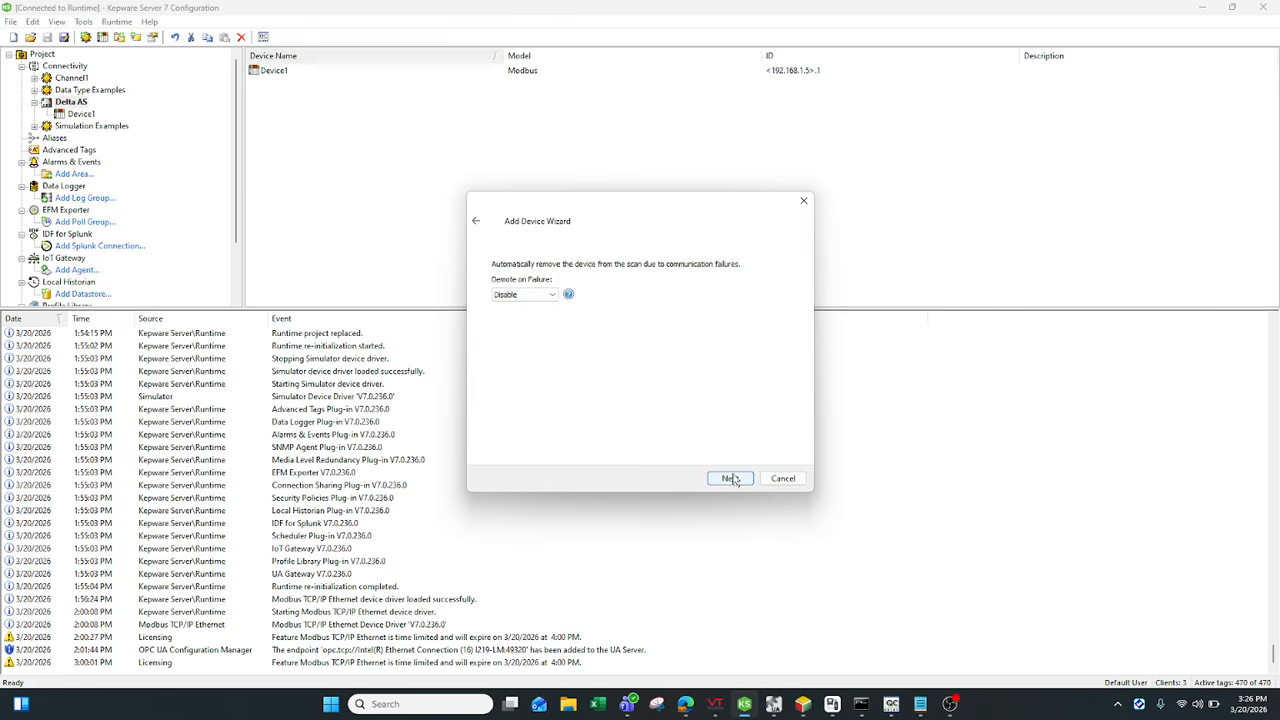
{"action": "left_click", "coordinate": [729, 478]}
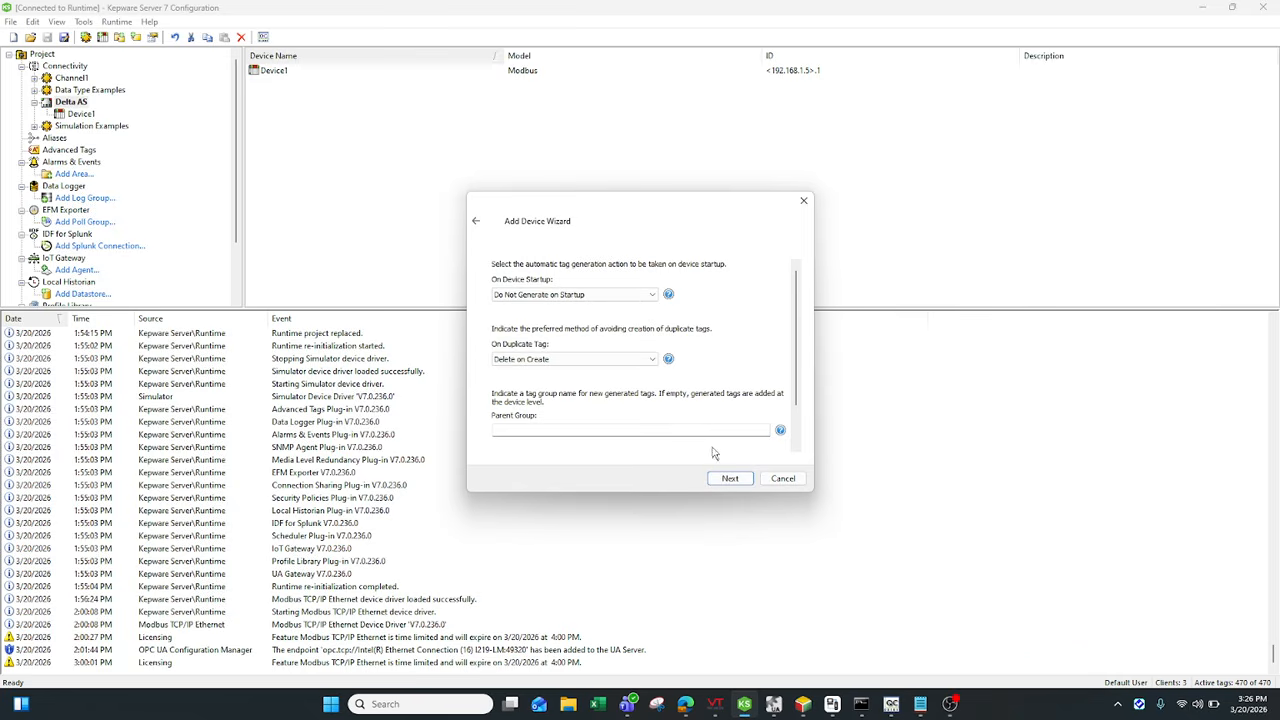
{"action": "left_click", "coordinate": [783, 478]}
Inspect the existing Device1's general properties, including its ID, and close them without changes
{"action": "left_click", "coordinate": [81, 114]}
{"action": "right_click", "coordinate": [81, 114]}
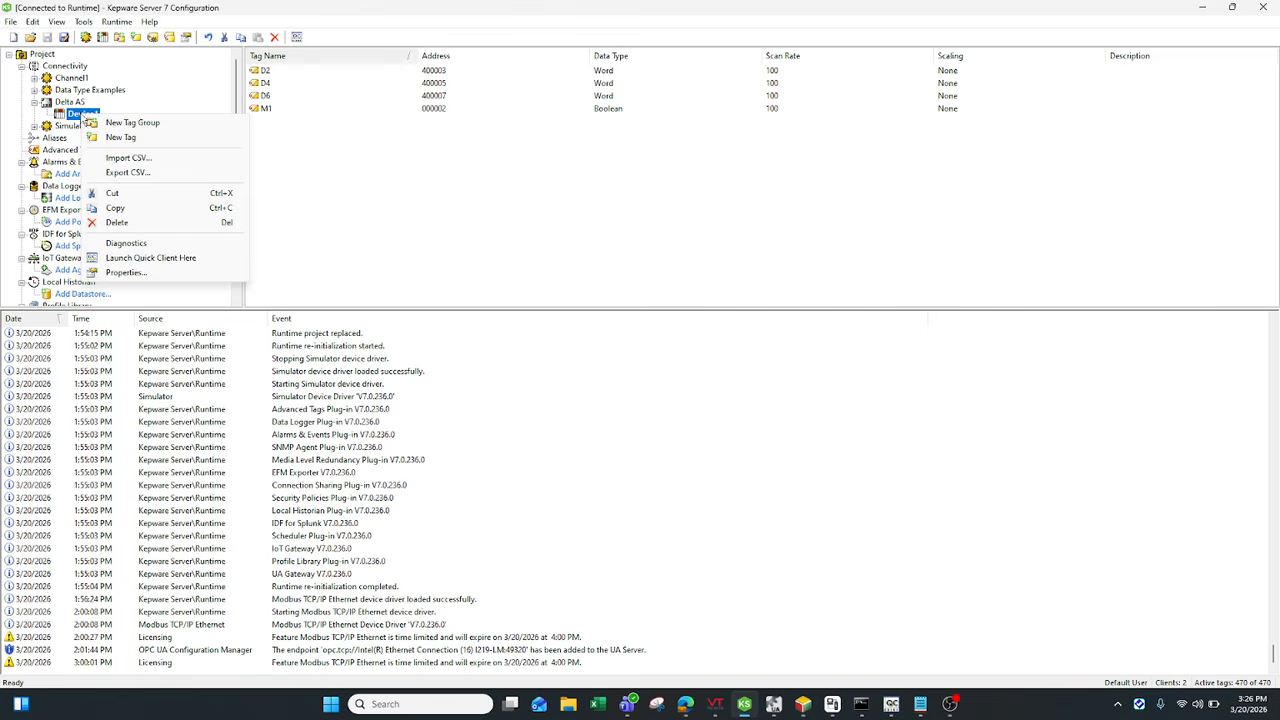
{"action": "left_click", "coordinate": [126, 273]}
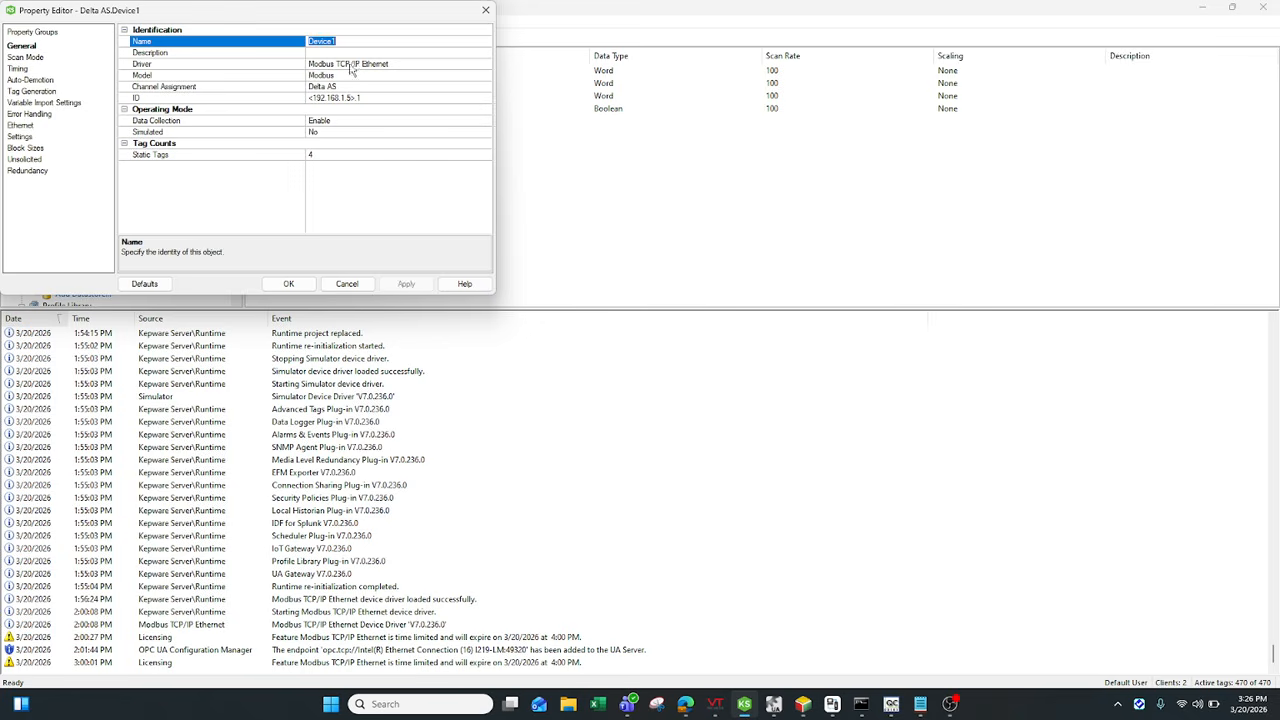
{"action": "left_click", "coordinate": [349, 99]}
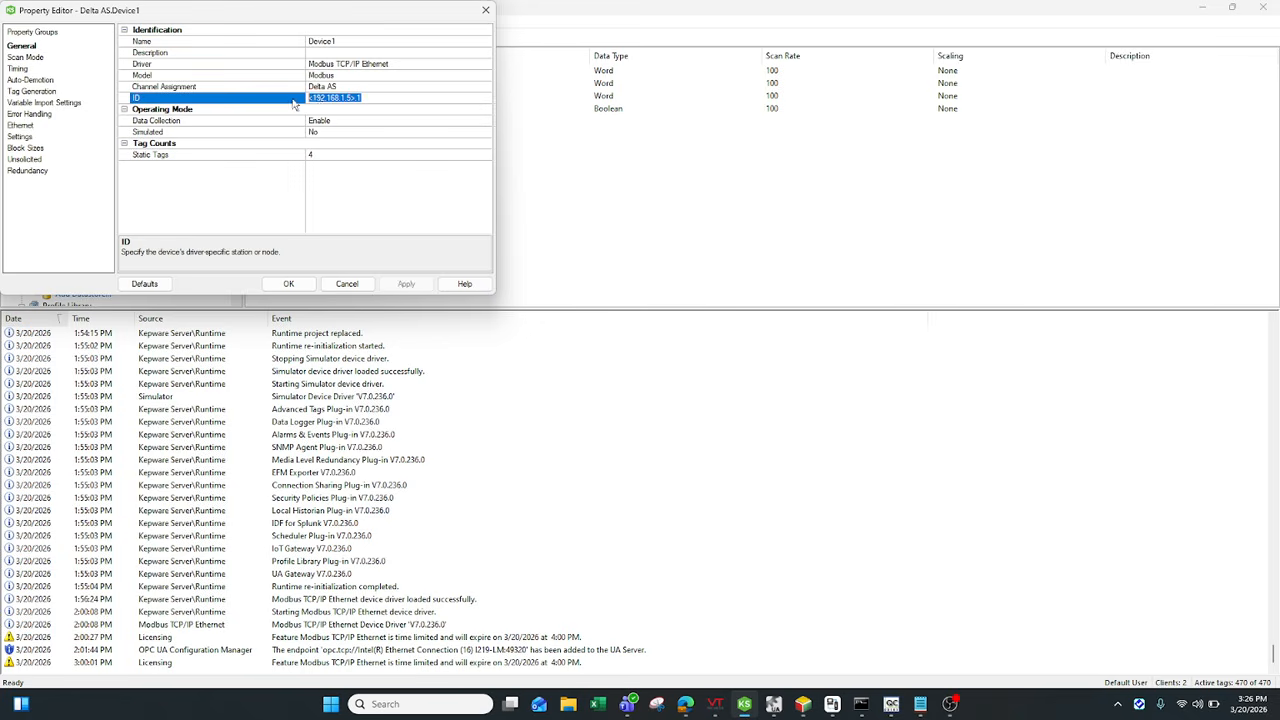
{"action": "left_click", "coordinate": [486, 10]}
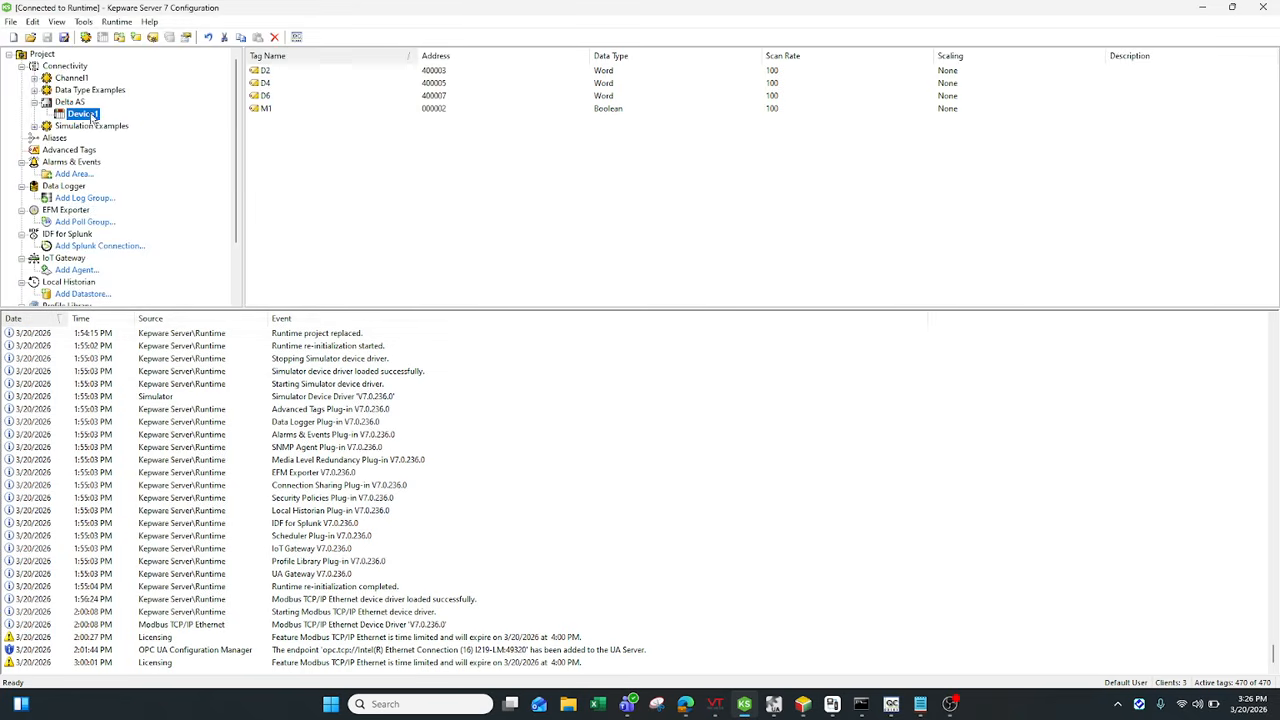
Switch to Delta ISPSoft and examine the D2, D4 and D6 registers in Network 1 and the M1 coil in Network 4
{"action": "right_click", "coordinate": [92, 116]}
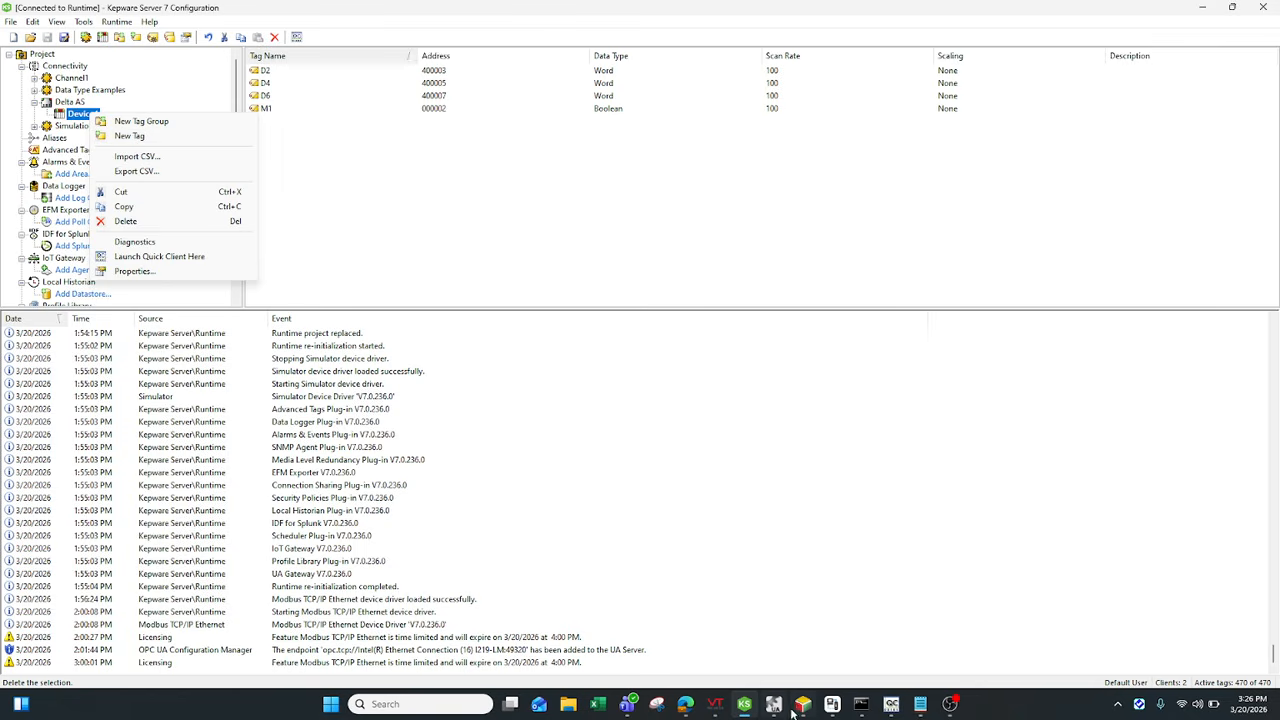
{"action": "mouse_move", "coordinate": [799, 714]}
{"action": "left_click", "coordinate": [799, 640]}
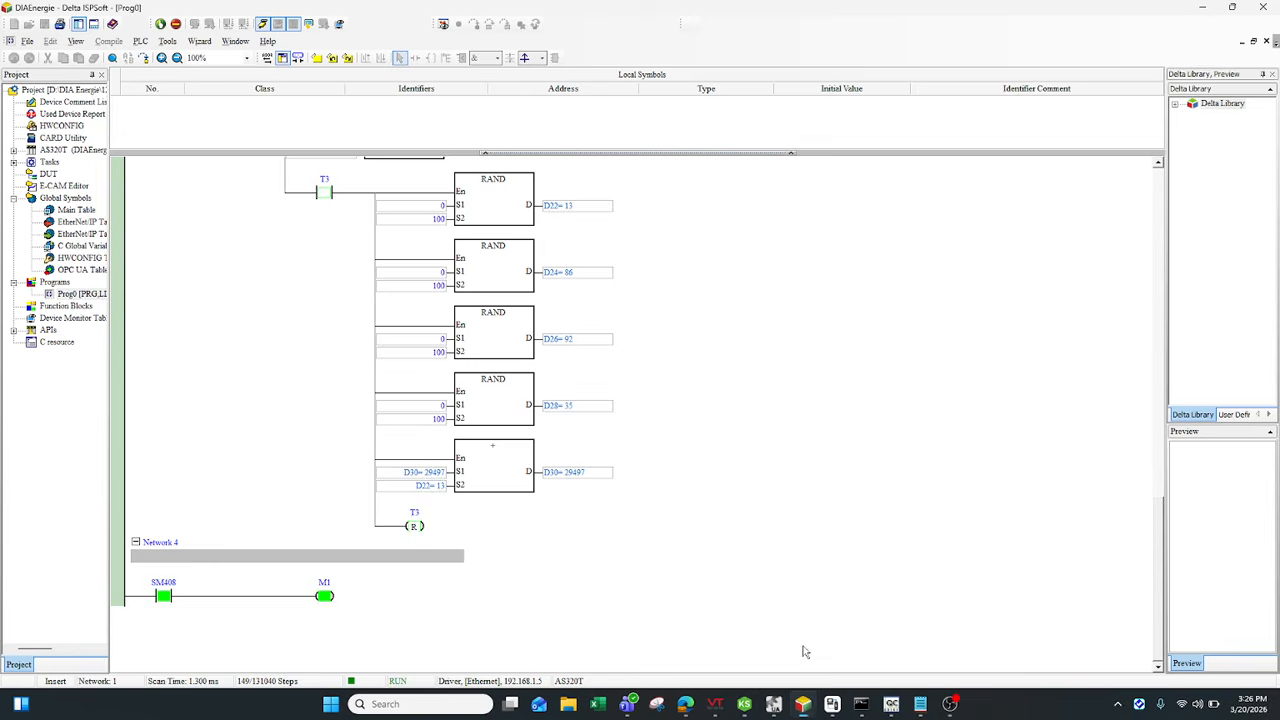
{"action": "scroll", "coordinate": [503, 454], "scroll_direction": "up", "scroll_amount": 3}
{"action": "scroll", "coordinate": [1158, 480], "scroll_direction": "up", "scroll_amount": 5}
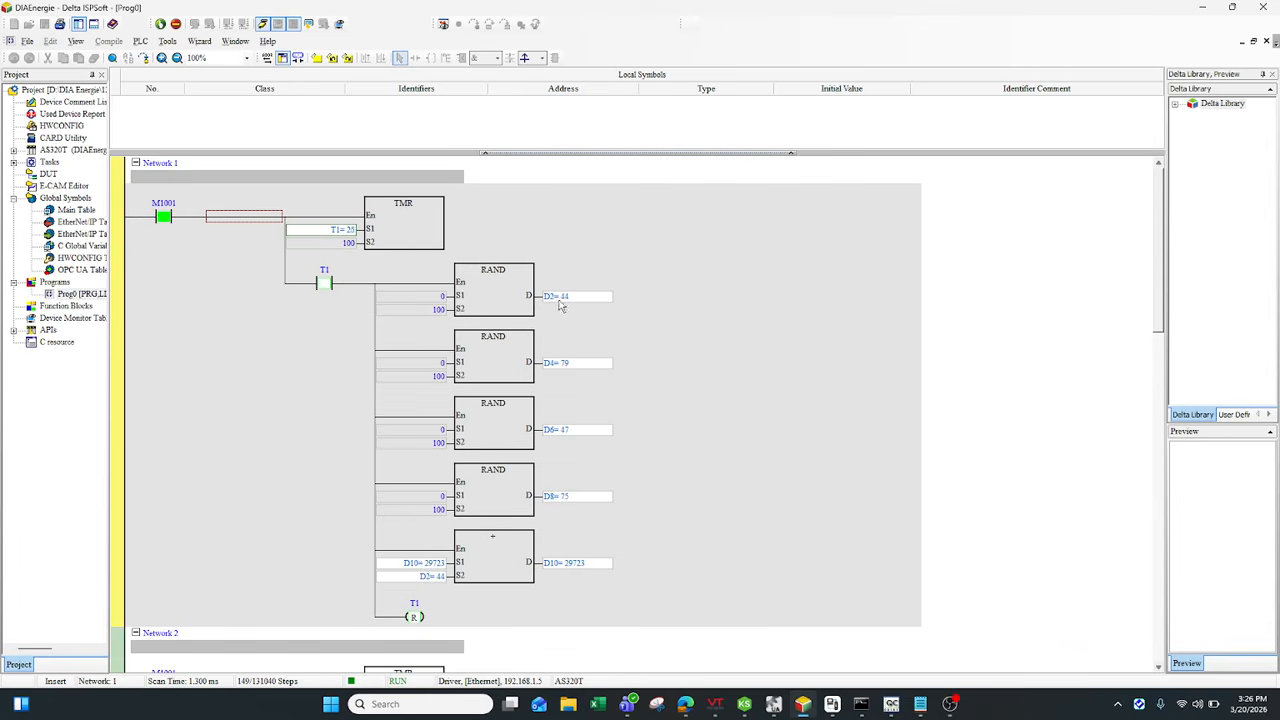
{"action": "mouse_move", "coordinate": [548, 306]}
{"action": "mouse_move", "coordinate": [555, 436]}
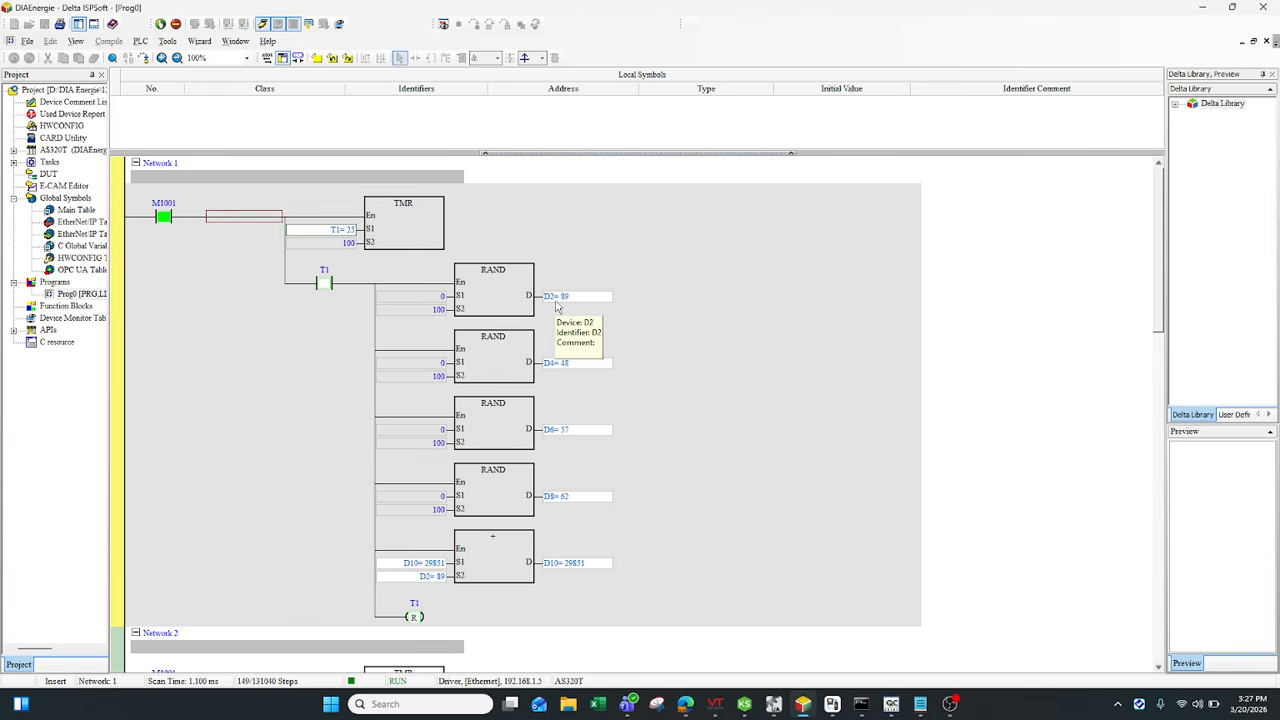
{"action": "mouse_move", "coordinate": [558, 369]}
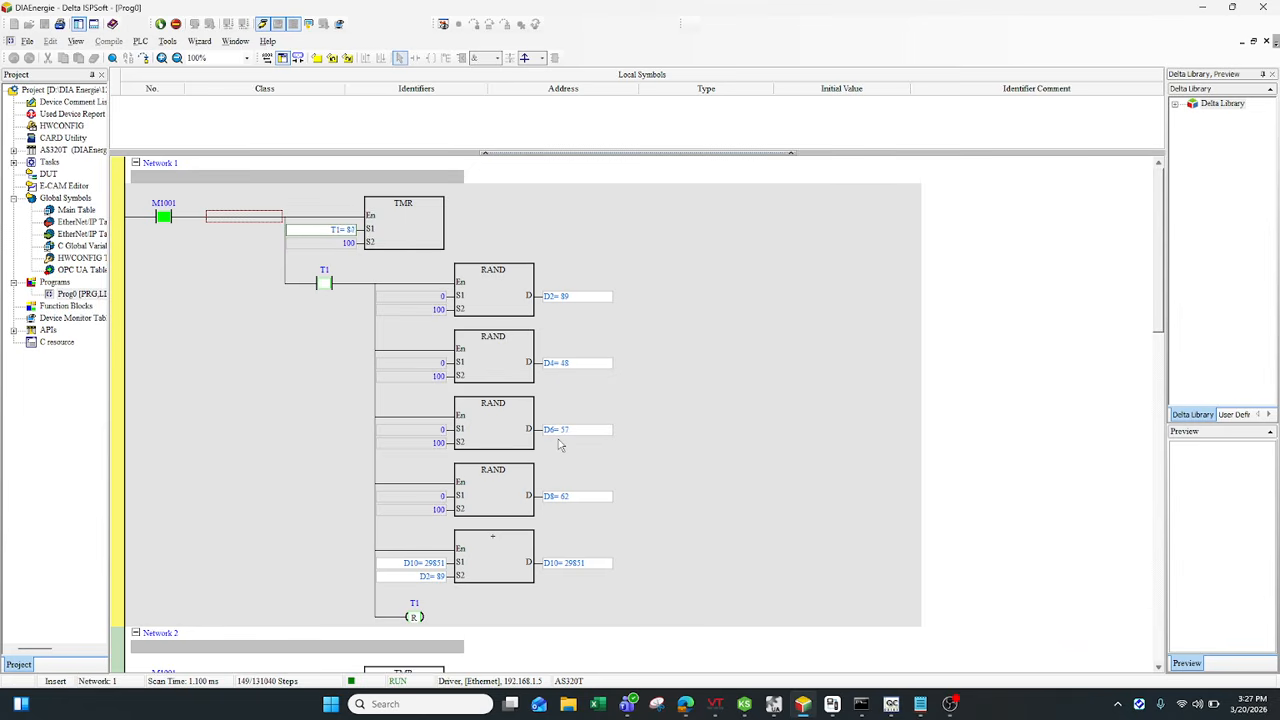
{"action": "scroll", "coordinate": [560, 445], "scroll_direction": "down", "scroll_amount": 10}
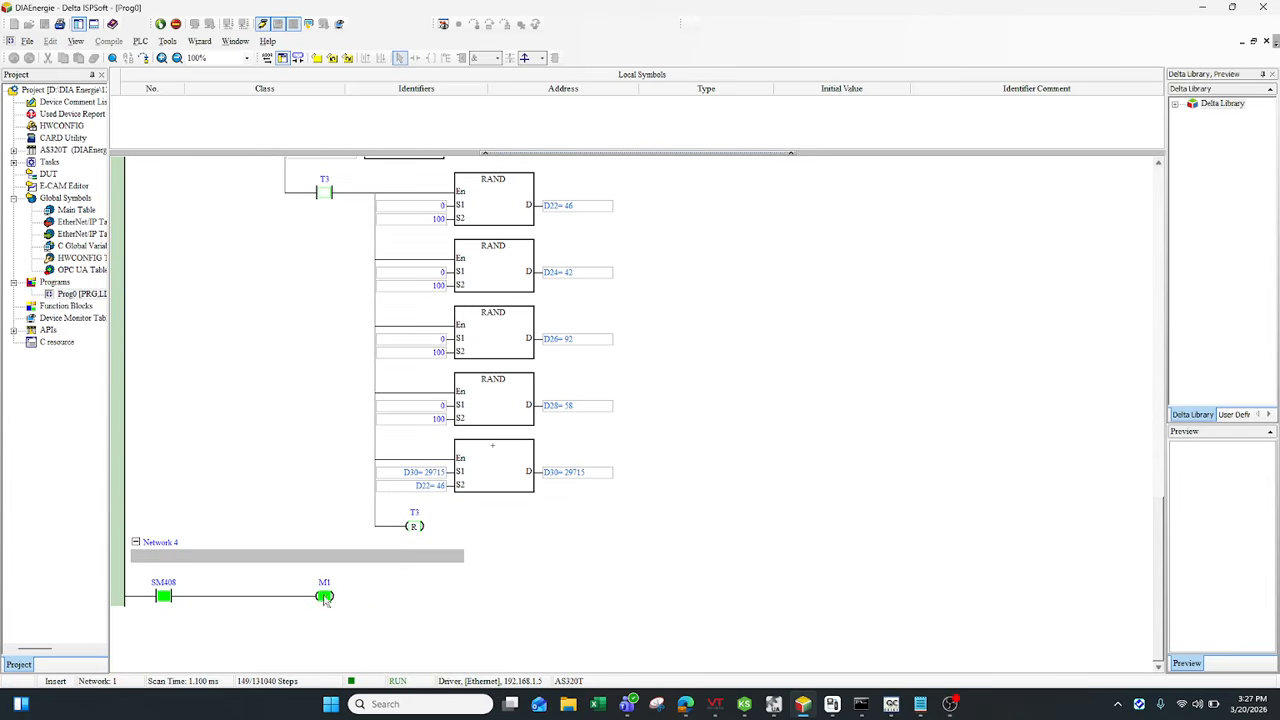
{"action": "mouse_move", "coordinate": [328, 596]}
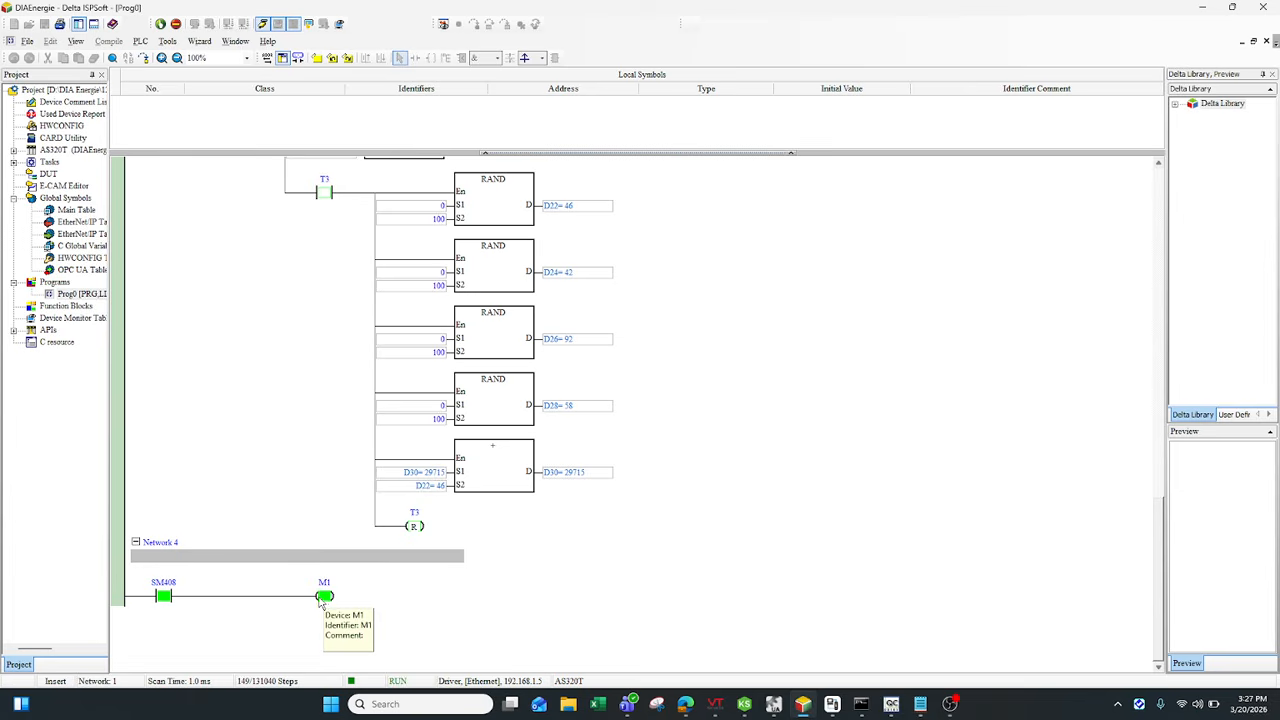
{"action": "mouse_move", "coordinate": [166, 598]}
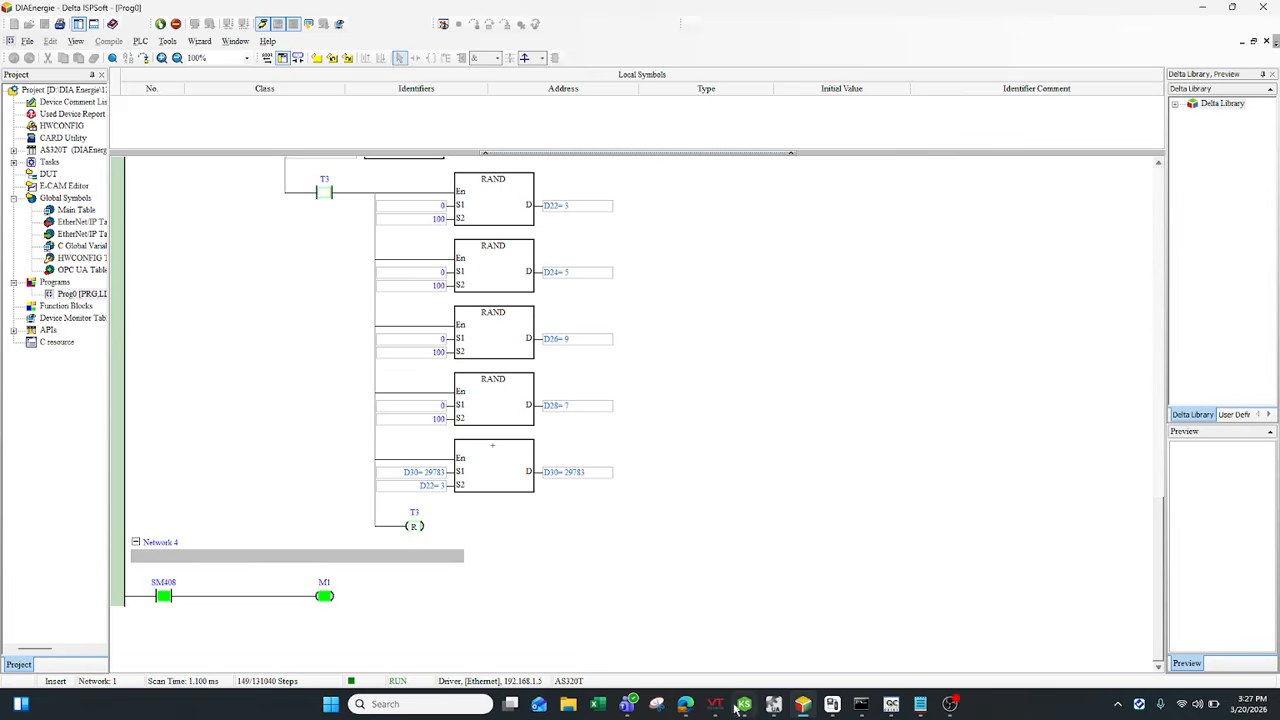
Return to Kepware Server, start a new tag on Device1 and name it d222
{"action": "left_click", "coordinate": [773, 706]}
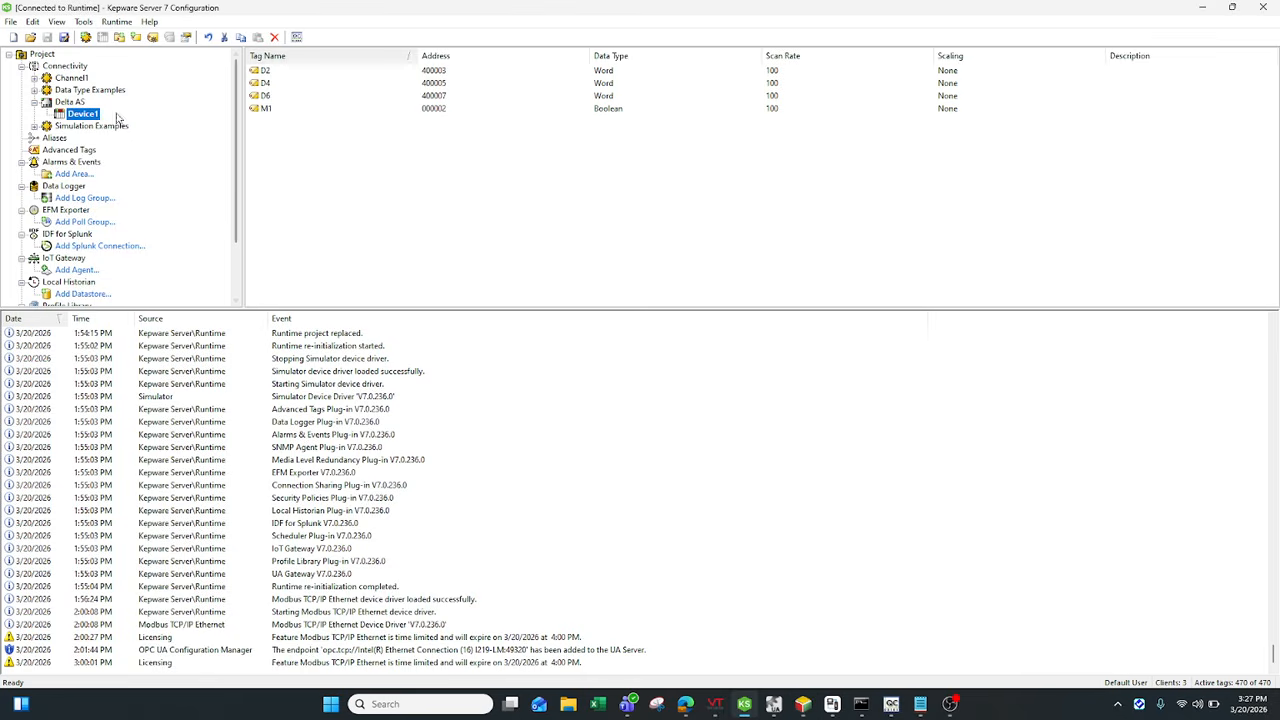
{"action": "right_click", "coordinate": [86, 116]}
{"action": "left_click", "coordinate": [125, 135]}
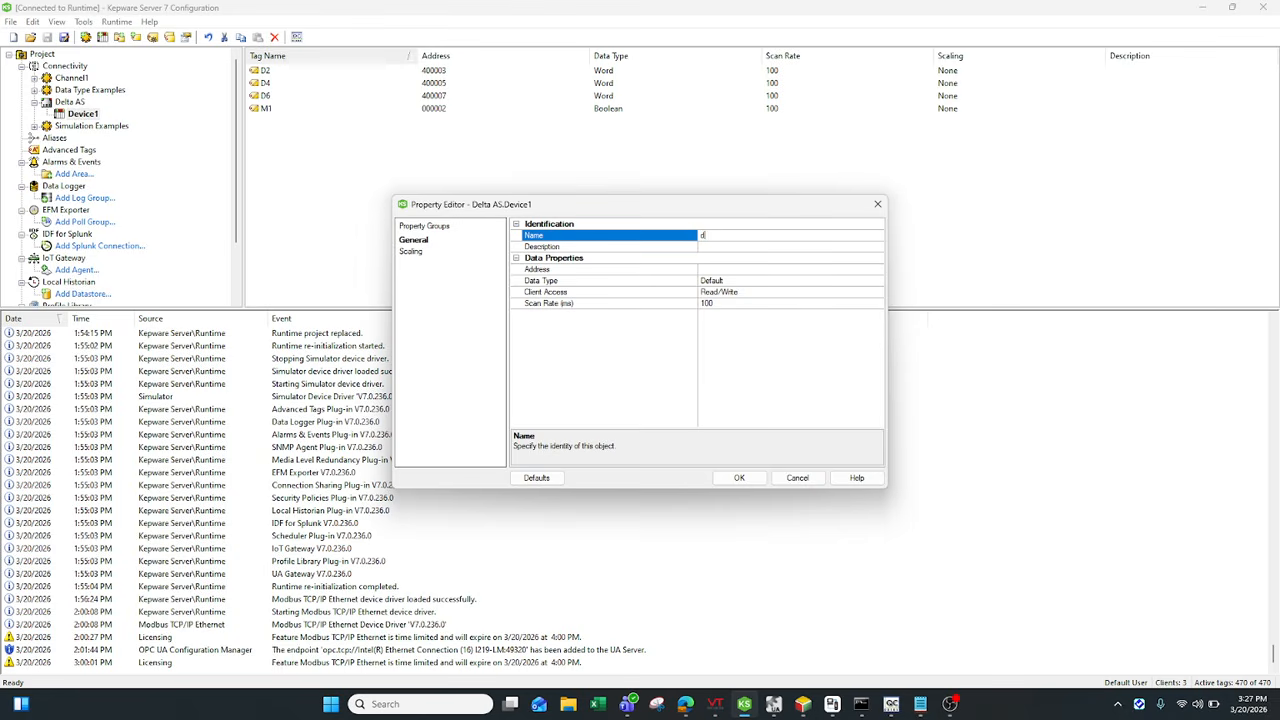
{"action": "type", "text": "d222"}
{"action": "double_click", "coordinate": [710, 236]}
Browse the address format hints for the new tag and enter 4000 as its address
{"action": "left_click", "coordinate": [736, 270]}
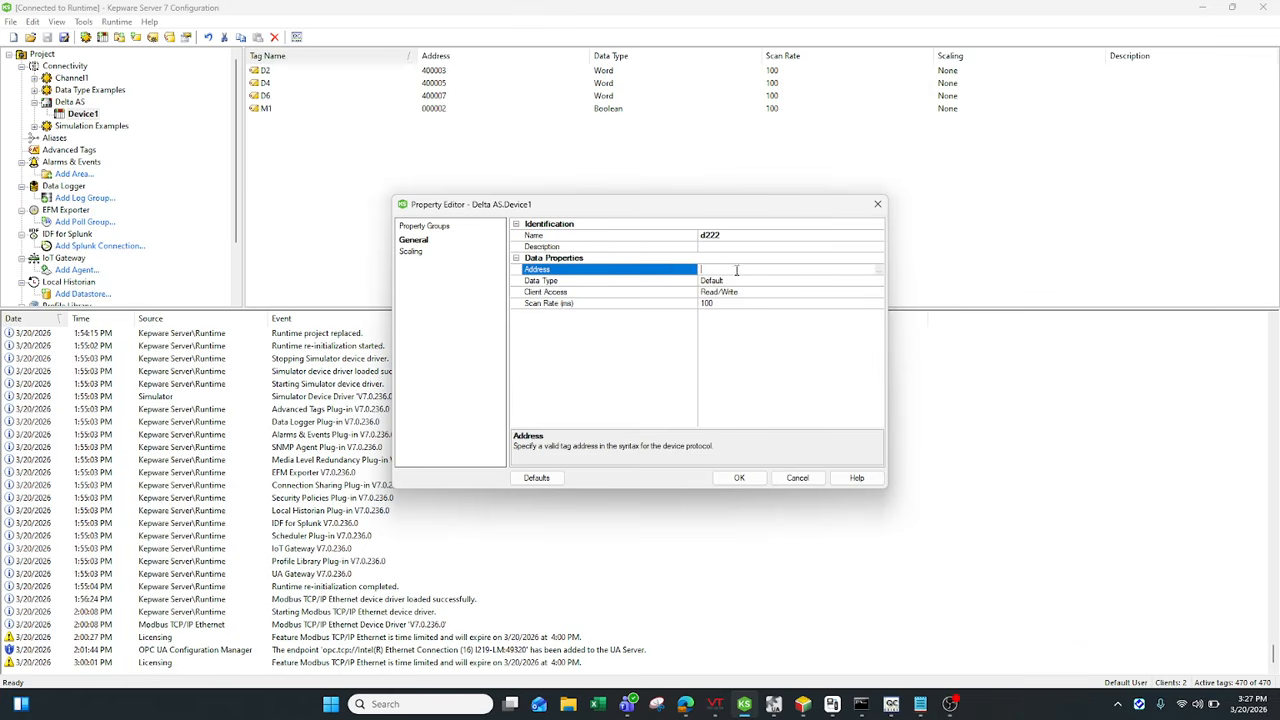
{"action": "left_click", "coordinate": [879, 270]}
{"action": "scroll", "coordinate": [612, 340], "scroll_direction": "down", "scroll_amount": 5}
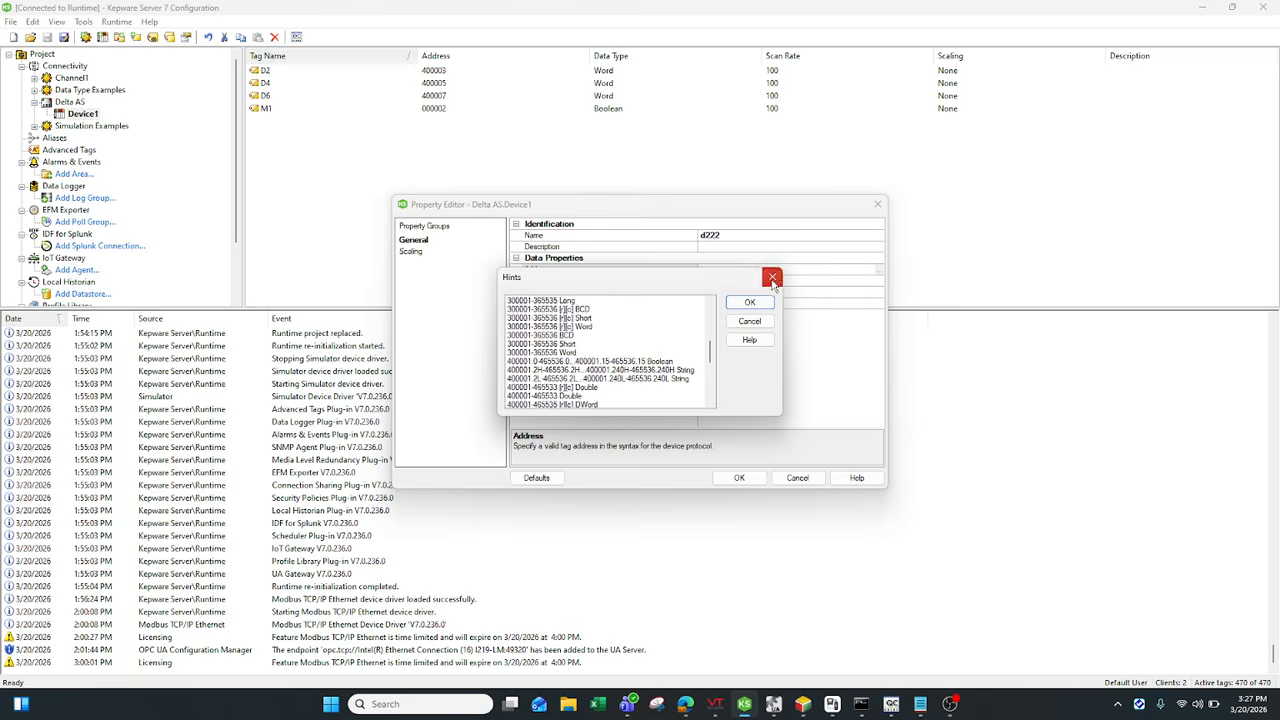
{"action": "left_click", "coordinate": [772, 278]}
{"action": "type", "text": "4000"}
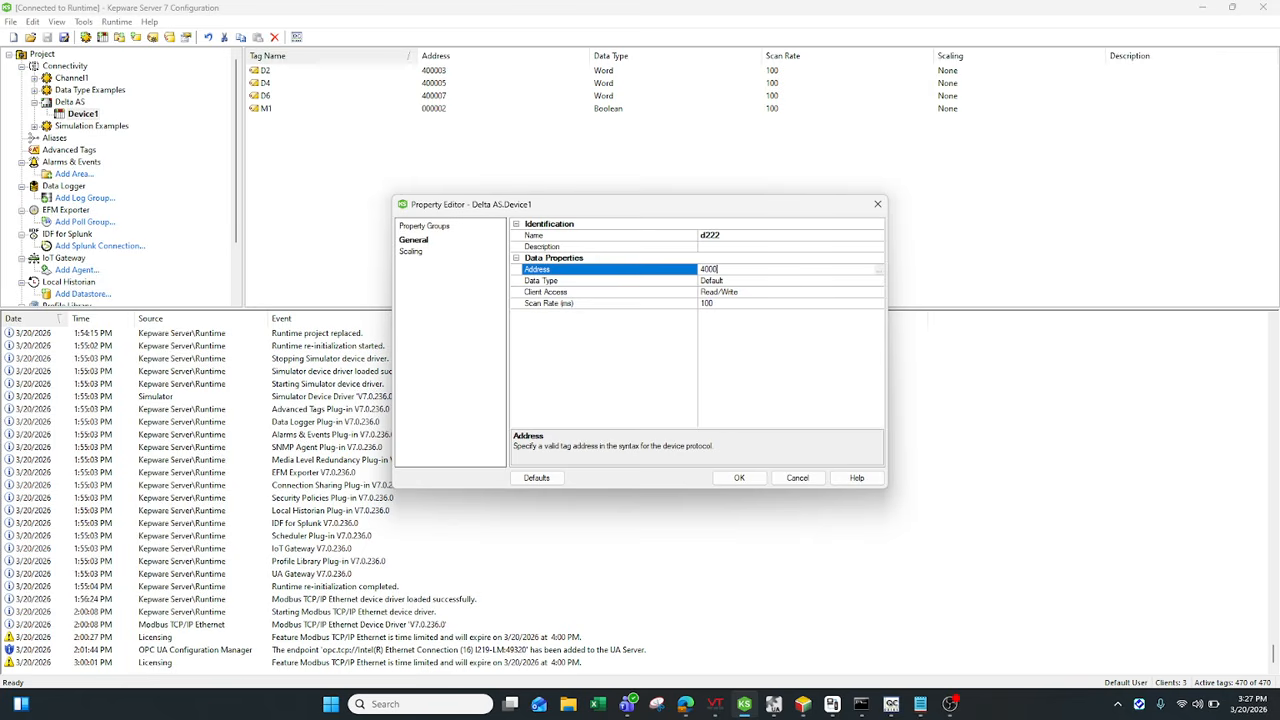
Review the available data types for the new tag and close the editor without creating it
{"action": "left_click", "coordinate": [730, 280]}
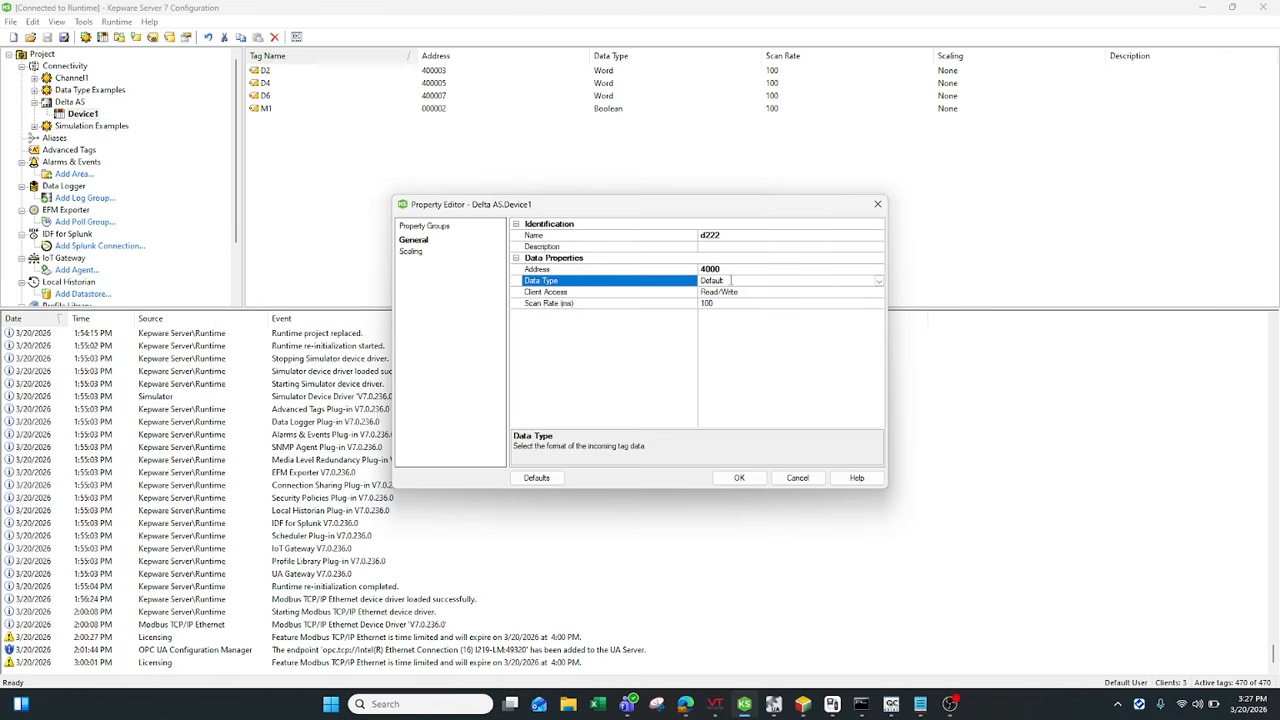
{"action": "left_click", "coordinate": [877, 281]}
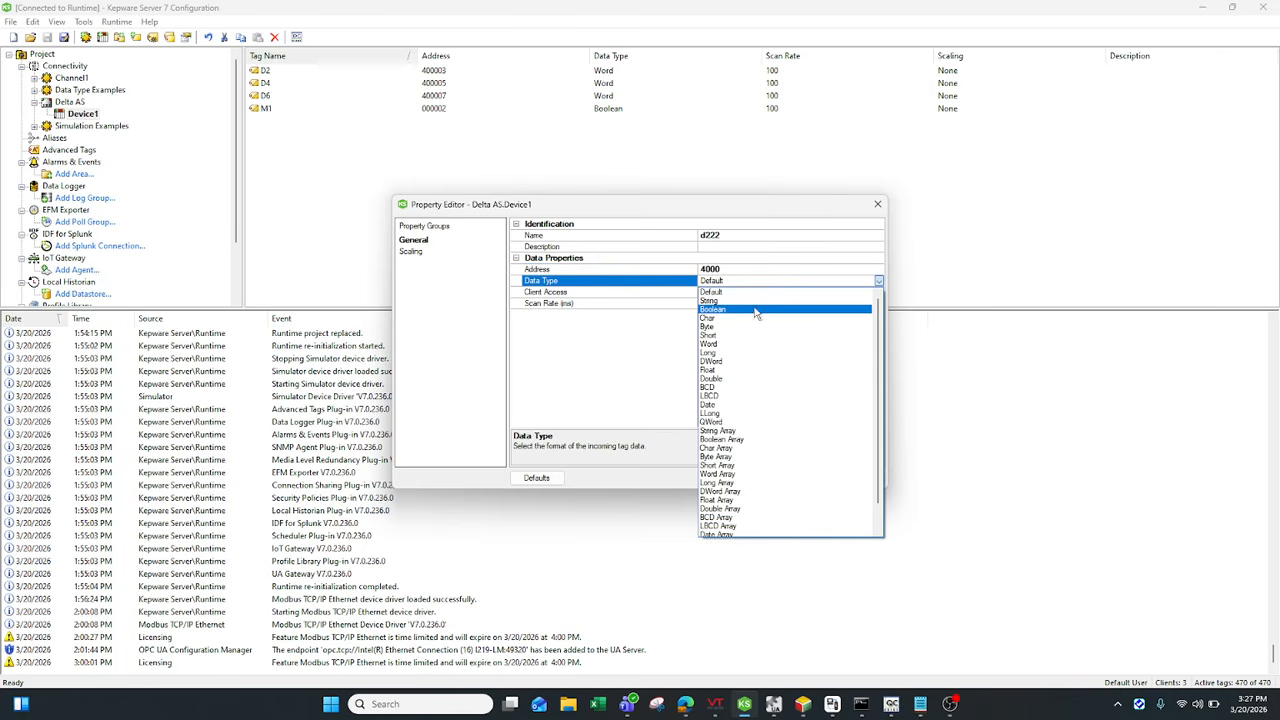
{"action": "left_click", "coordinate": [879, 204]}
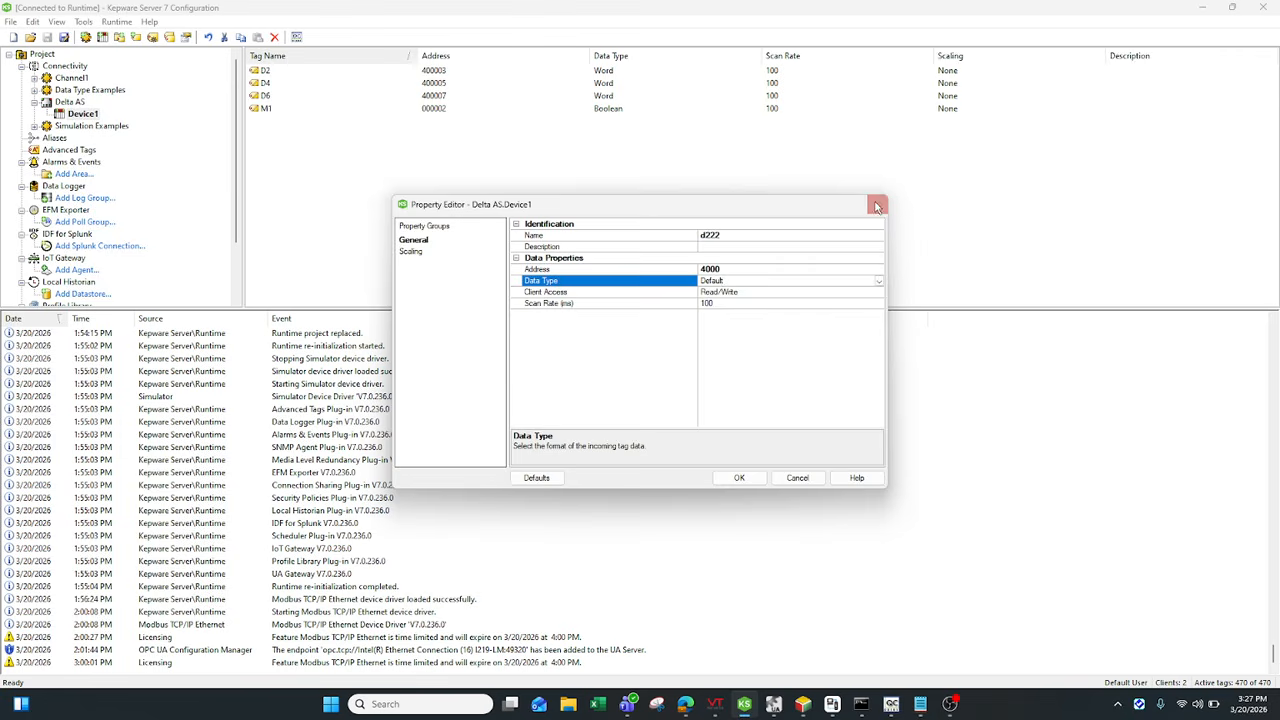
Review the D2, D4, D6 and M1 tags on Device1 and check their live values in OPC Quick Client
{"action": "left_click", "coordinate": [880, 204]}
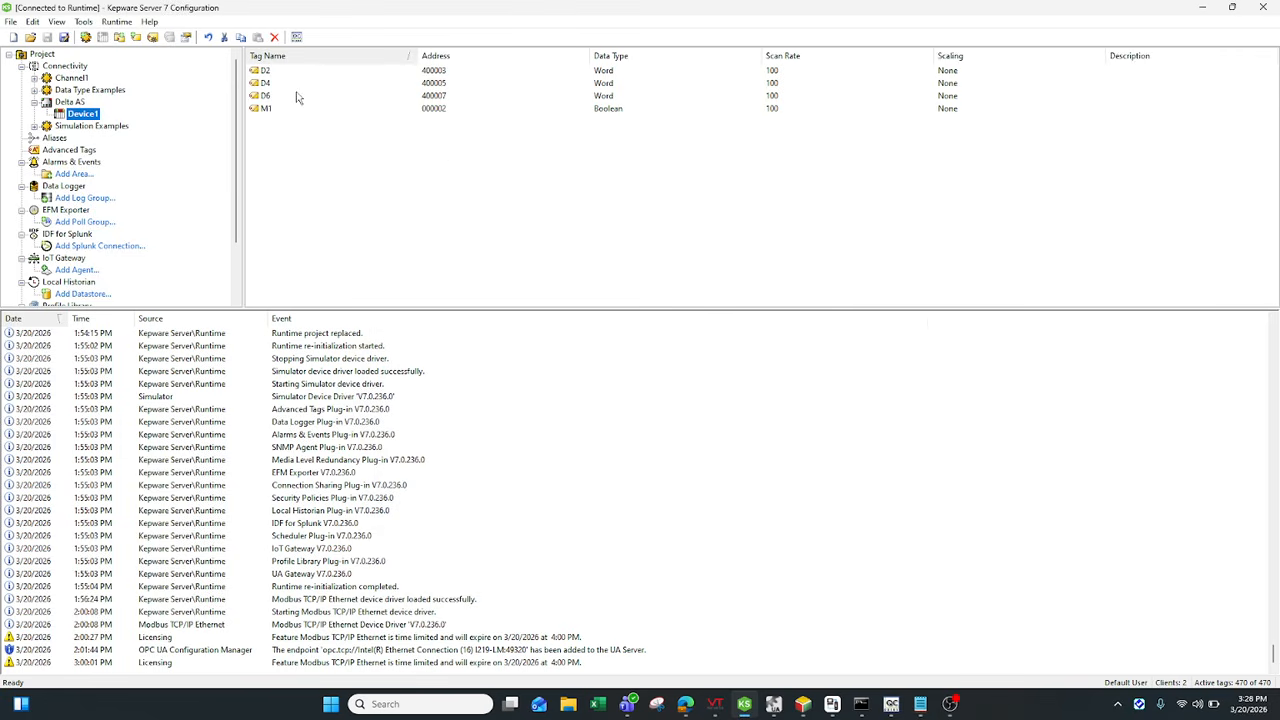
{"action": "left_click", "coordinate": [409, 73]}
{"action": "left_click", "coordinate": [372, 83]}
{"action": "left_click", "coordinate": [372, 108]}
{"action": "left_click", "coordinate": [372, 96]}
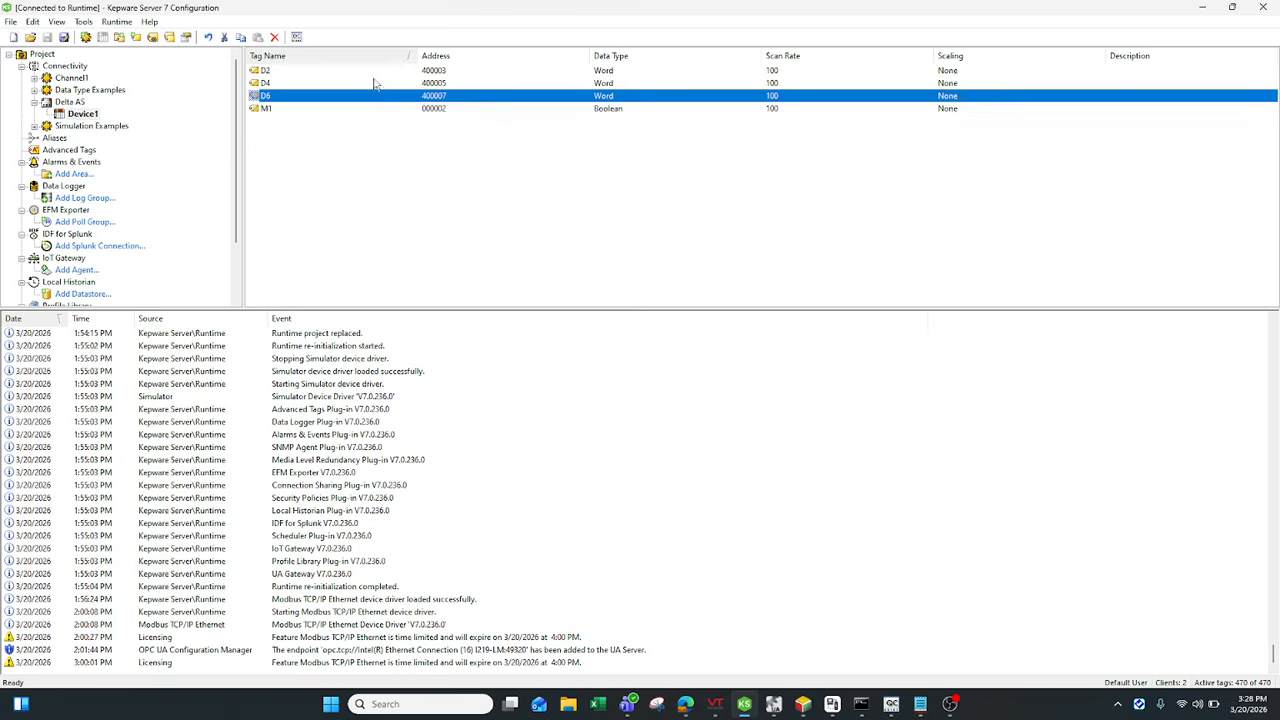
{"action": "left_click", "coordinate": [373, 83]}
{"action": "left_click", "coordinate": [373, 72]}
{"action": "left_click", "coordinate": [367, 97]}
{"action": "left_click", "coordinate": [367, 109]}
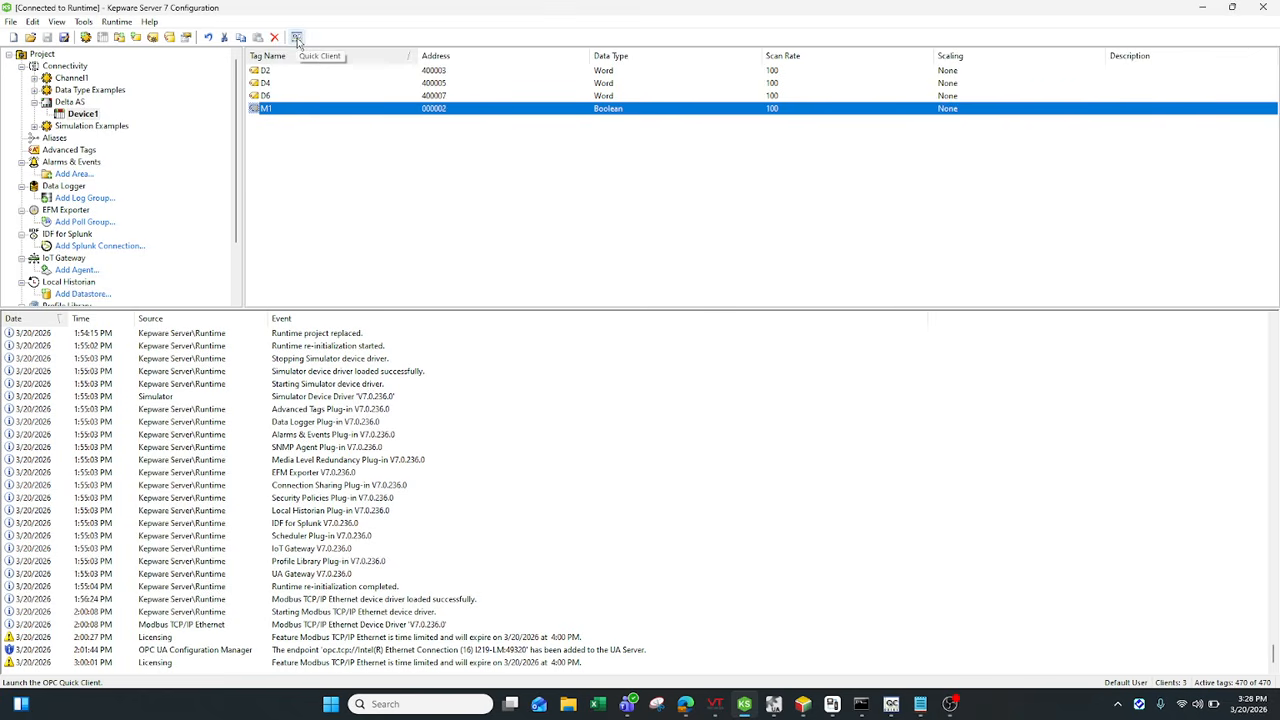
{"action": "left_click", "coordinate": [297, 38]}
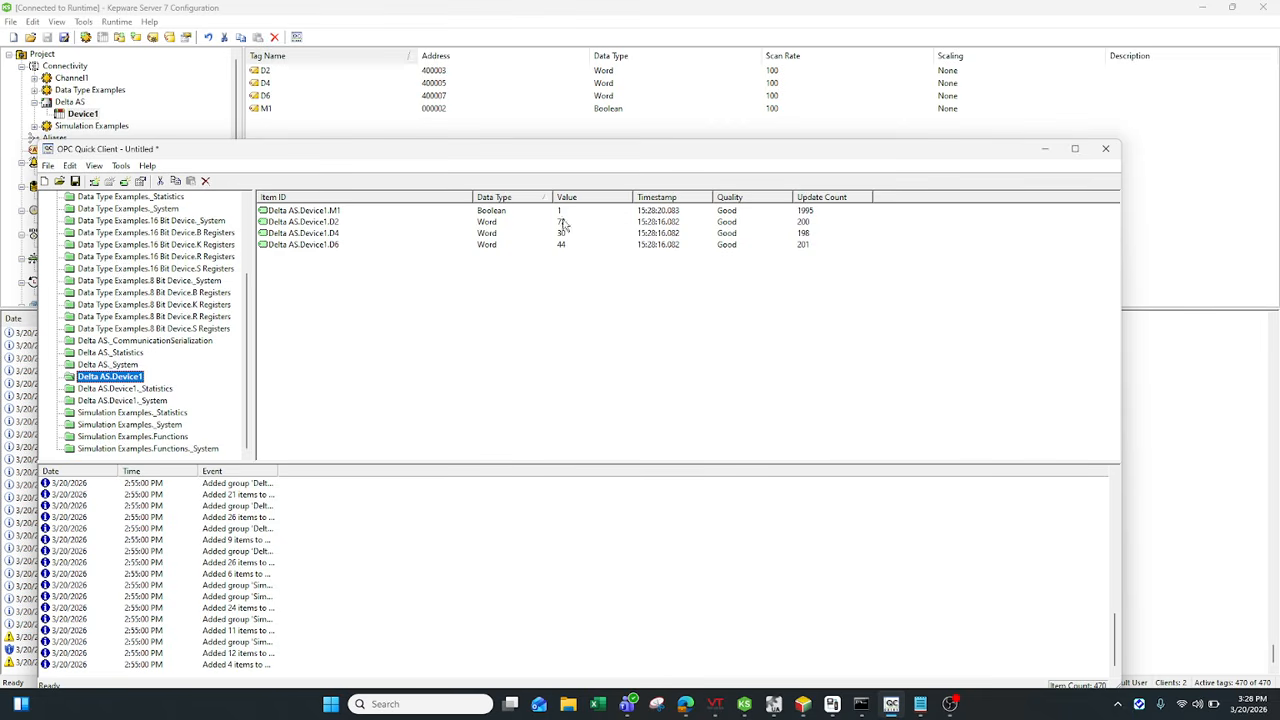
Switch to OPC UA Configuration Manager and inspect the definition of the opc.tcp://127.0.0.1:49320 server endpoint without changing it
{"action": "left_click", "coordinate": [774, 704]}
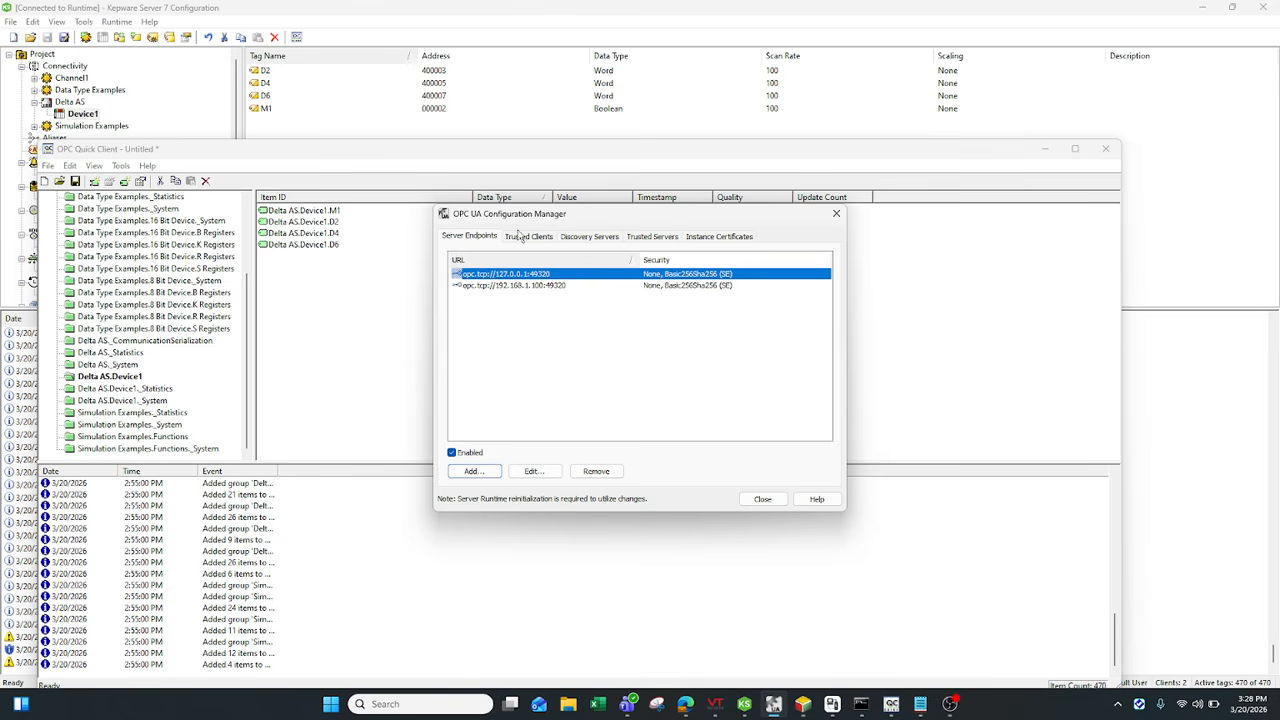
{"action": "left_click_drag", "start_coordinate": [486, 218], "coordinate": [451, 286]}
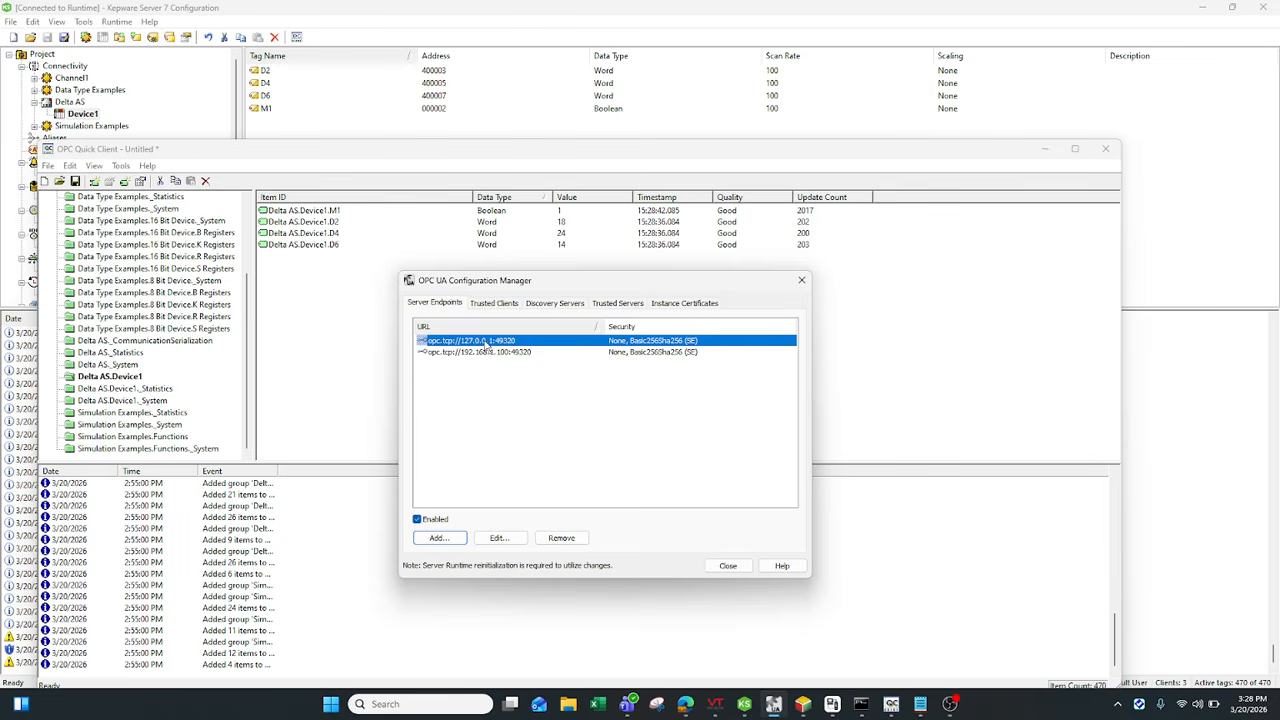
{"action": "left_click", "coordinate": [499, 538]}
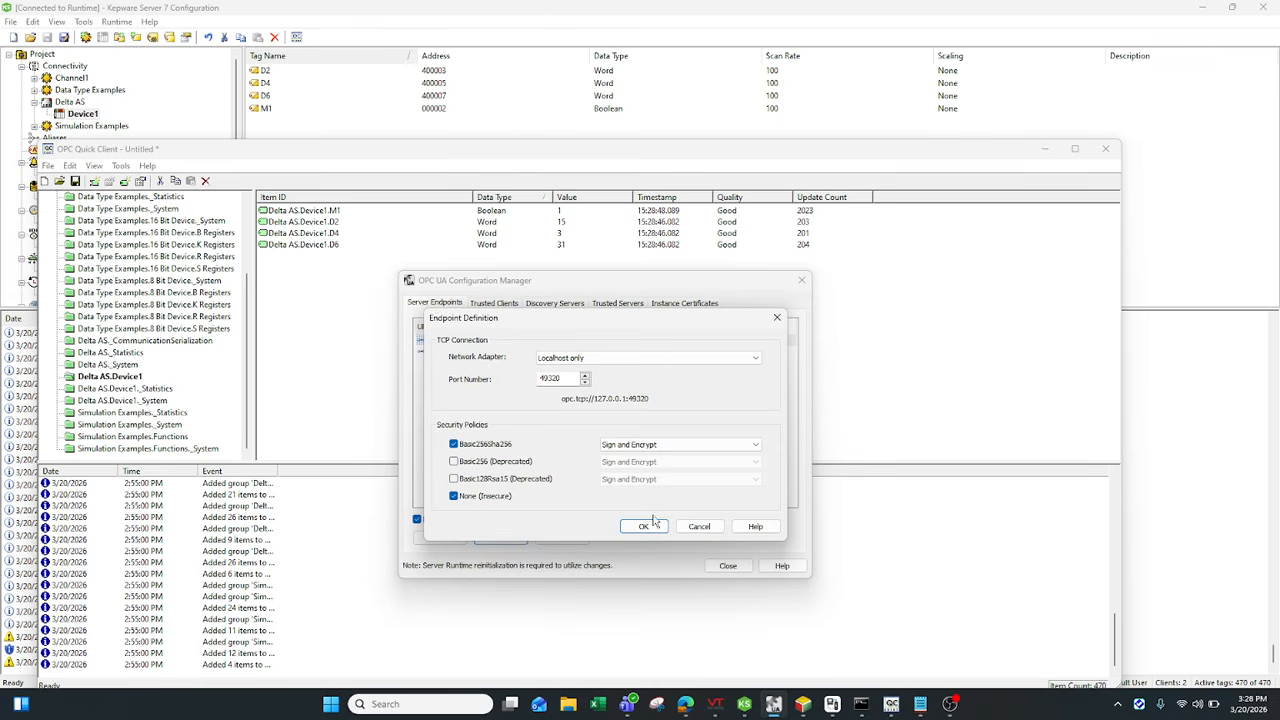
{"action": "left_click", "coordinate": [712, 528]}
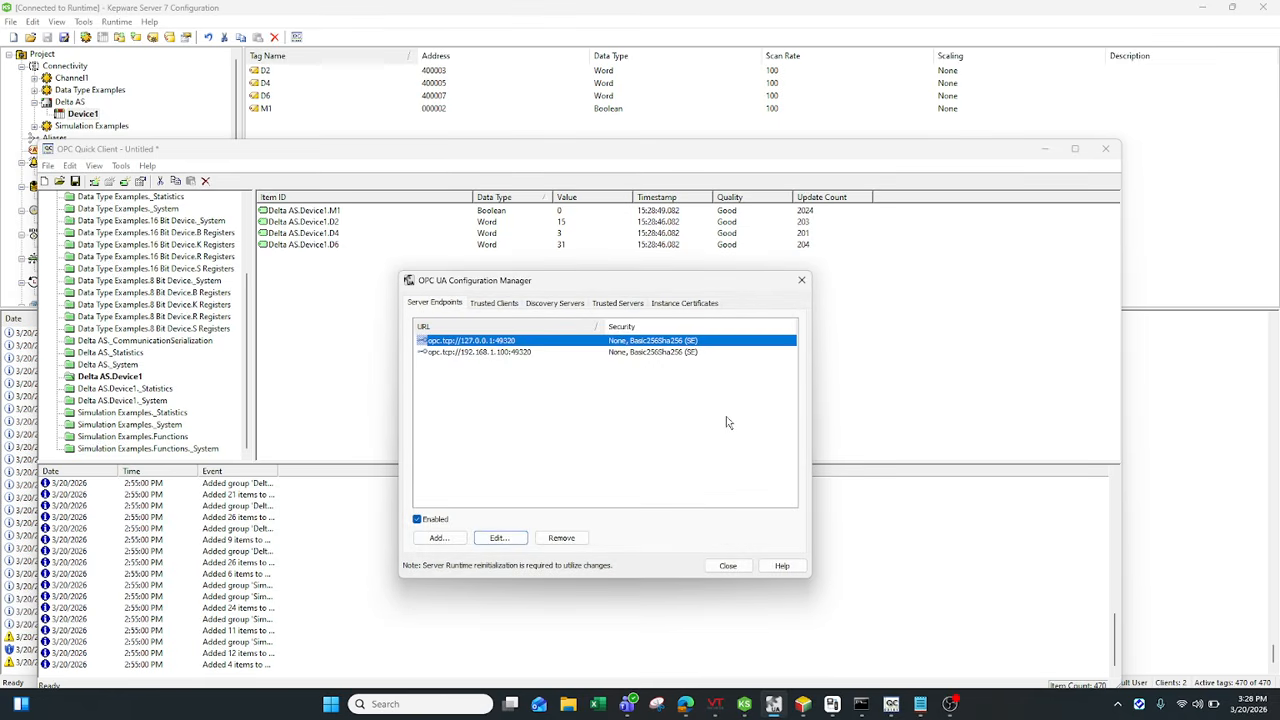
{"action": "left_click", "coordinate": [801, 280]}
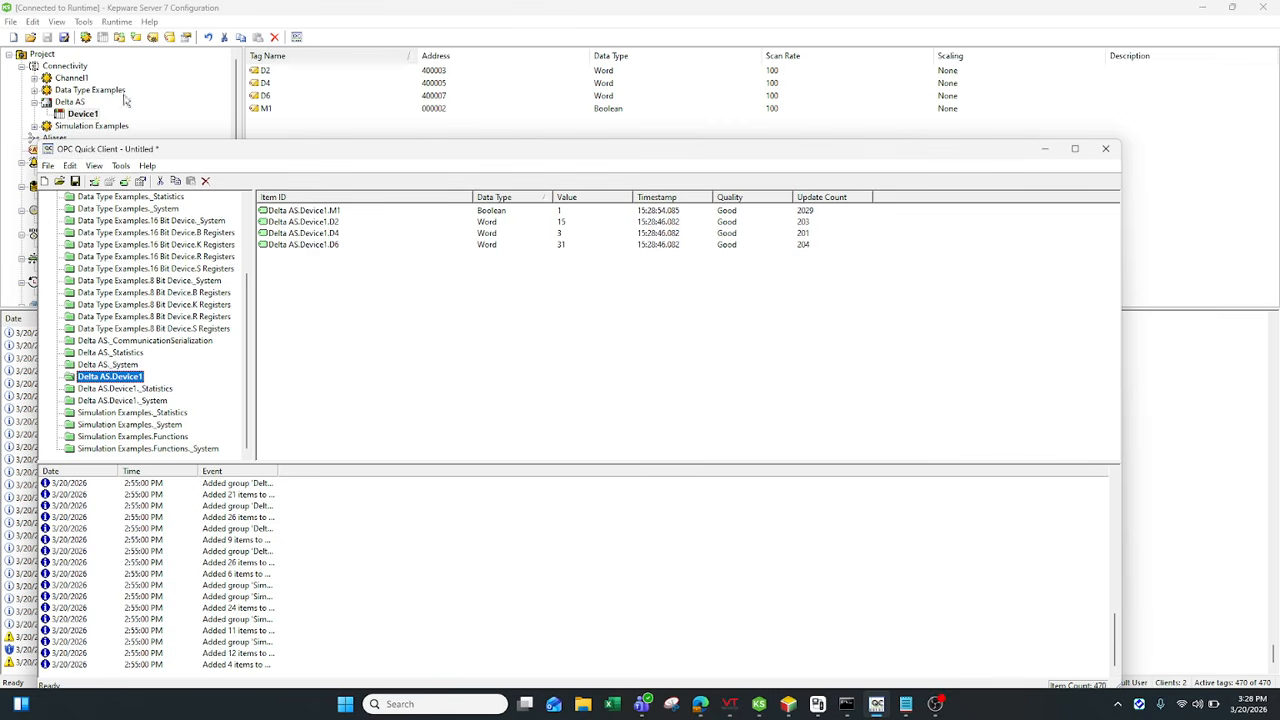
Return to Kepware Server and check the Enable and Allow anonymous login settings in the project's OPC UA properties
{"action": "left_click", "coordinate": [1044, 149]}
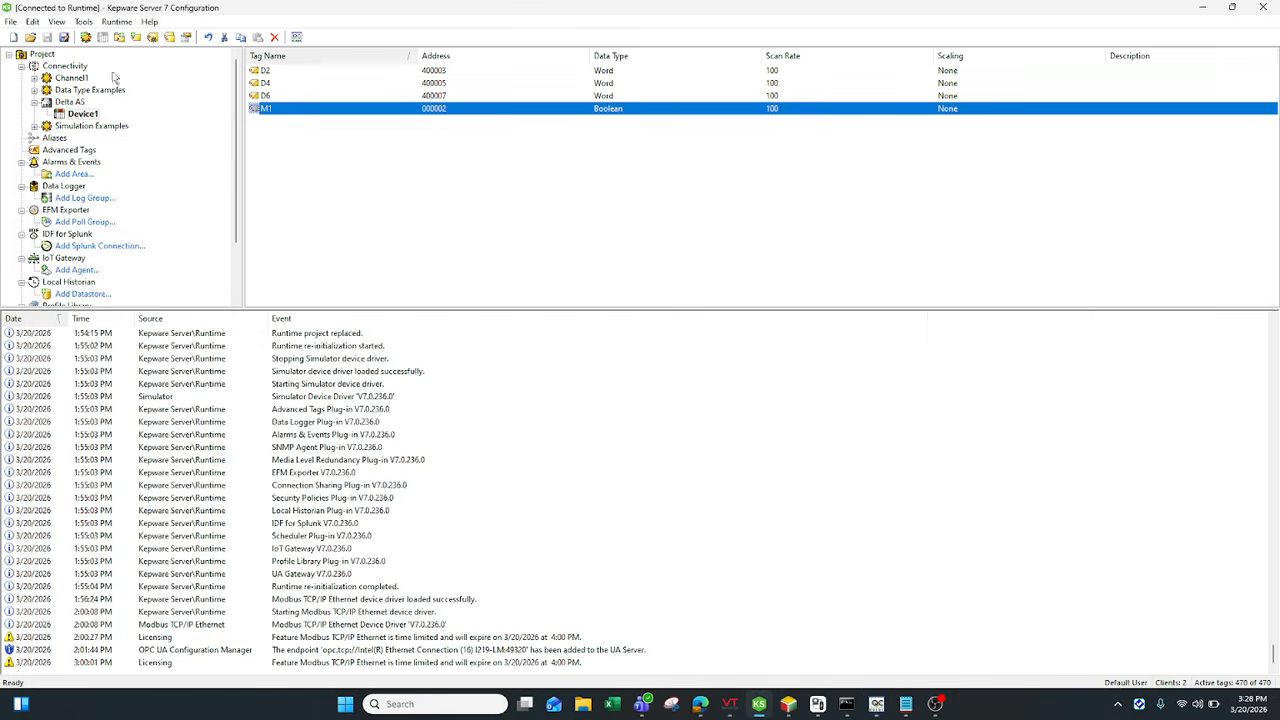
{"action": "double_click", "coordinate": [45, 56]}
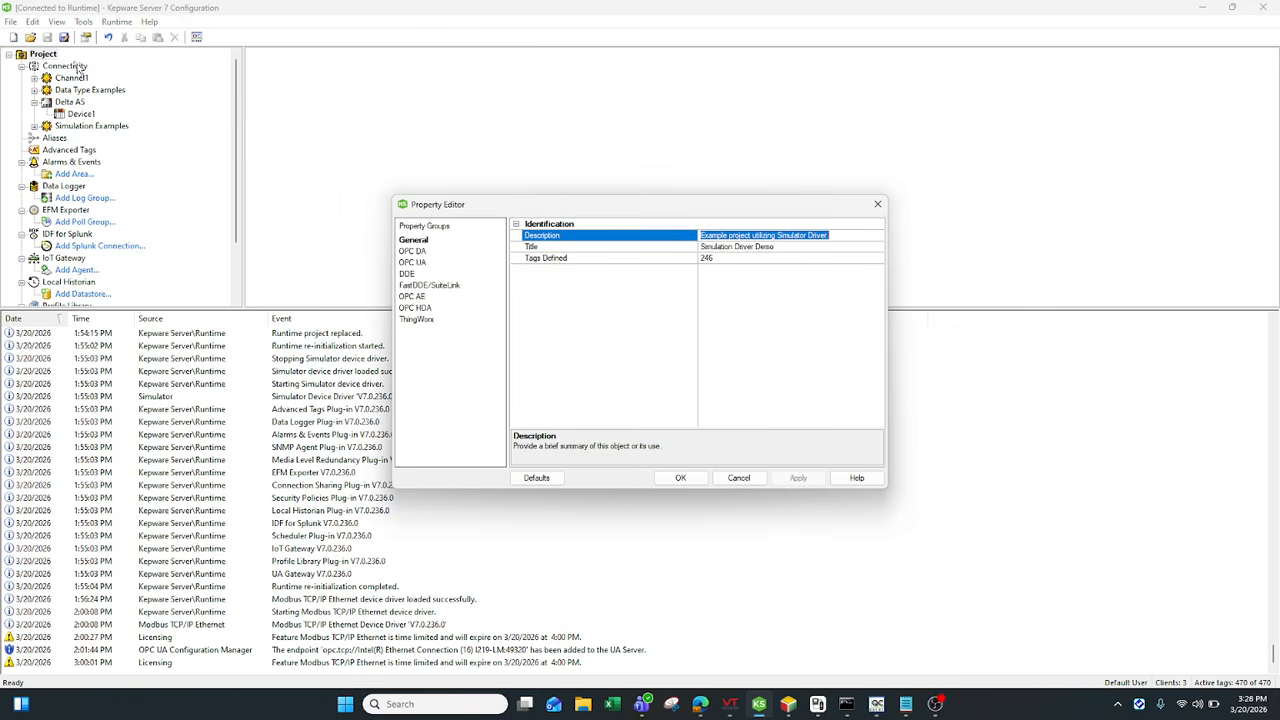
{"action": "left_click", "coordinate": [416, 263]}
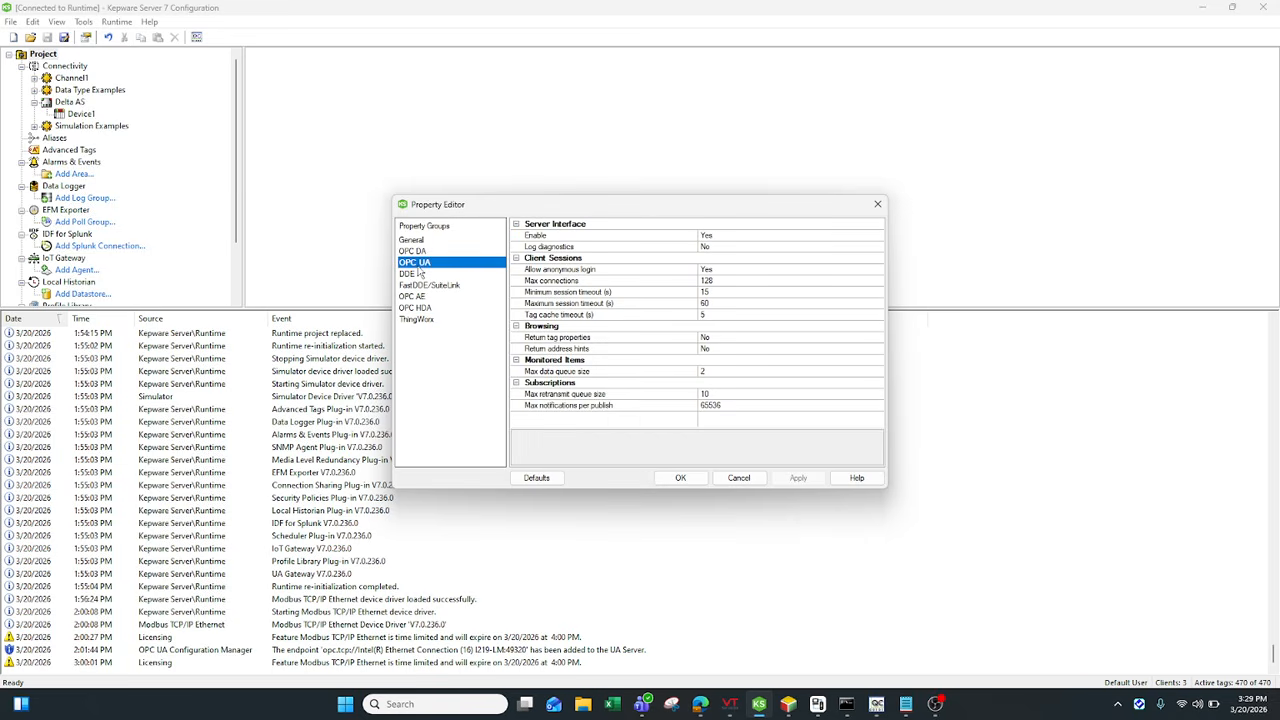
{"action": "left_click", "coordinate": [776, 237]}
{"action": "left_click", "coordinate": [878, 236]}
{"action": "left_click", "coordinate": [879, 238]}
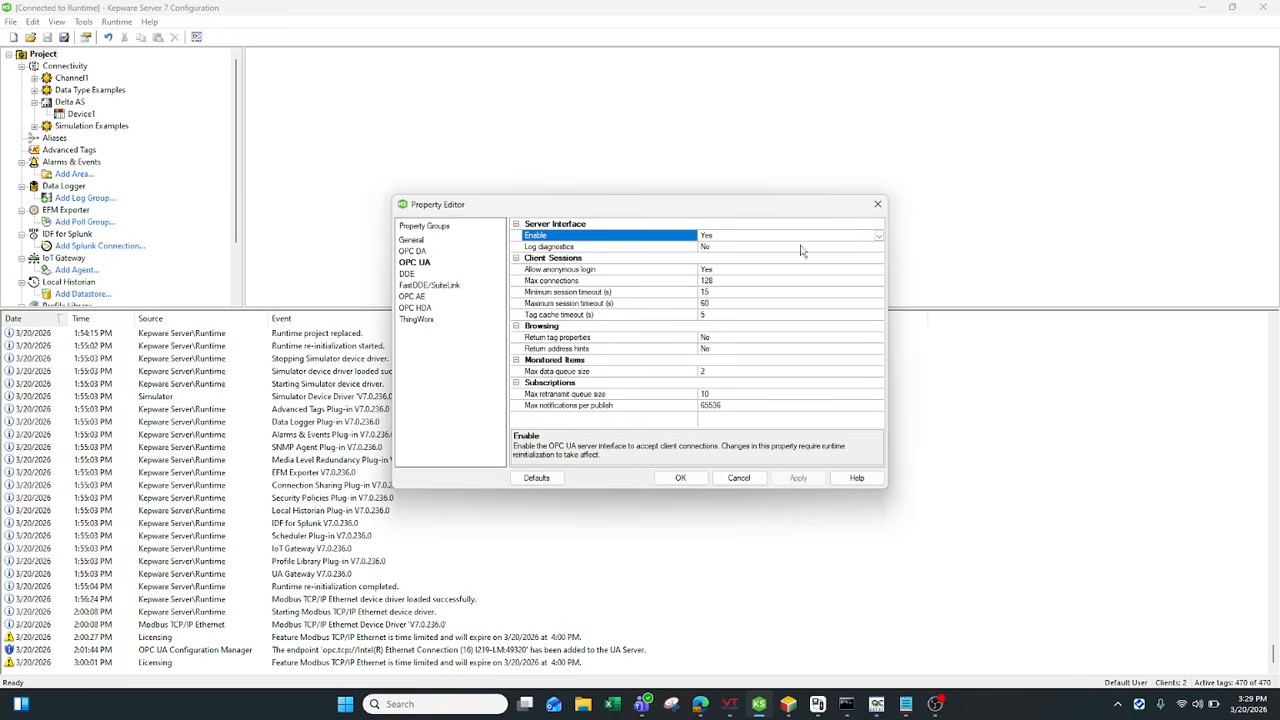
{"action": "left_click", "coordinate": [879, 270]}
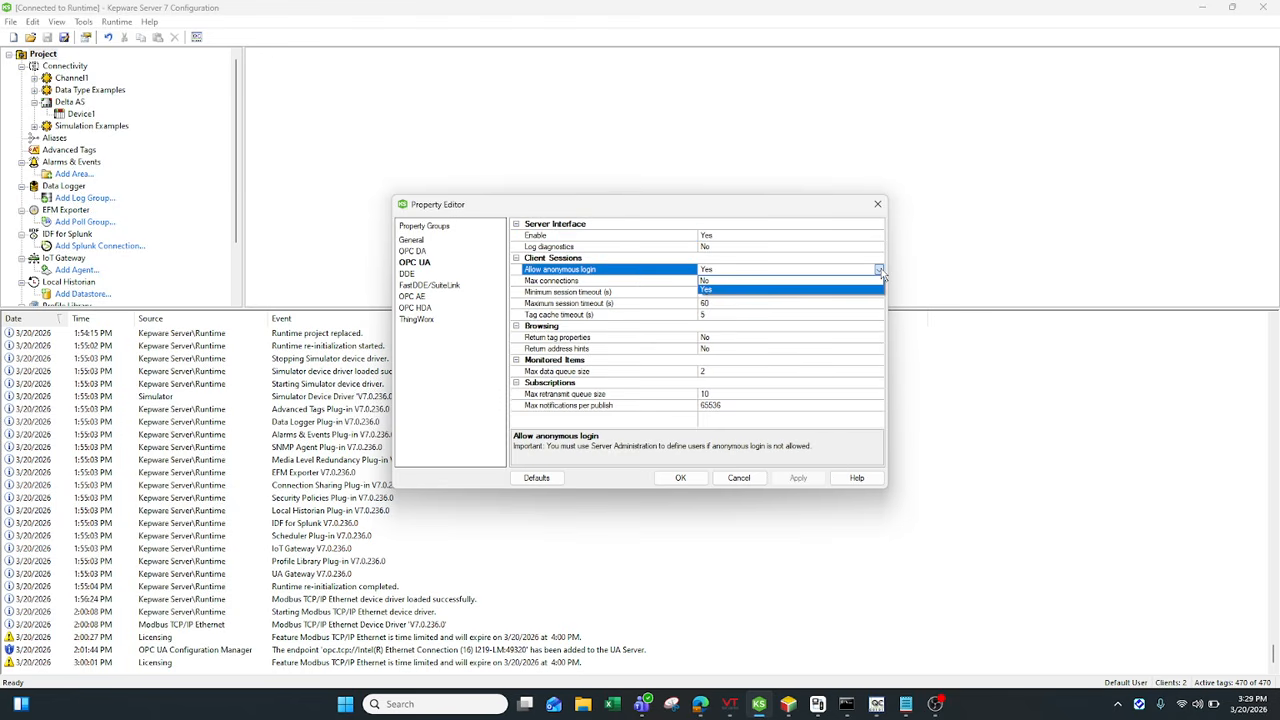
{"action": "left_click", "coordinate": [879, 207]}
{"action": "left_click", "coordinate": [879, 207]}
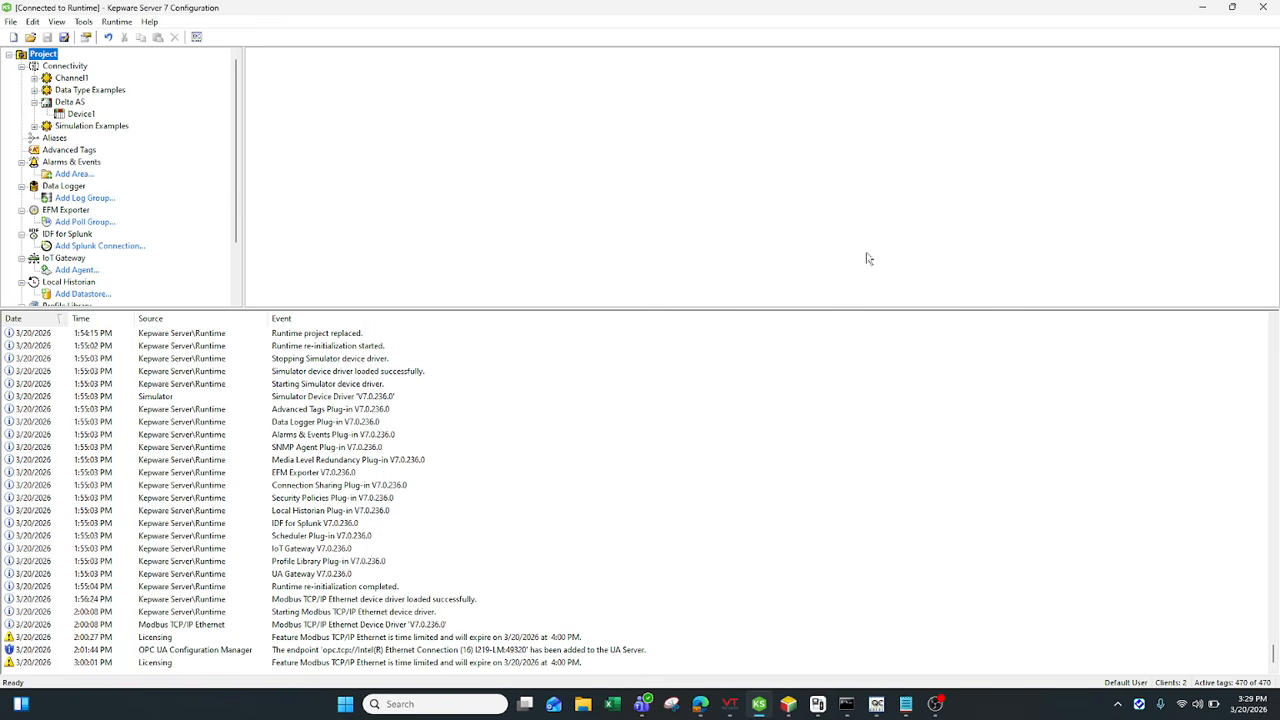
Glance at the running PLC program in Delta ISPSoft, return to Kepware Server and list the Delta AS channel's device
{"action": "left_click", "coordinate": [762, 705]}
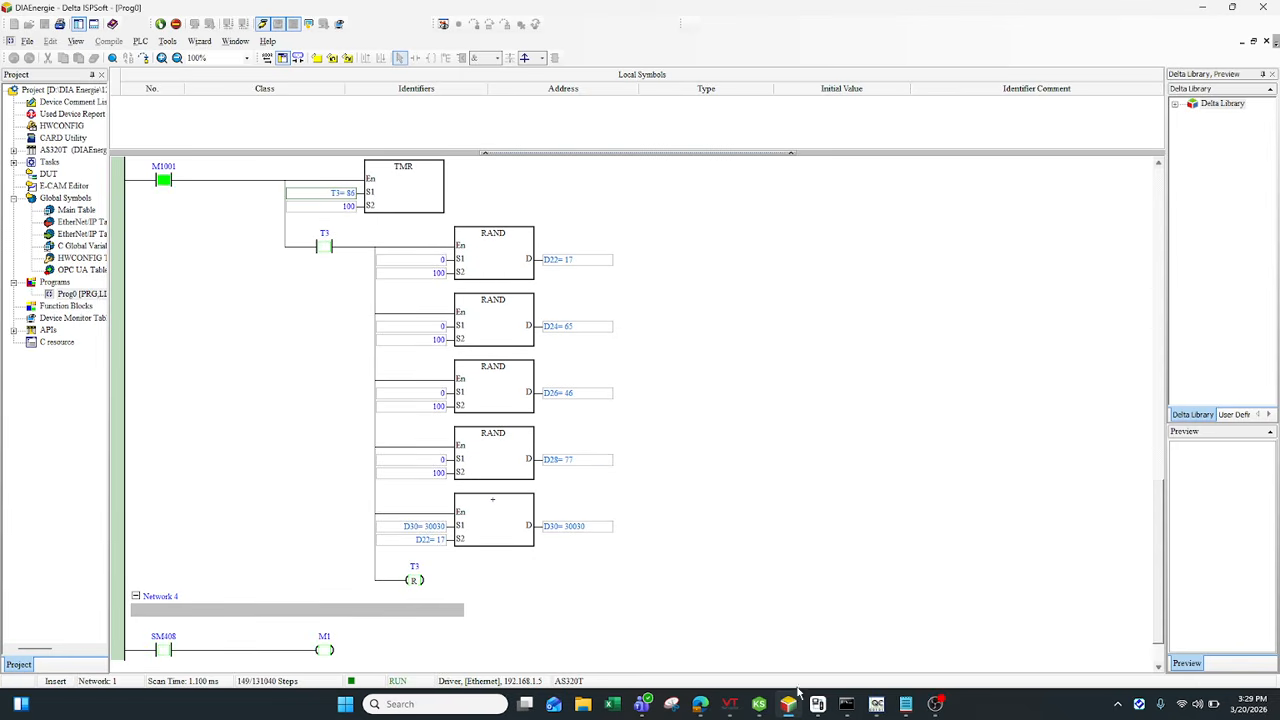
{"action": "left_click", "coordinate": [759, 704]}
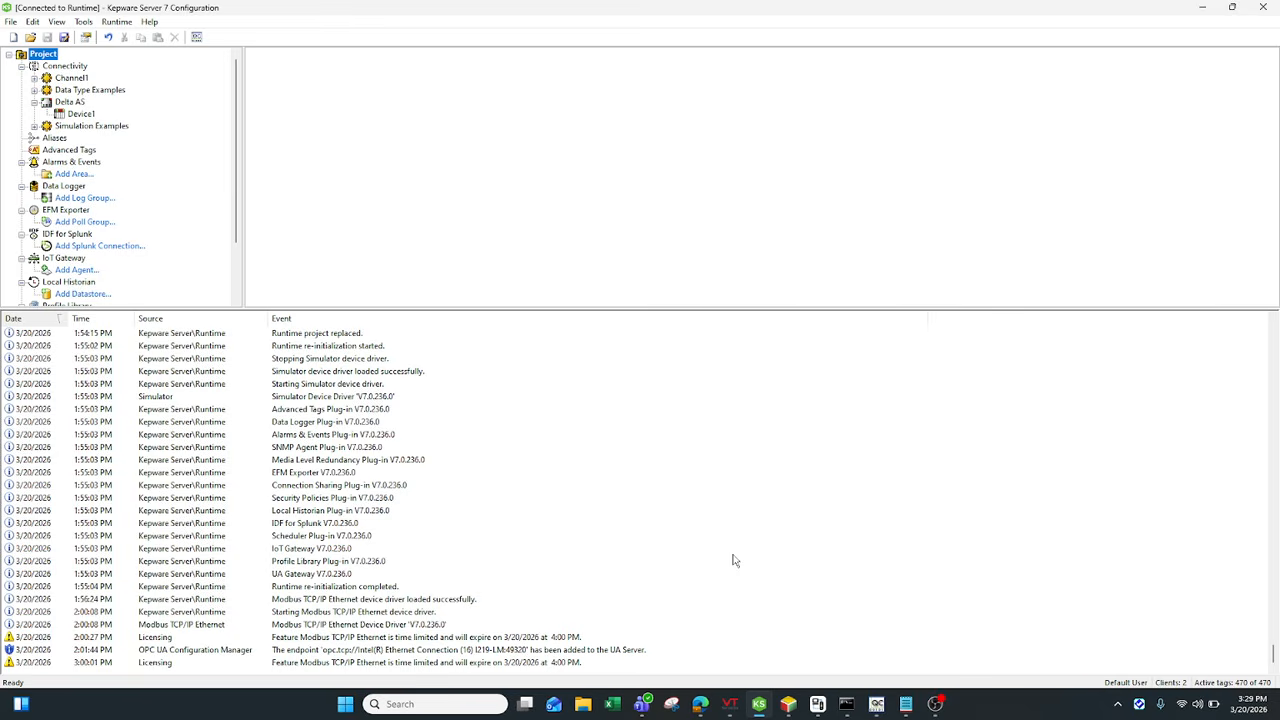
{"action": "mouse_move", "coordinate": [763, 707]}
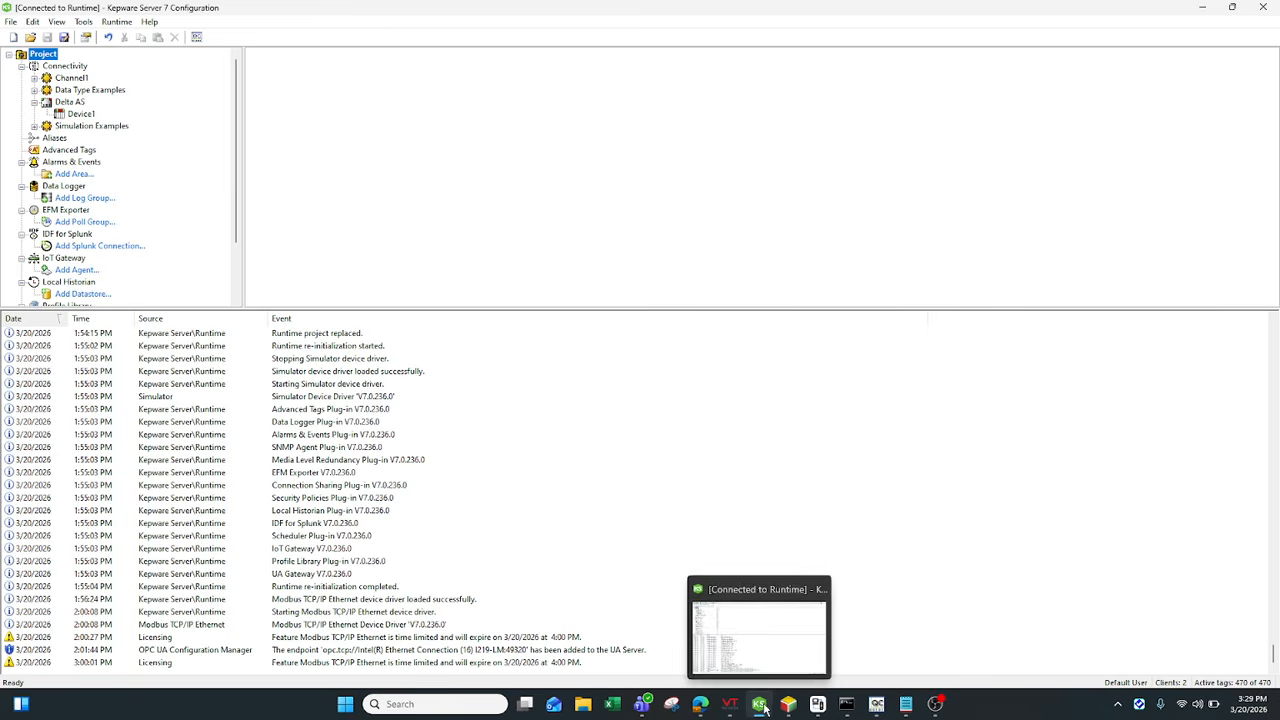
{"action": "left_click", "coordinate": [80, 115]}
{"action": "key", "text": "Up"}
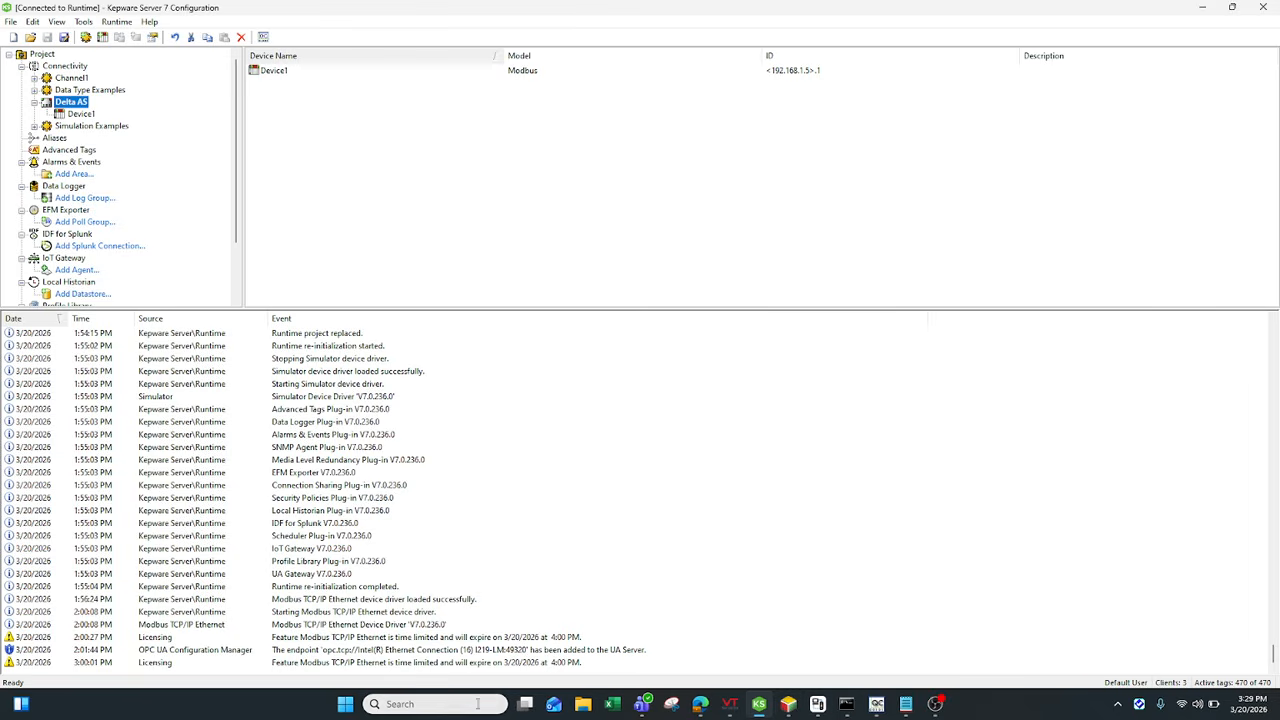
{"action": "left_click", "coordinate": [445, 712]}
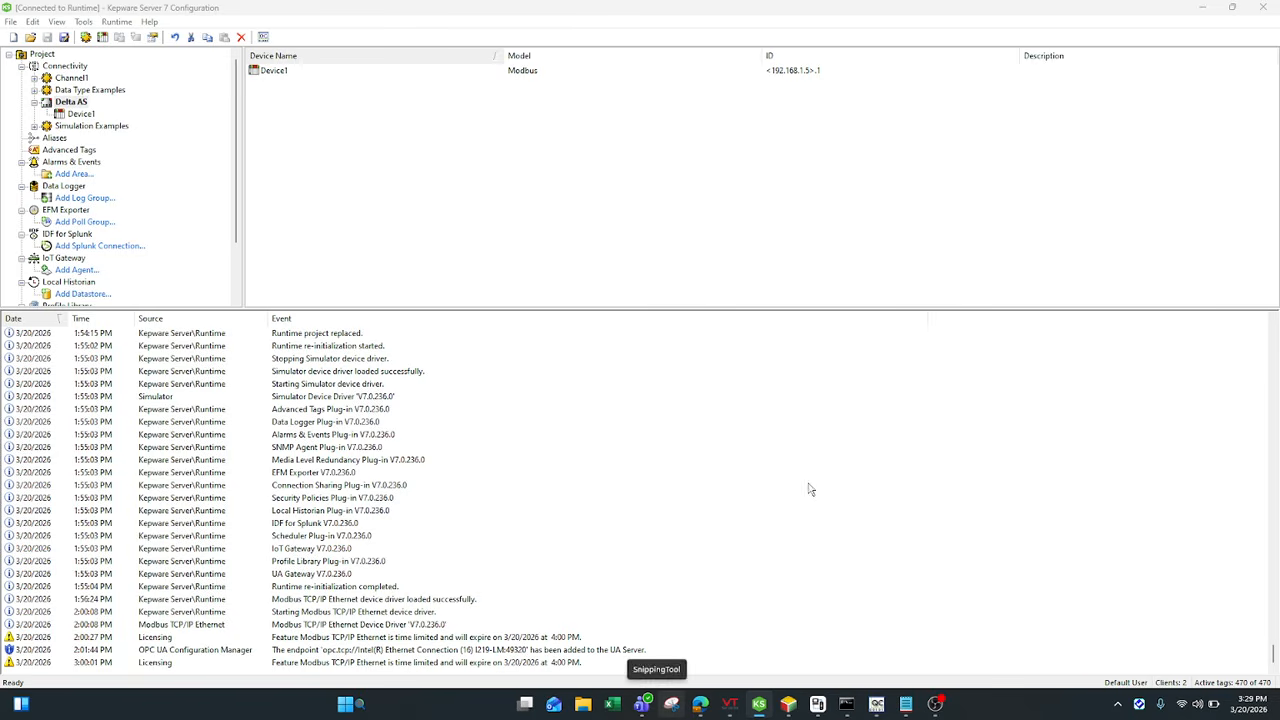
{"action": "key", "text": "super"}
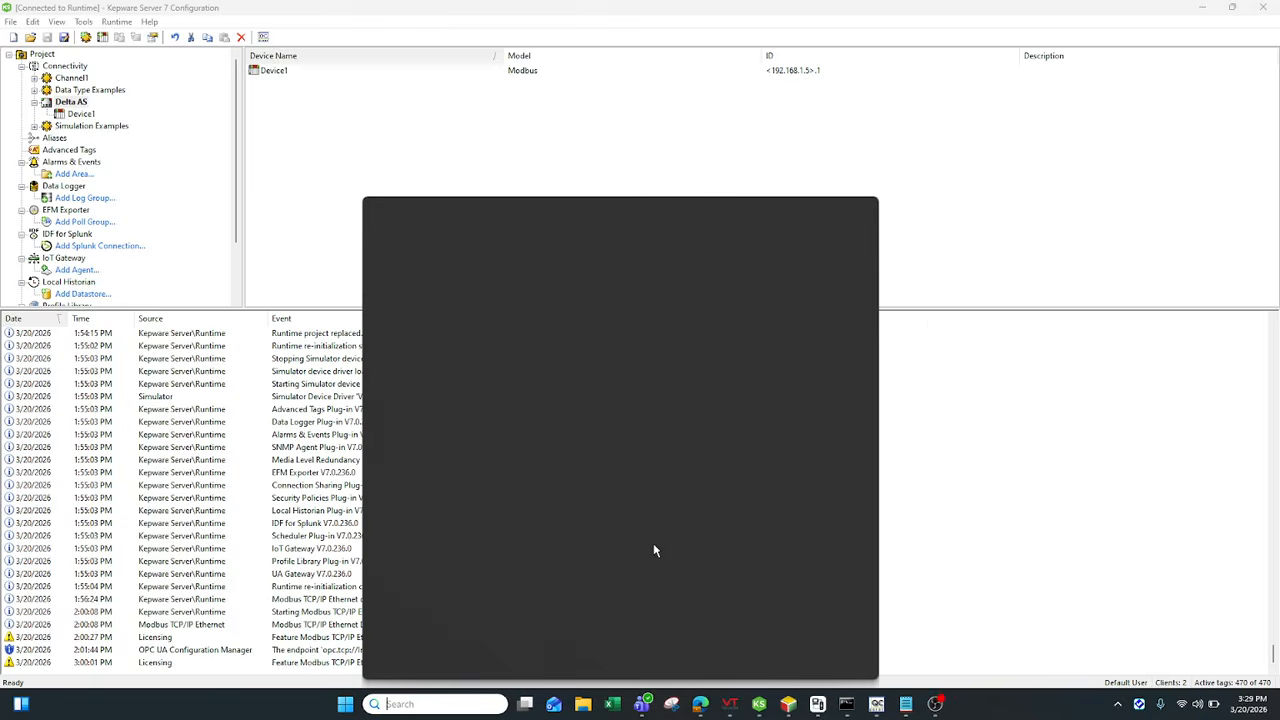
{"action": "left_click", "coordinate": [1044, 470]}
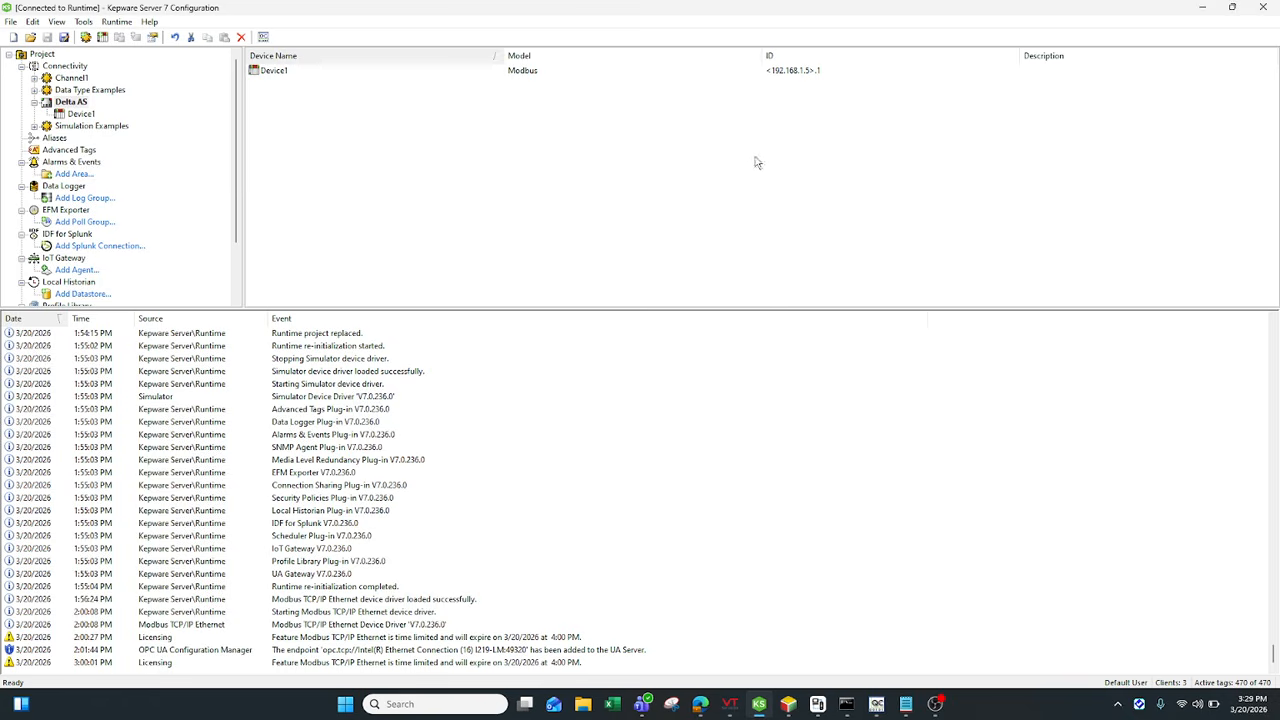
Check Device1's ID under Delta AS against the PLC connection shown in Delta ISPSoft and the driver's IP address in COMMGR
{"action": "left_click", "coordinate": [796, 74]}
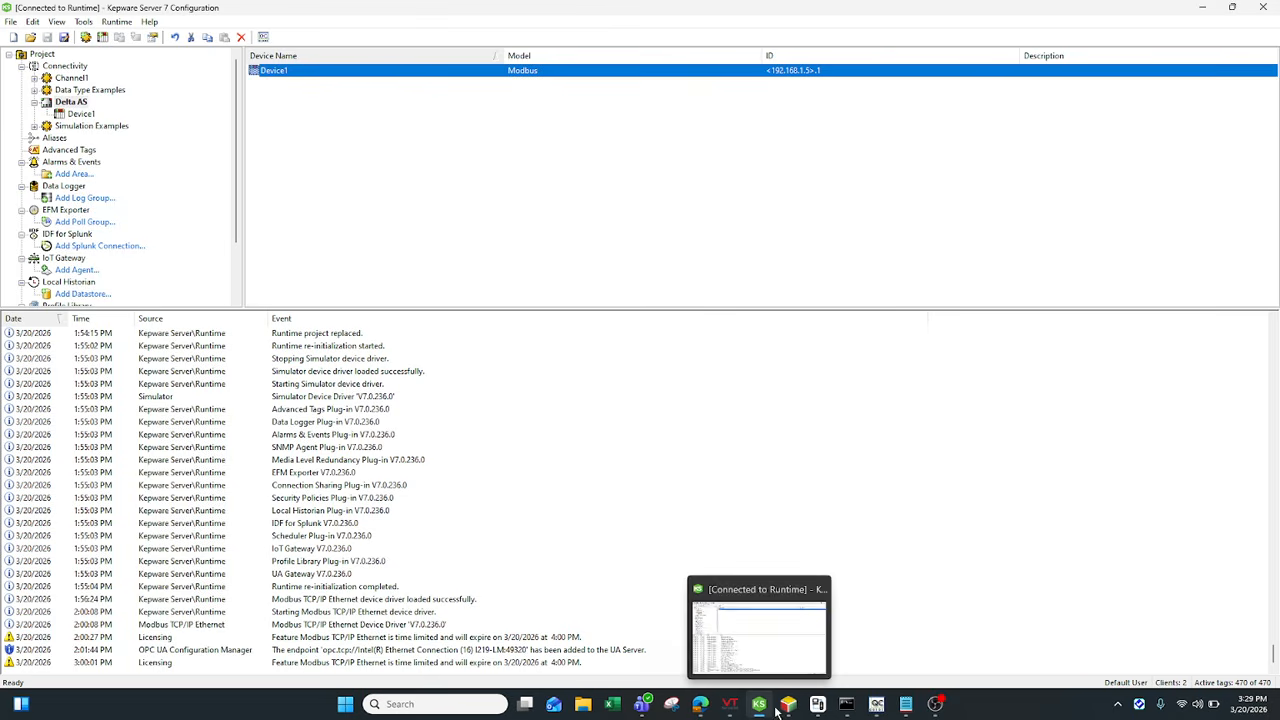
{"action": "mouse_move", "coordinate": [781, 708]}
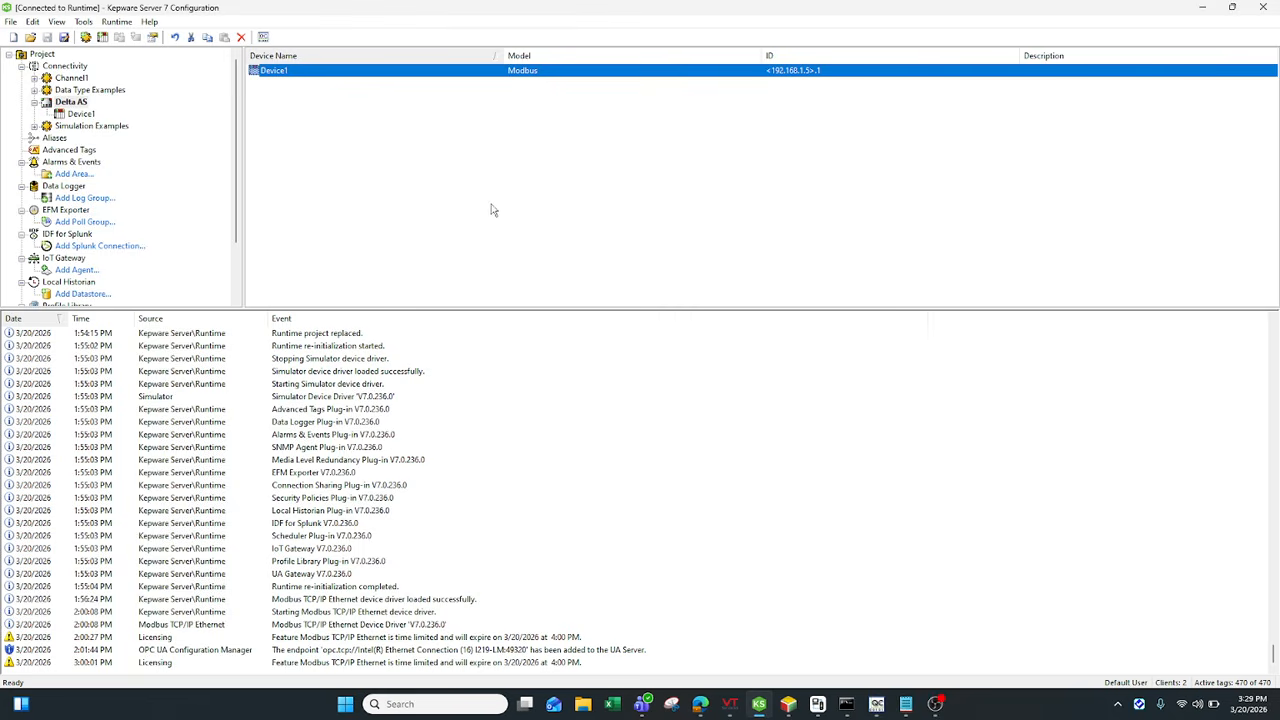
{"action": "left_click", "coordinate": [787, 705]}
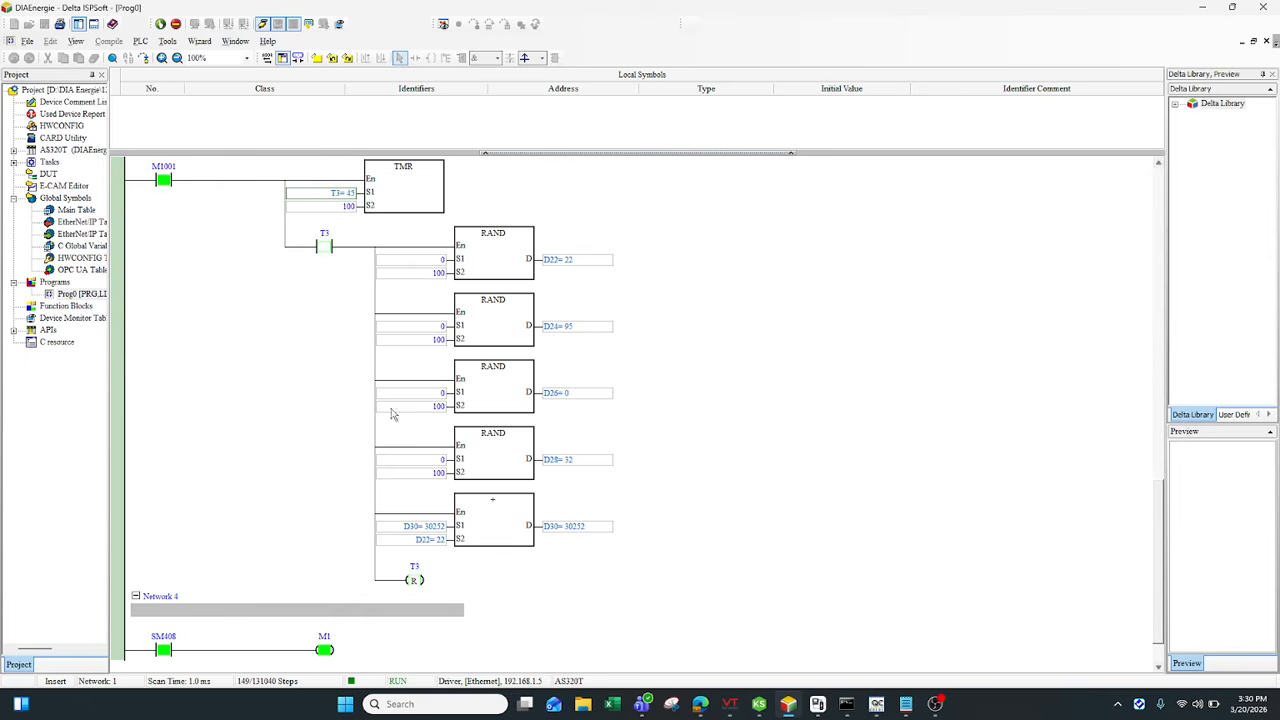
{"action": "left_click", "coordinate": [817, 704]}
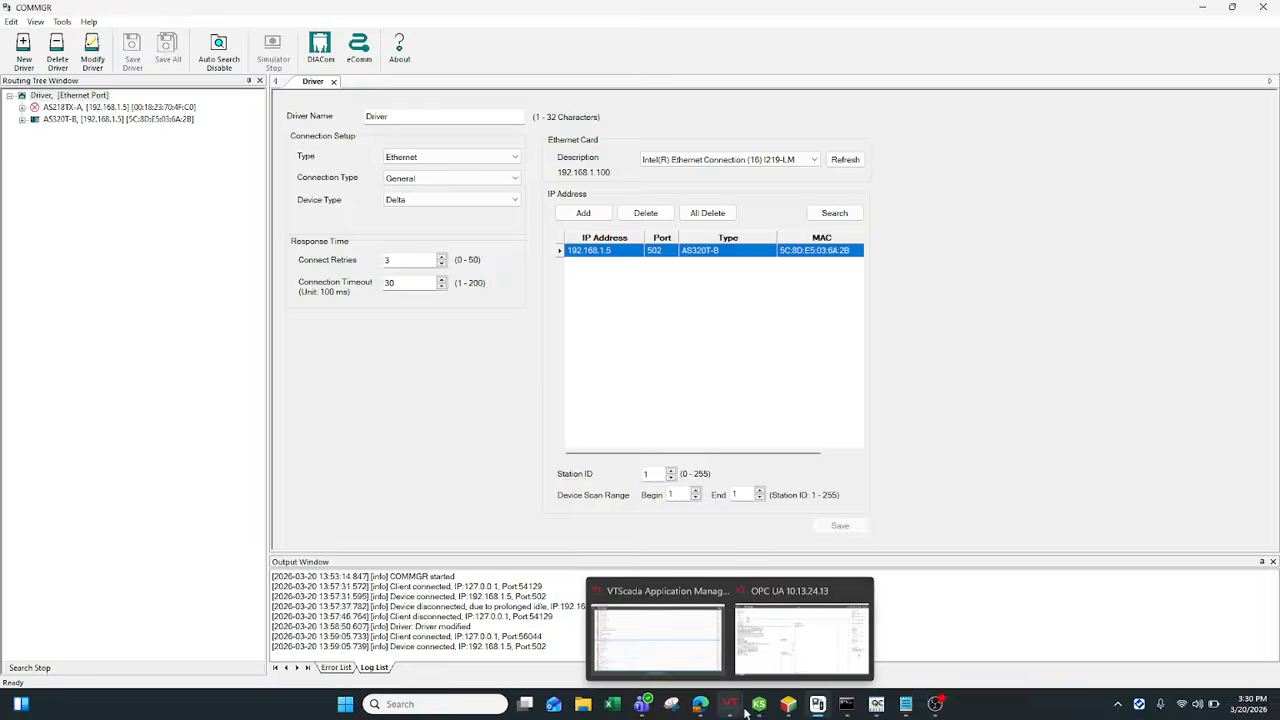
Return to Delta ISPSoft and examine the connected PLC's system information
{"action": "left_click", "coordinate": [787, 705]}
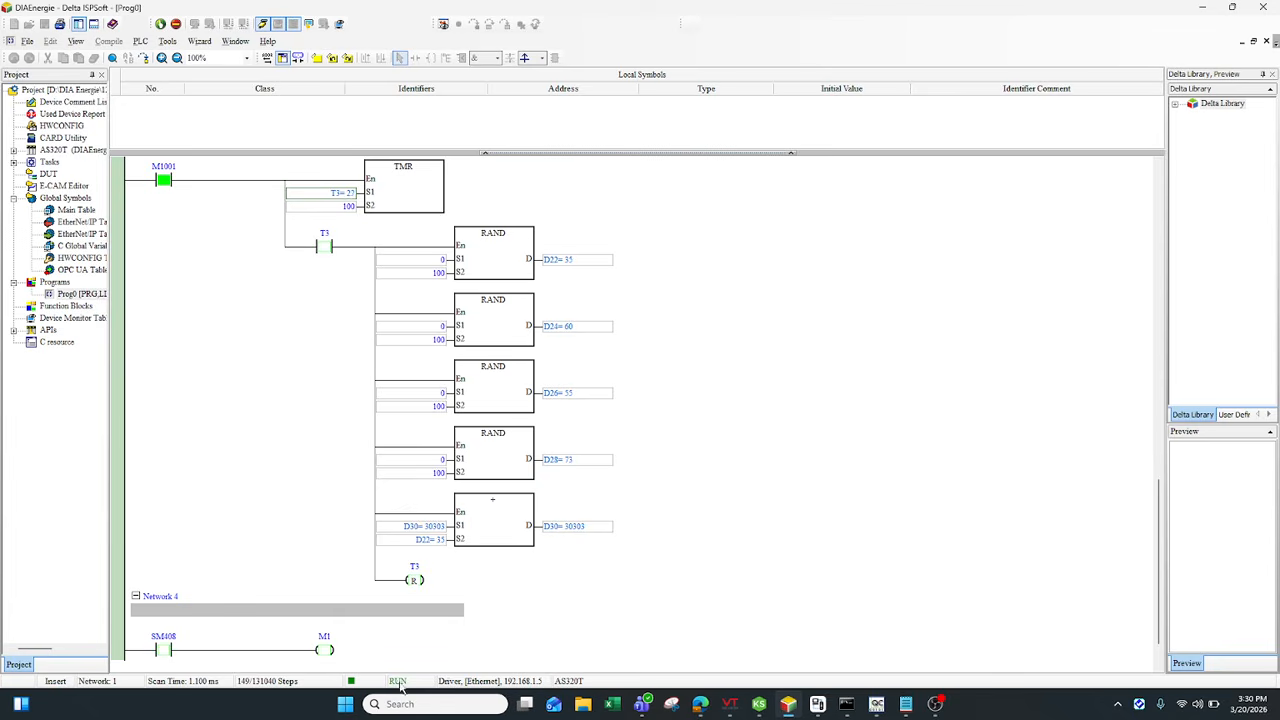
{"action": "left_click", "coordinate": [140, 41]}
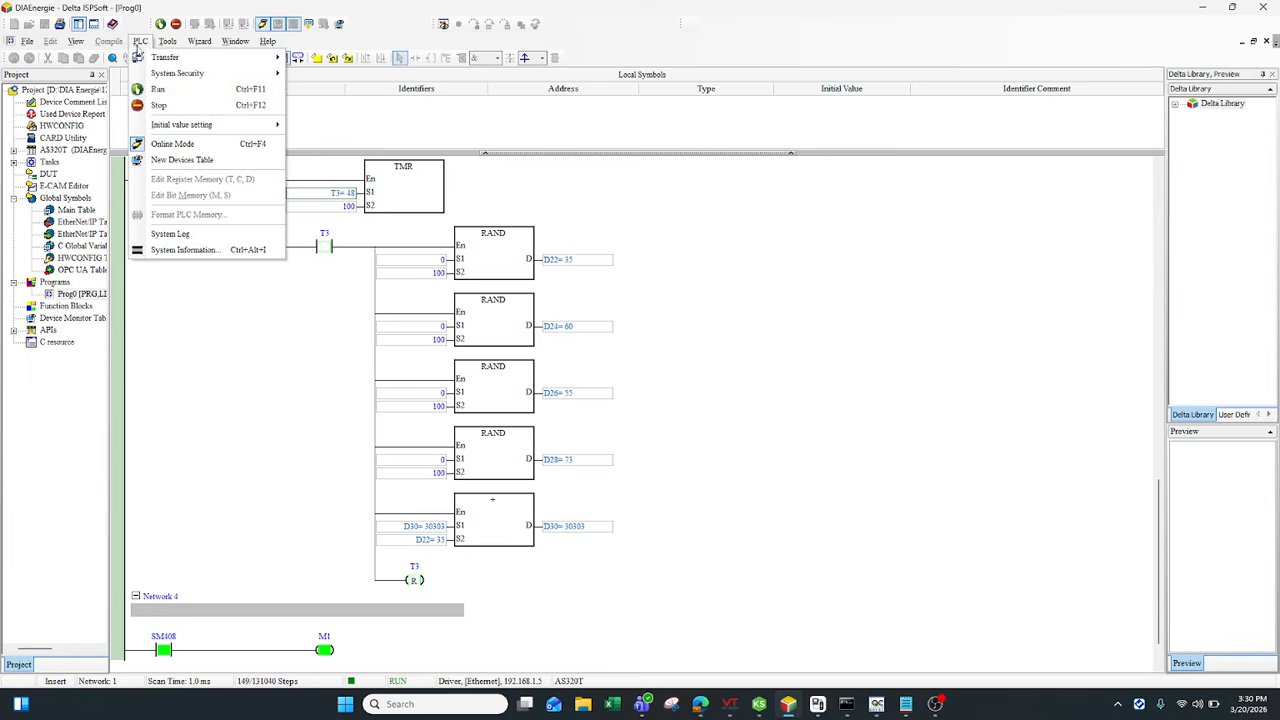
{"action": "left_click", "coordinate": [218, 250]}
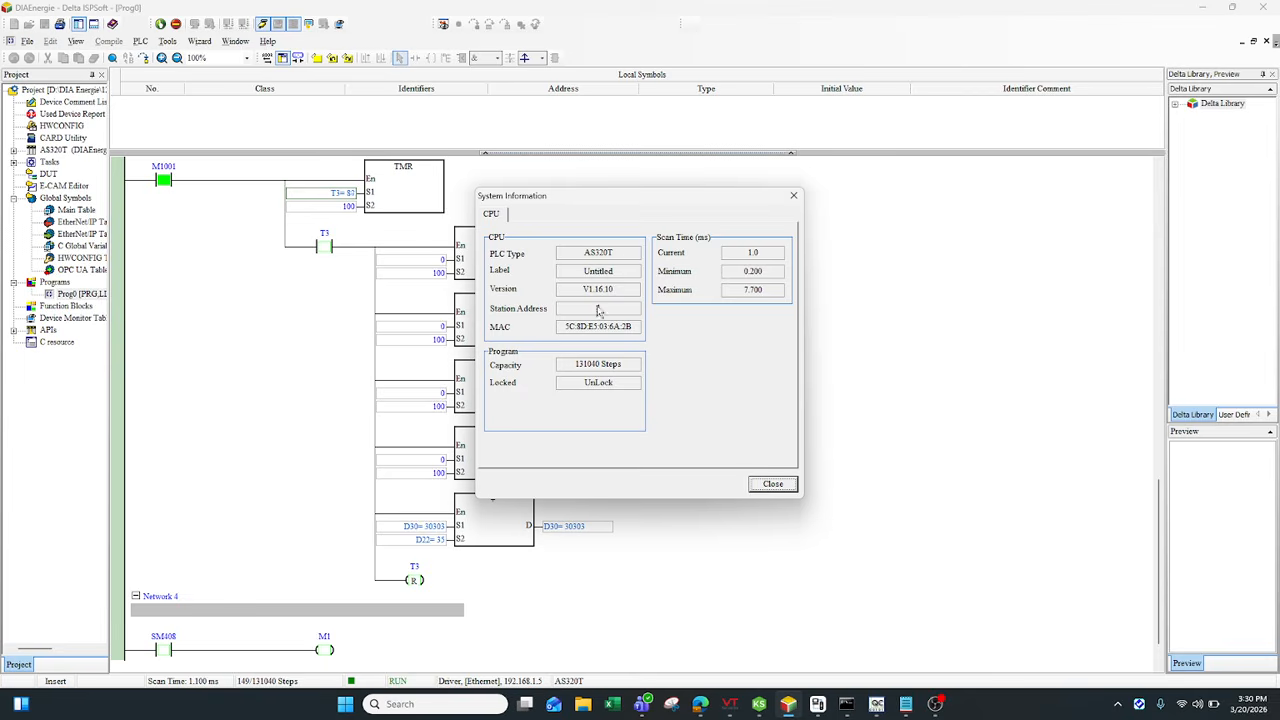
{"action": "left_click", "coordinate": [785, 196]}
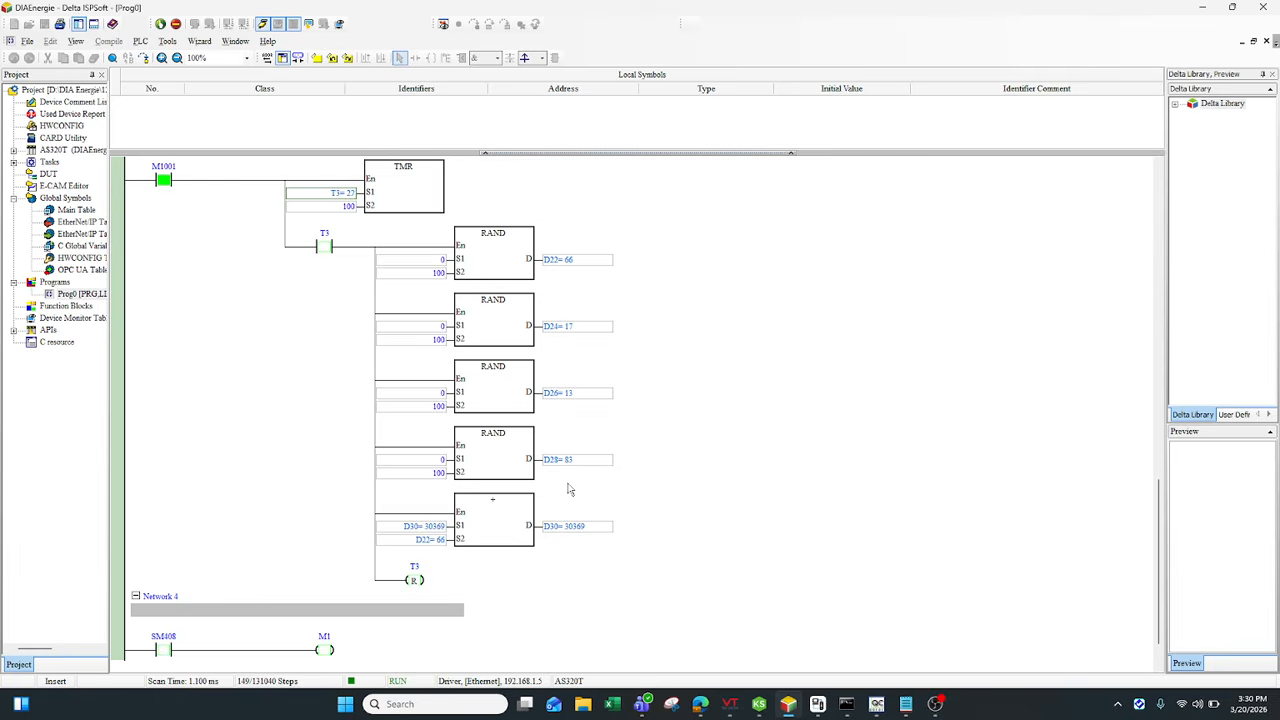
Switch to the VTScada OPC UA application, put away the Tag Browser and Historical Data Viewer, and go to the Page Menu
{"action": "mouse_move", "coordinate": [737, 711]}
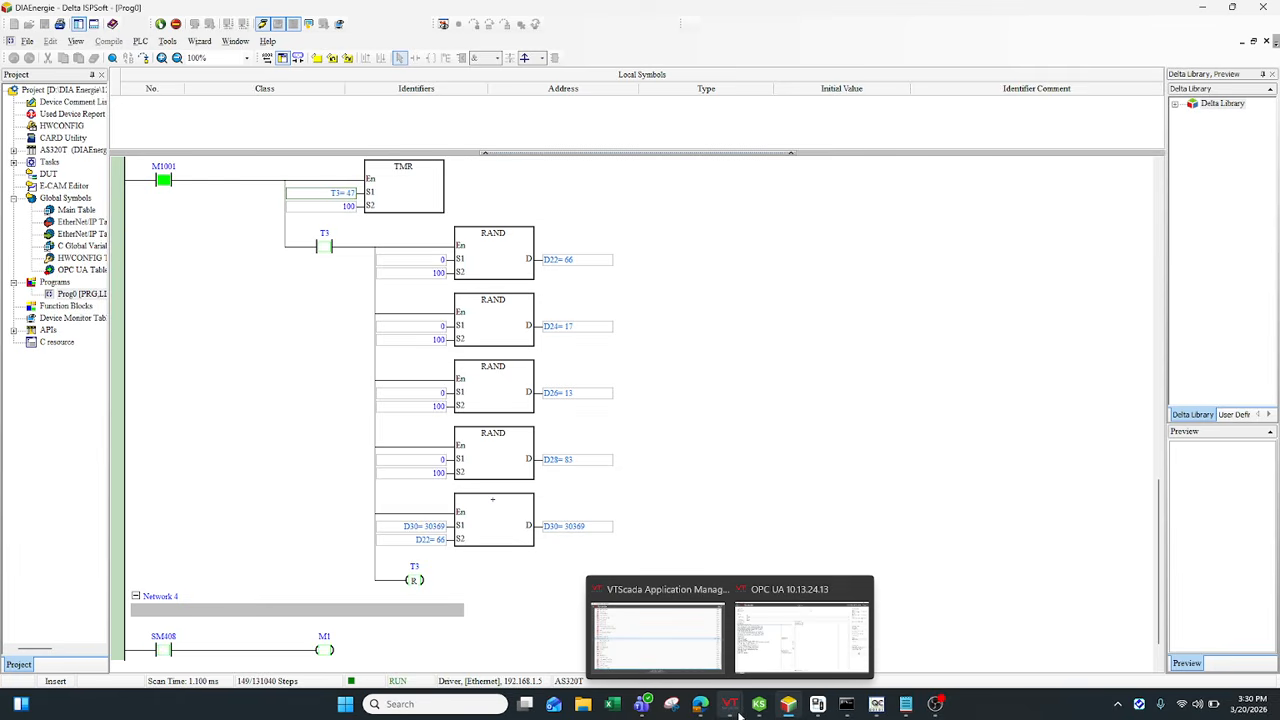
{"action": "left_click", "coordinate": [771, 645]}
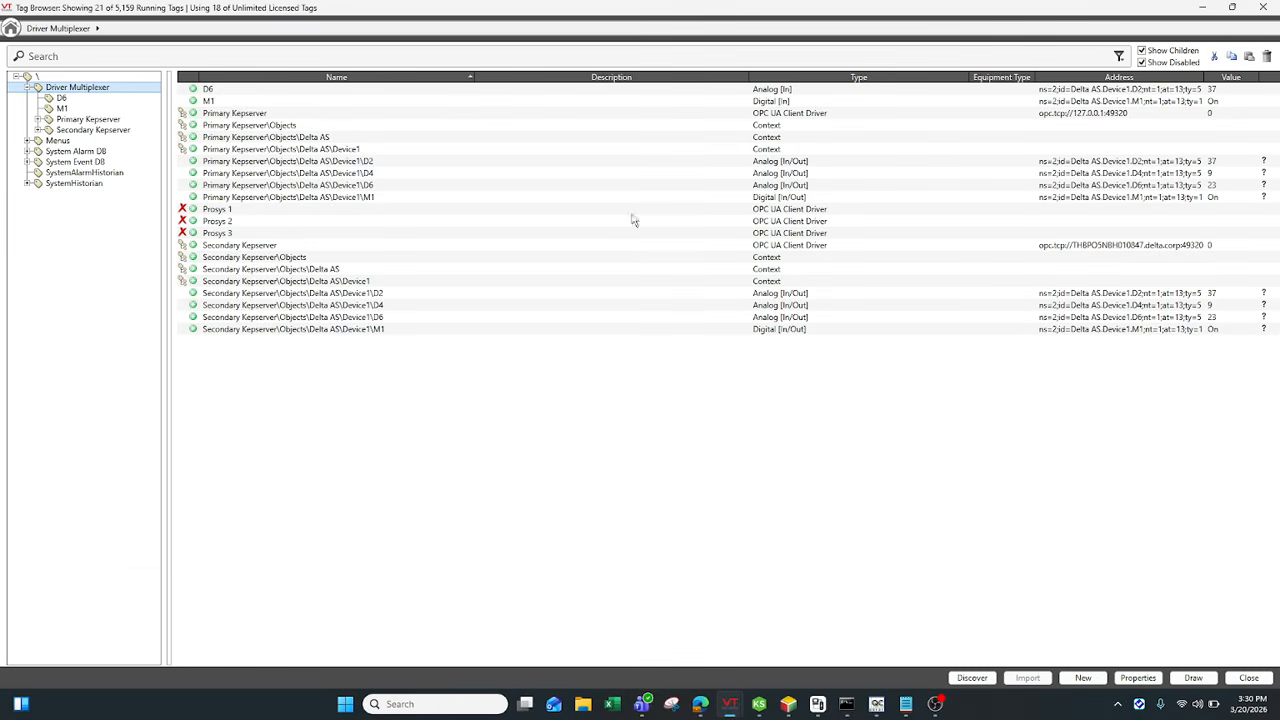
{"action": "left_click", "coordinate": [1263, 7]}
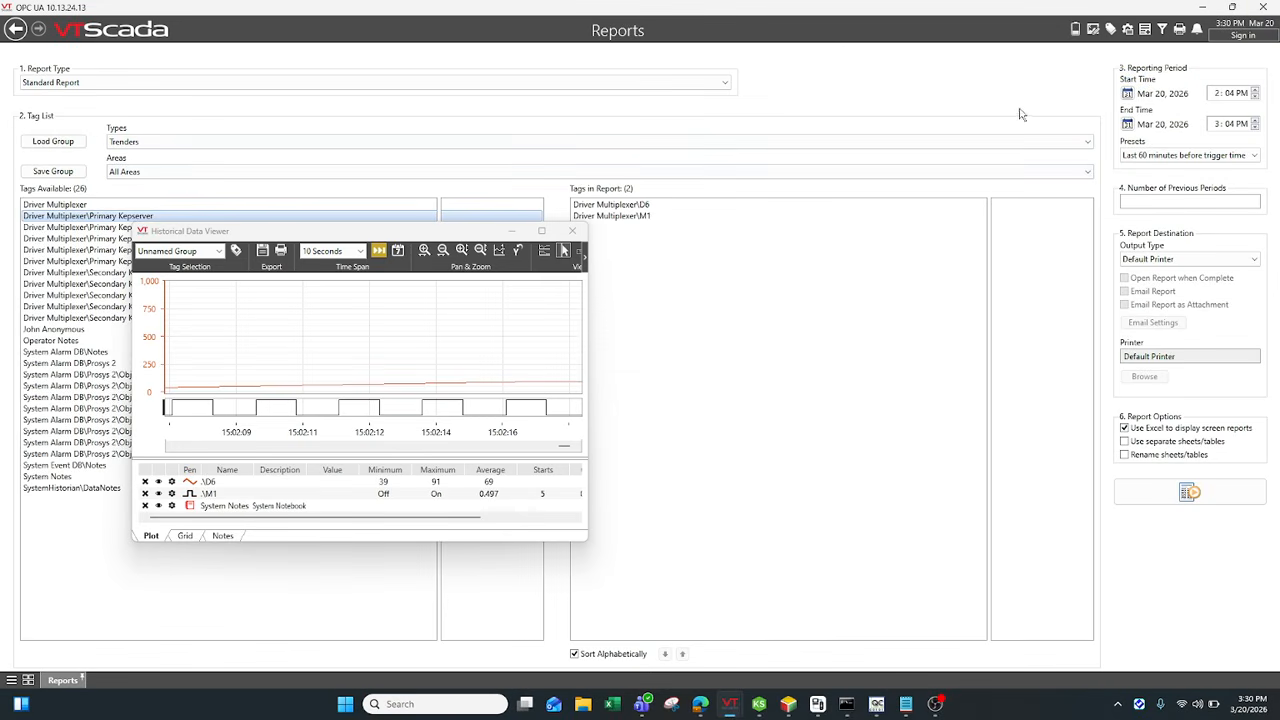
{"action": "left_click", "coordinate": [513, 231]}
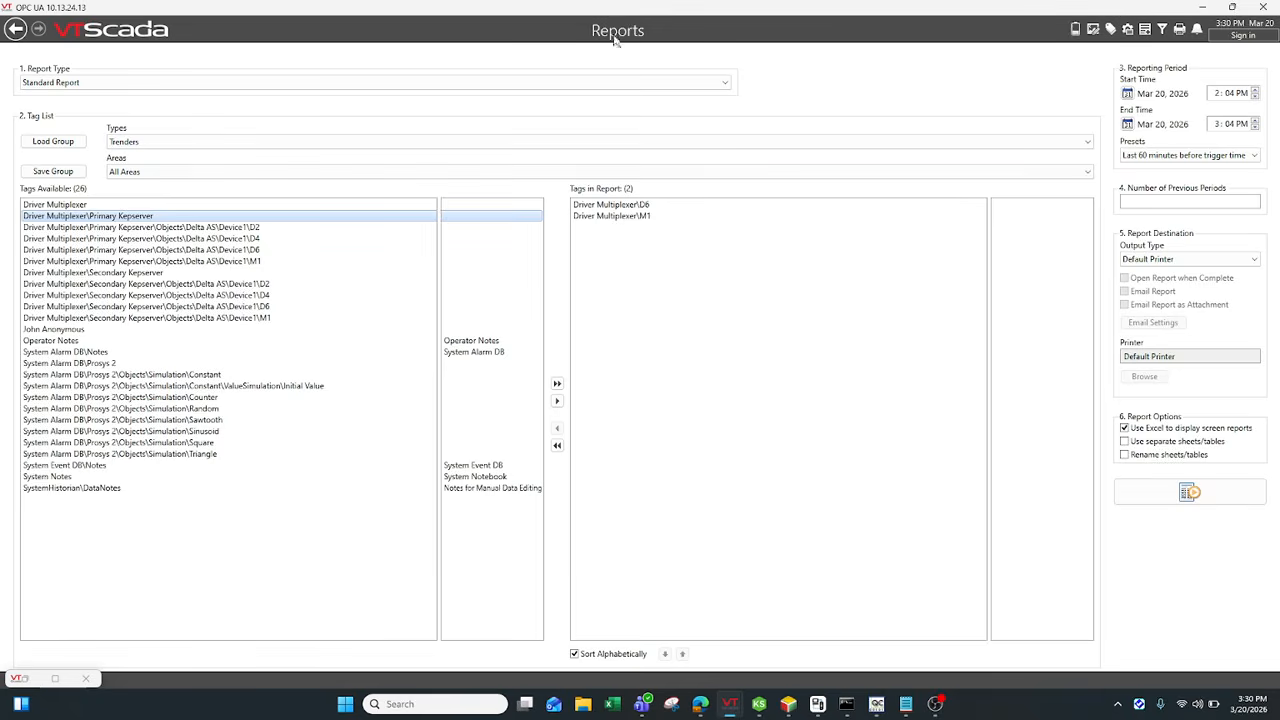
{"action": "left_click", "coordinate": [121, 33]}
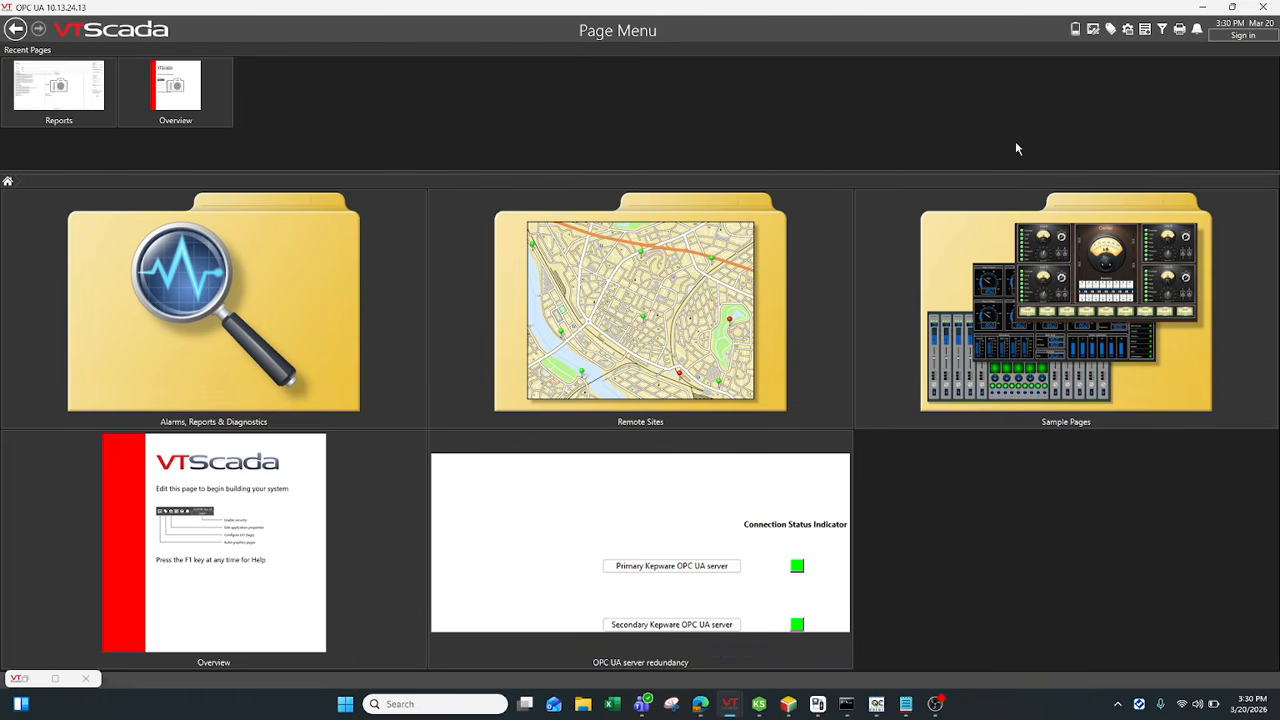
Open the Tag Browser, maximize it and list the tags from the root of the tag tree
{"action": "left_click", "coordinate": [1112, 30]}
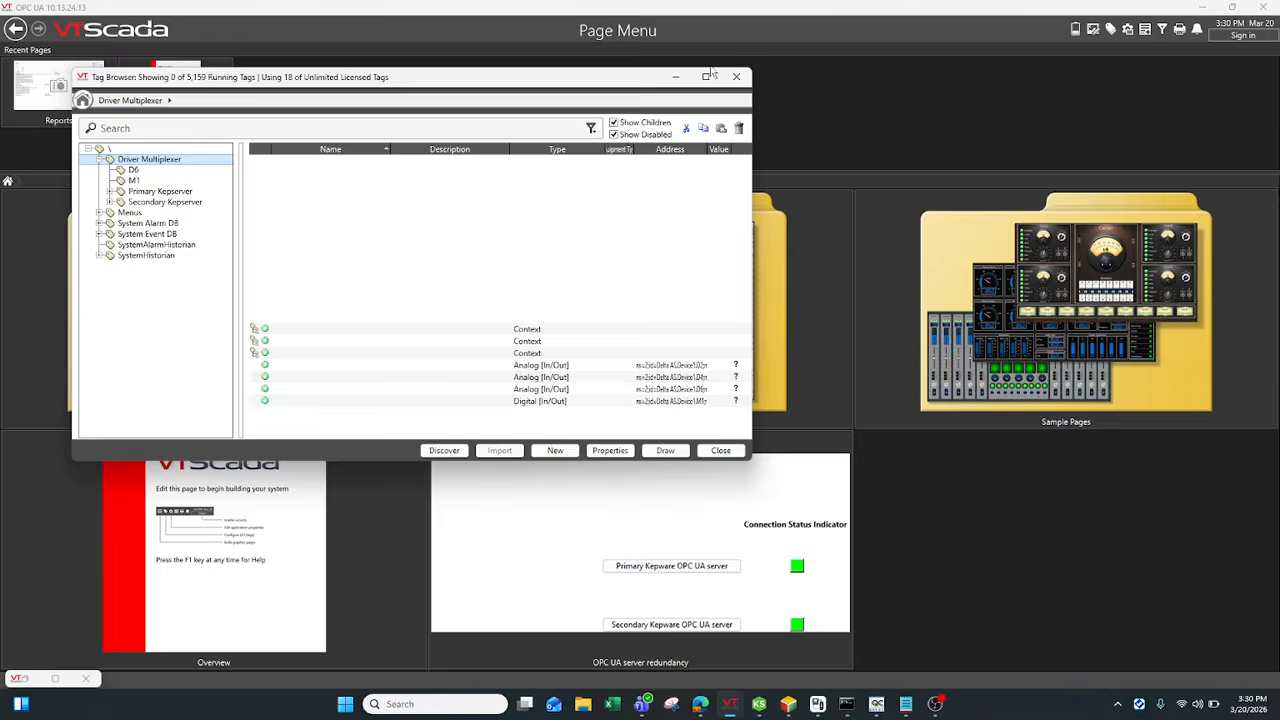
{"action": "double_click", "coordinate": [698, 64]}
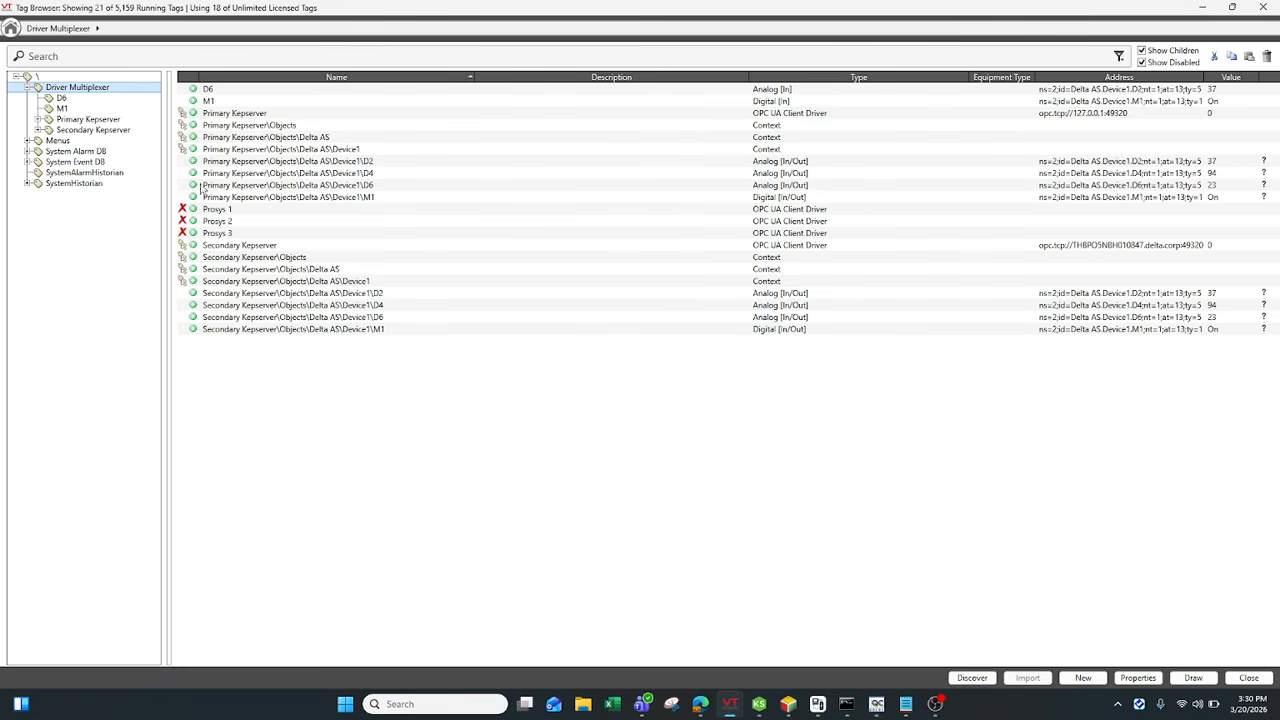
{"action": "left_click", "coordinate": [110, 78]}
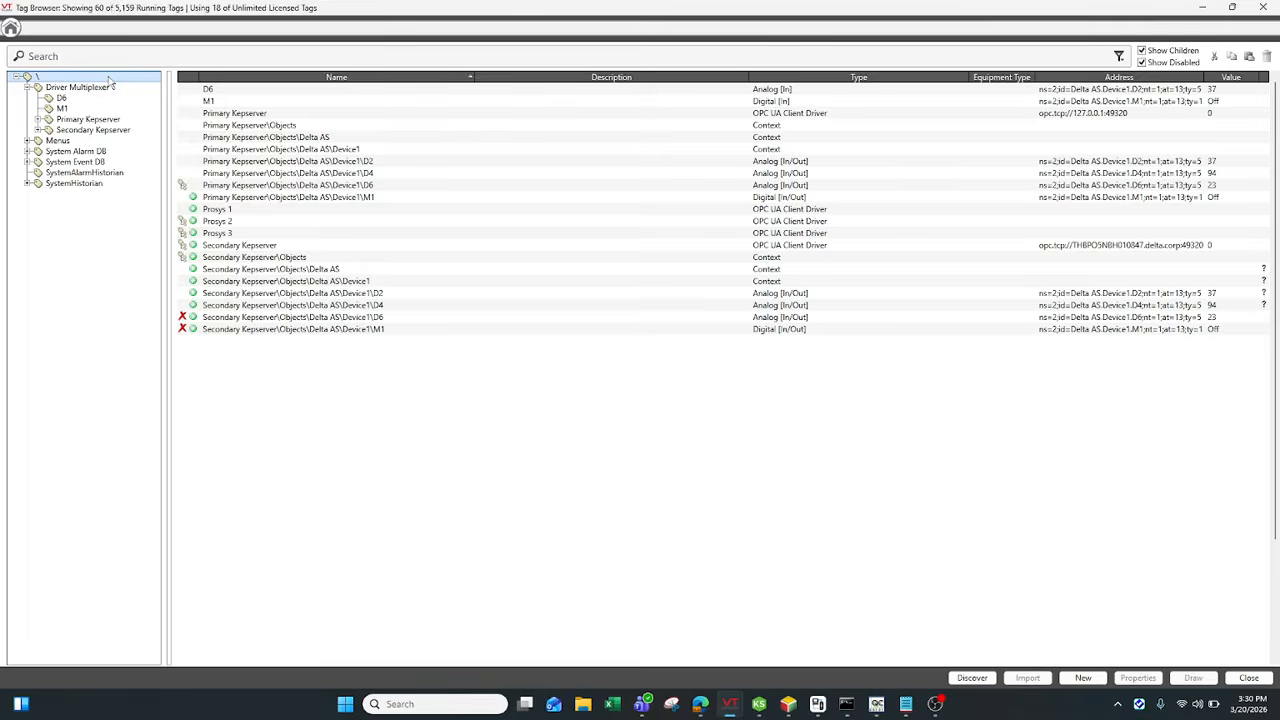
Start a new Driver Multiplexer tag under the root and name it TESET
{"action": "right_click", "coordinate": [110, 78]}
{"action": "left_click", "coordinate": [150, 209]}
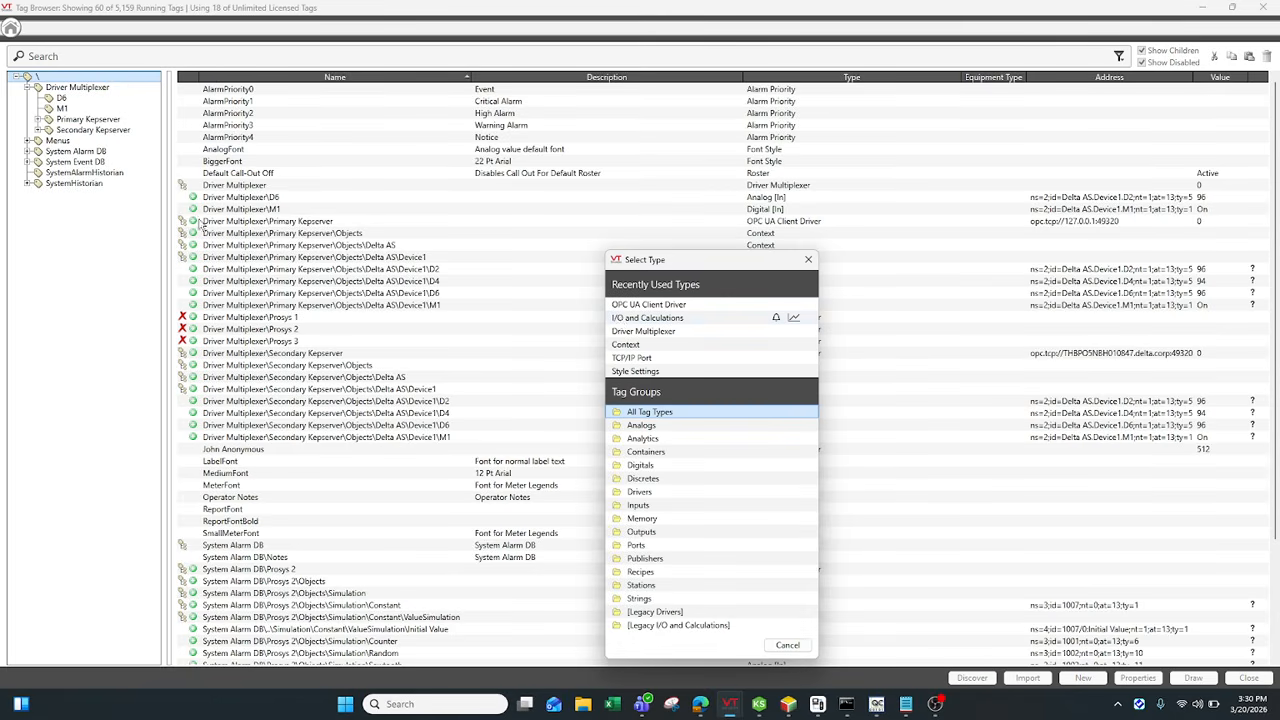
{"action": "left_click", "coordinate": [674, 413]}
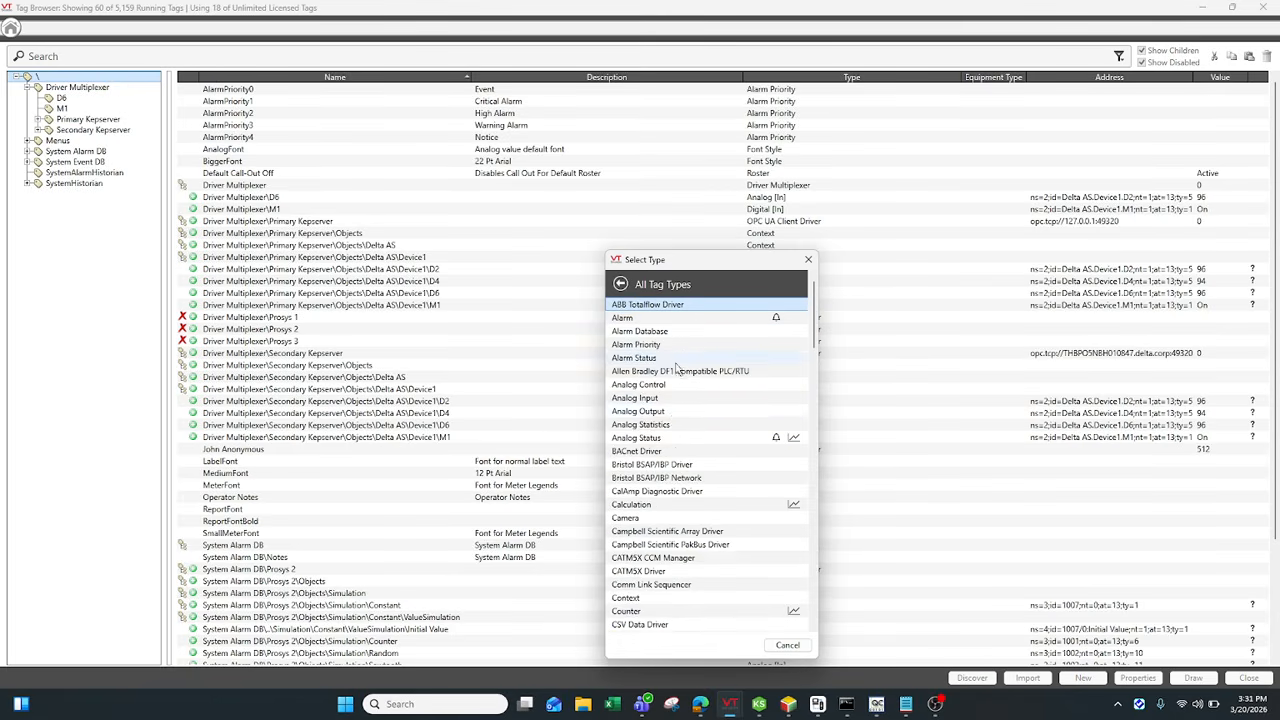
{"action": "scroll", "coordinate": [686, 386], "scroll_direction": "down", "scroll_amount": 8}
{"action": "scroll", "coordinate": [684, 390], "scroll_direction": "down", "scroll_amount": 6}
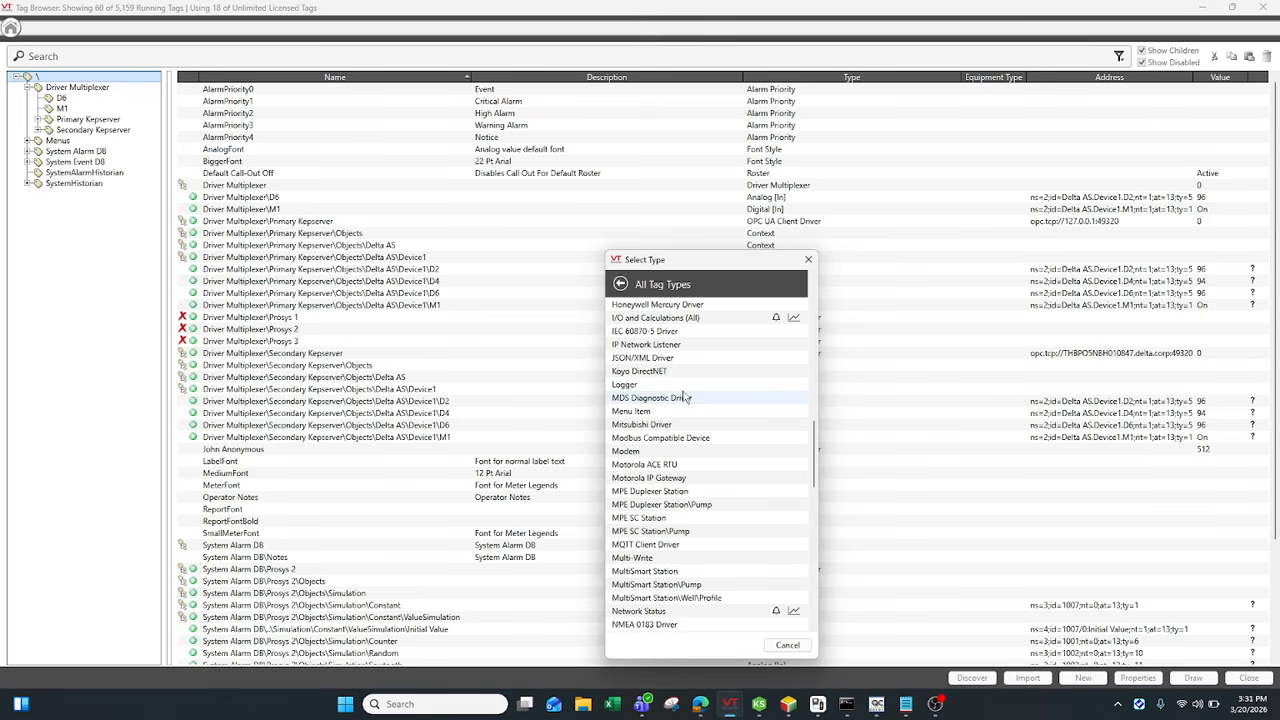
{"action": "scroll", "coordinate": [684, 395], "scroll_direction": "up", "scroll_amount": 6}
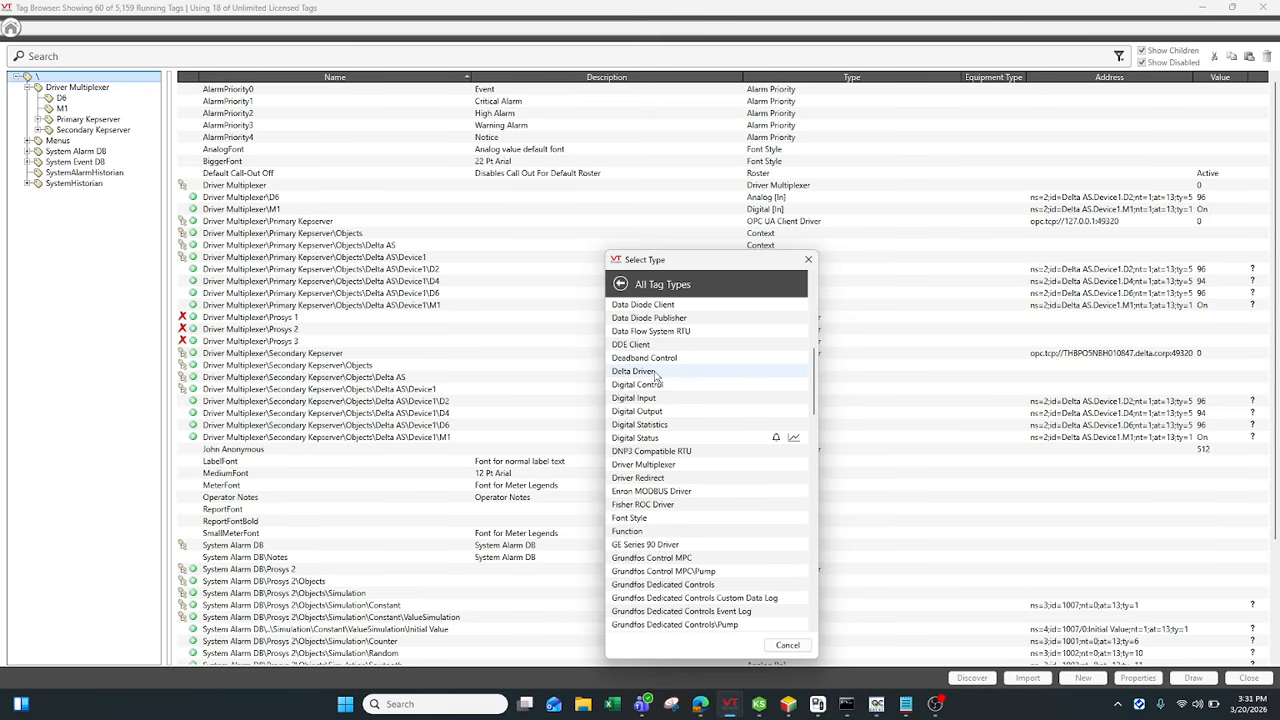
{"action": "left_click", "coordinate": [645, 464]}
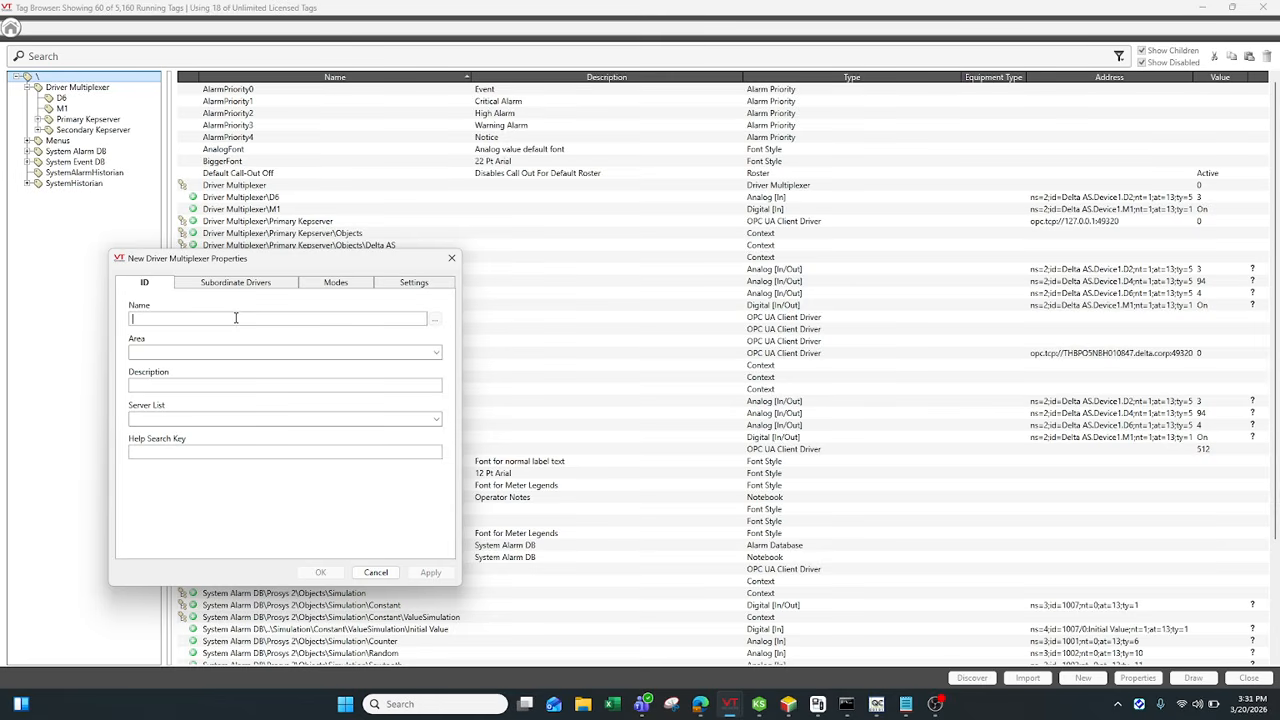
{"action": "type", "text": "TESET"}
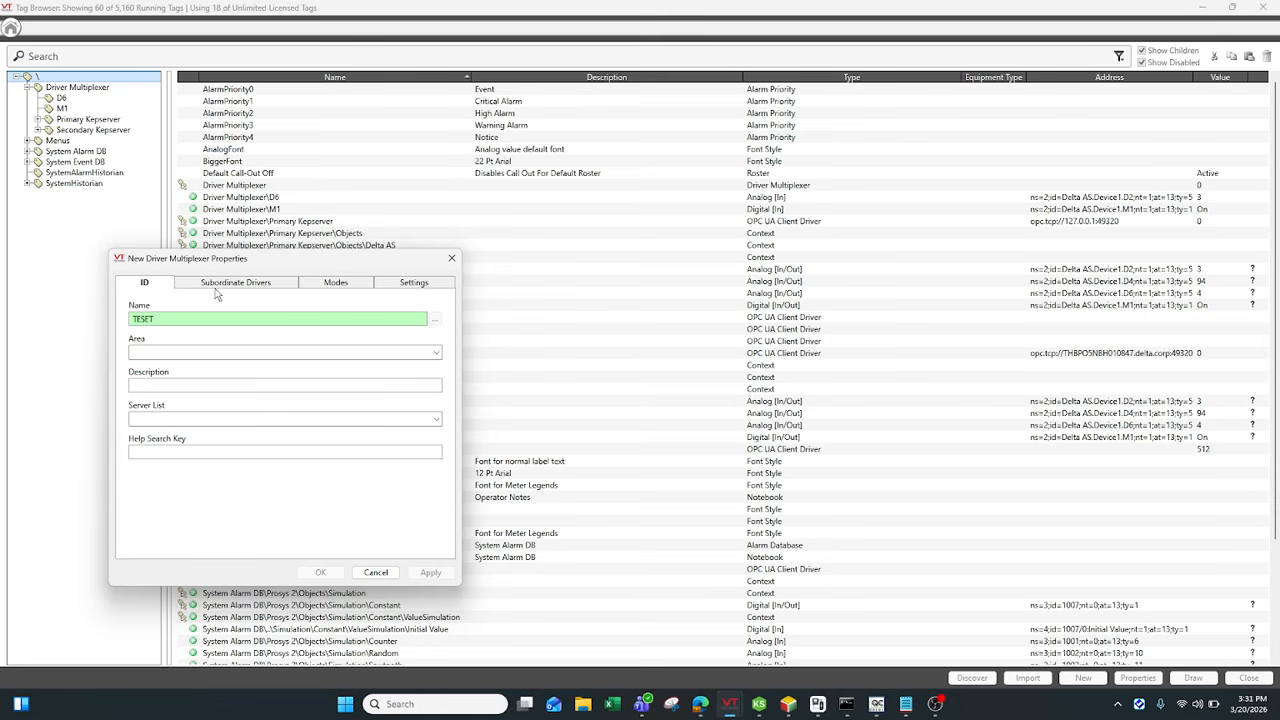
Examine the new multiplexer's Primary and Secondary I/O Device fields and its mode options, and discard the tag
{"action": "left_click", "coordinate": [226, 286]}
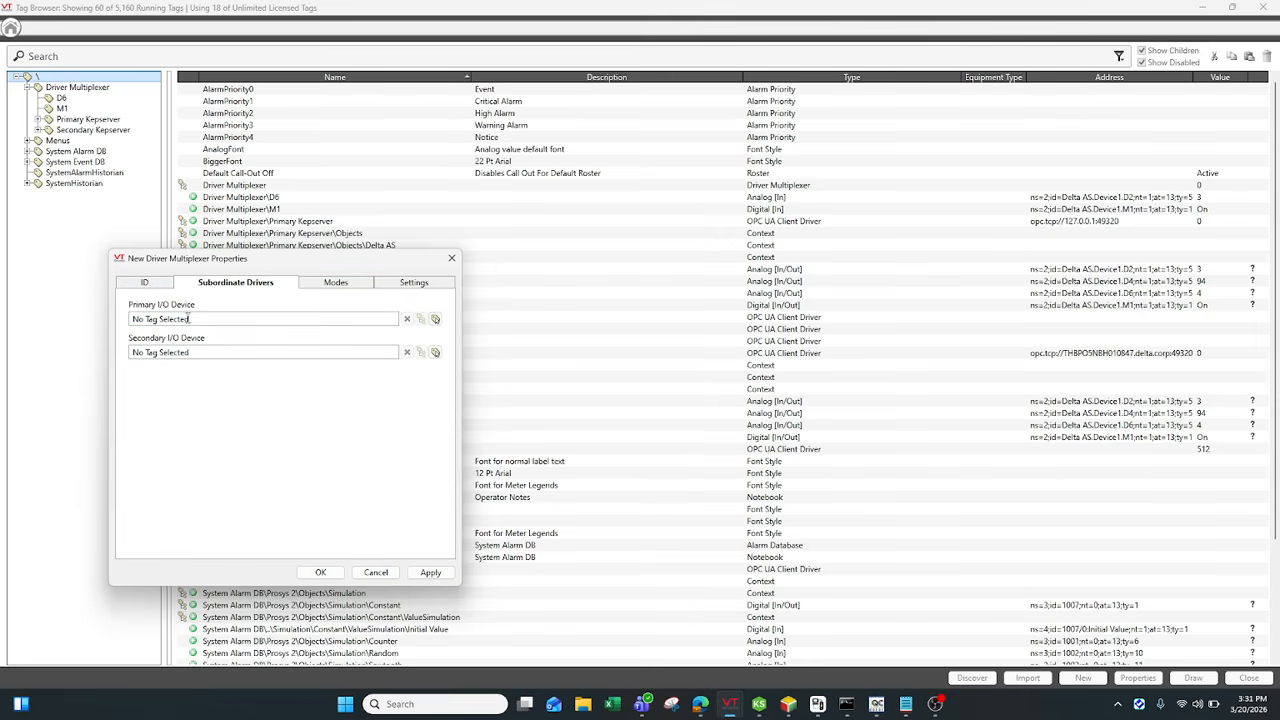
{"action": "left_click_drag", "start_coordinate": [188, 318], "coordinate": [123, 318]}
{"action": "left_click_drag", "start_coordinate": [205, 355], "coordinate": [124, 360]}
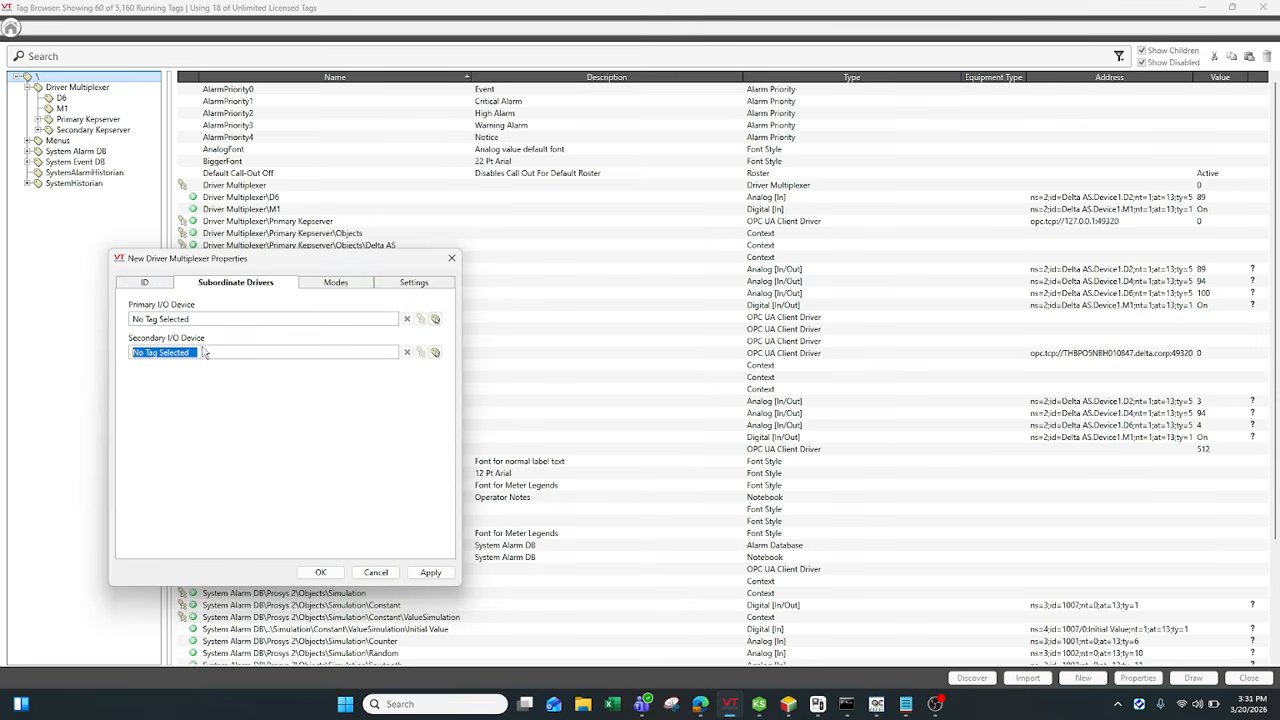
{"action": "left_click_drag", "start_coordinate": [196, 320], "coordinate": [129, 326]}
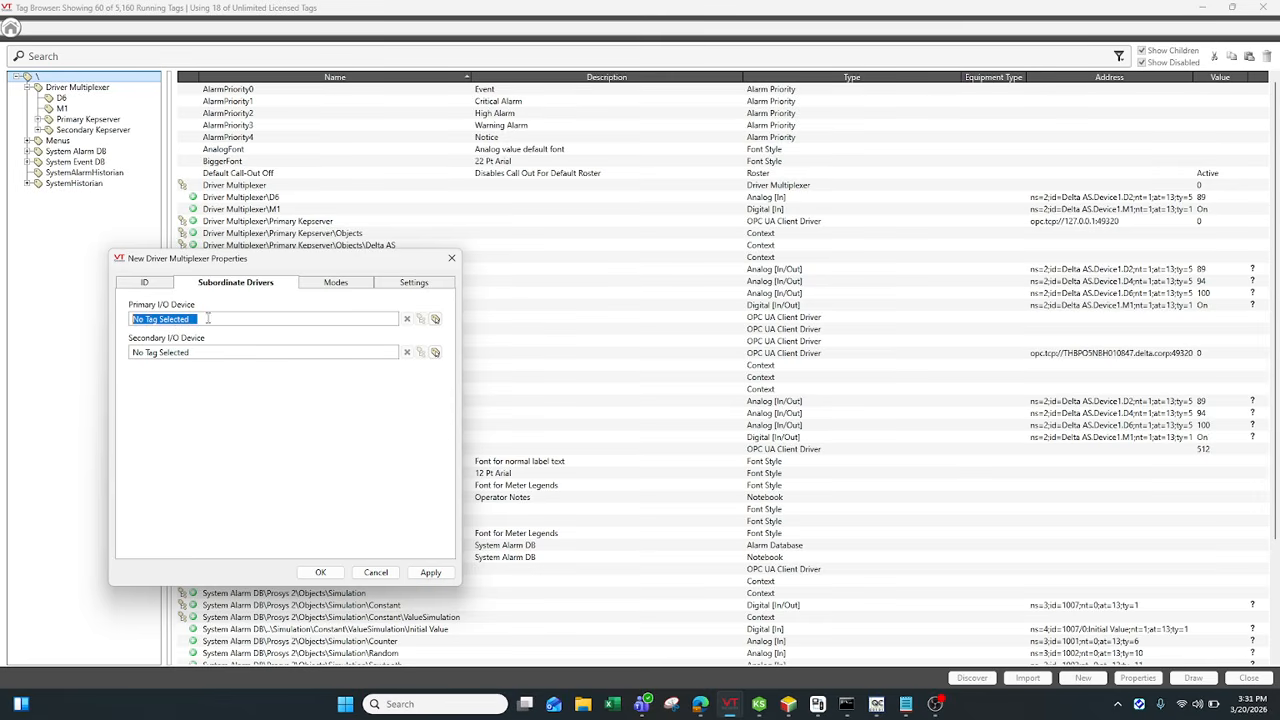
{"action": "left_click", "coordinate": [259, 323]}
{"action": "left_click_drag", "start_coordinate": [201, 350], "coordinate": [130, 354]}
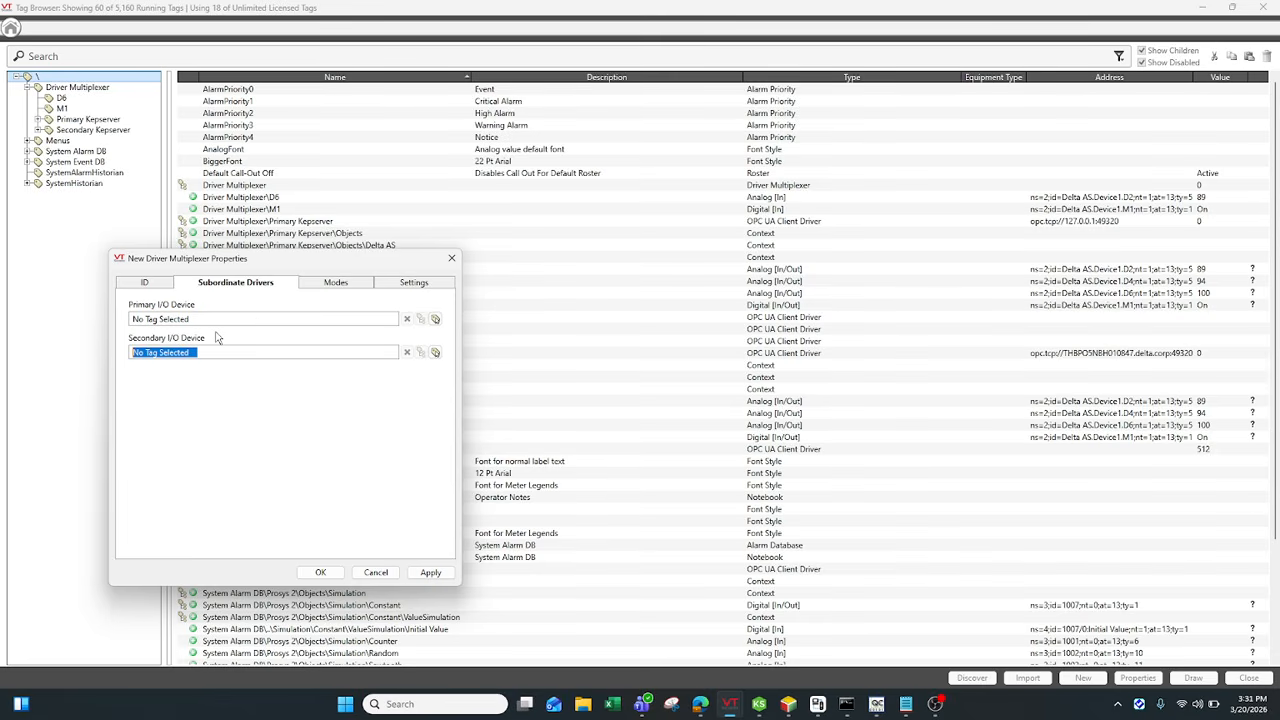
{"action": "left_click", "coordinate": [327, 284]}
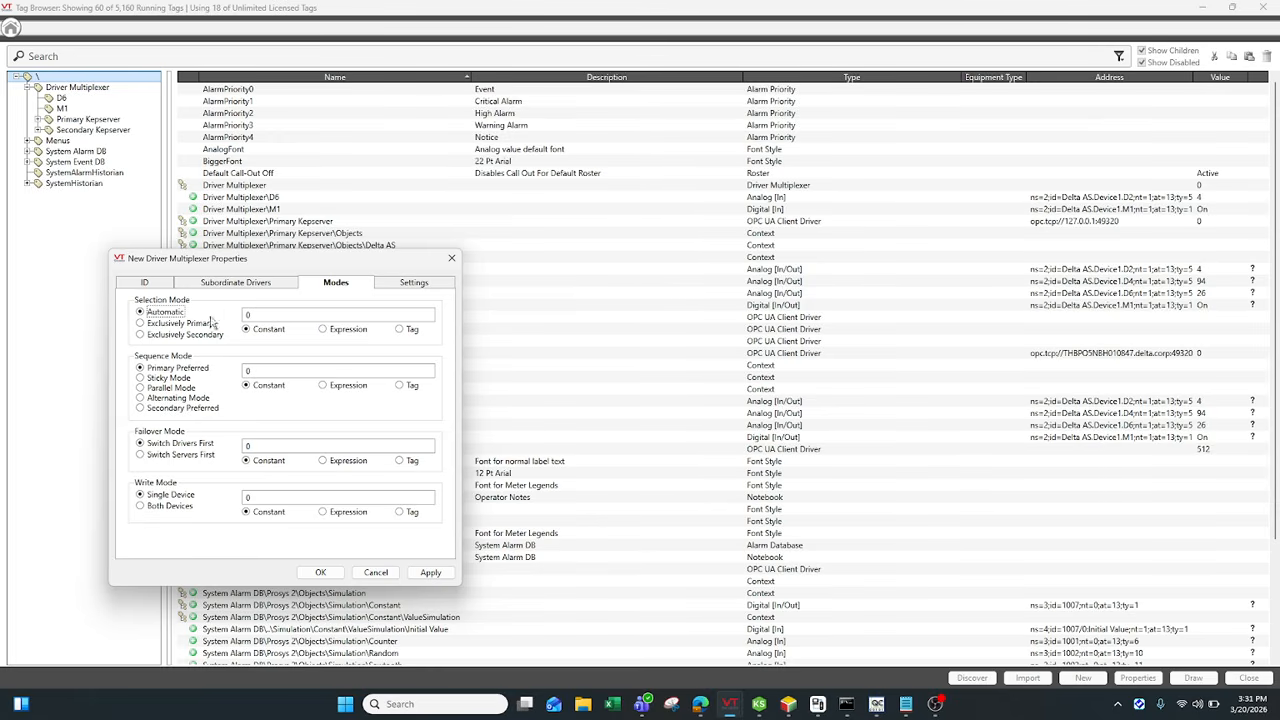
{"action": "left_click", "coordinate": [450, 261]}
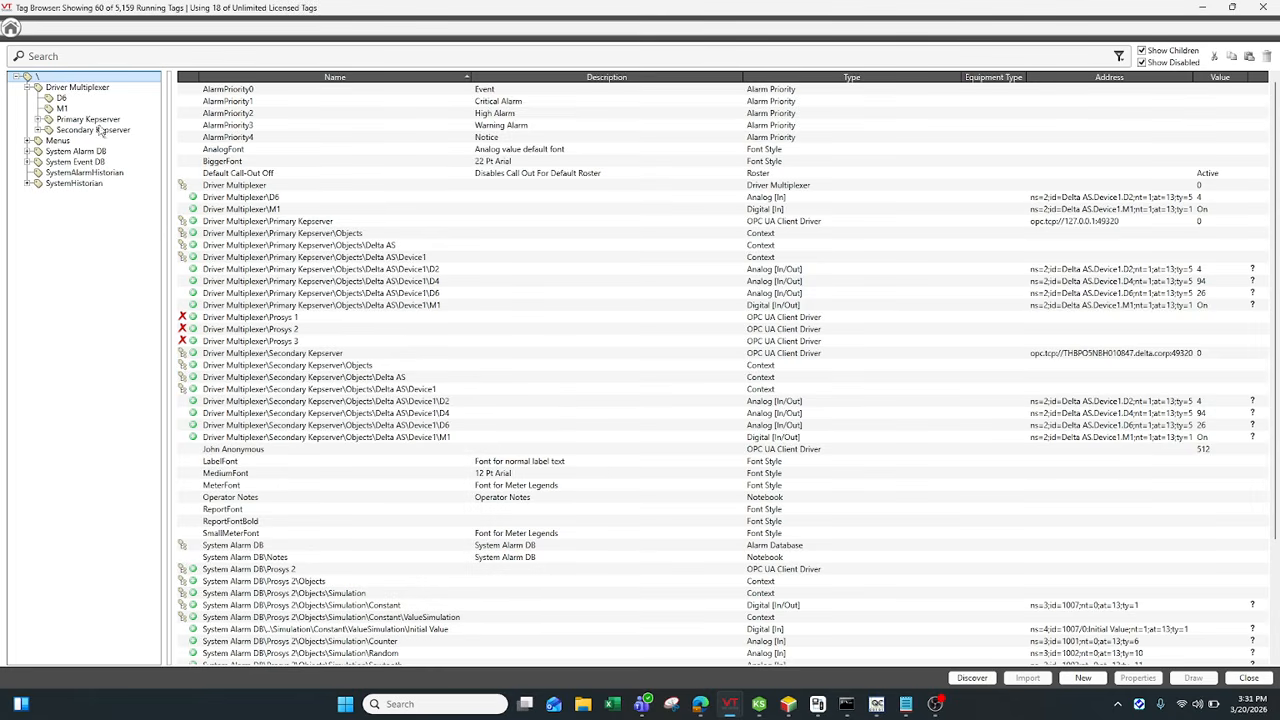
View the tags beneath the Driver Multiplexer's Primary Kepserver and return to the root tag list
{"action": "left_click", "coordinate": [100, 88]}
{"action": "left_click", "coordinate": [100, 120]}
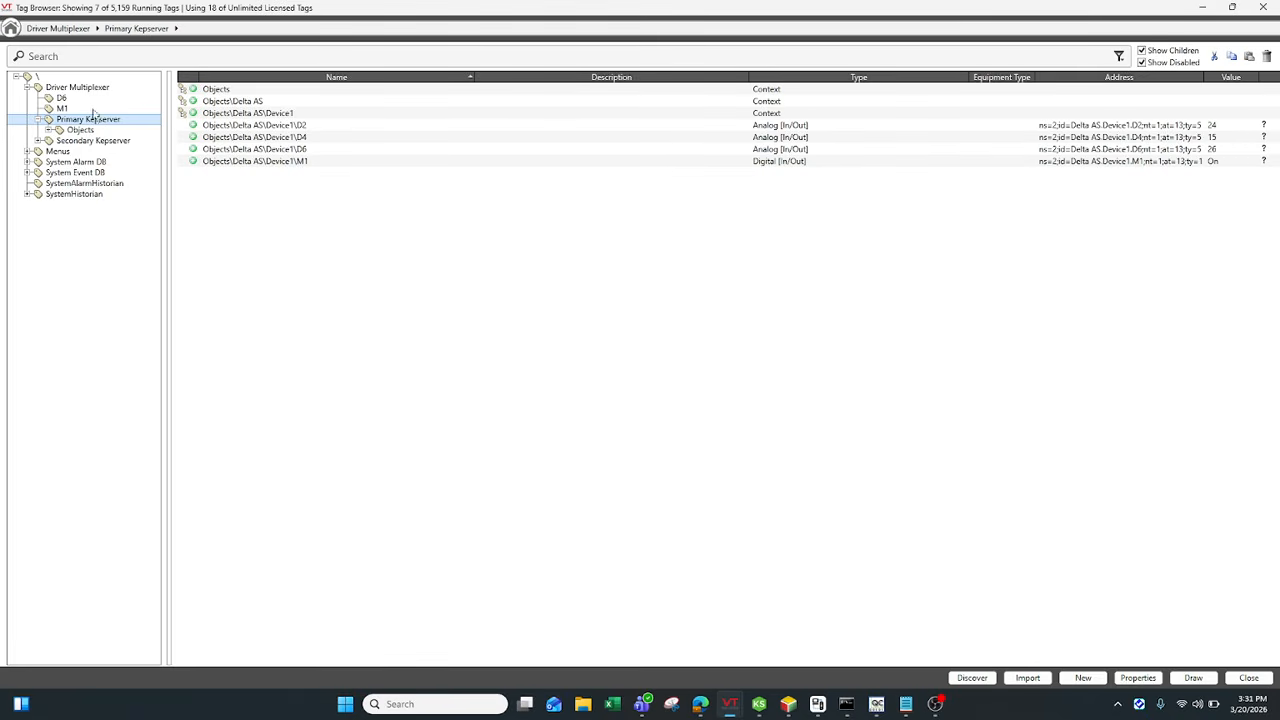
{"action": "left_click", "coordinate": [83, 79]}
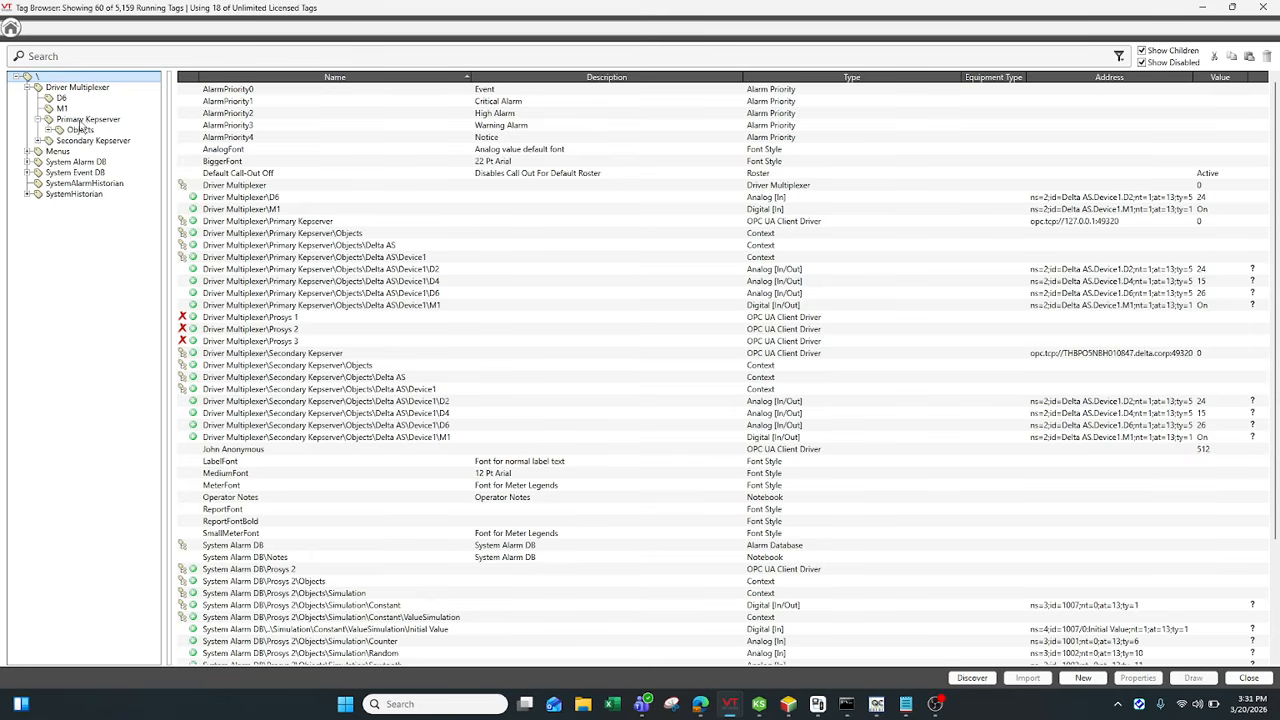
Start a new OPC UA Client Driver as a child of the Driver Multiplexer tag
{"action": "left_click", "coordinate": [84, 88]}
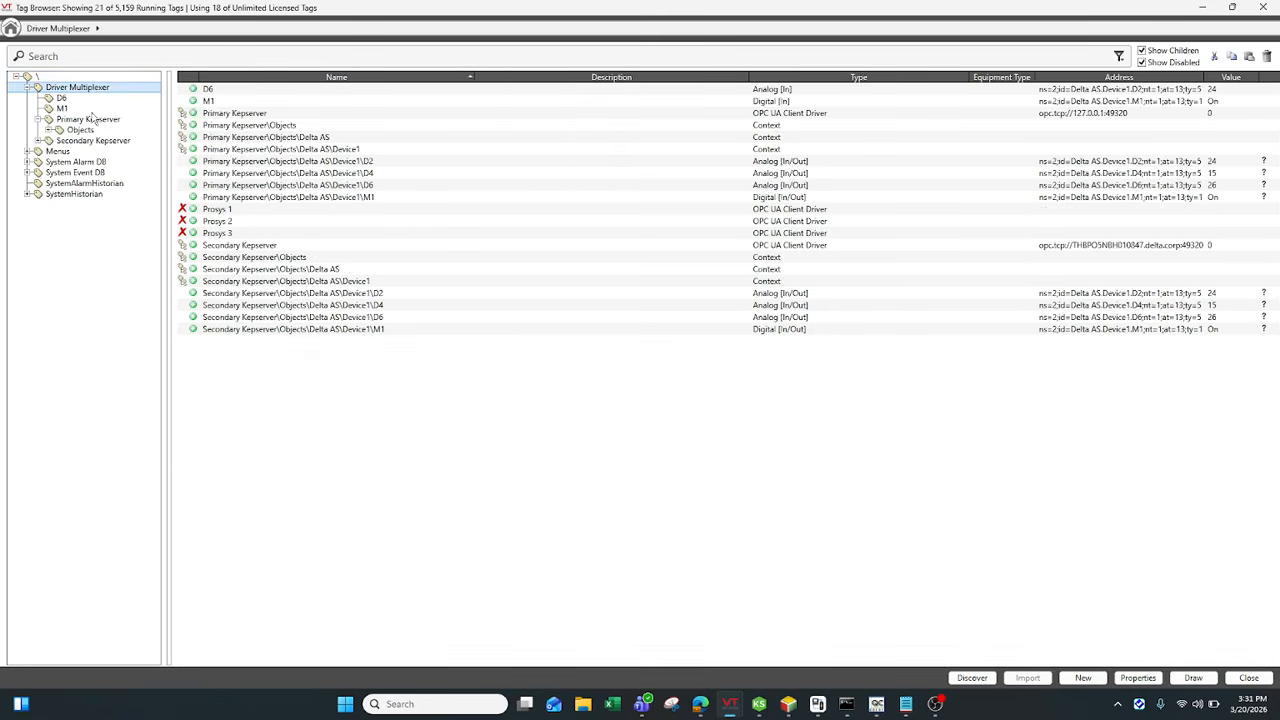
{"action": "right_click", "coordinate": [104, 90]}
{"action": "left_click", "coordinate": [160, 227]}
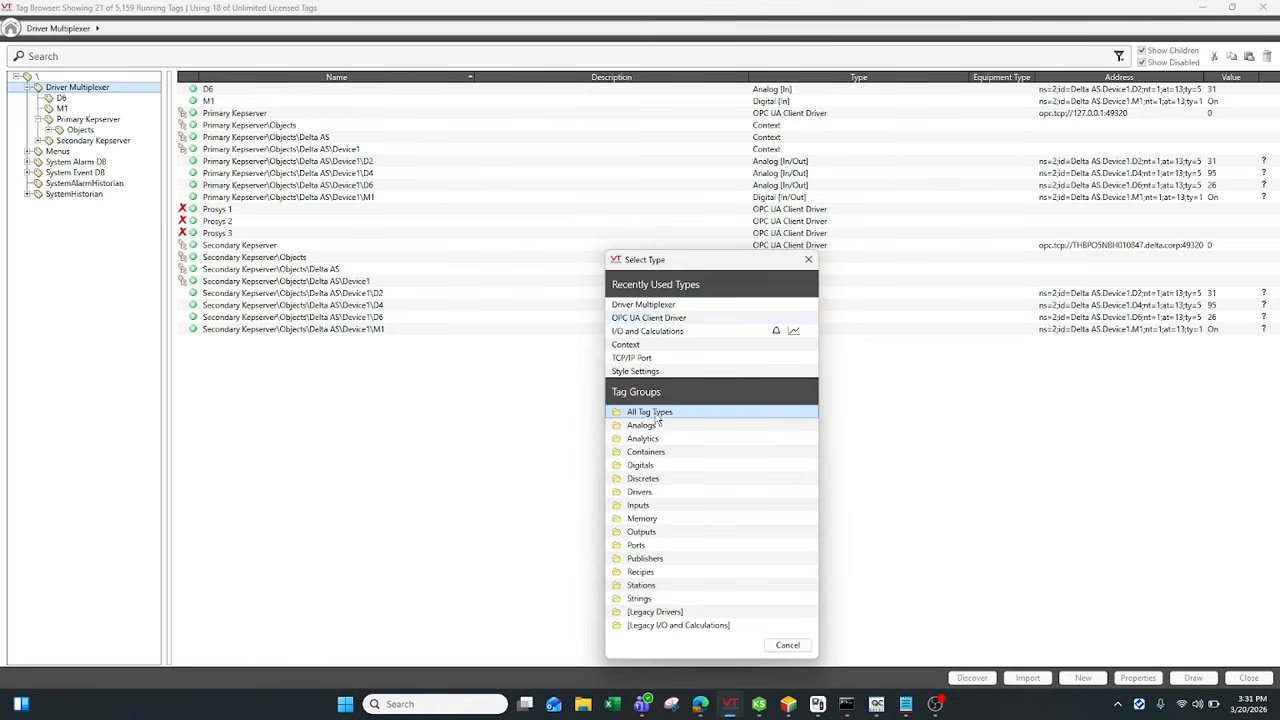
{"action": "left_click", "coordinate": [658, 414]}
{"action": "left_click_drag", "start_coordinate": [813, 390], "coordinate": [813, 523]}
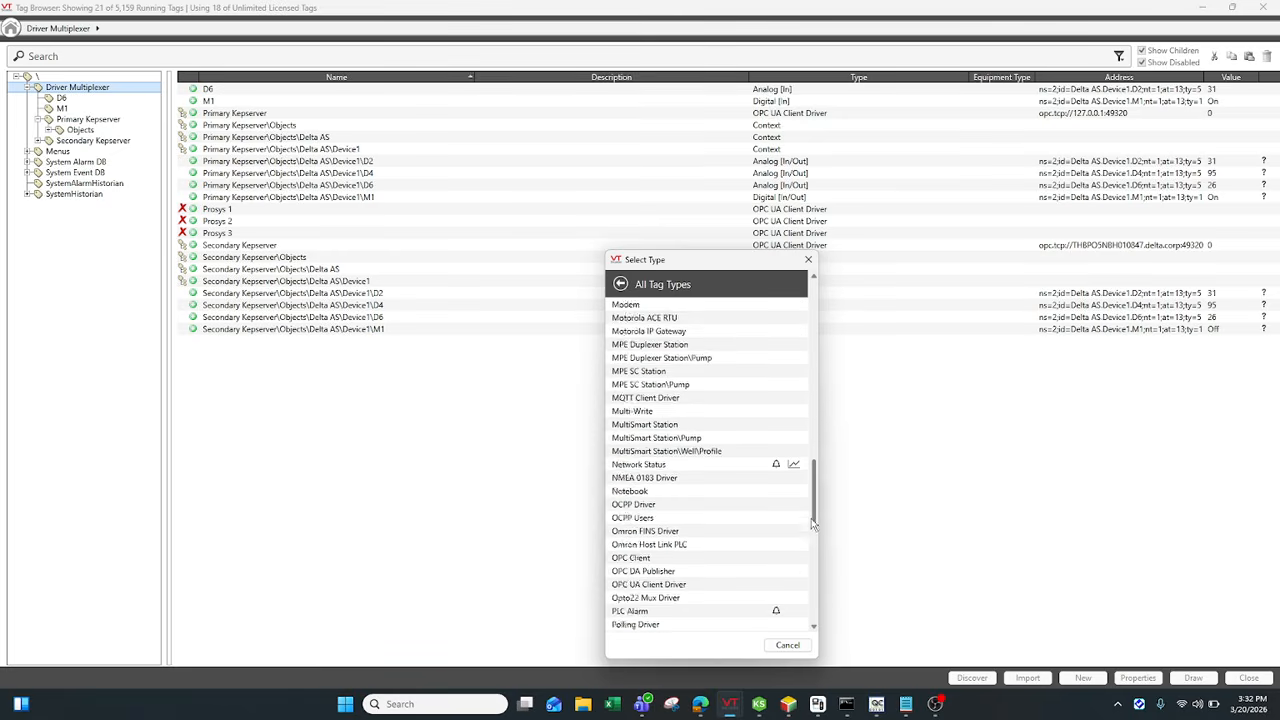
{"action": "scroll", "coordinate": [700, 560], "scroll_direction": "down", "scroll_amount": 5}
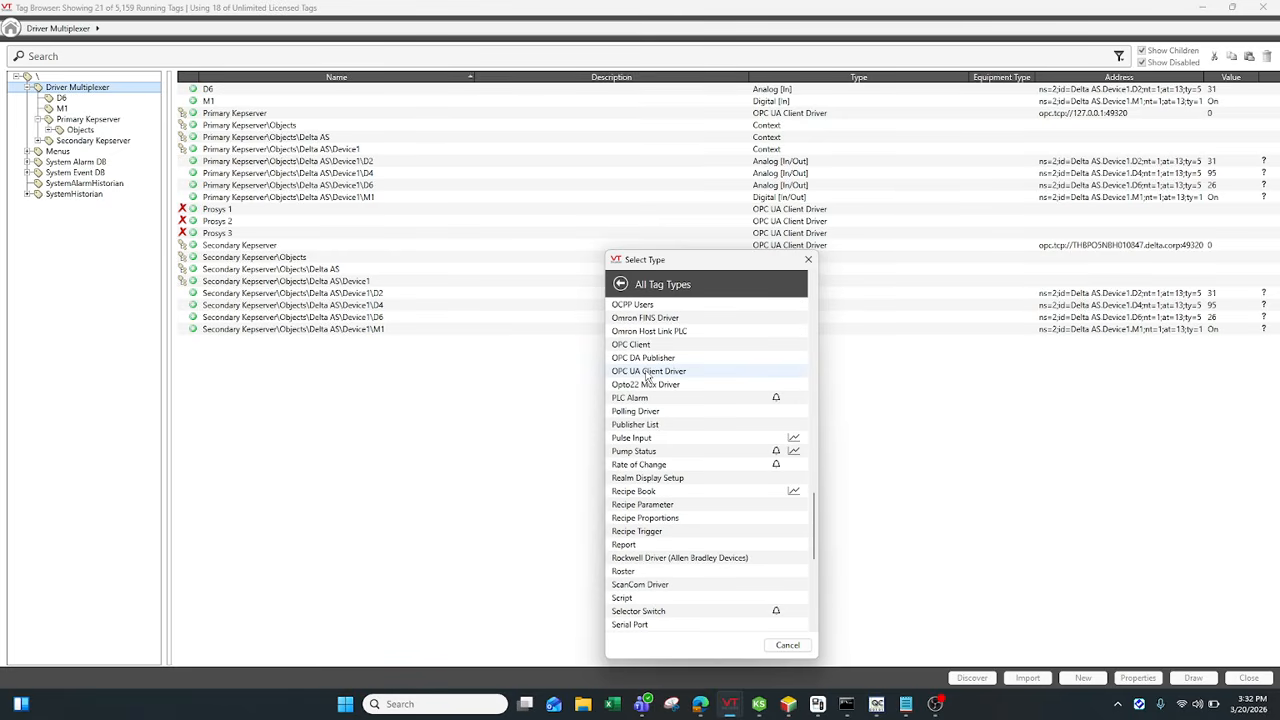
{"action": "left_click", "coordinate": [647, 376]}
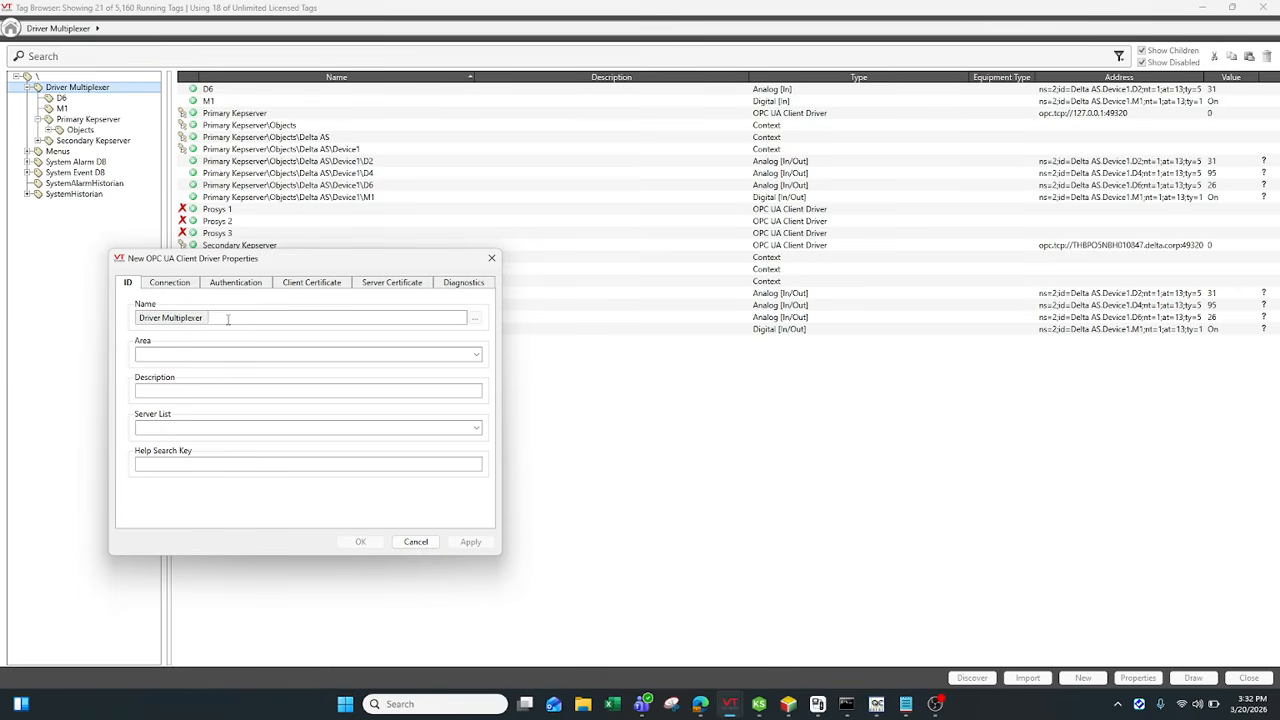
{"action": "left_click", "coordinate": [218, 318]}
Try Use Unsecure Connection on the new OPC UA driver, check its authentication options, and discard the driver
{"action": "left_click", "coordinate": [181, 287]}
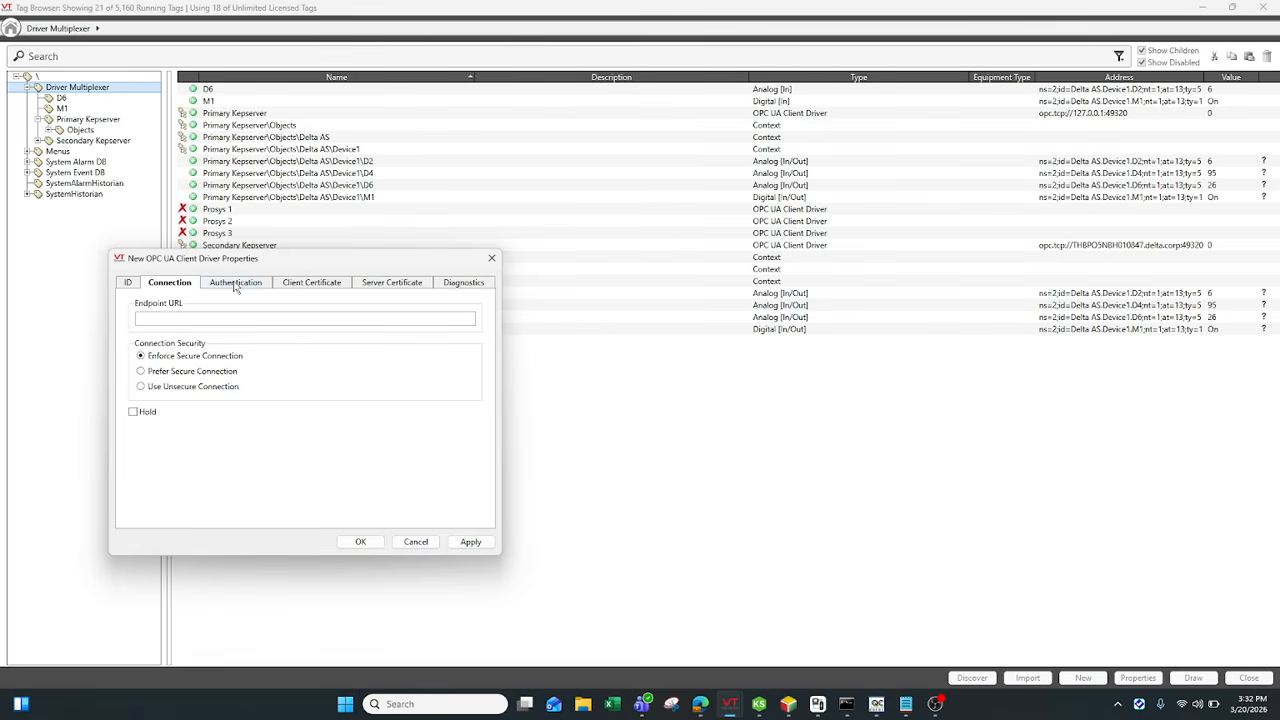
{"action": "left_click", "coordinate": [234, 286]}
{"action": "left_click", "coordinate": [174, 287]}
{"action": "left_click", "coordinate": [168, 386]}
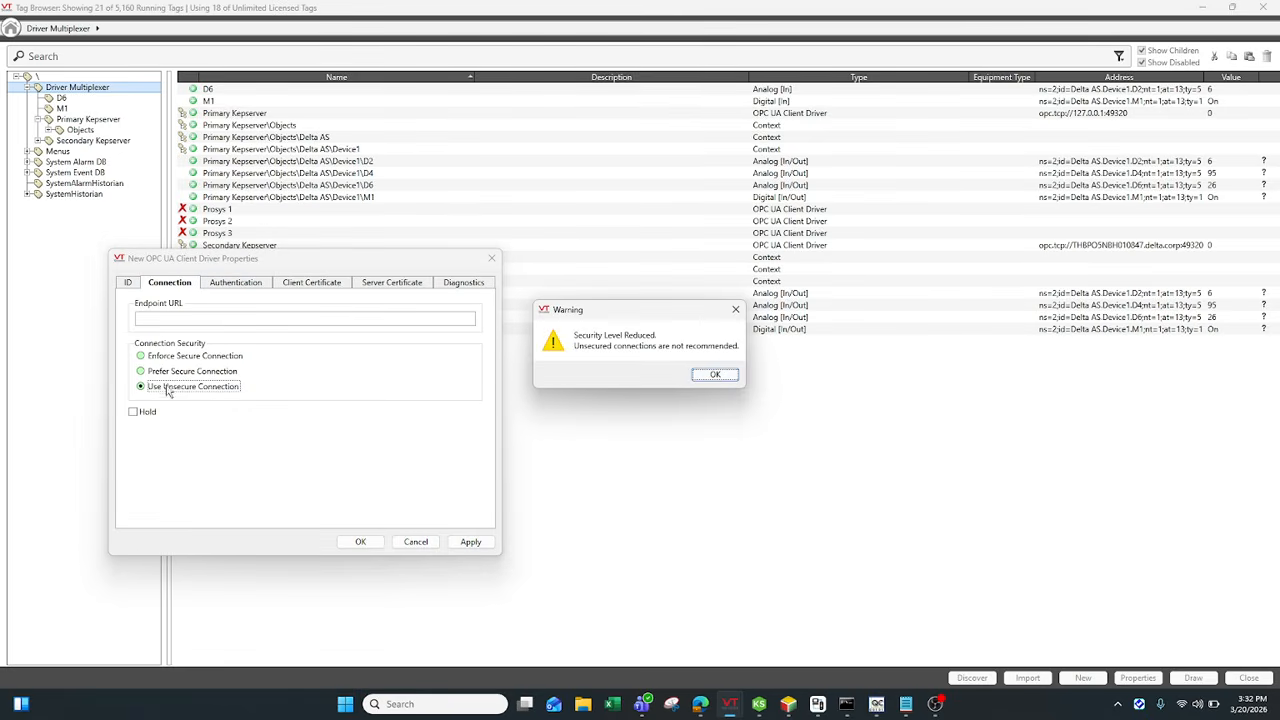
{"action": "left_click", "coordinate": [726, 377]}
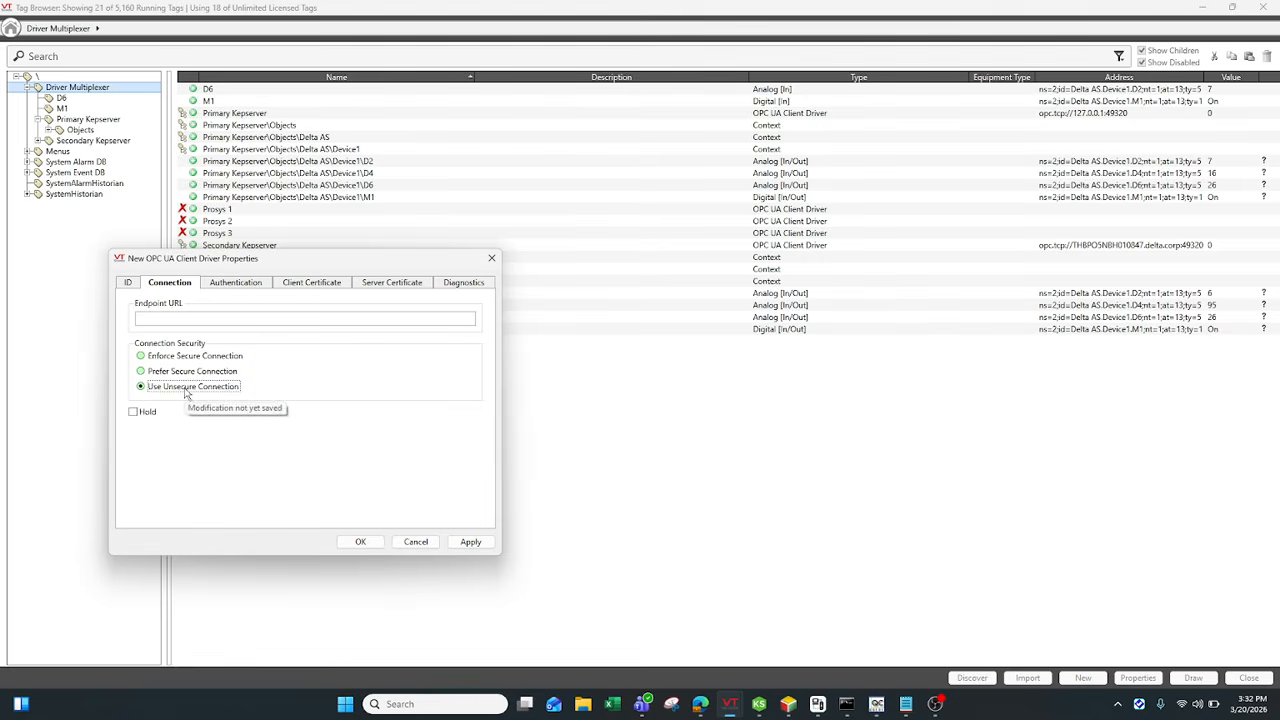
{"action": "left_click", "coordinate": [242, 285]}
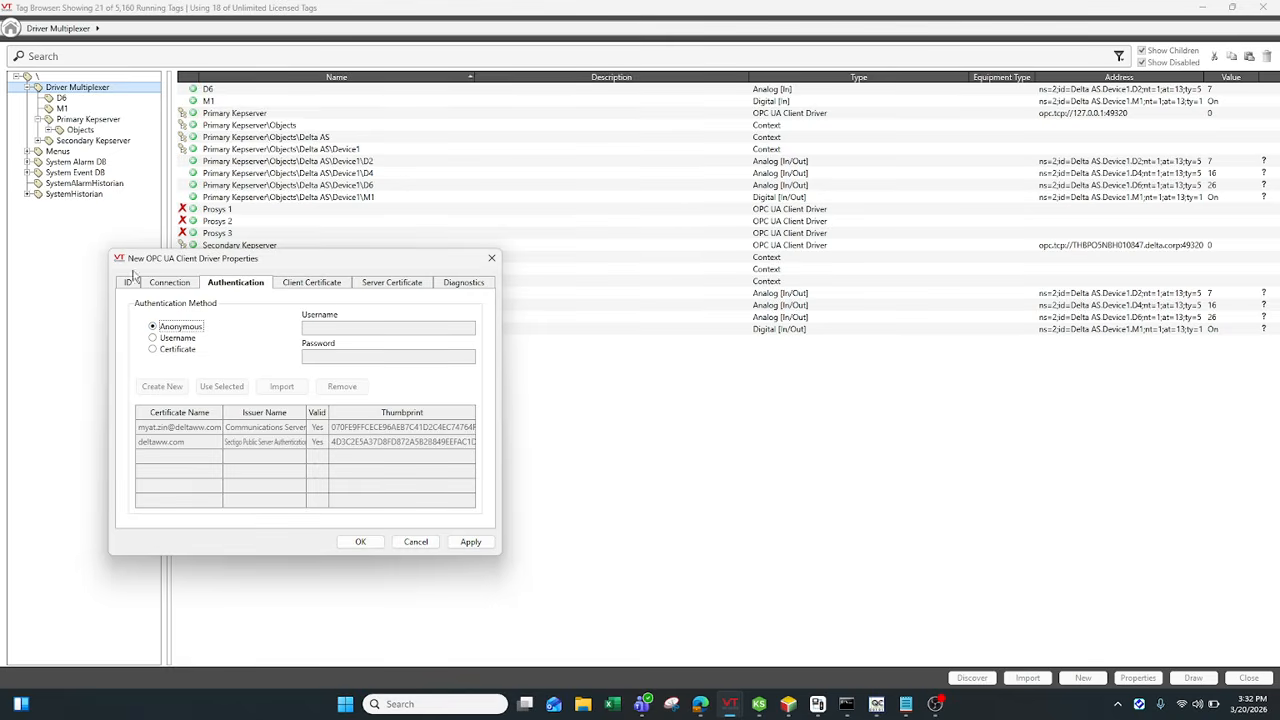
{"action": "left_click", "coordinate": [491, 258]}
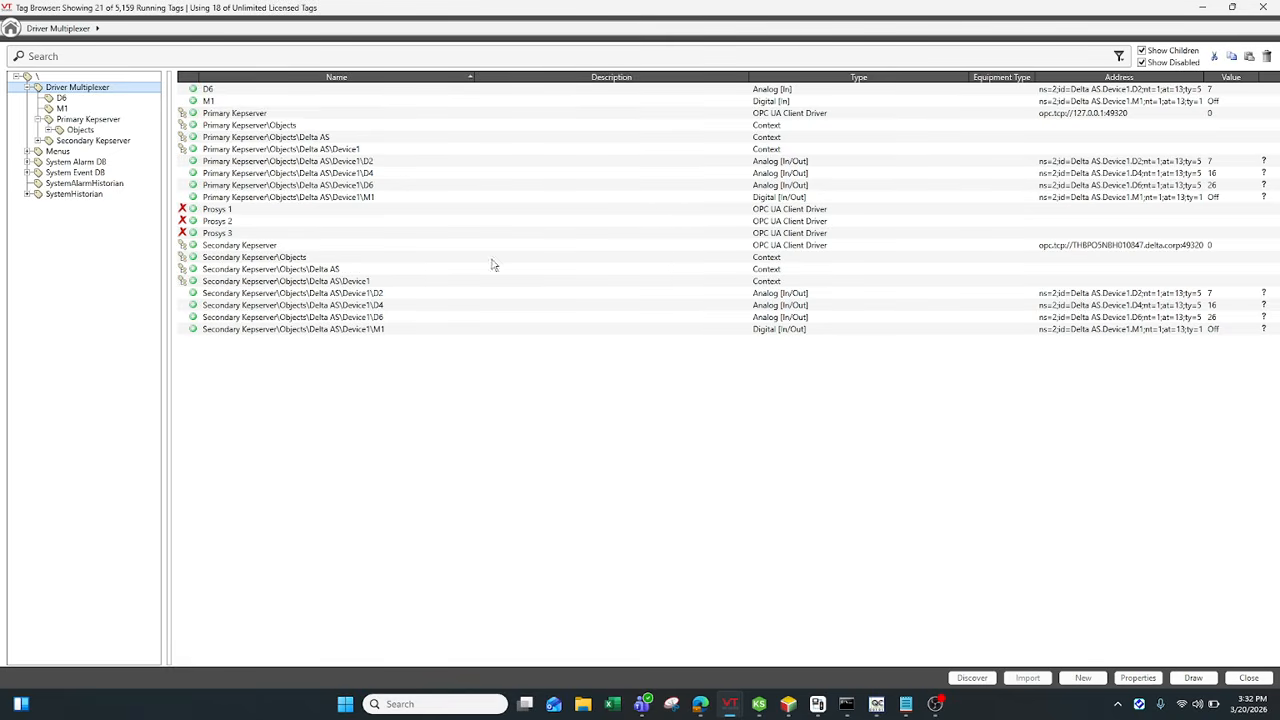
Enable the disabled Prosys 1, Prosys 2 and Prosys 3 drivers under Driver Multiplexer
{"action": "left_click", "coordinate": [110, 120]}
{"action": "left_click", "coordinate": [112, 89]}
{"action": "left_click", "coordinate": [272, 211]}
{"action": "left_click", "coordinate": [266, 222], "text": "shift"}
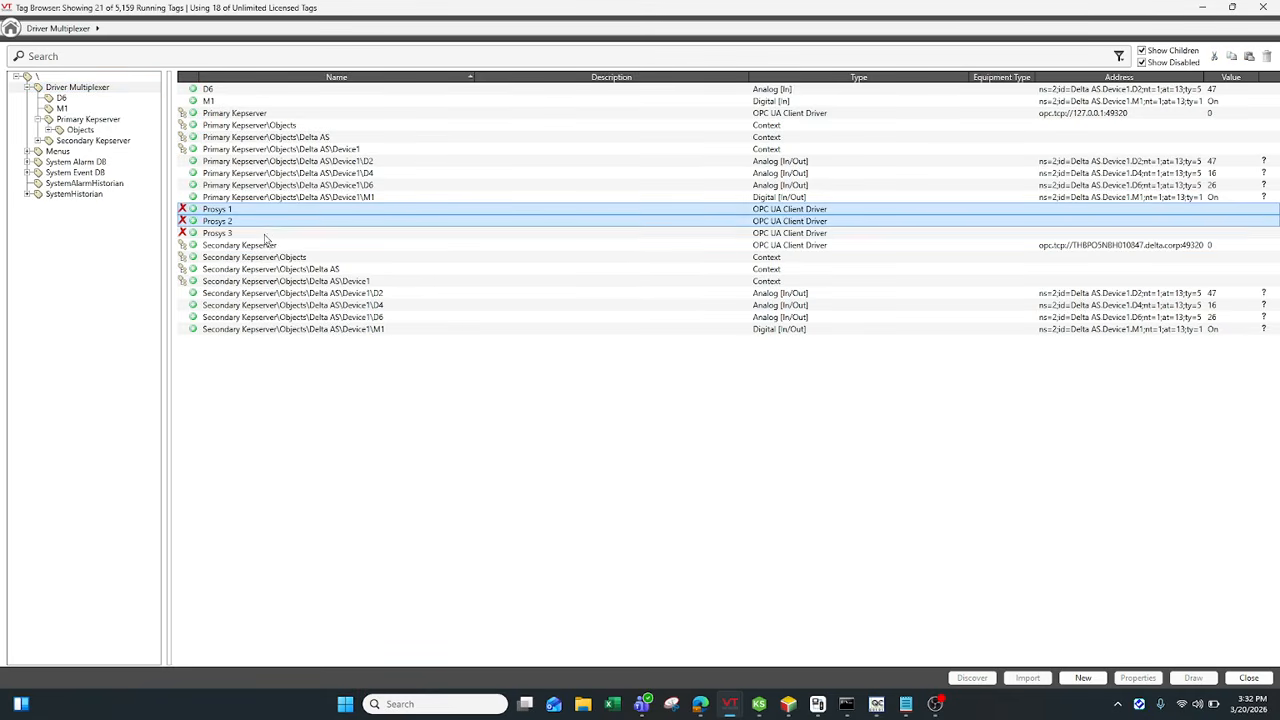
{"action": "left_click", "coordinate": [266, 234], "text": "shift"}
{"action": "right_click", "coordinate": [267, 235]}
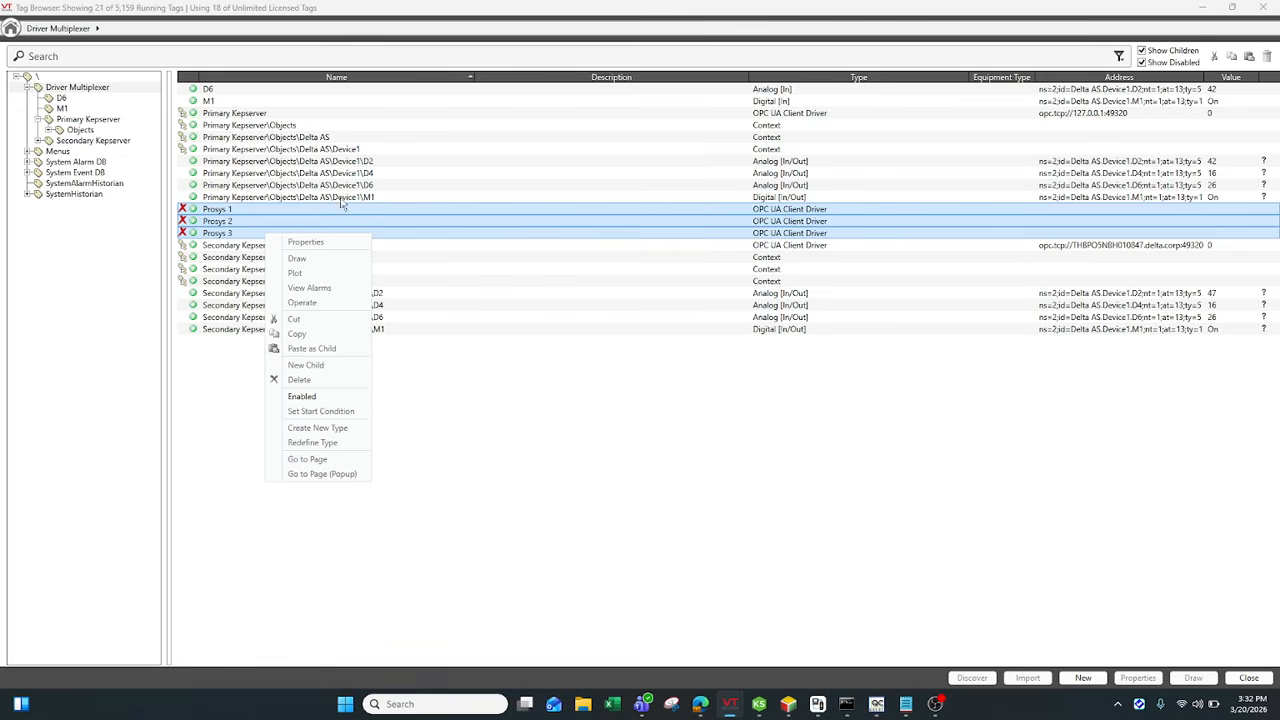
{"action": "left_click", "coordinate": [303, 396]}
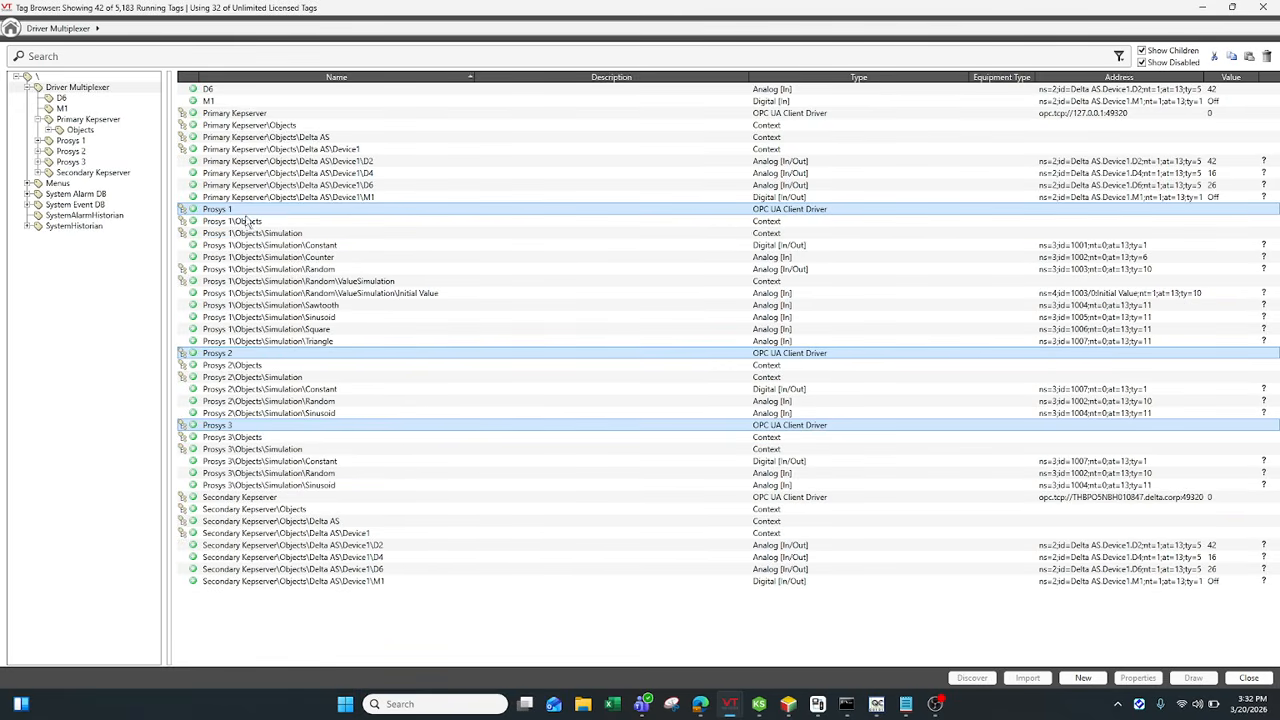
Delete Prosys 1\Objects, Prosys 2 and Prosys 3 from the Driver Multiplexer
{"action": "left_click", "coordinate": [247, 221], "text": "ctrl"}
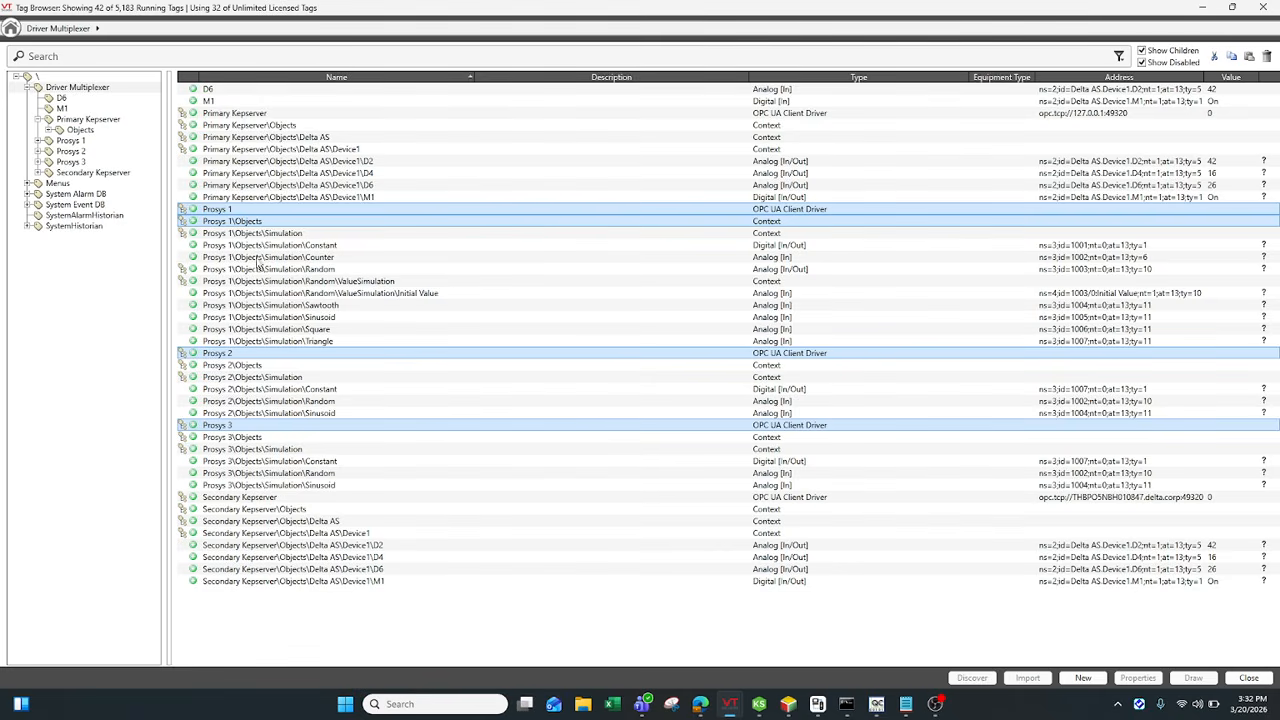
{"action": "left_click", "coordinate": [261, 355], "text": "ctrl"}
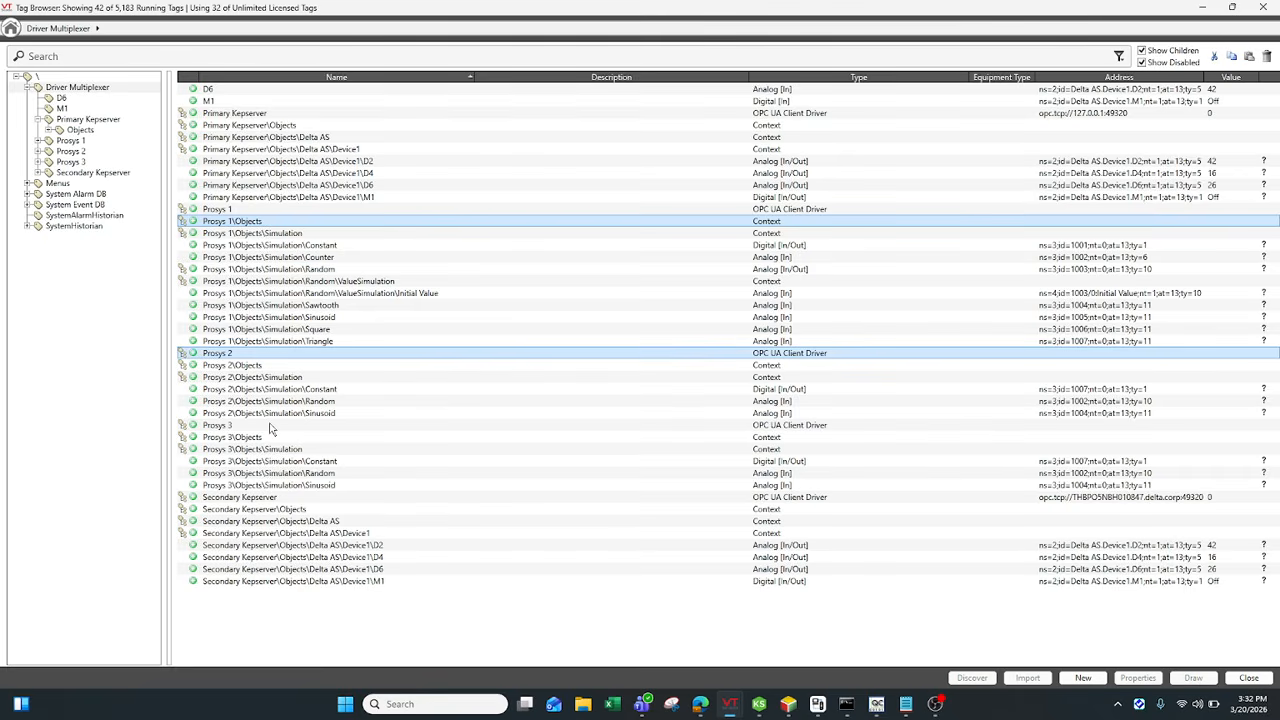
{"action": "left_click", "coordinate": [270, 428], "text": "ctrl"}
{"action": "right_click", "coordinate": [270, 430]}
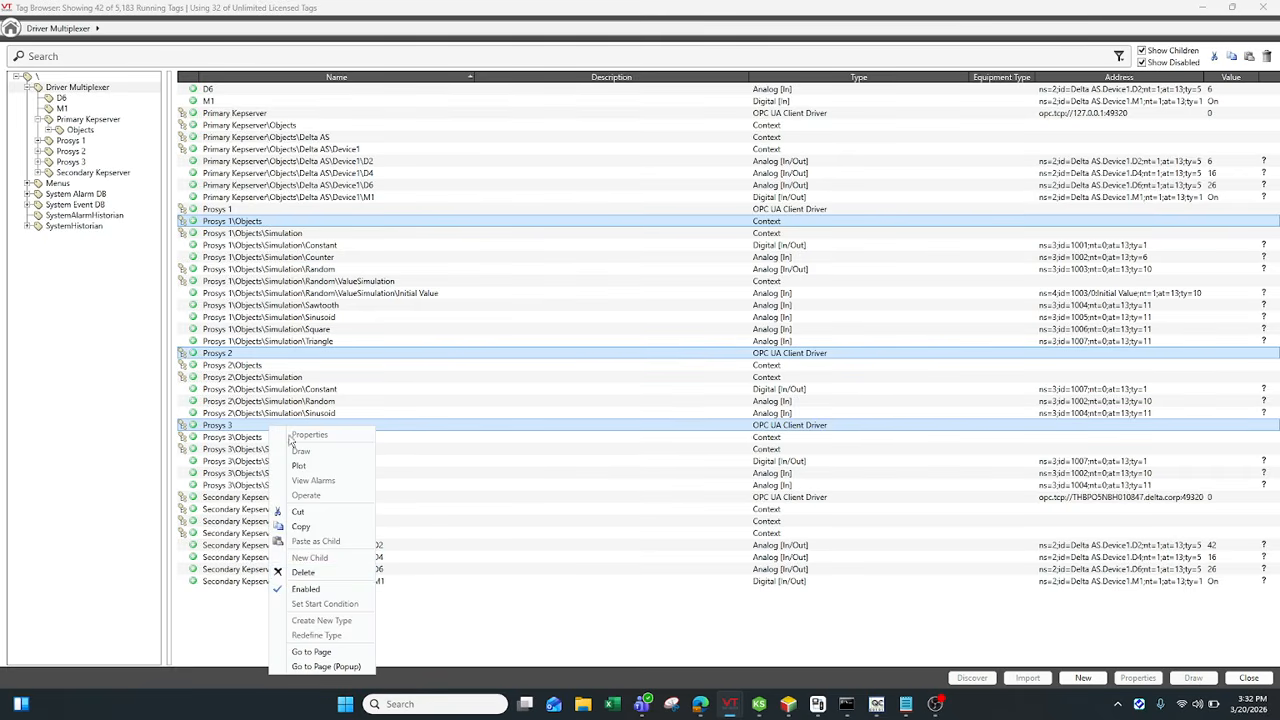
{"action": "left_click", "coordinate": [322, 550]}
{"action": "left_click", "coordinate": [731, 377]}
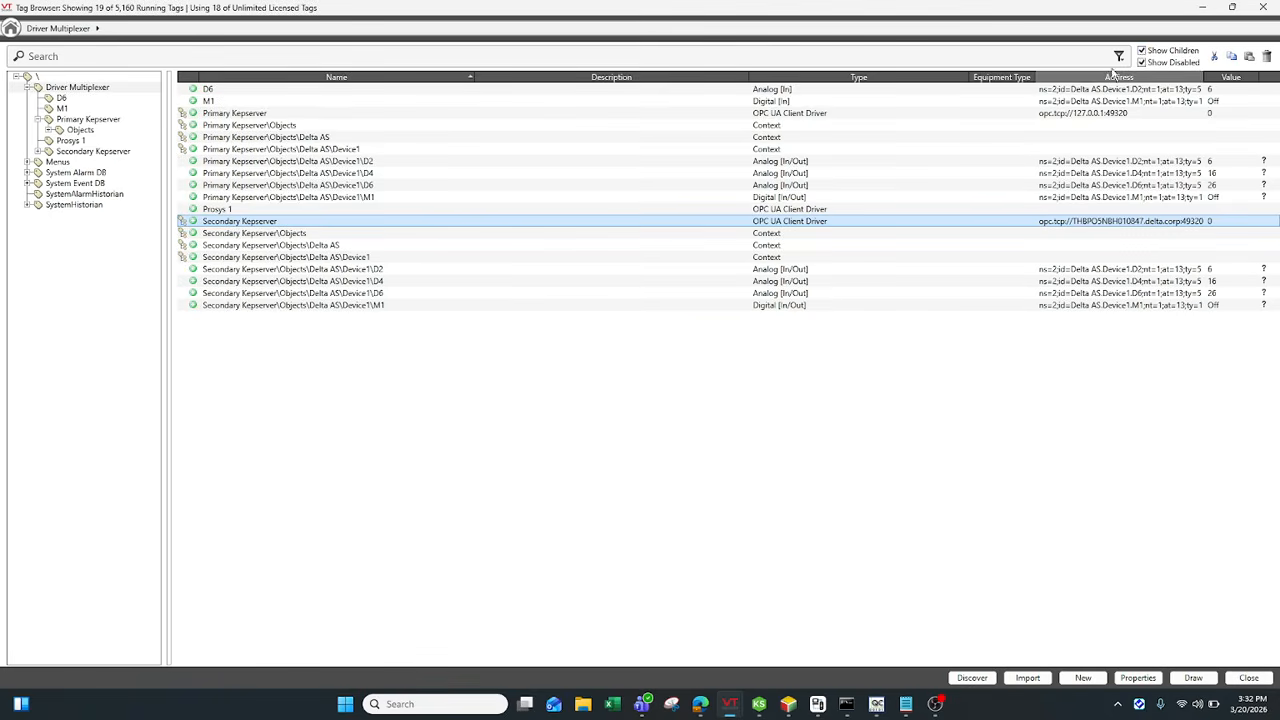
Hide child tags and disabled tags in the Driver Multiplexer's tag list
{"action": "left_click", "coordinate": [1144, 51]}
{"action": "left_click", "coordinate": [1146, 63]}
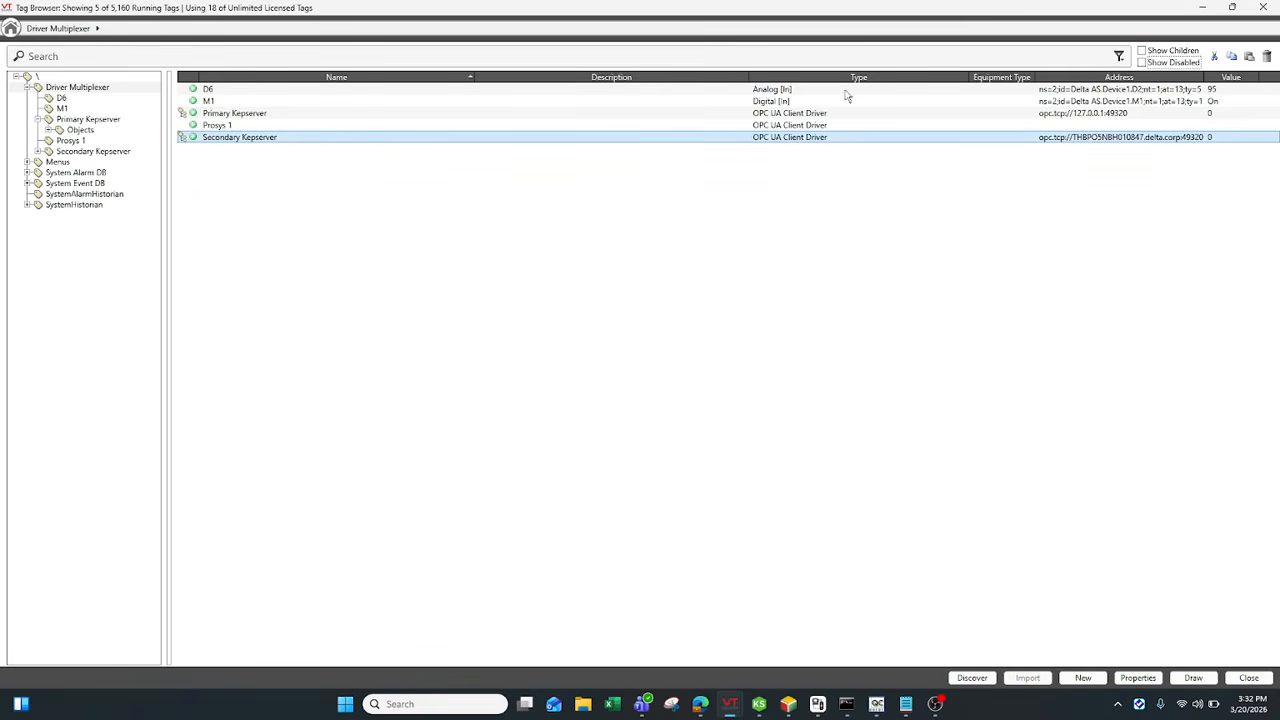
Delete the remaining Prosys 1 driver from the Driver Multiplexer
{"action": "right_click", "coordinate": [369, 128]}
{"action": "left_click", "coordinate": [405, 271]}
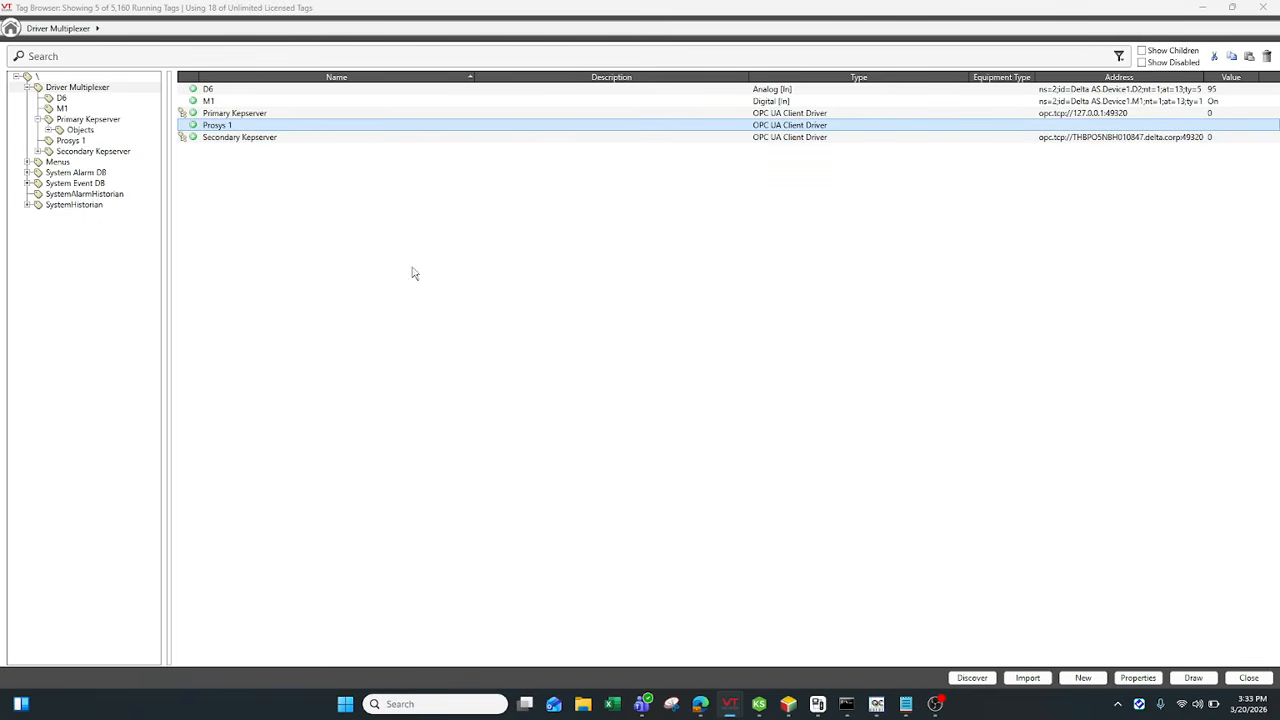
{"action": "left_click", "coordinate": [657, 375]}
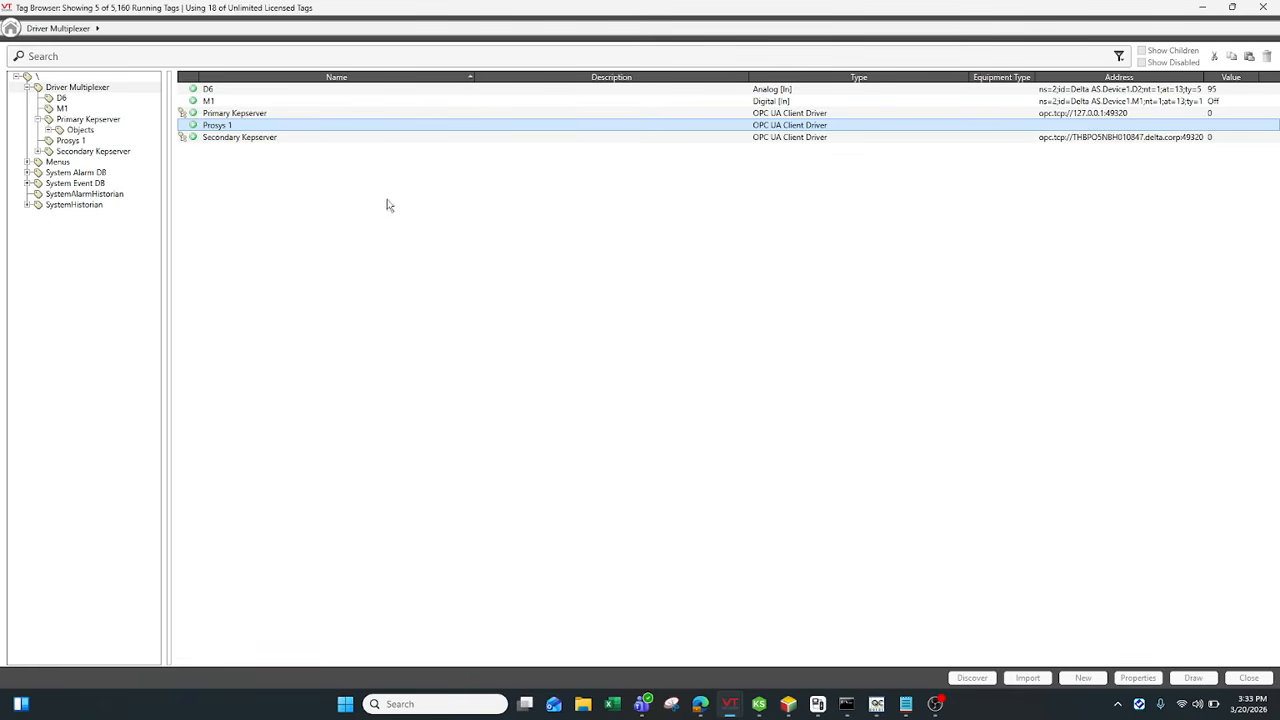
Review the Primary Kepserver driver's name, endpoint URL, connection security and authentication method
{"action": "left_click", "coordinate": [275, 116]}
{"action": "right_click", "coordinate": [274, 118]}
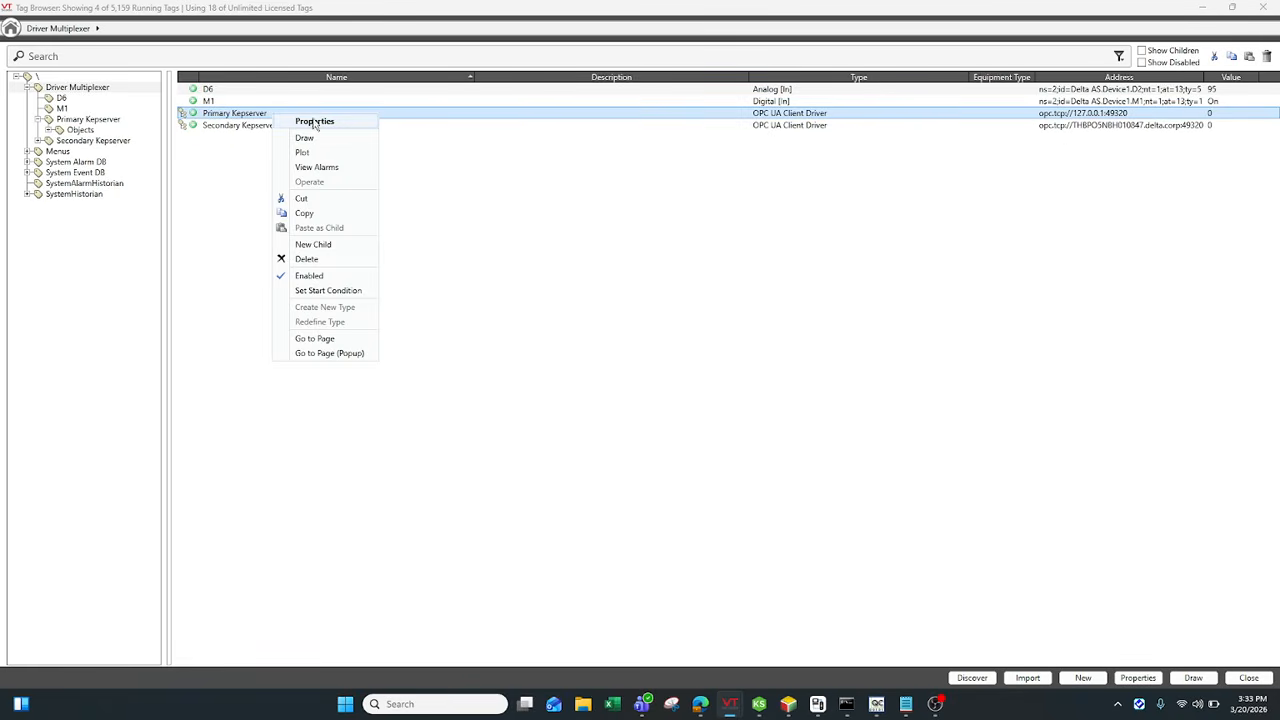
{"action": "left_click", "coordinate": [314, 122]}
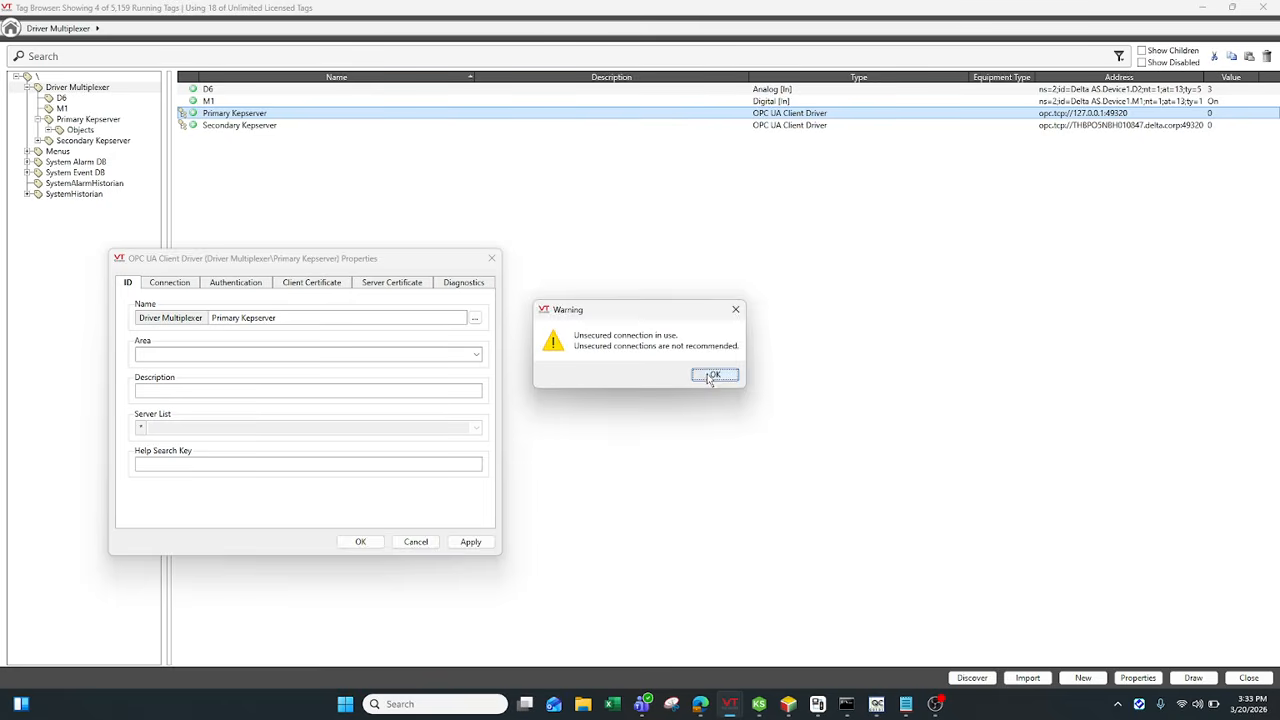
{"action": "left_click", "coordinate": [709, 377]}
{"action": "left_click_drag", "start_coordinate": [284, 318], "coordinate": [139, 319]}
{"action": "left_click", "coordinate": [171, 284]}
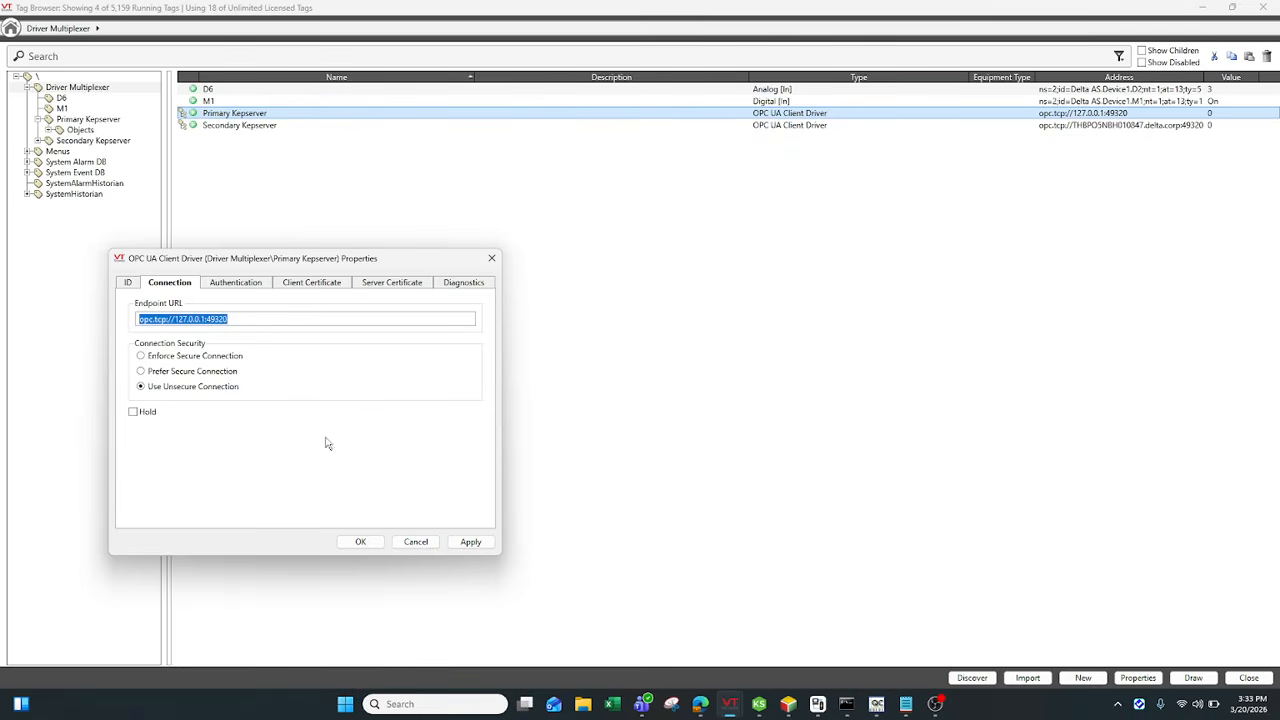
{"action": "left_click_drag", "start_coordinate": [228, 318], "coordinate": [127, 325]}
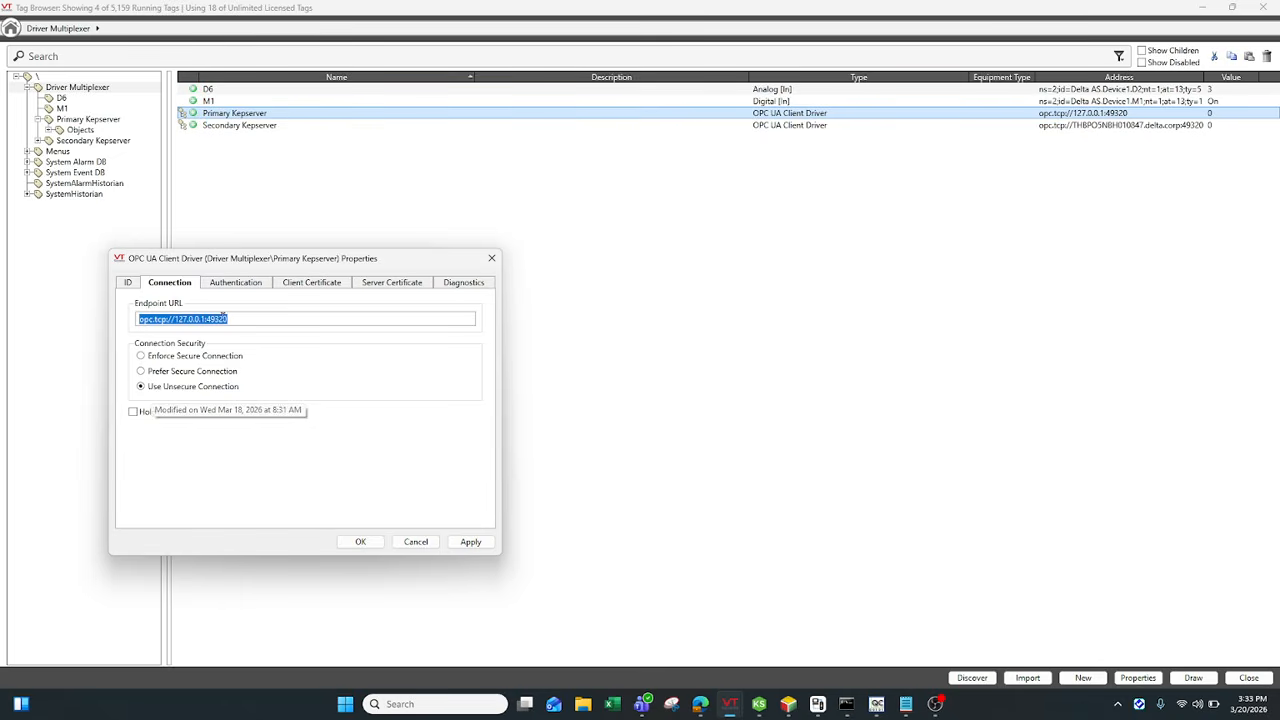
{"action": "left_click", "coordinate": [249, 288]}
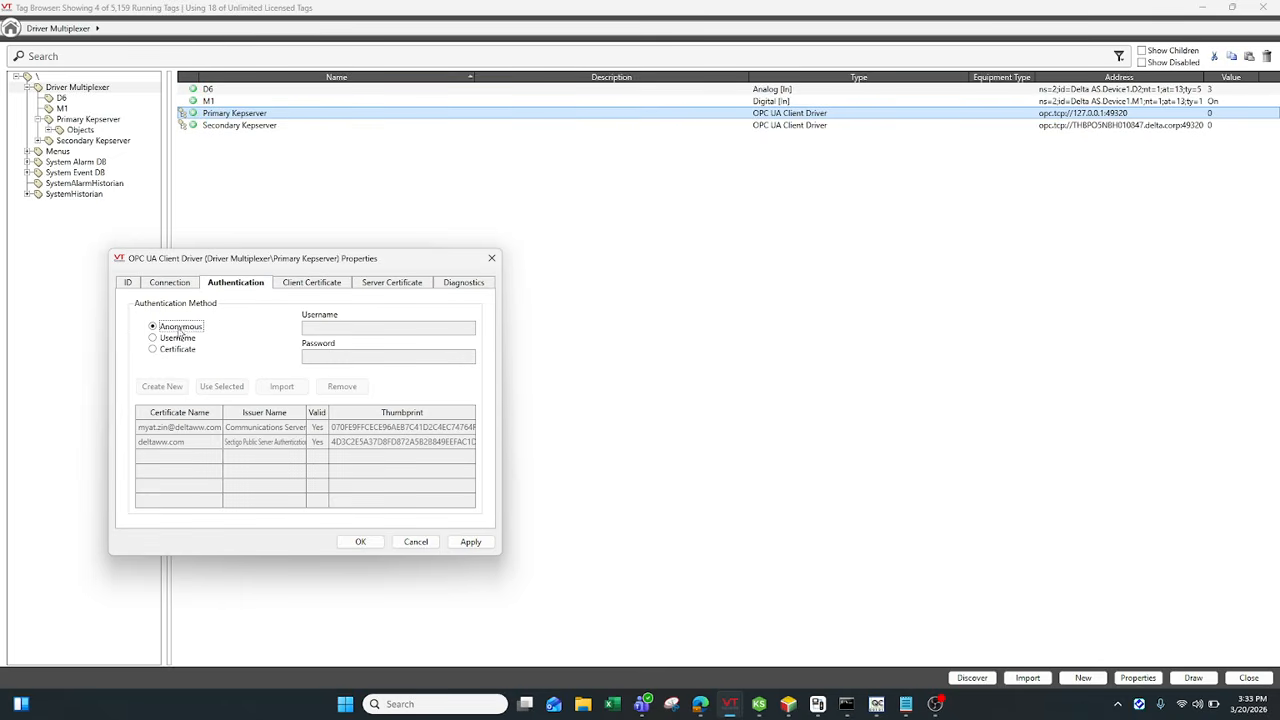
{"action": "left_click", "coordinate": [491, 258]}
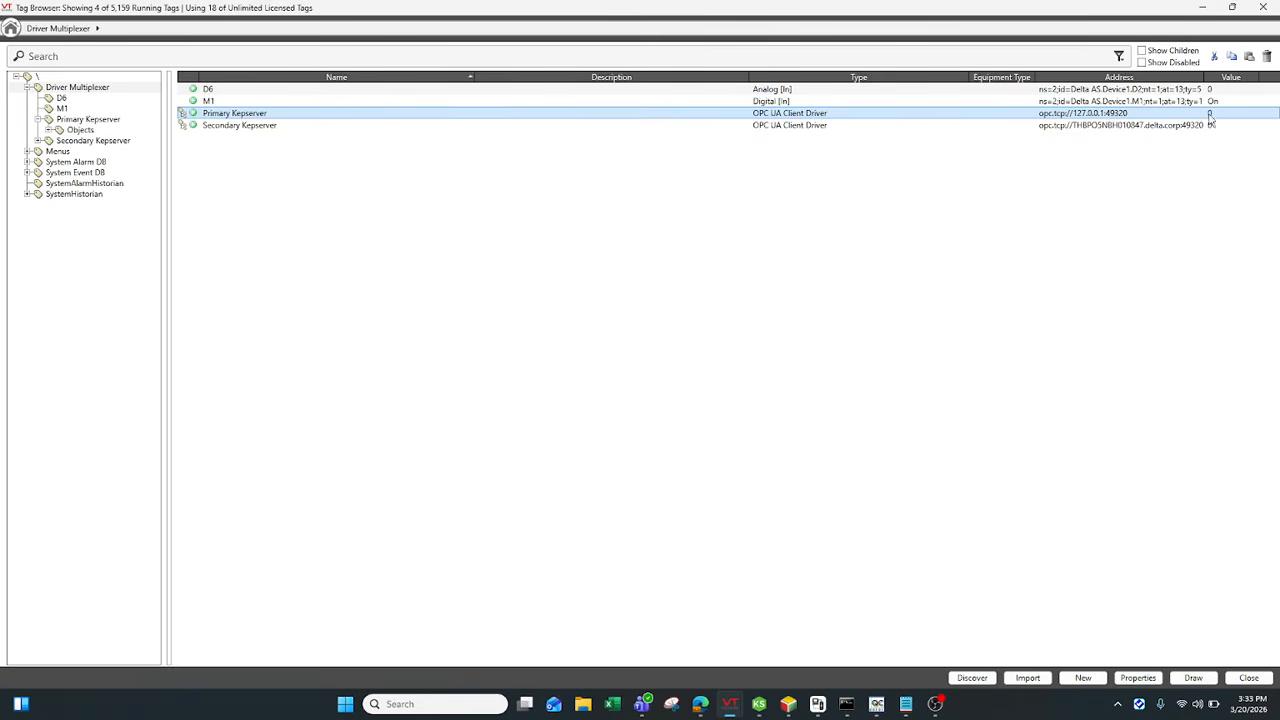
Review the Secondary Kepserver driver's name, endpoint URL, connection security and authentication method
{"action": "left_click", "coordinate": [549, 126]}
{"action": "right_click", "coordinate": [555, 127]}
{"action": "left_click", "coordinate": [574, 135]}
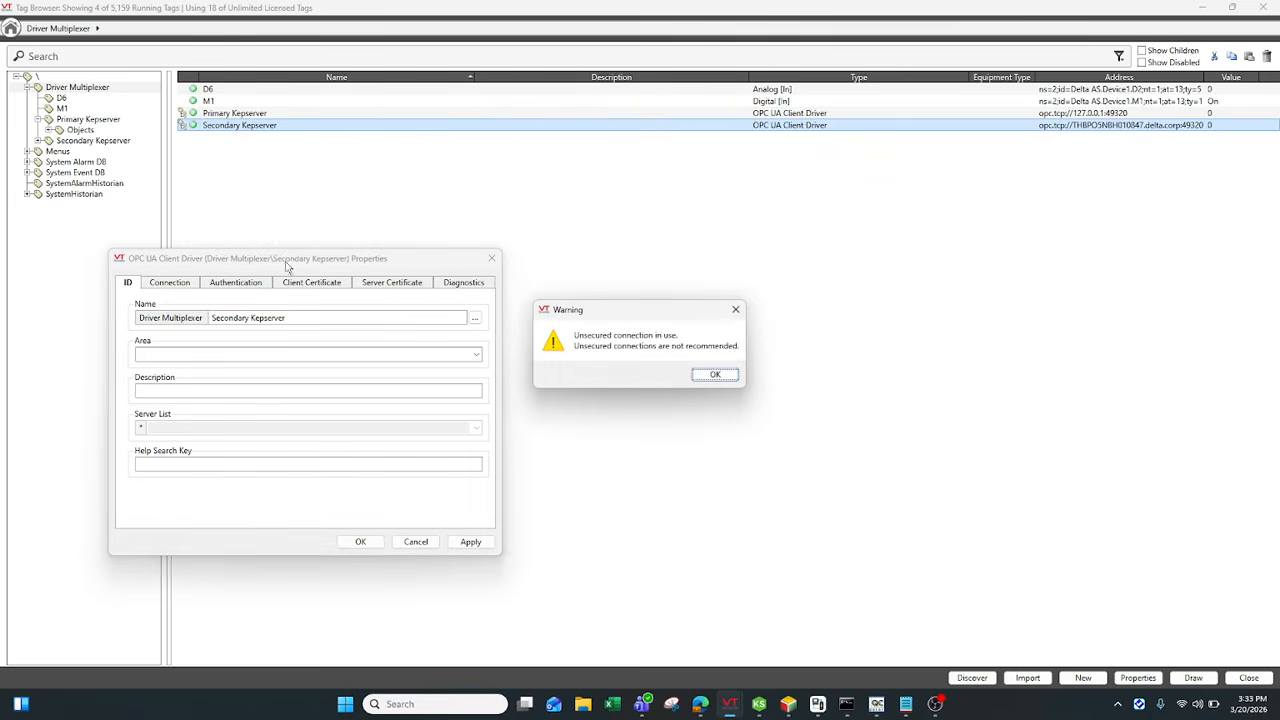
{"action": "left_click", "coordinate": [715, 375]}
{"action": "triple_click", "coordinate": [298, 318]}
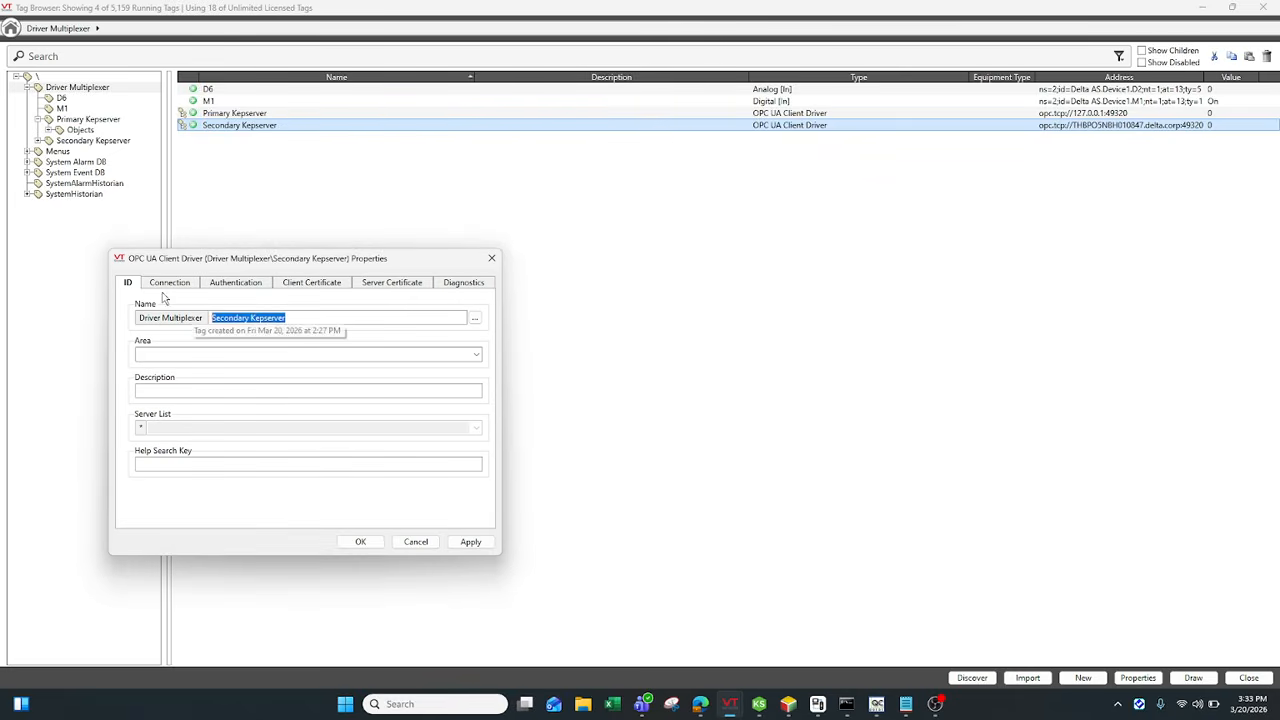
{"action": "left_click", "coordinate": [169, 282]}
{"action": "left_click_drag", "start_coordinate": [306, 318], "coordinate": [138, 320]}
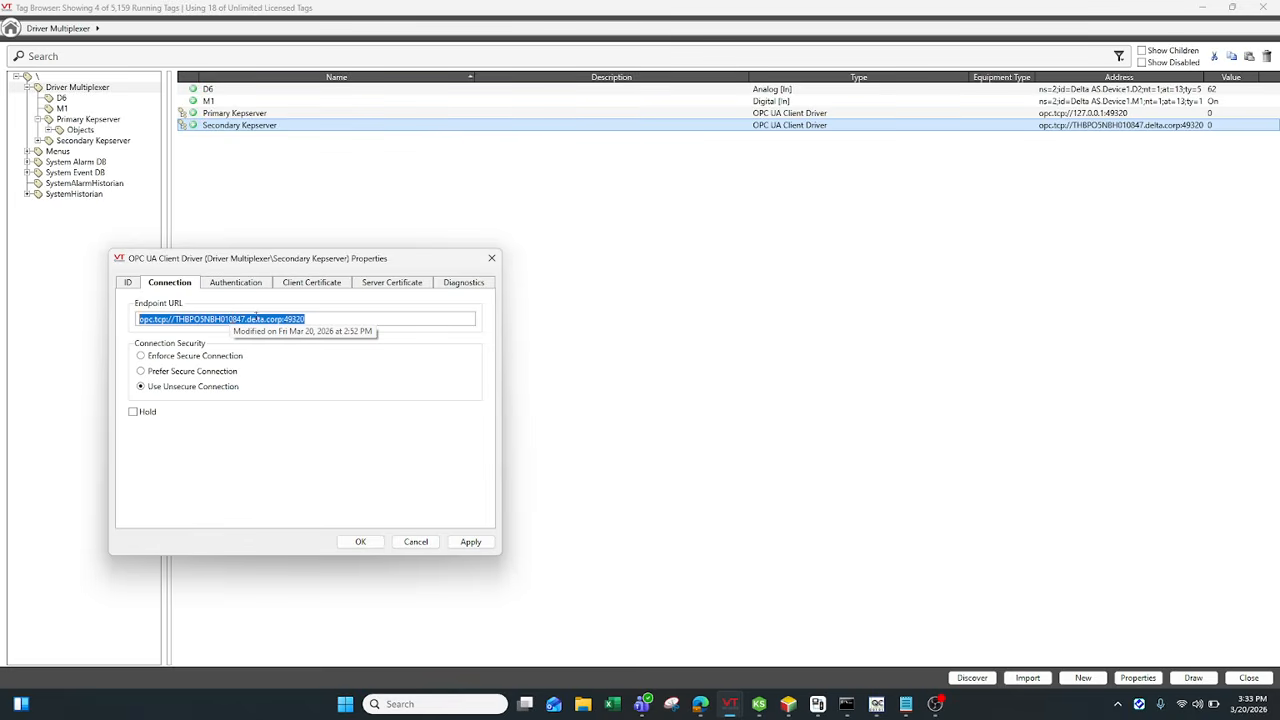
{"action": "left_click_drag", "start_coordinate": [306, 319], "coordinate": [130, 320]}
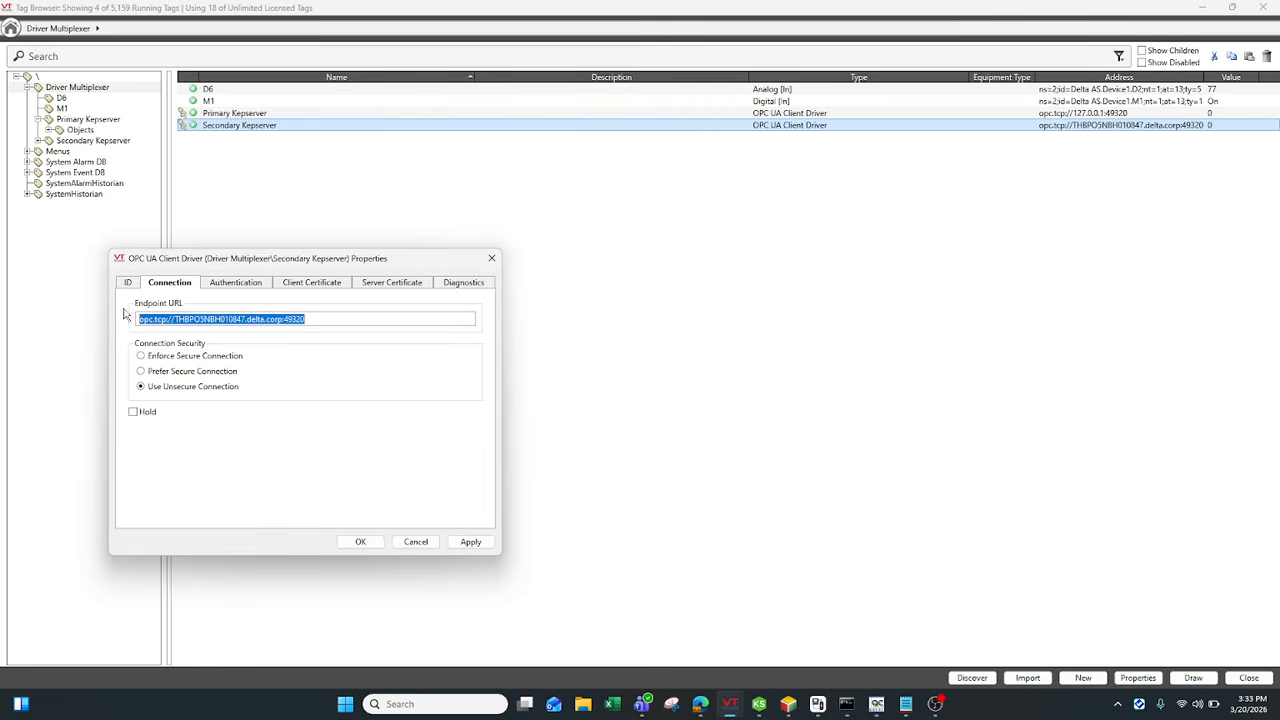
{"action": "left_click", "coordinate": [236, 284]}
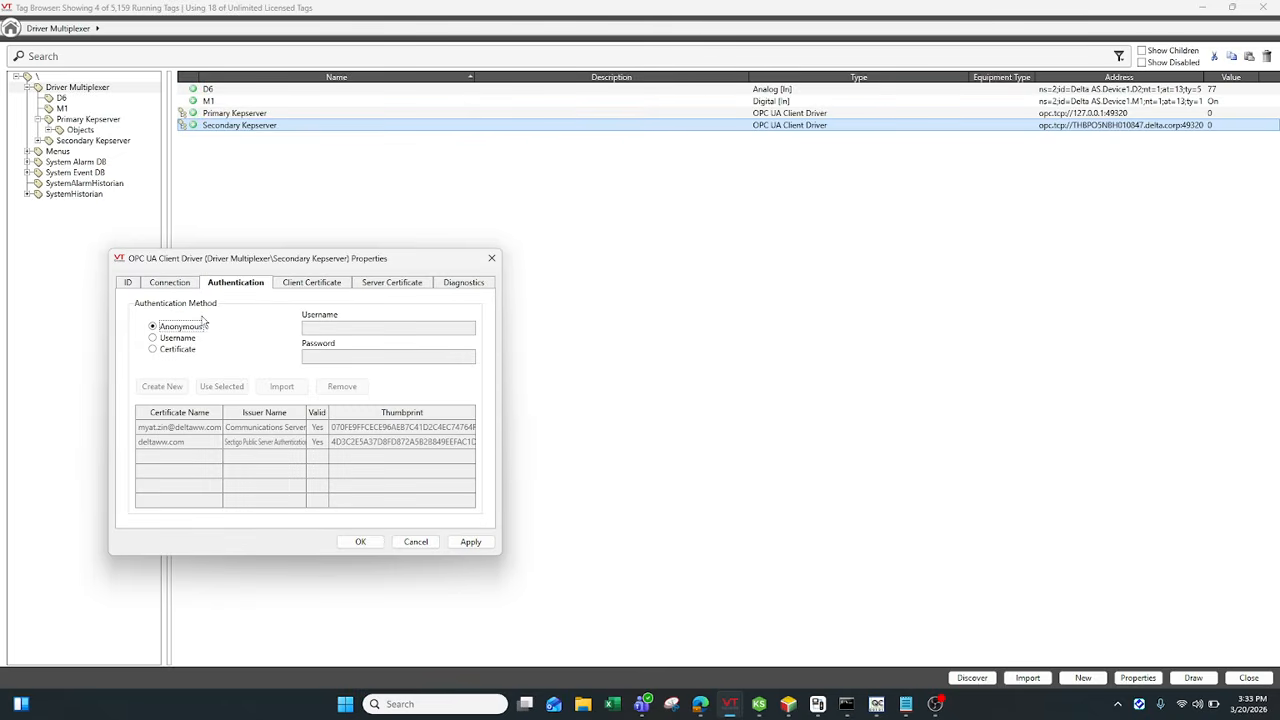
{"action": "left_click", "coordinate": [491, 262]}
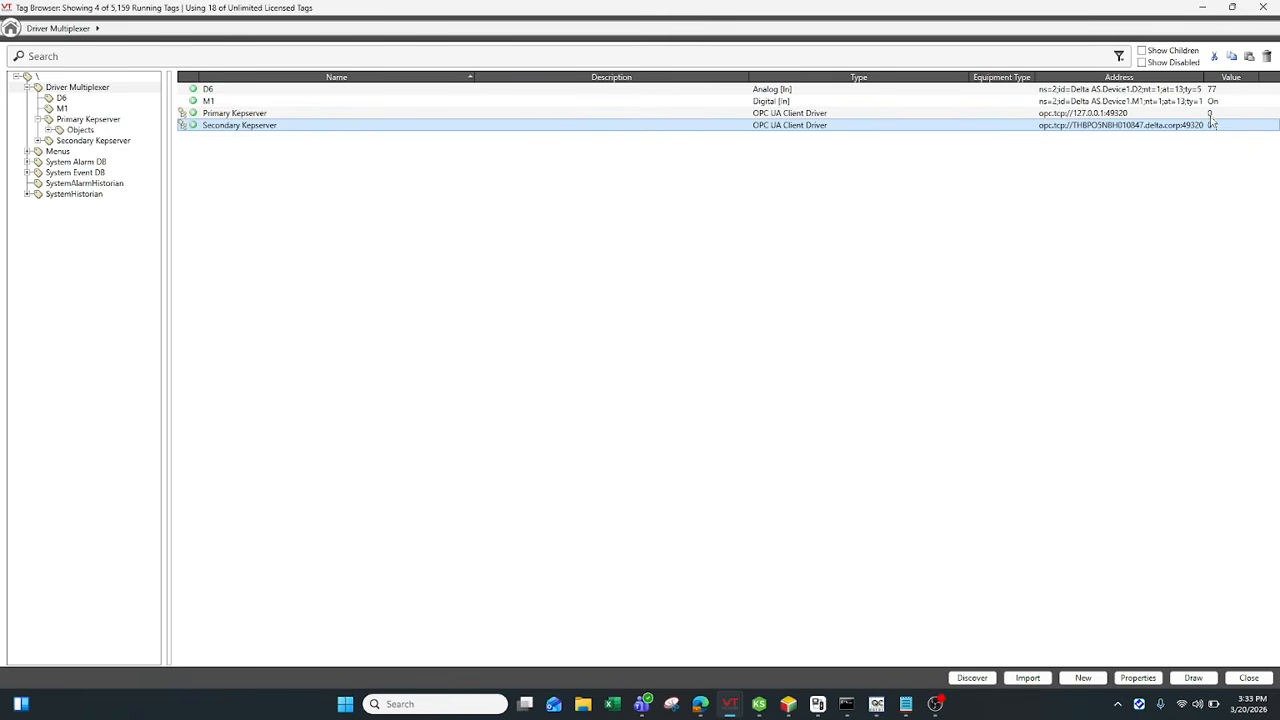
View the connection status widgets available for drawing the Primary Kepserver driver, and return to the running application without placing one
{"action": "left_click", "coordinate": [1205, 114]}
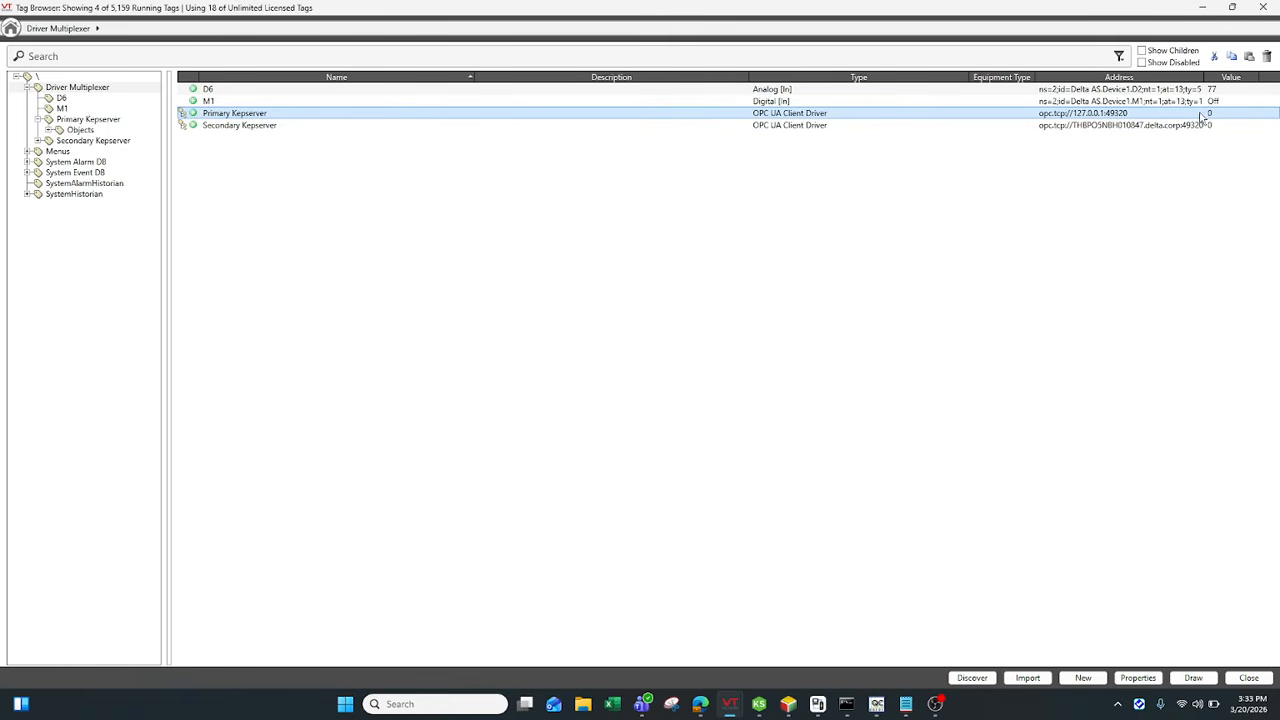
{"action": "right_click", "coordinate": [435, 121]}
{"action": "left_click", "coordinate": [462, 145]}
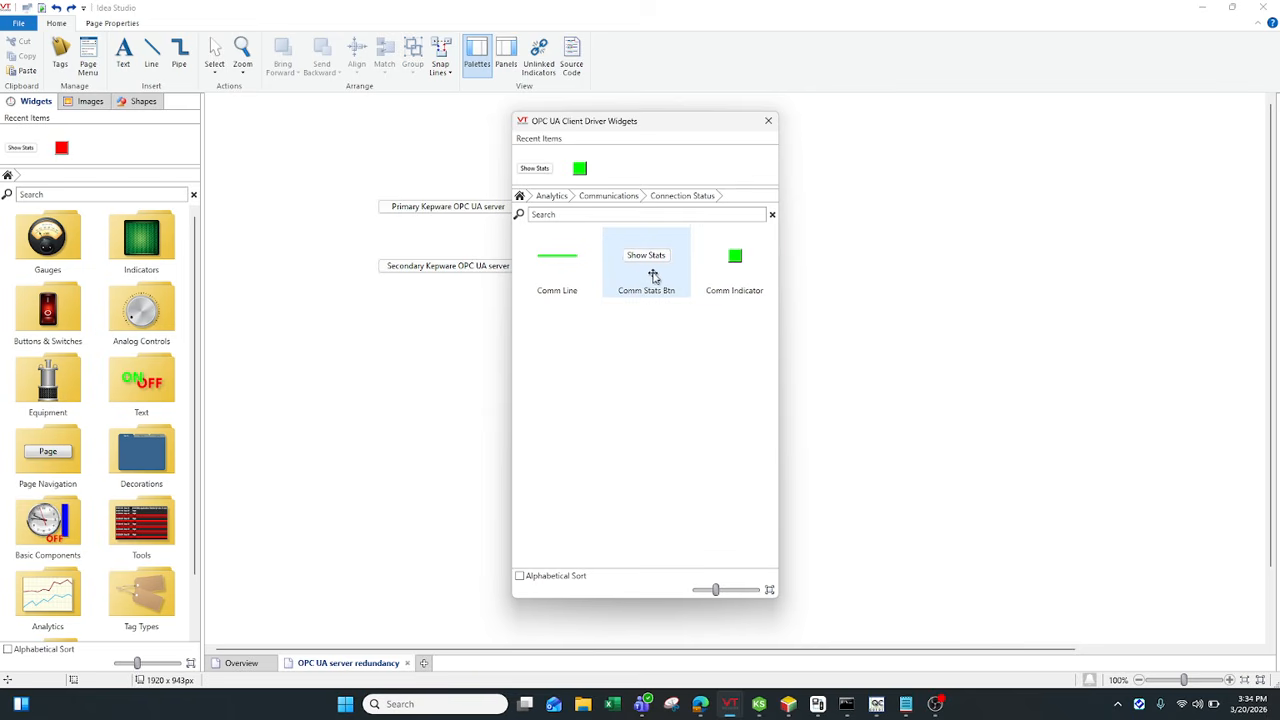
{"action": "left_click", "coordinate": [768, 121]}
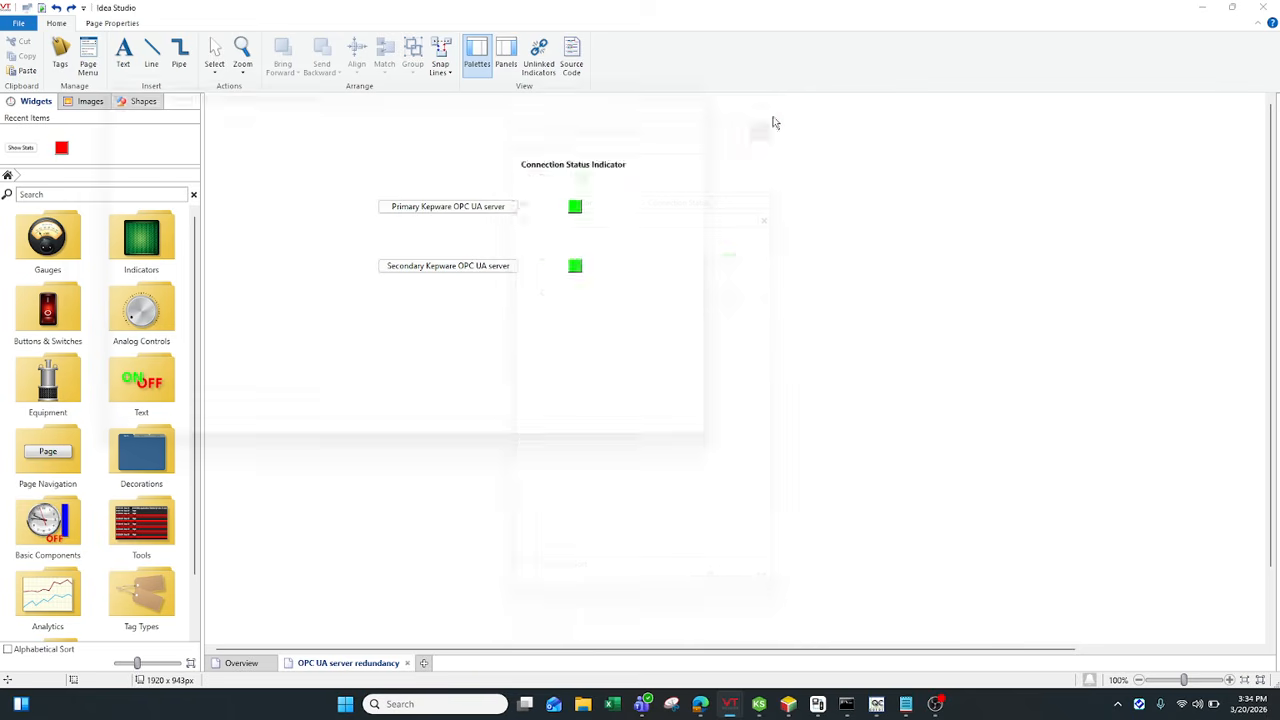
{"action": "left_click", "coordinate": [736, 76]}
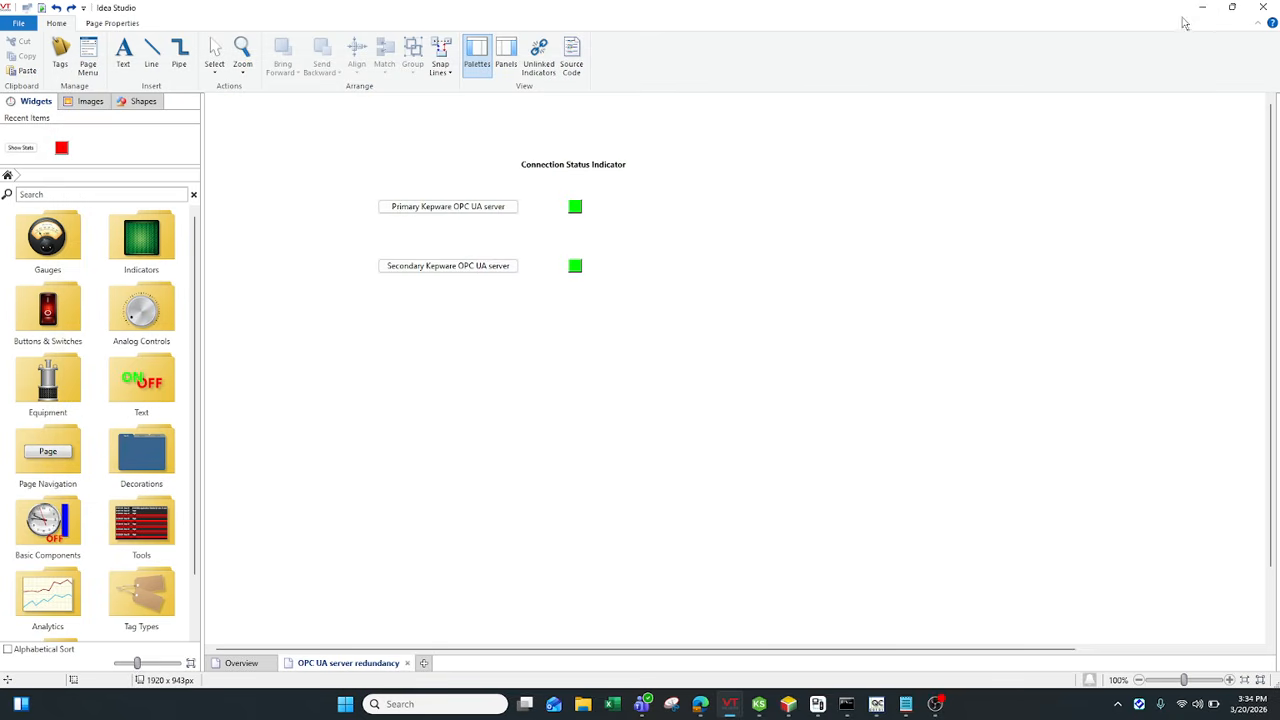
{"action": "left_click", "coordinate": [1263, 7]}
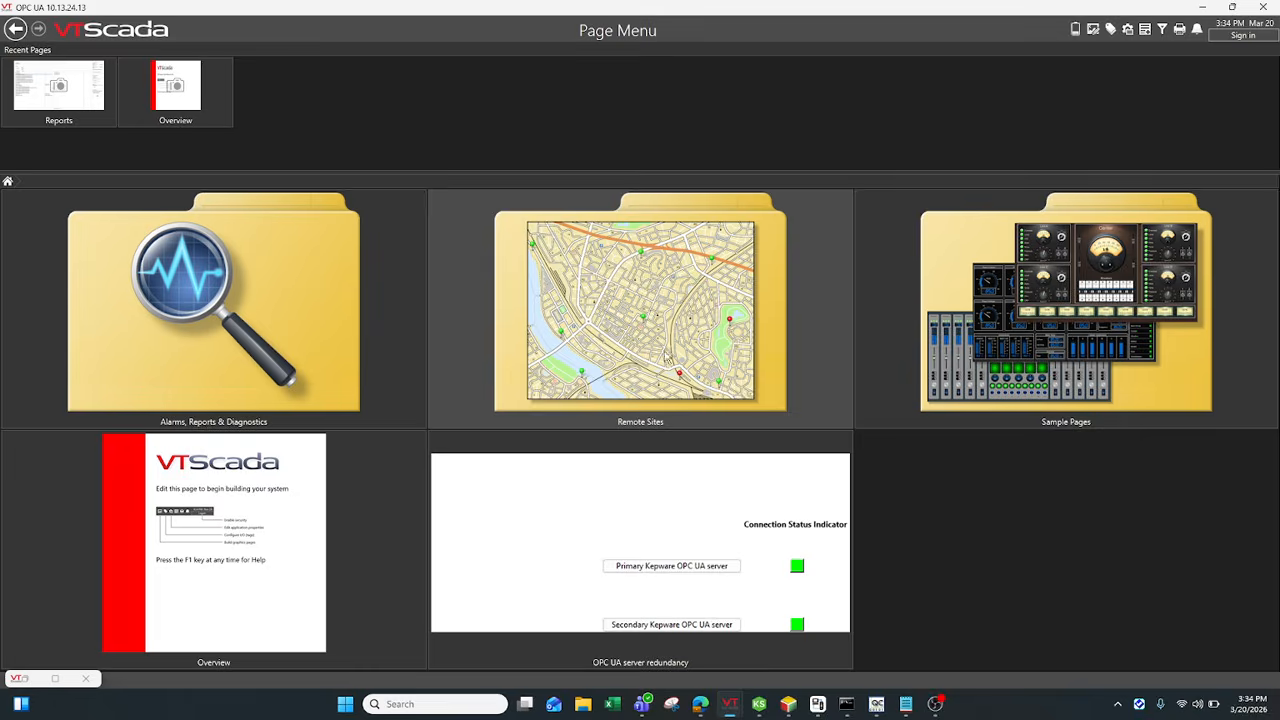
Open the OPC UA server redundancy page and view the communication statistics from both Kepware server buttons side by side
{"action": "left_click", "coordinate": [695, 548]}
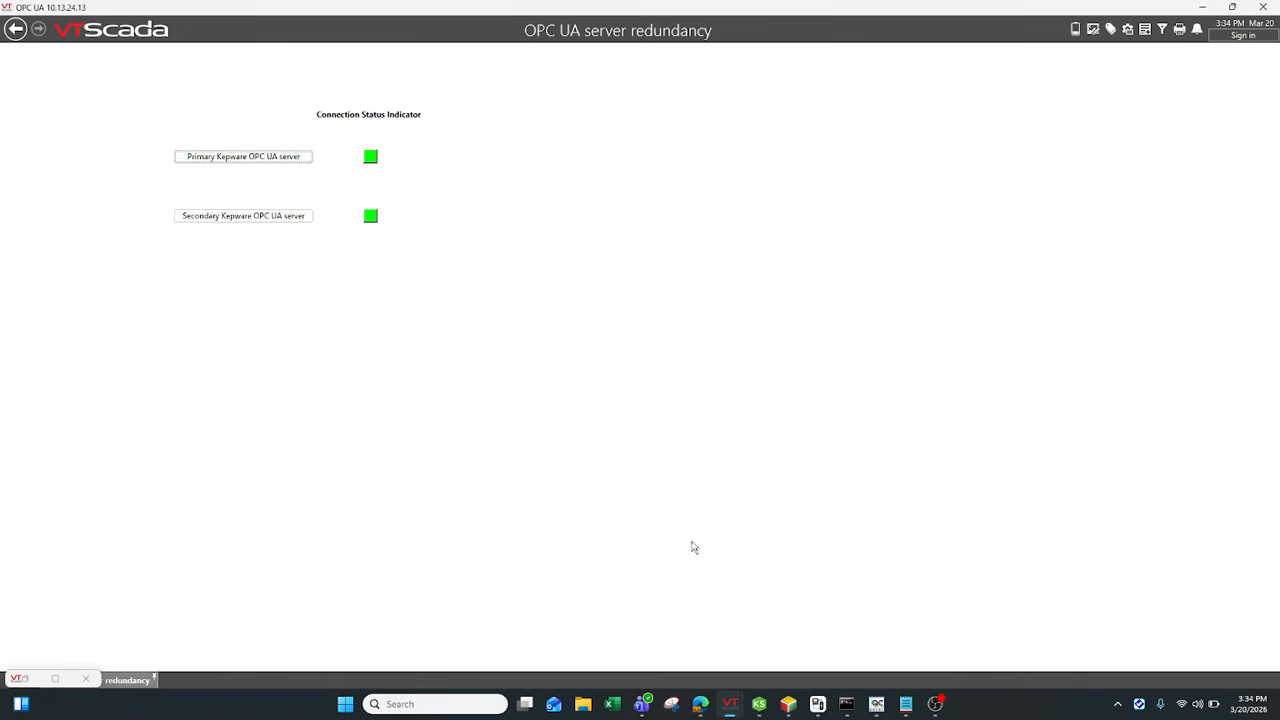
{"action": "left_click", "coordinate": [287, 163]}
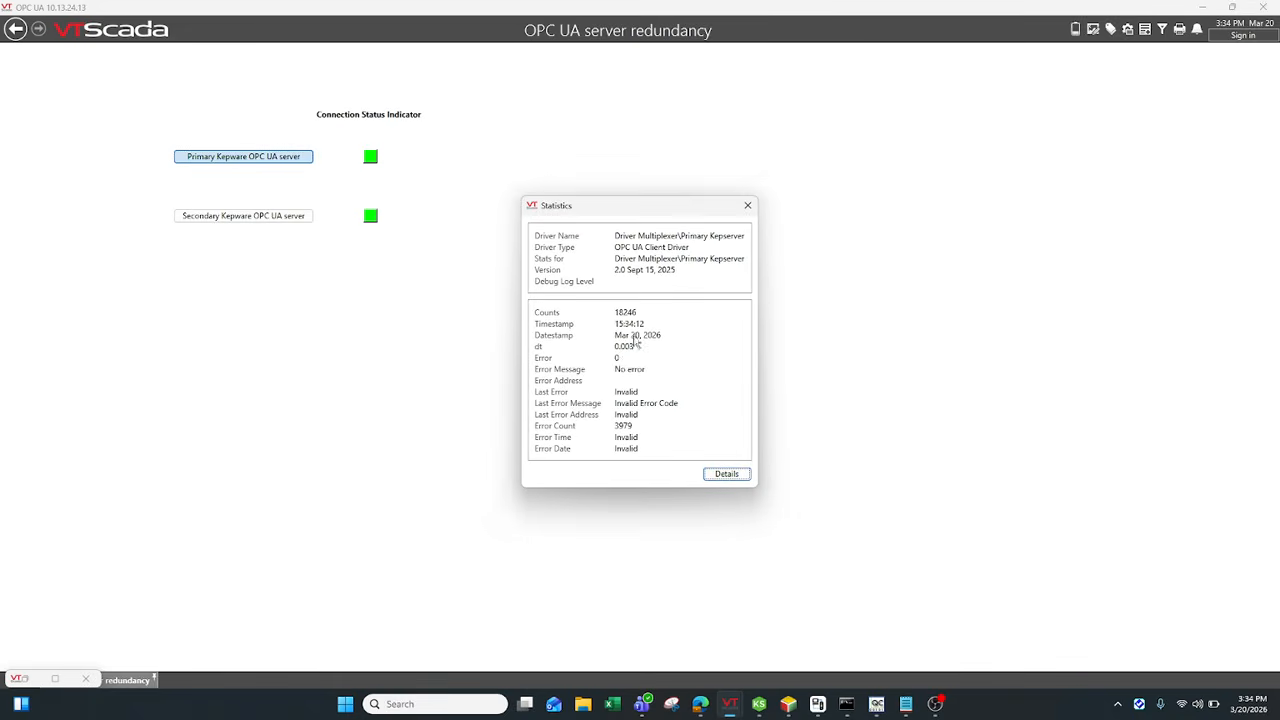
{"action": "left_click", "coordinate": [271, 217]}
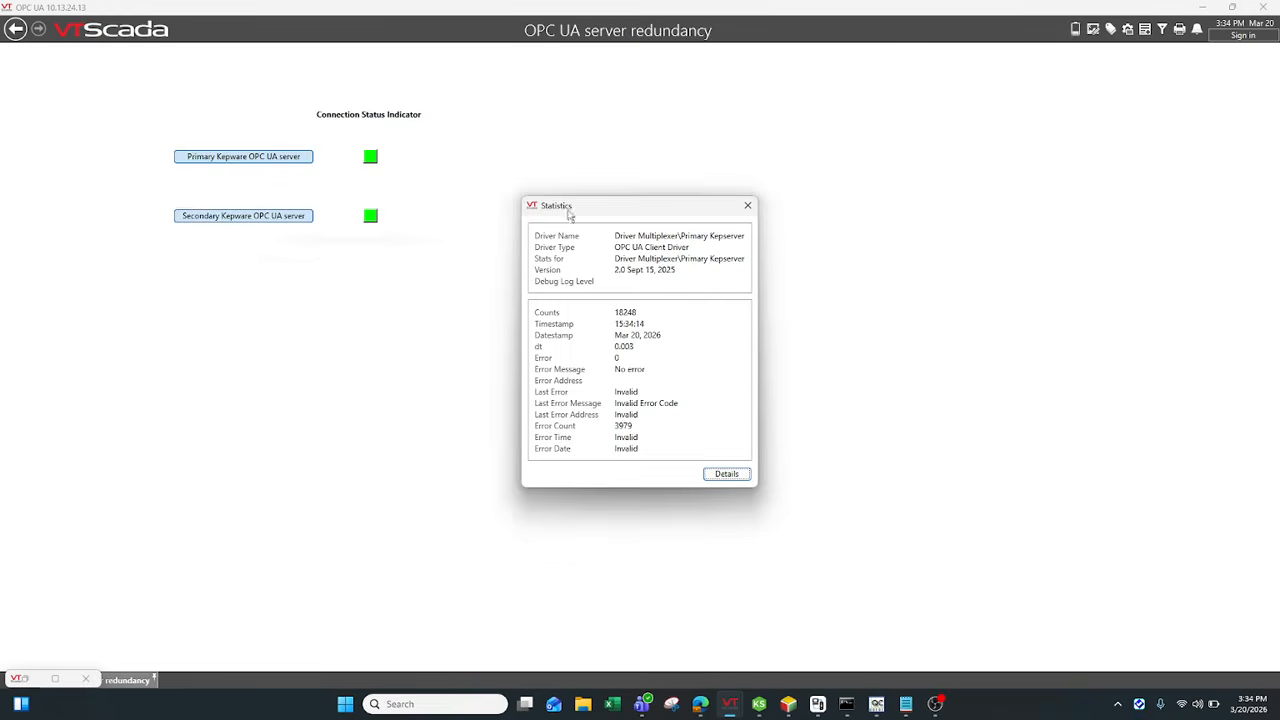
{"action": "left_click_drag", "start_coordinate": [560, 207], "coordinate": [837, 210]}
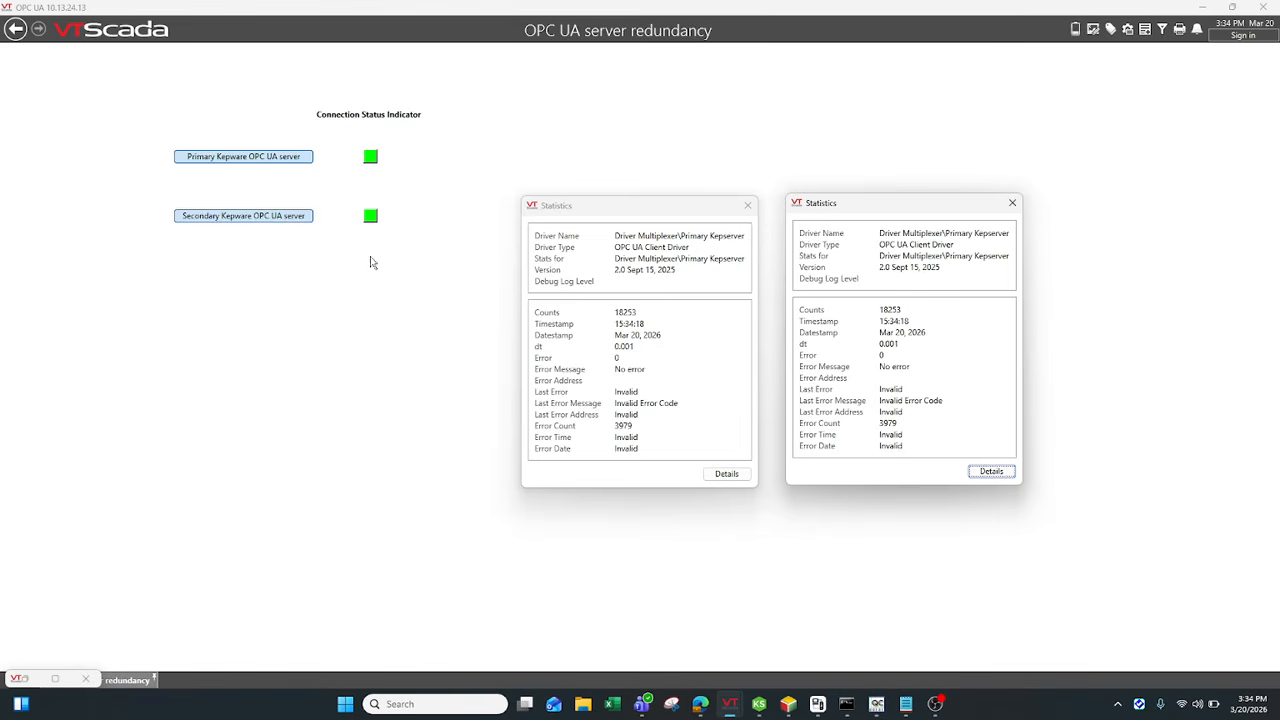
Start a tag import from the Primary Kepserver driver in the Tag Browser and deselect everything under Objects
{"action": "left_click", "coordinate": [1110, 29]}
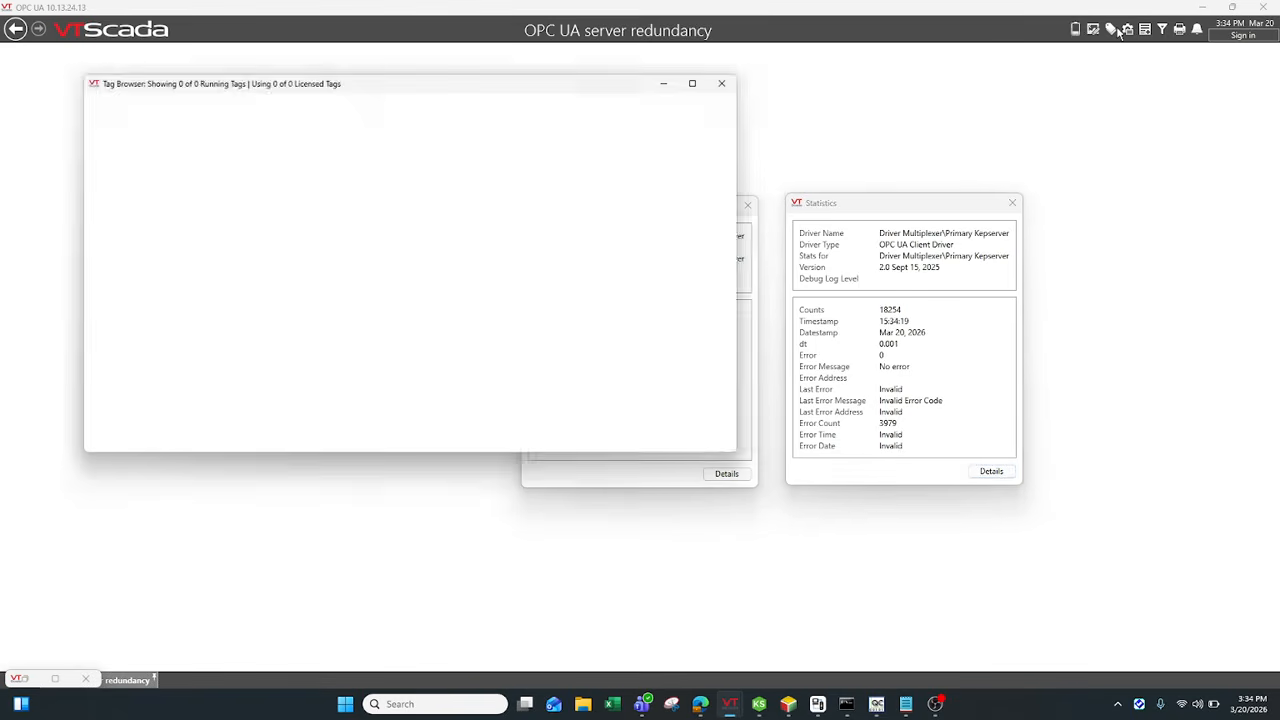
{"action": "left_click", "coordinate": [720, 40]}
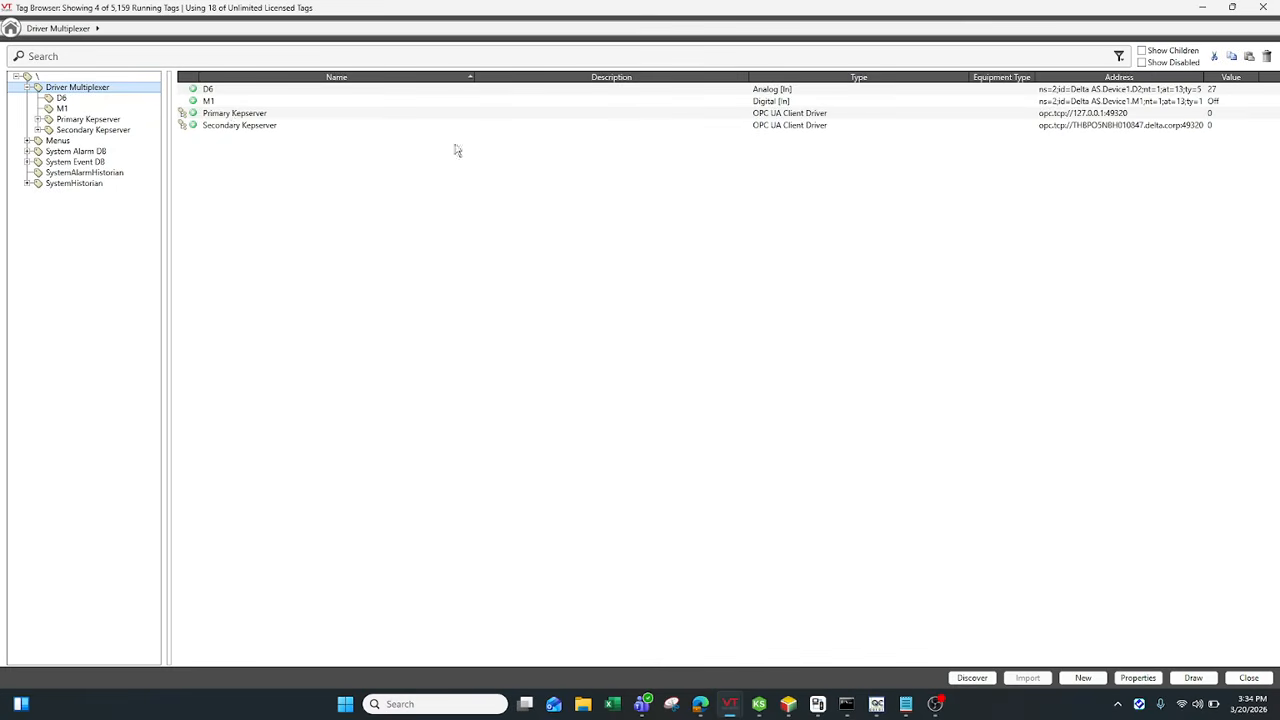
{"action": "left_click", "coordinate": [230, 115]}
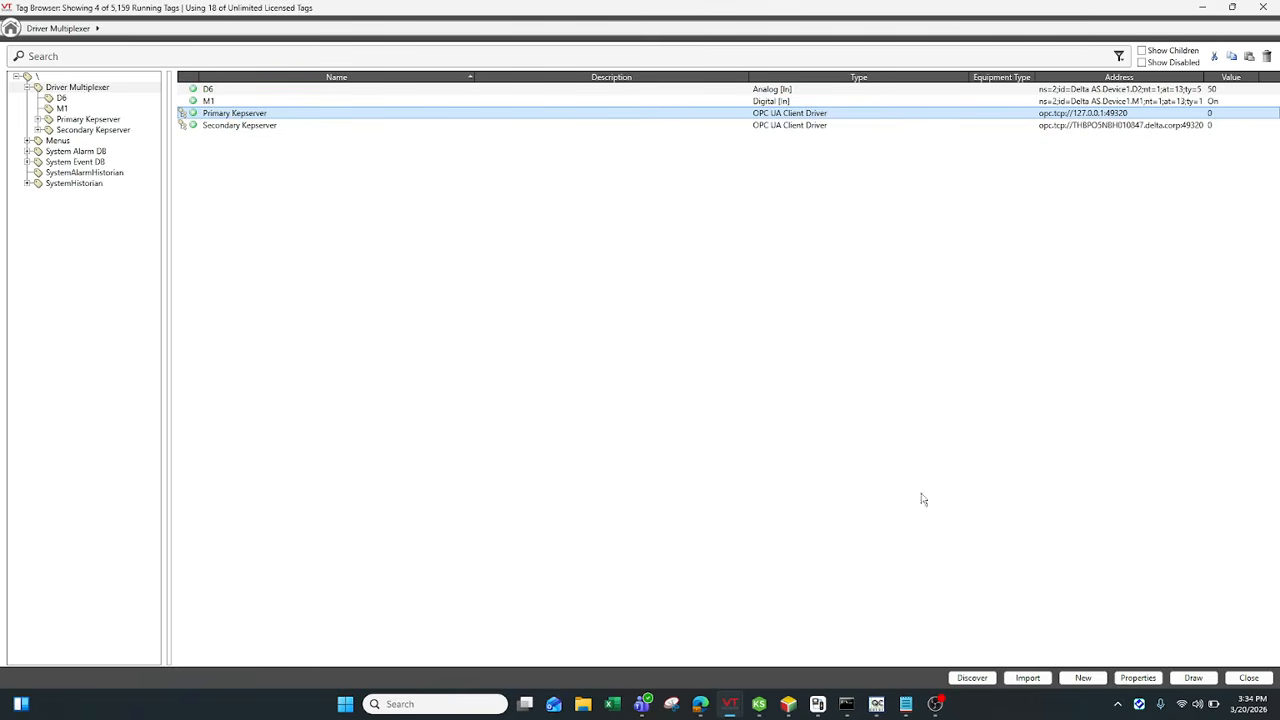
{"action": "left_click", "coordinate": [1030, 679]}
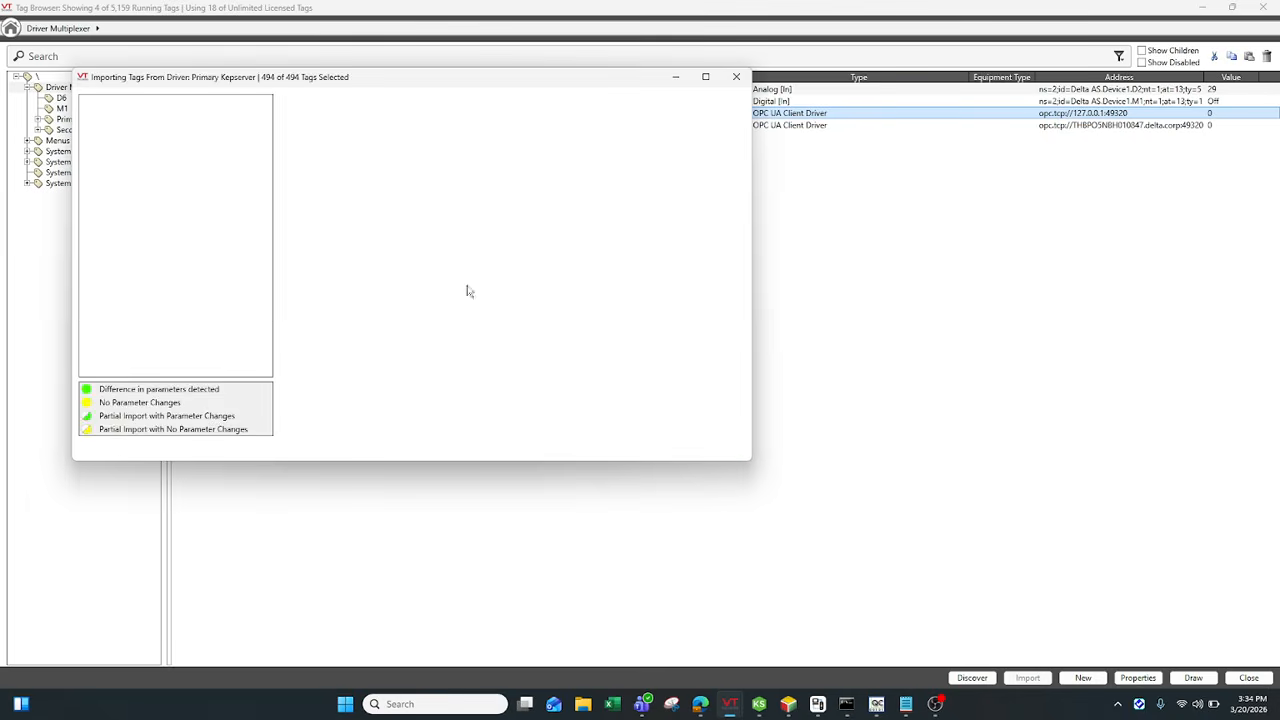
{"action": "left_click", "coordinate": [99, 111]}
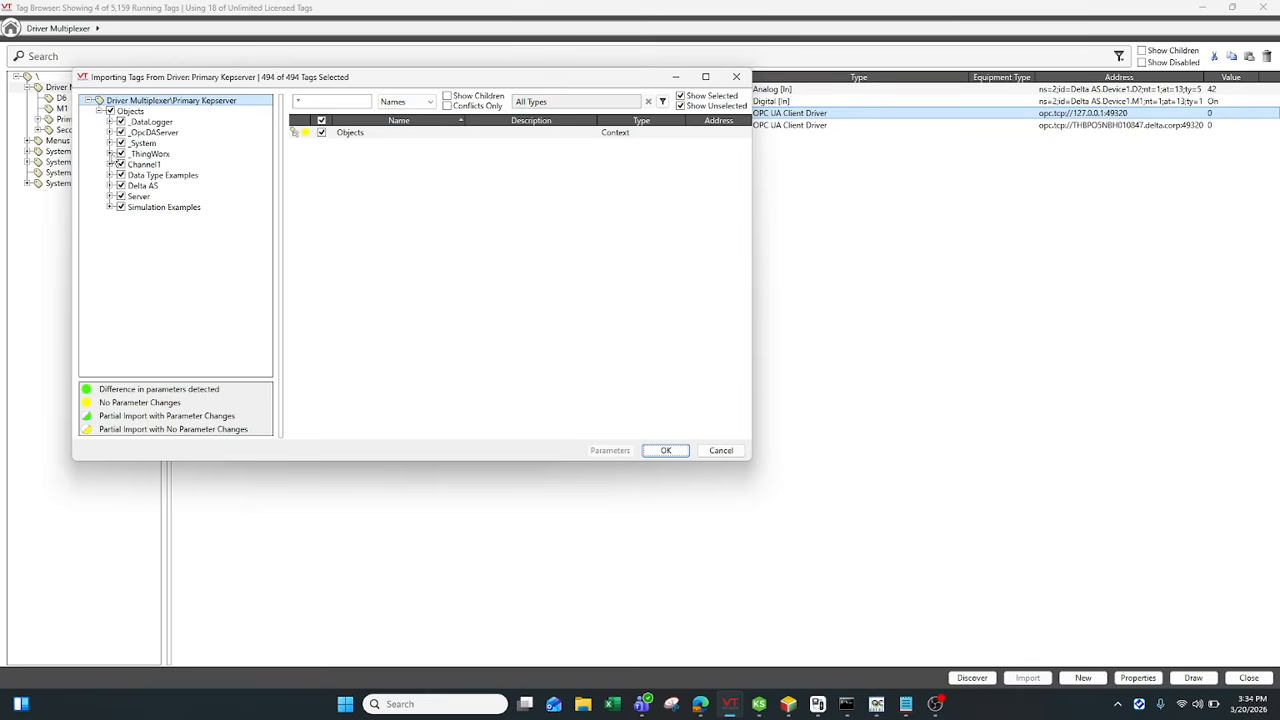
{"action": "left_click", "coordinate": [114, 112]}
{"action": "left_click", "coordinate": [110, 111]}
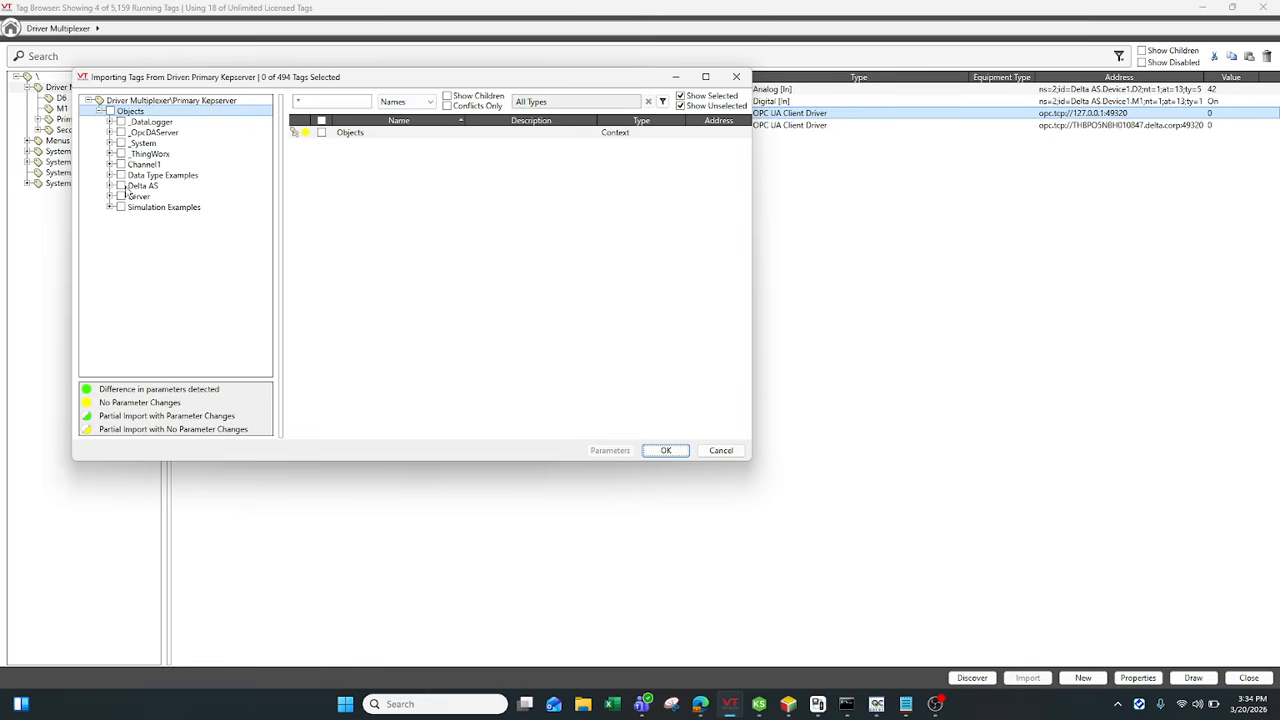
Try selecting D2, D4, D6 and M1 under Delta AS Device1 for import, and abort the import
{"action": "left_click", "coordinate": [110, 186]}
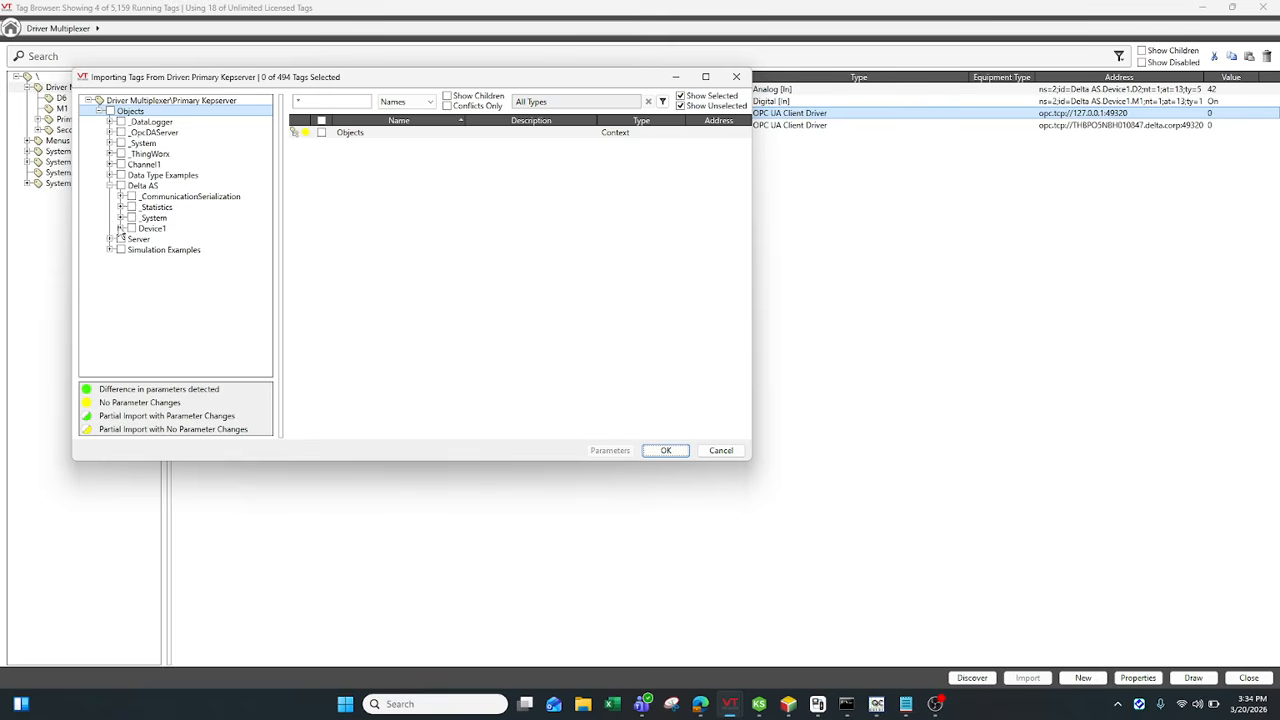
{"action": "left_click", "coordinate": [120, 229]}
{"action": "left_click", "coordinate": [142, 260]}
{"action": "left_click", "coordinate": [142, 271]}
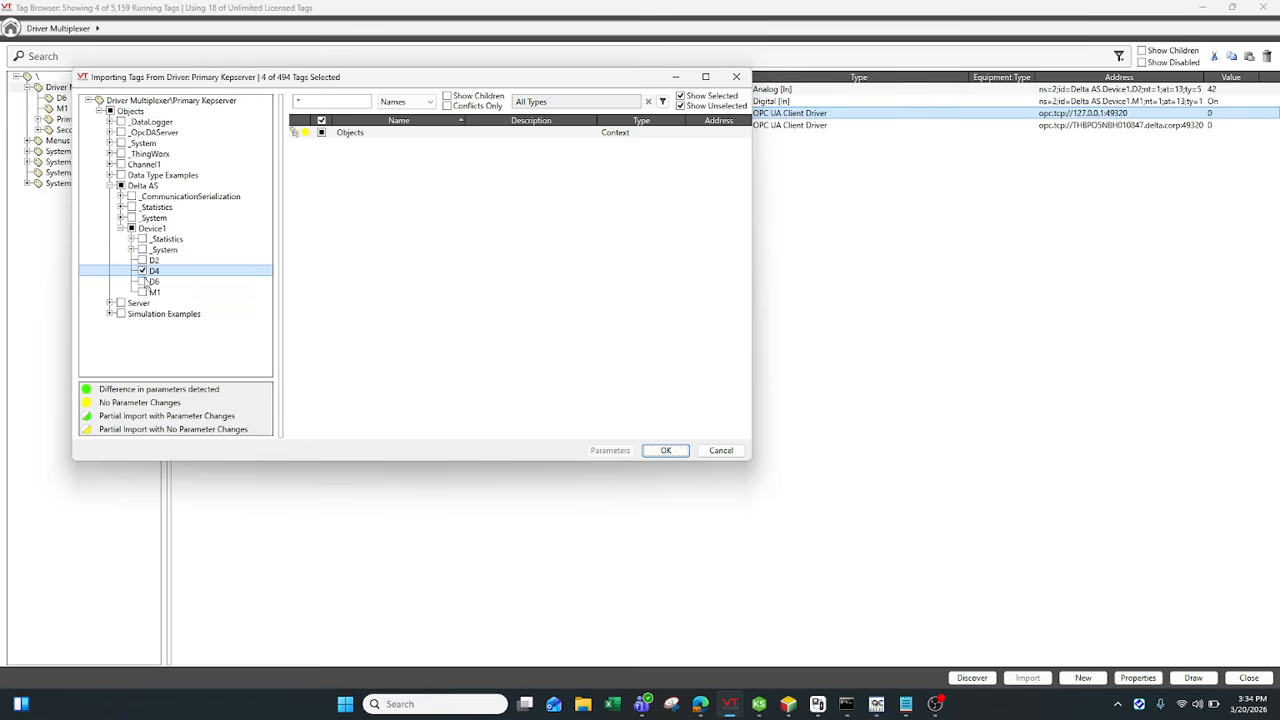
{"action": "left_click", "coordinate": [142, 282]}
{"action": "left_click", "coordinate": [142, 292]}
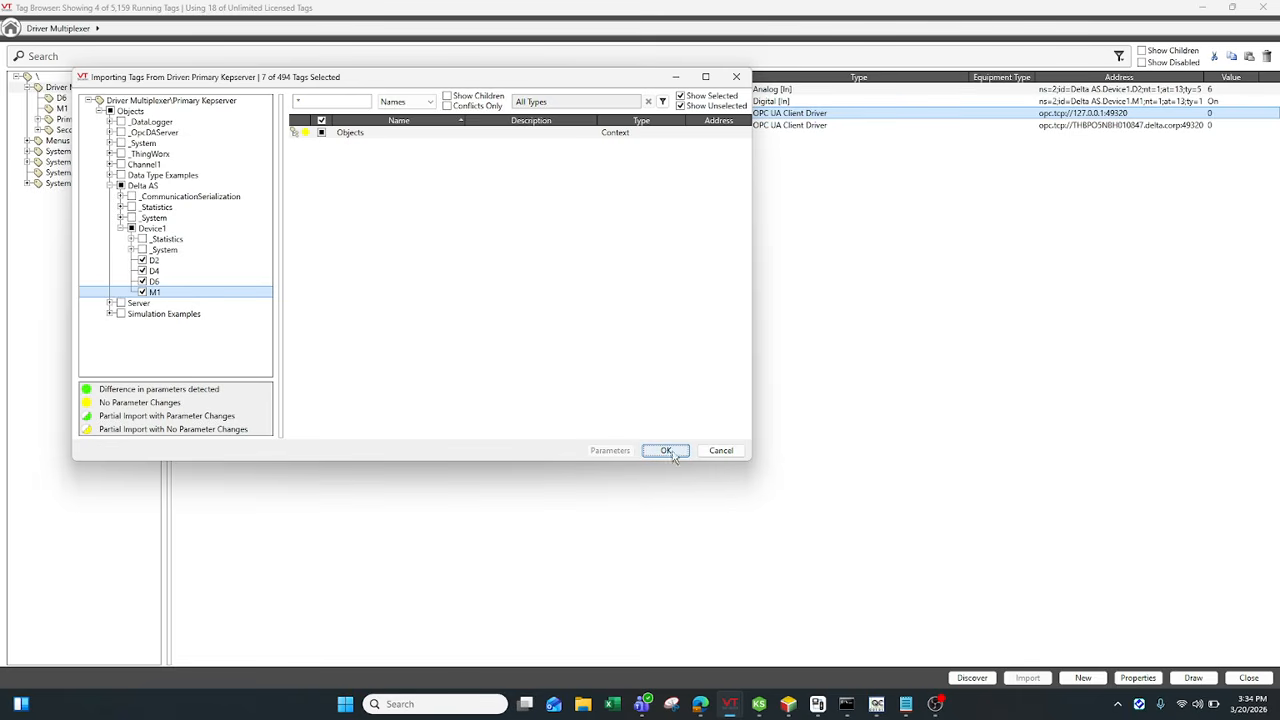
{"action": "left_click", "coordinate": [736, 79]}
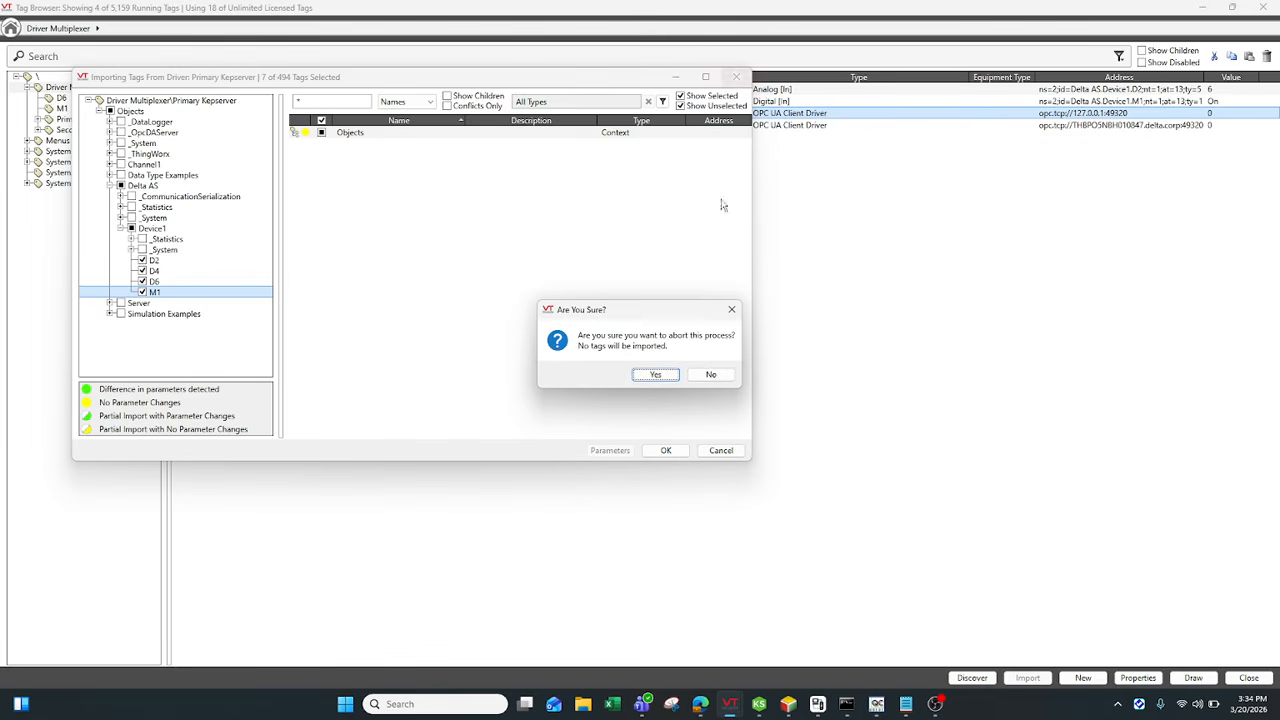
{"action": "left_click", "coordinate": [709, 376]}
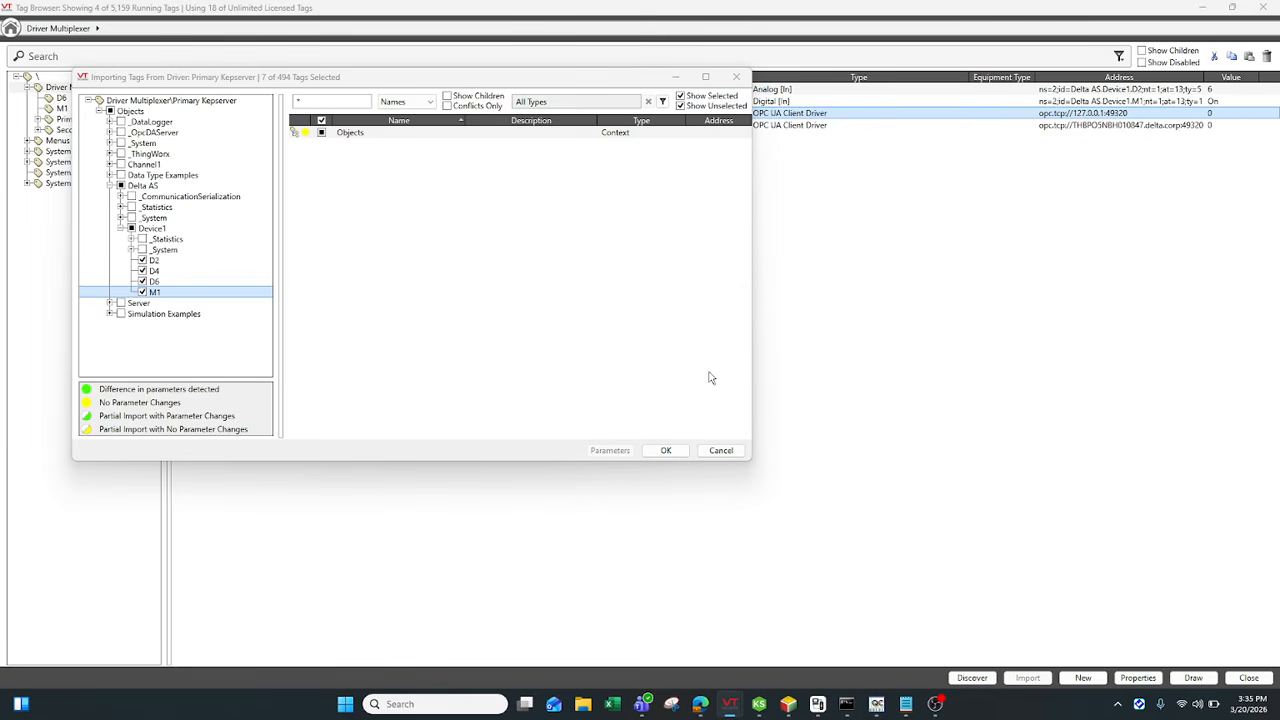
{"action": "left_click", "coordinate": [714, 450]}
{"action": "left_click", "coordinate": [657, 376]}
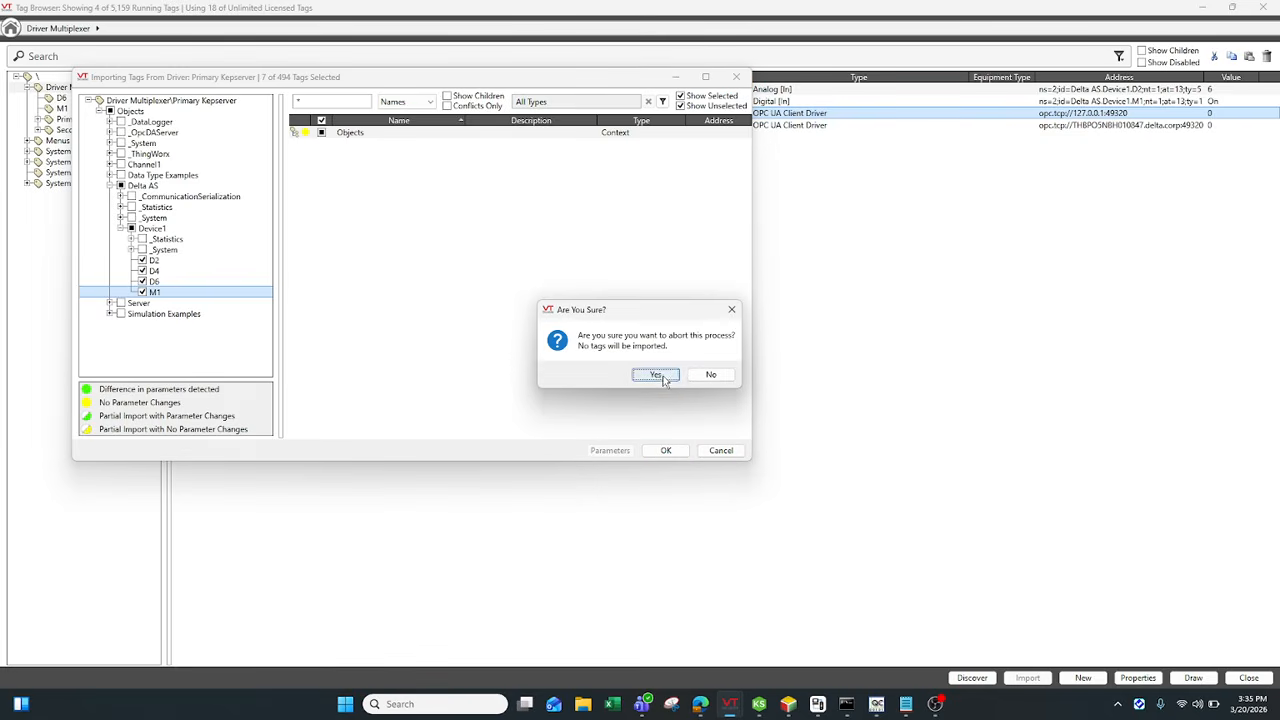
Open the Primary Kepserver driver in the Tag Browser and list its tags with all children shown
{"action": "double_click", "coordinate": [810, 115]}
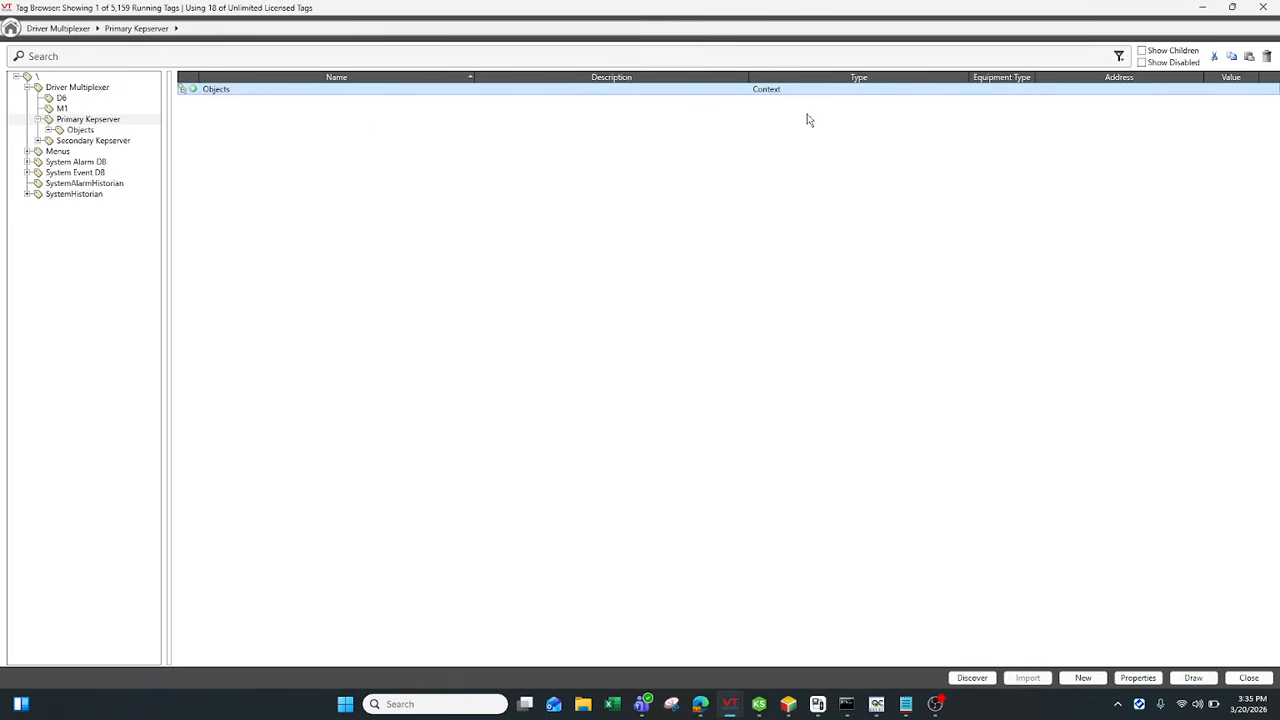
{"action": "double_click", "coordinate": [349, 92]}
{"action": "left_click", "coordinate": [100, 120]}
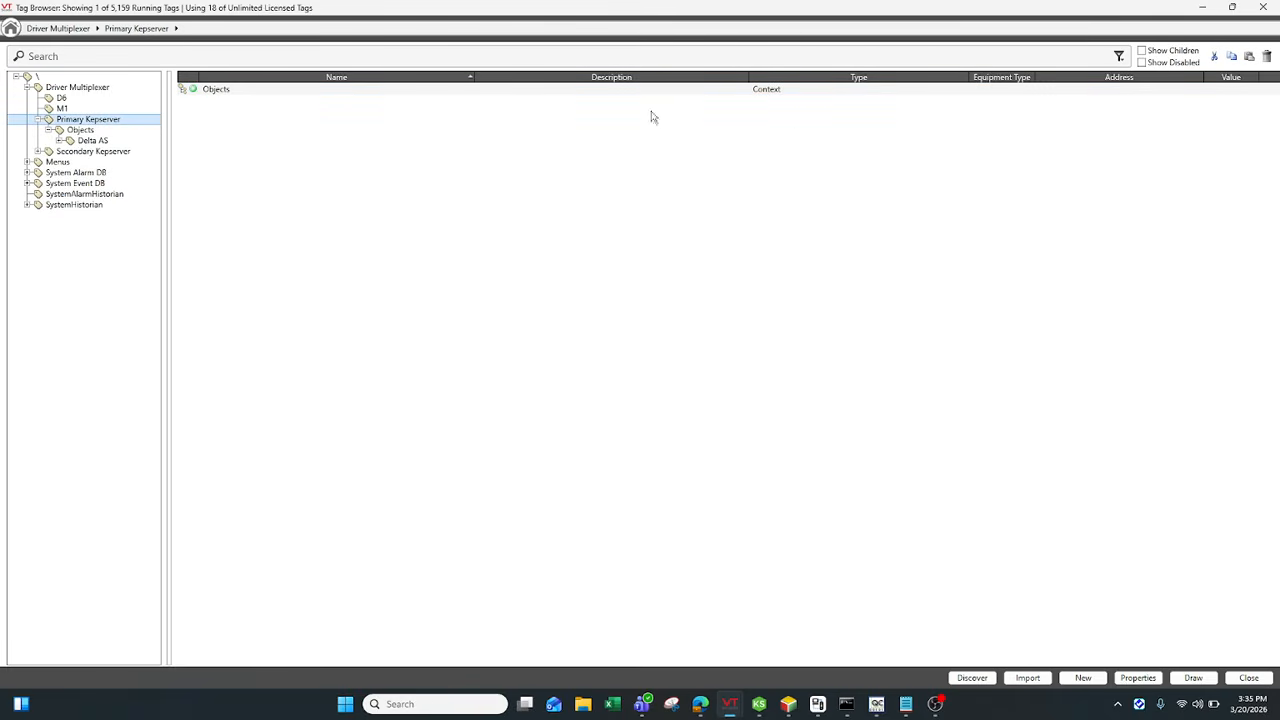
{"action": "left_click", "coordinate": [1145, 52]}
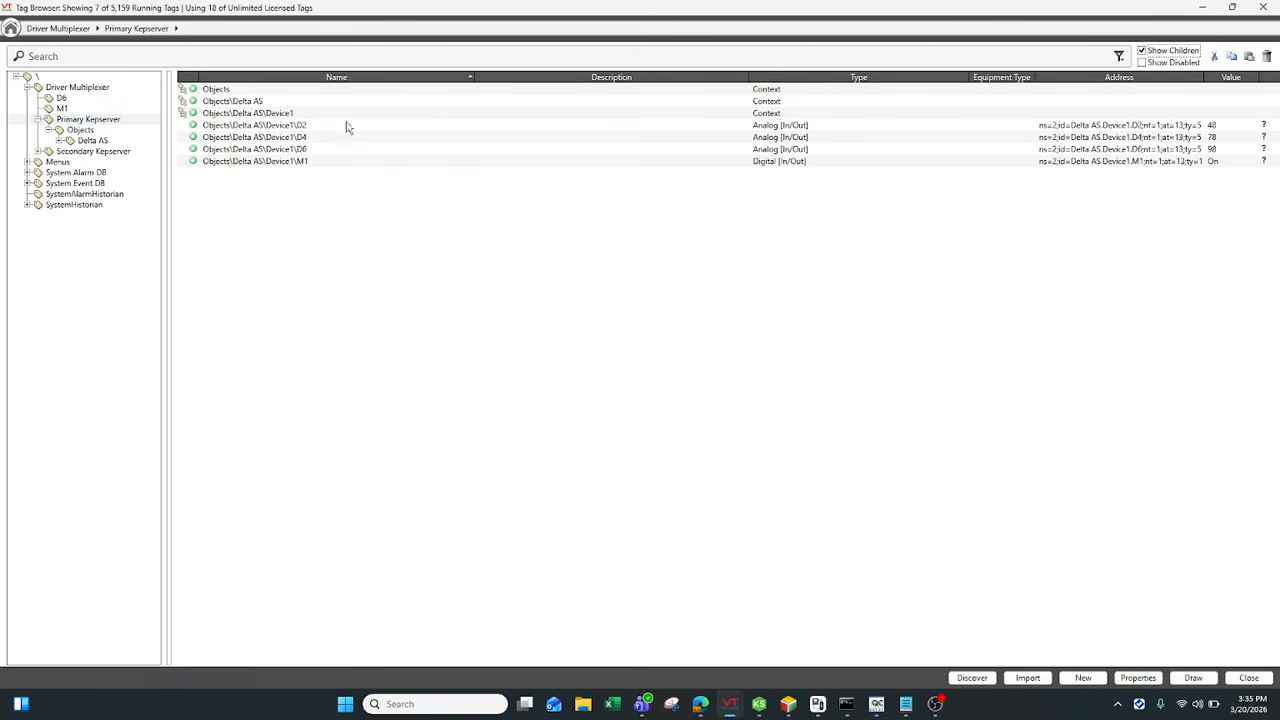
Review the hierarchy under Primary Kepserver, from Objects through Delta AS and Device1 to tags D2, D4, D6 and M1
{"action": "left_click", "coordinate": [326, 124]}
{"action": "left_click", "coordinate": [257, 93]}
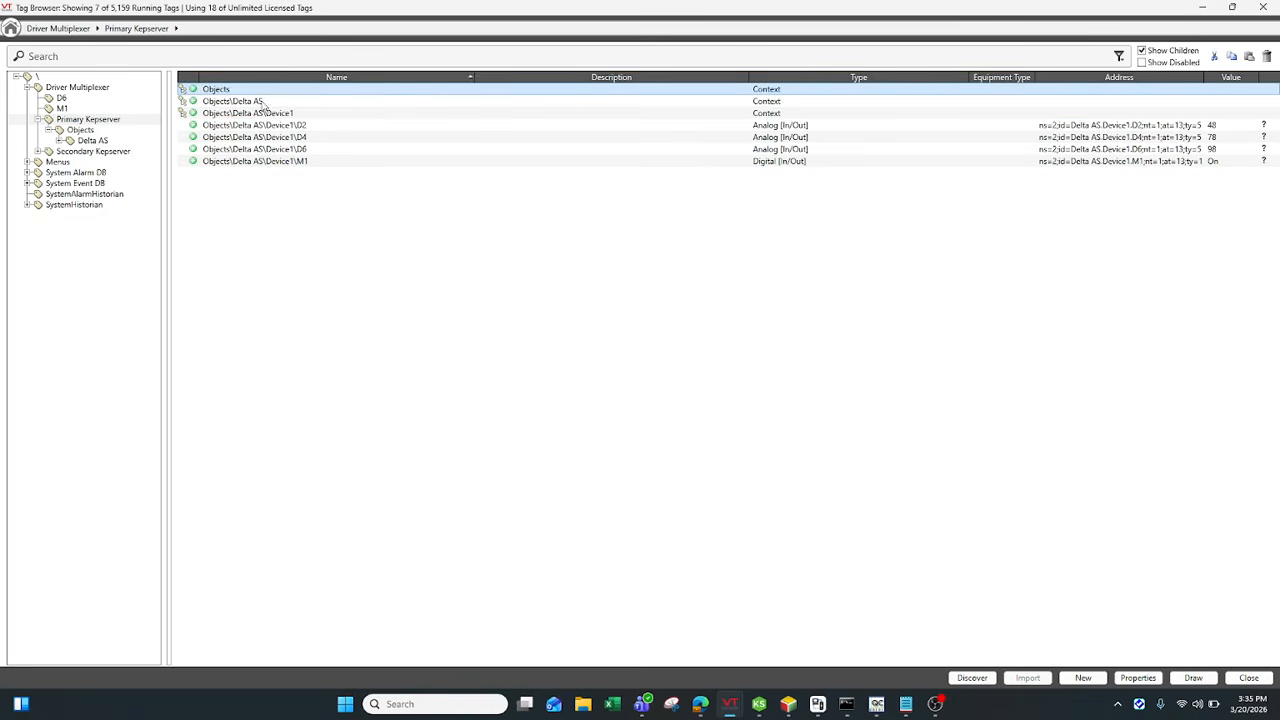
{"action": "left_click", "coordinate": [265, 102]}
{"action": "left_click", "coordinate": [270, 125]}
{"action": "left_click", "coordinate": [275, 114]}
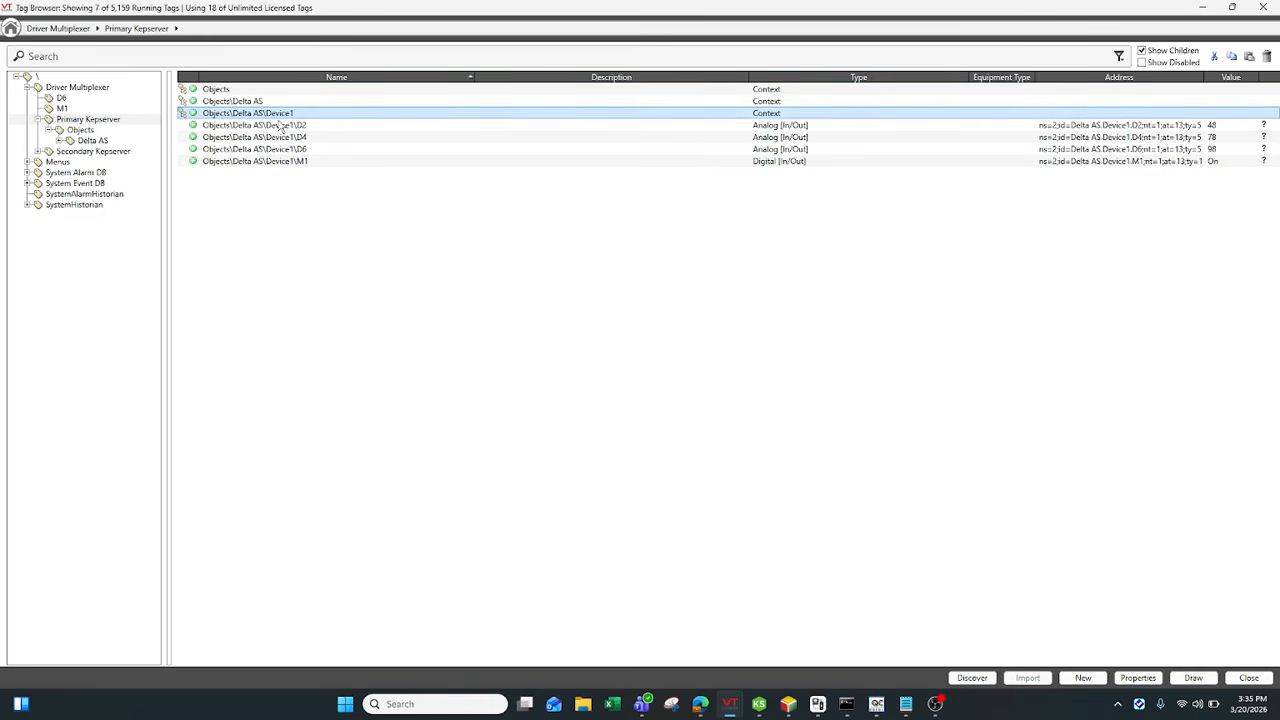
{"action": "left_click", "coordinate": [282, 126]}
{"action": "left_click", "coordinate": [263, 161]}
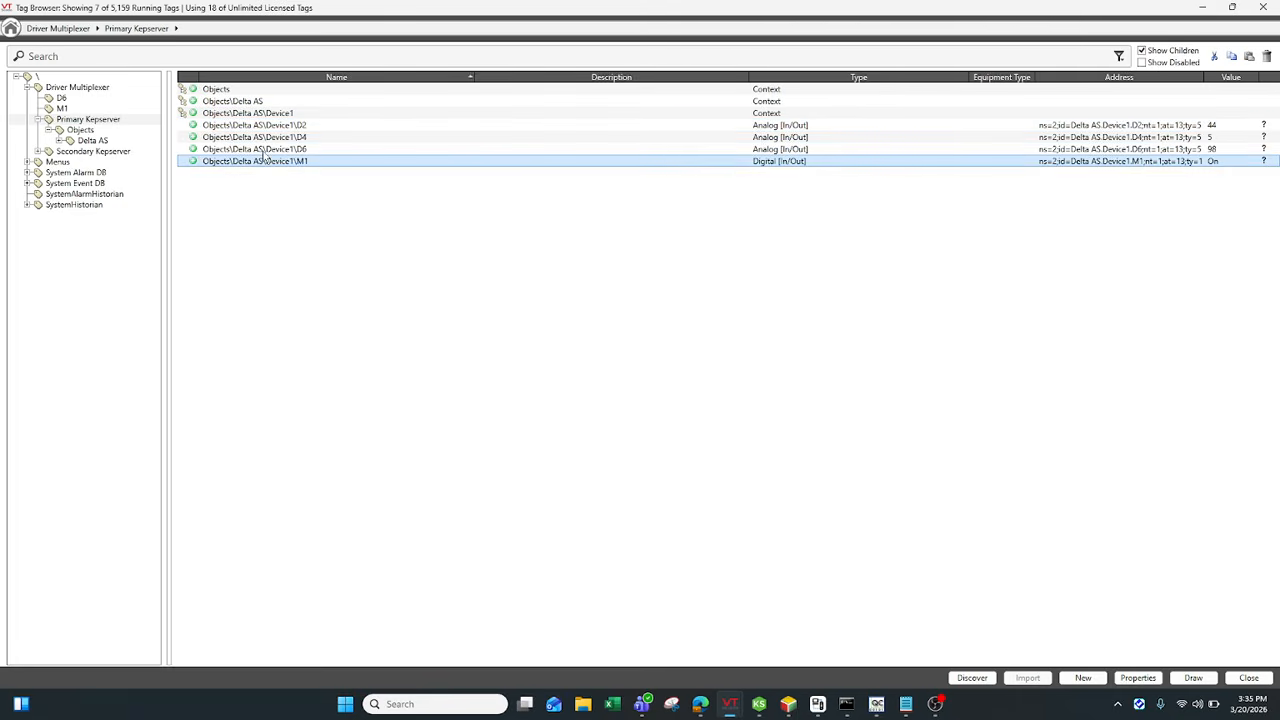
{"action": "left_click", "coordinate": [276, 150]}
{"action": "left_click", "coordinate": [314, 128]}
{"action": "left_click", "coordinate": [315, 141]}
{"action": "left_click", "coordinate": [318, 151]}
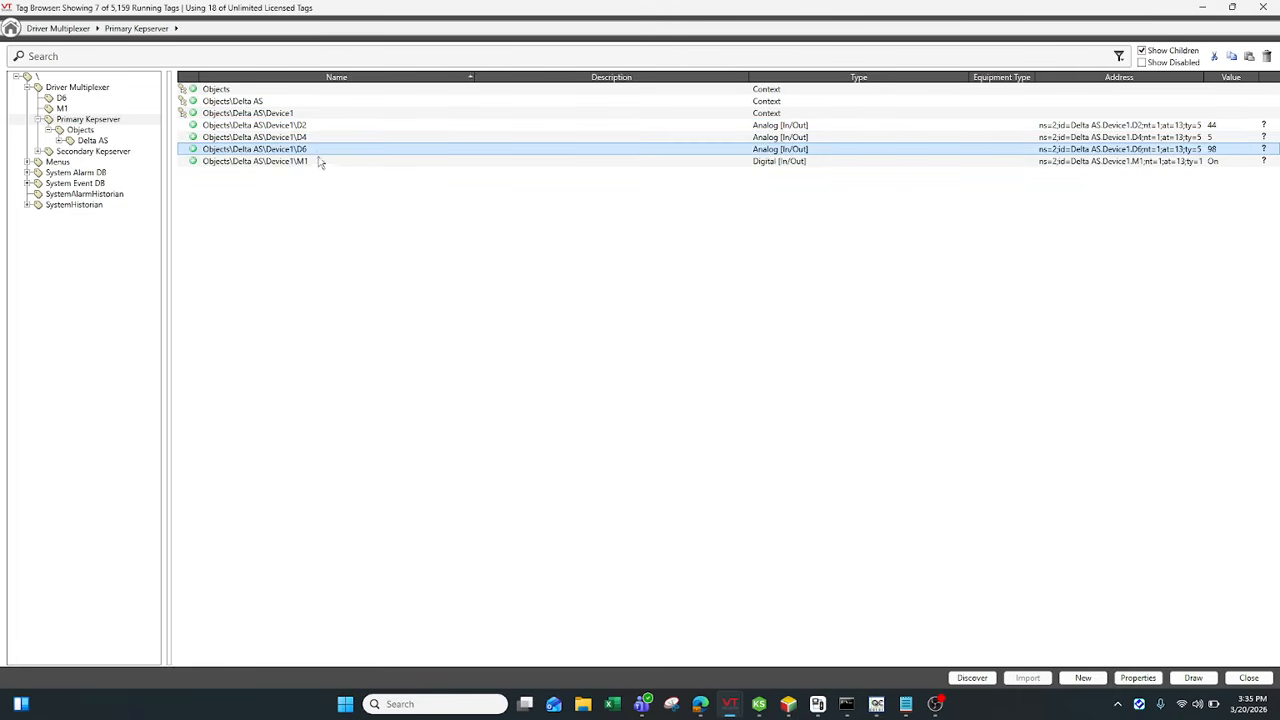
{"action": "left_click", "coordinate": [320, 162]}
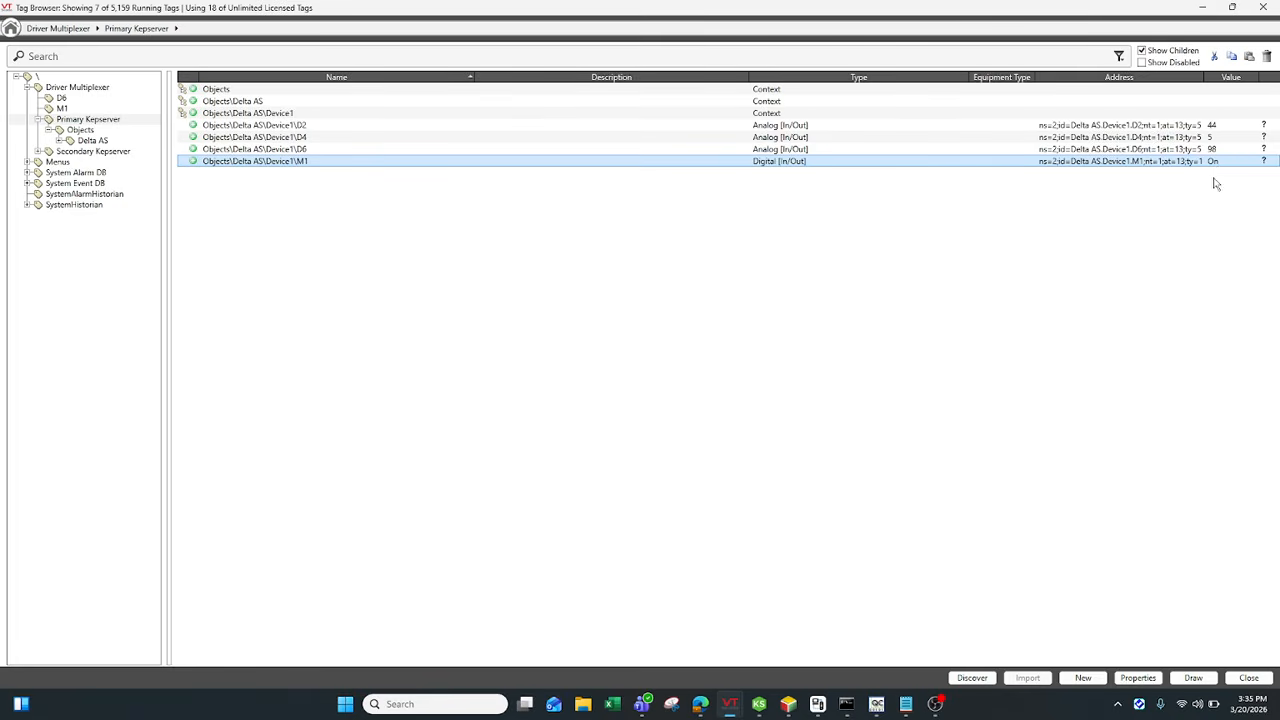
Examine the live values of the D2, D4, D6 and M1 tags under Primary Kepserver
{"action": "left_click", "coordinate": [1219, 127]}
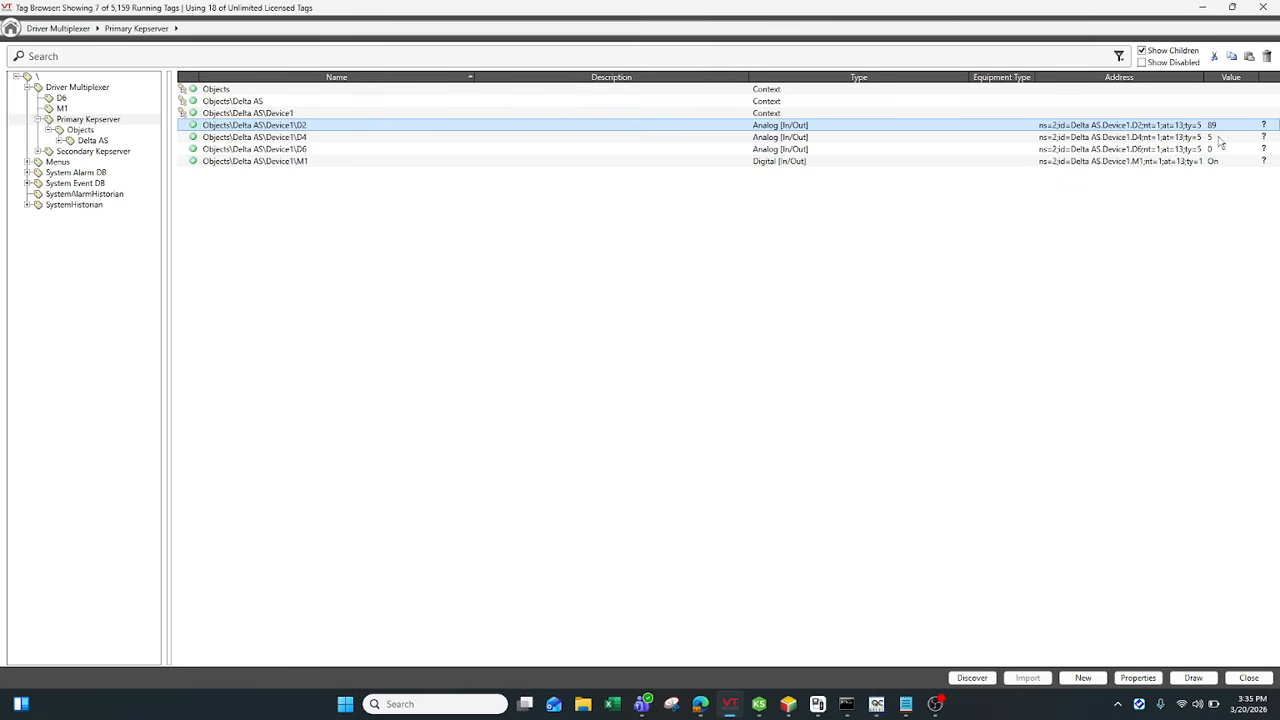
{"action": "left_click", "coordinate": [1218, 138]}
{"action": "left_click", "coordinate": [1218, 149]}
{"action": "left_click", "coordinate": [1217, 139]}
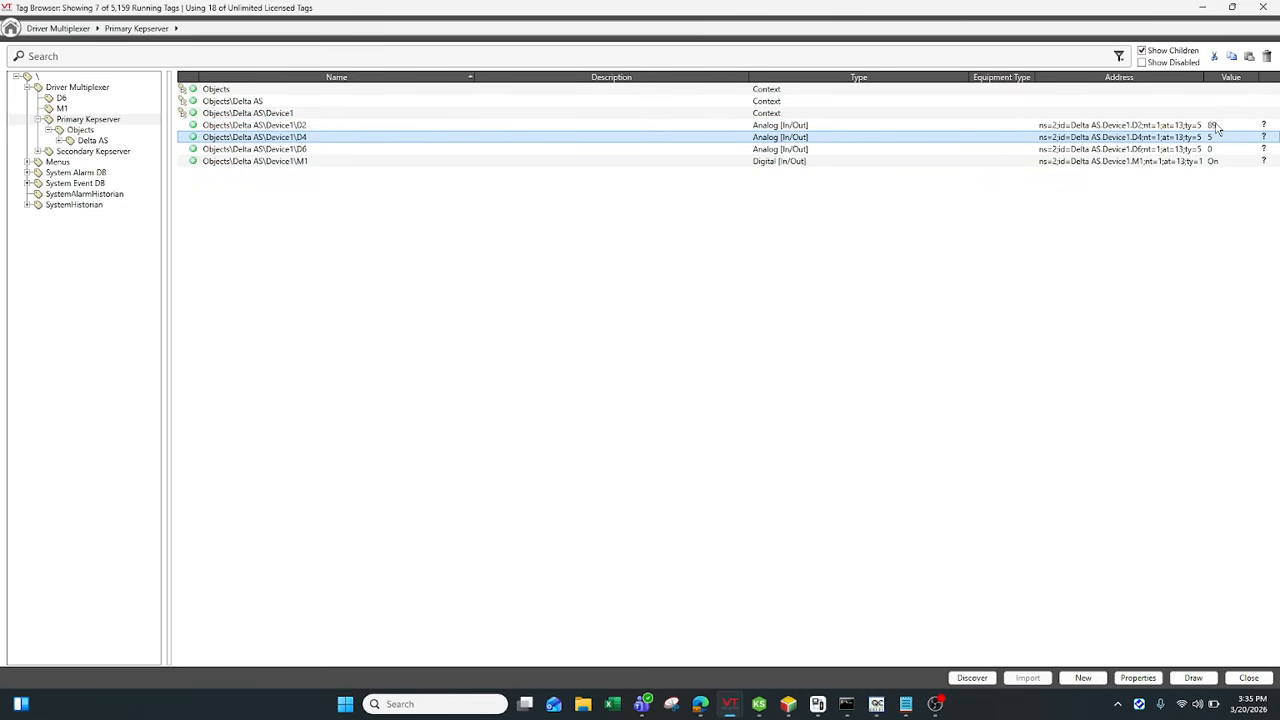
{"action": "left_click", "coordinate": [1217, 127]}
{"action": "left_click", "coordinate": [1215, 138]}
{"action": "left_click", "coordinate": [1213, 149]}
{"action": "left_click", "coordinate": [1212, 161]}
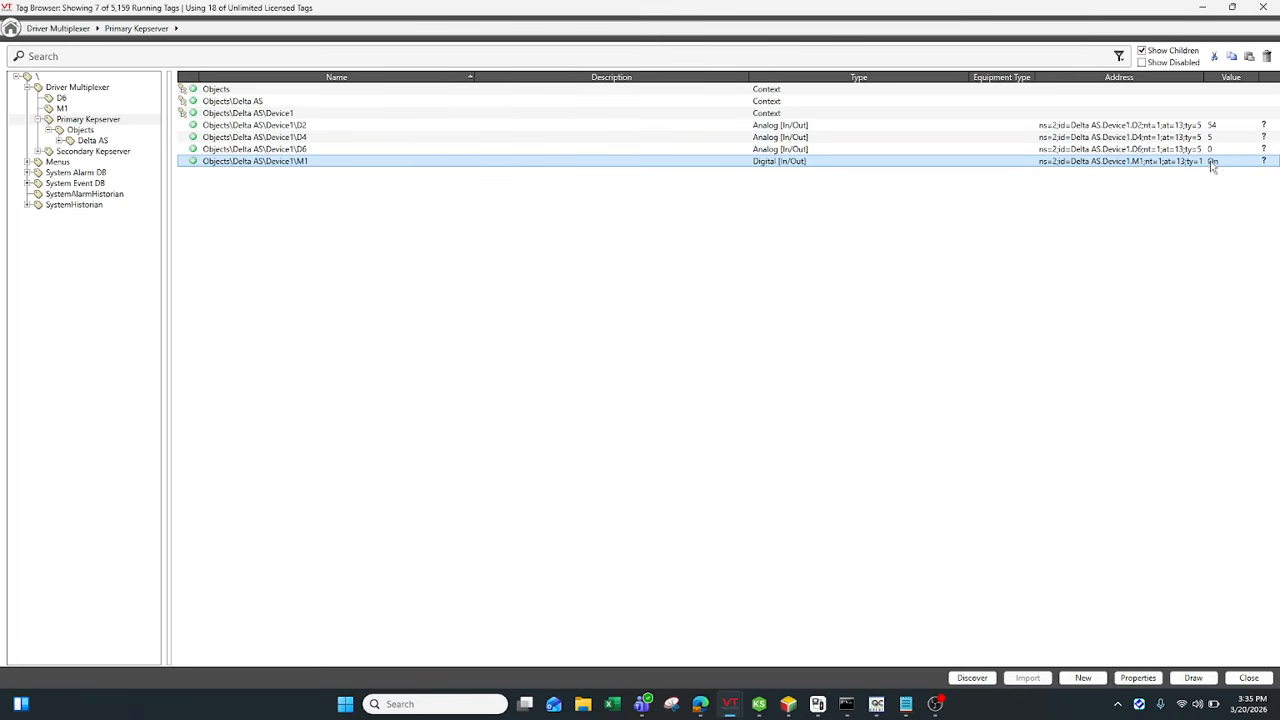
List the Secondary Kepserver tags and the whole Driver Multiplexer tree to compare the live values from both servers
{"action": "left_click", "coordinate": [95, 153]}
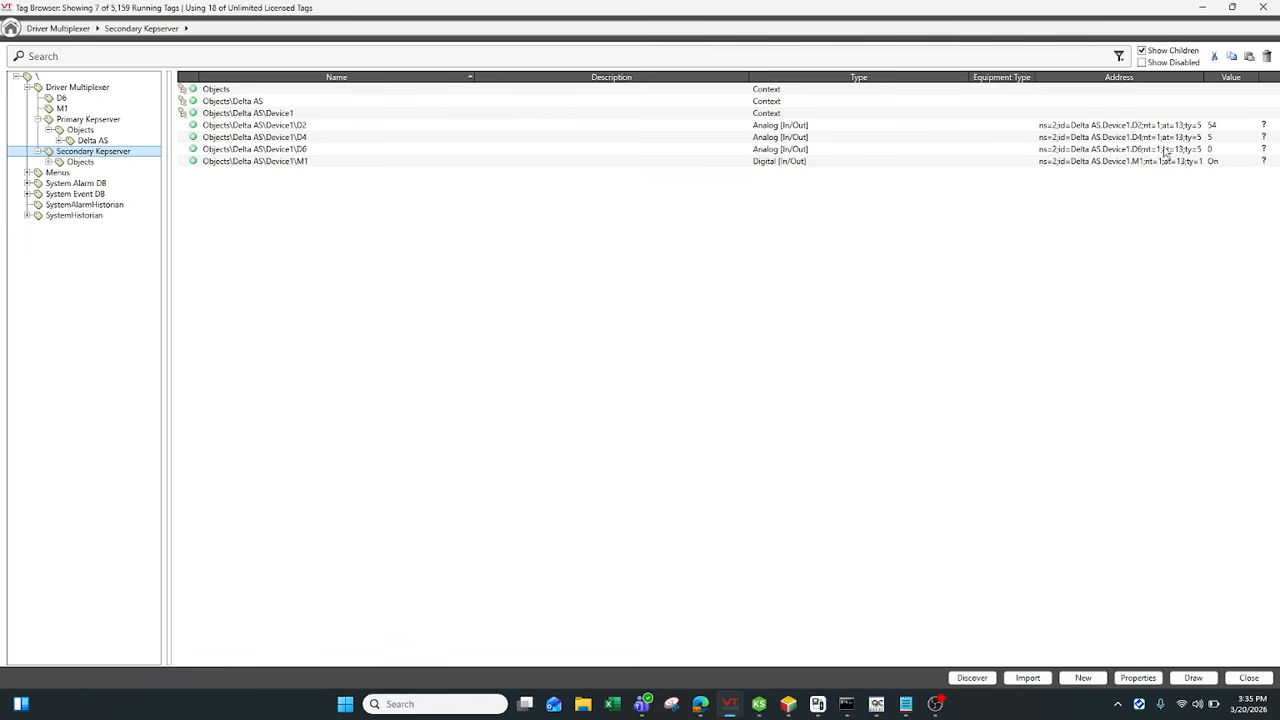
{"action": "left_click", "coordinate": [125, 91]}
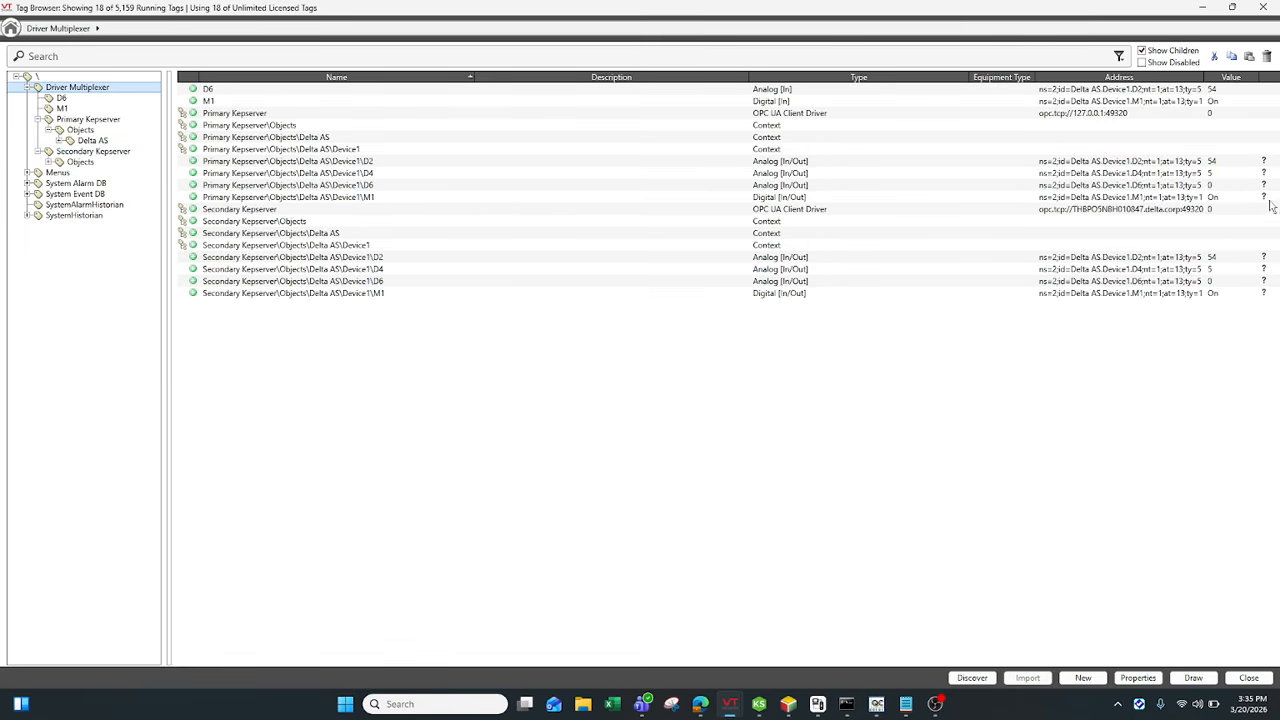
{"action": "left_click", "coordinate": [1197, 163]}
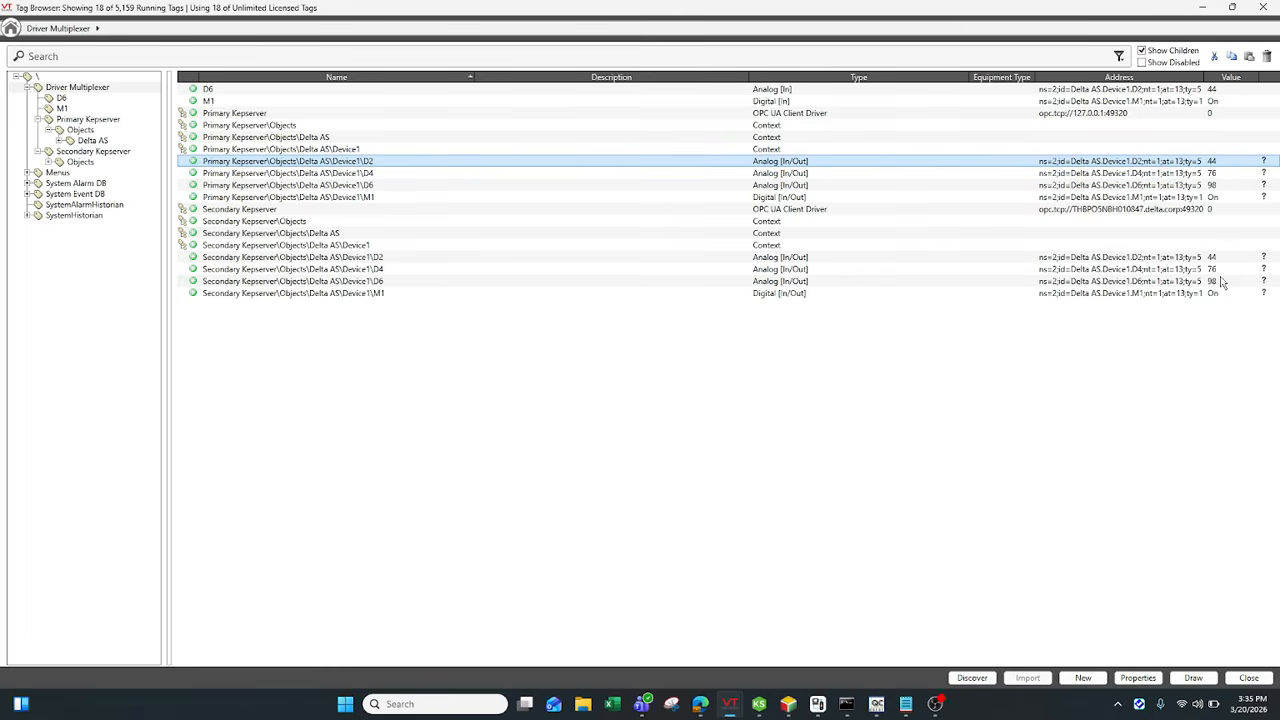
{"action": "left_click", "coordinate": [1221, 199]}
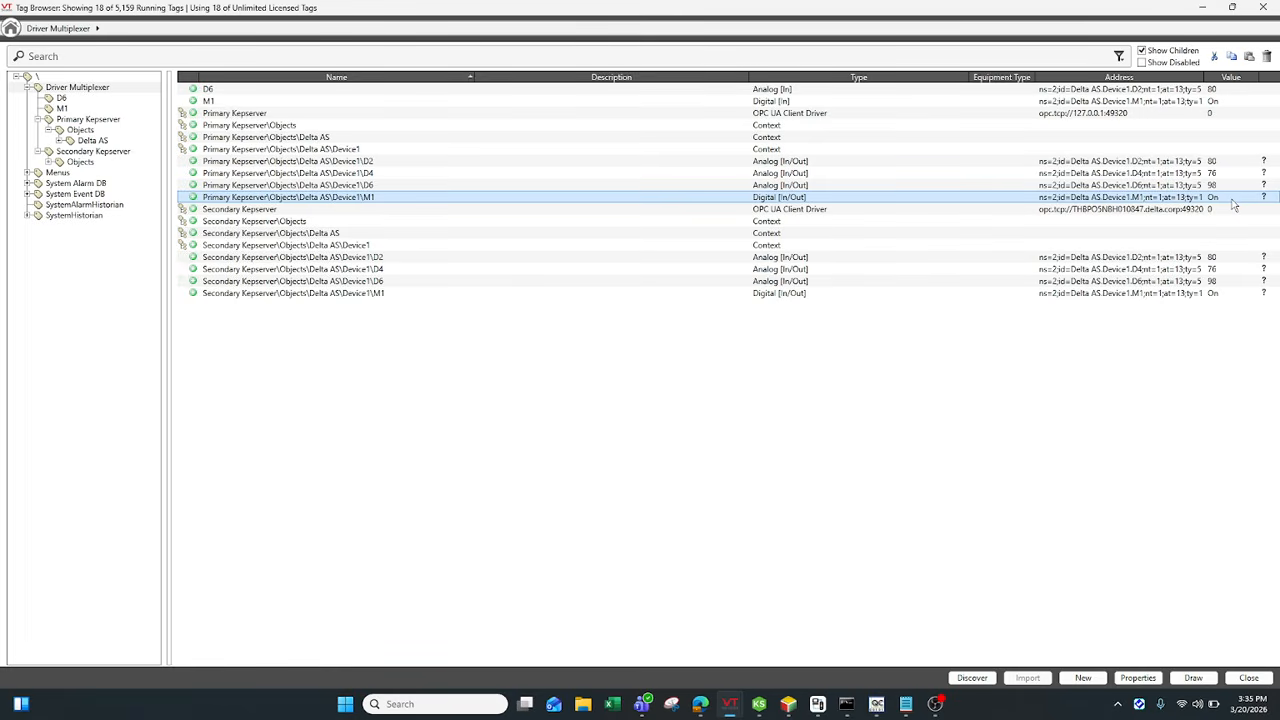
{"action": "left_click", "coordinate": [1173, 163]}
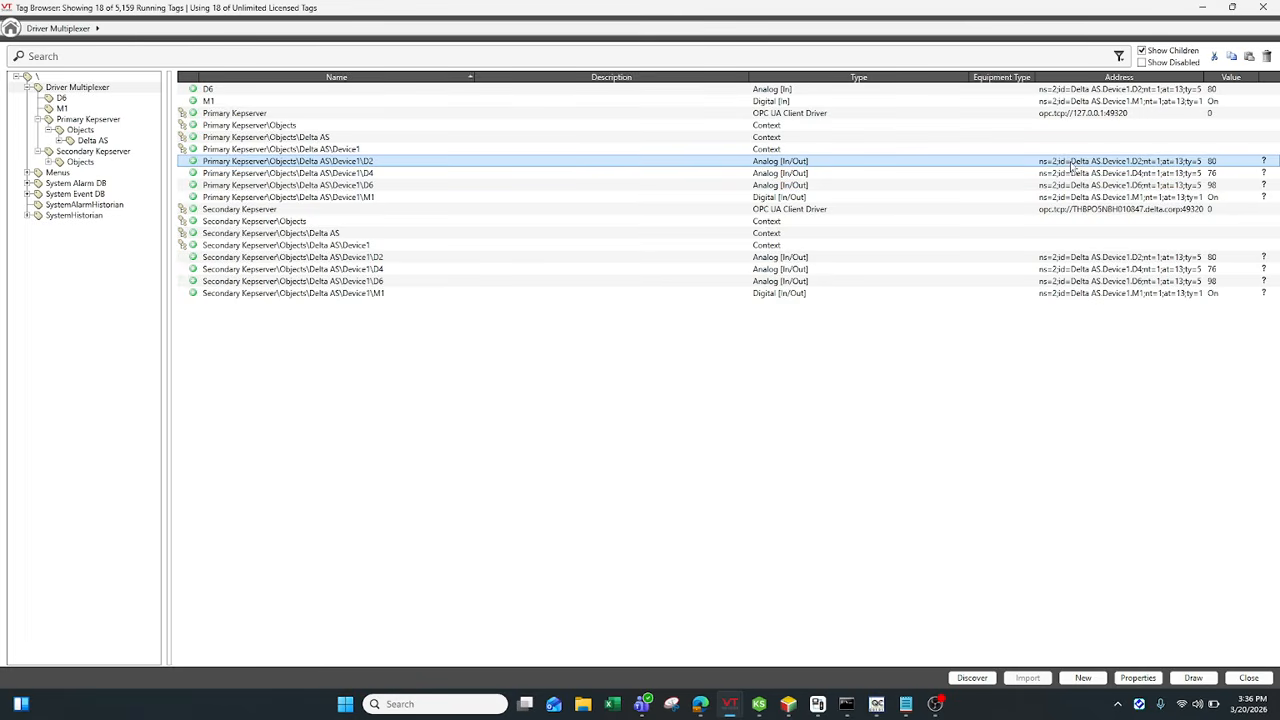
Inspect the I/O properties of Primary Kepserver's D2 tag and its read address in the OPC UA address selector, and close them
{"action": "right_click", "coordinate": [1078, 165]}
{"action": "left_click", "coordinate": [1097, 170]}
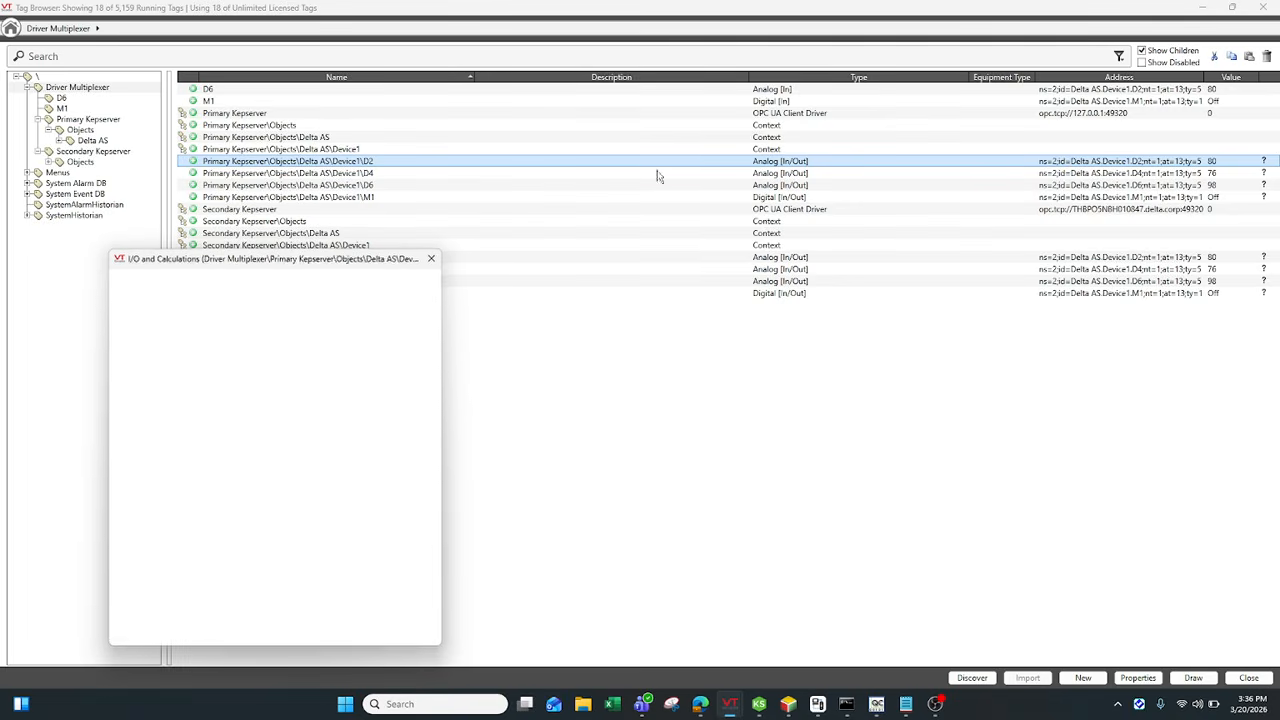
{"action": "left_click", "coordinate": [164, 283]}
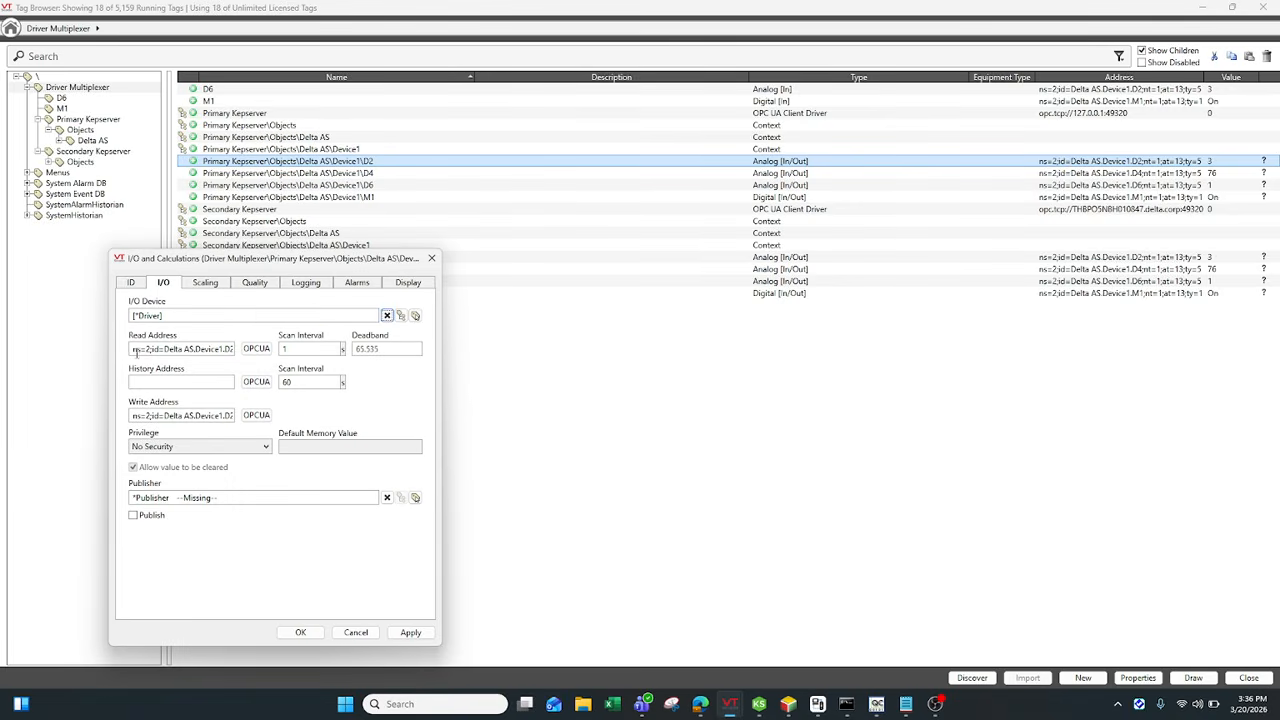
{"action": "left_click_drag", "start_coordinate": [136, 352], "coordinate": [232, 350]}
{"action": "left_click", "coordinate": [256, 348]}
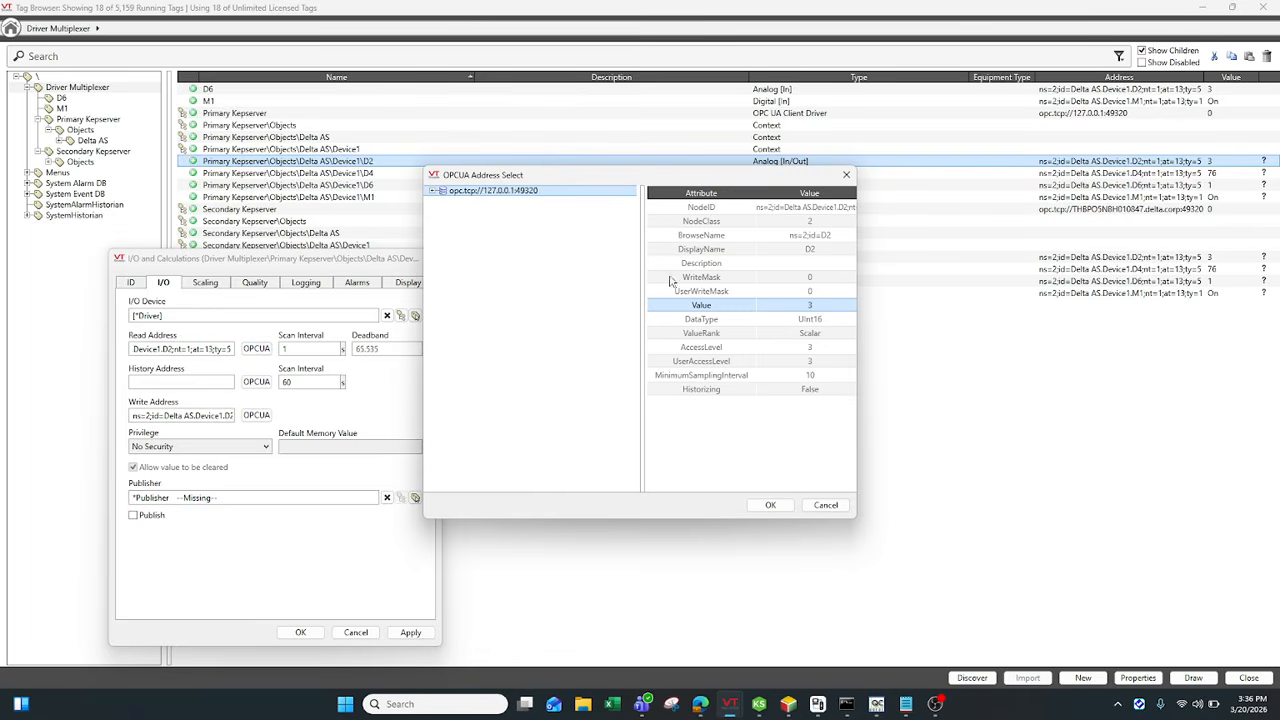
{"action": "left_click", "coordinate": [847, 176]}
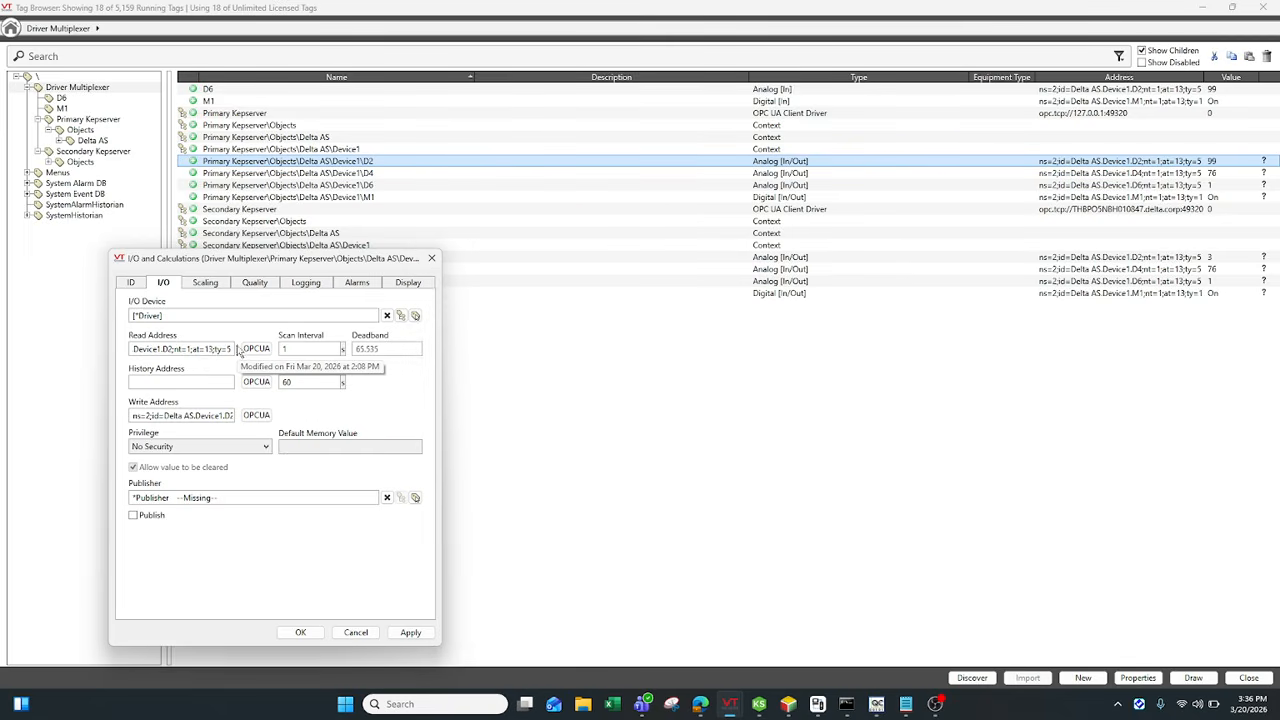
{"action": "left_click_drag", "start_coordinate": [134, 349], "coordinate": [232, 349]}
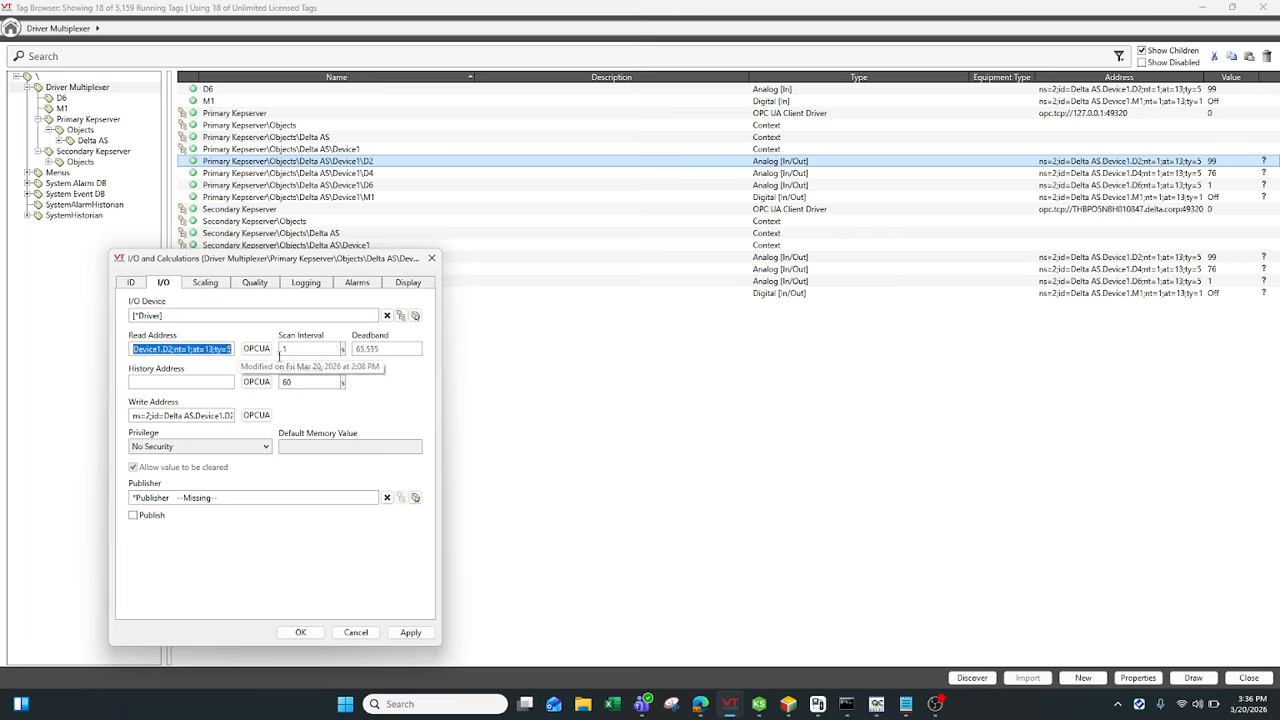
{"action": "left_click", "coordinate": [256, 348]}
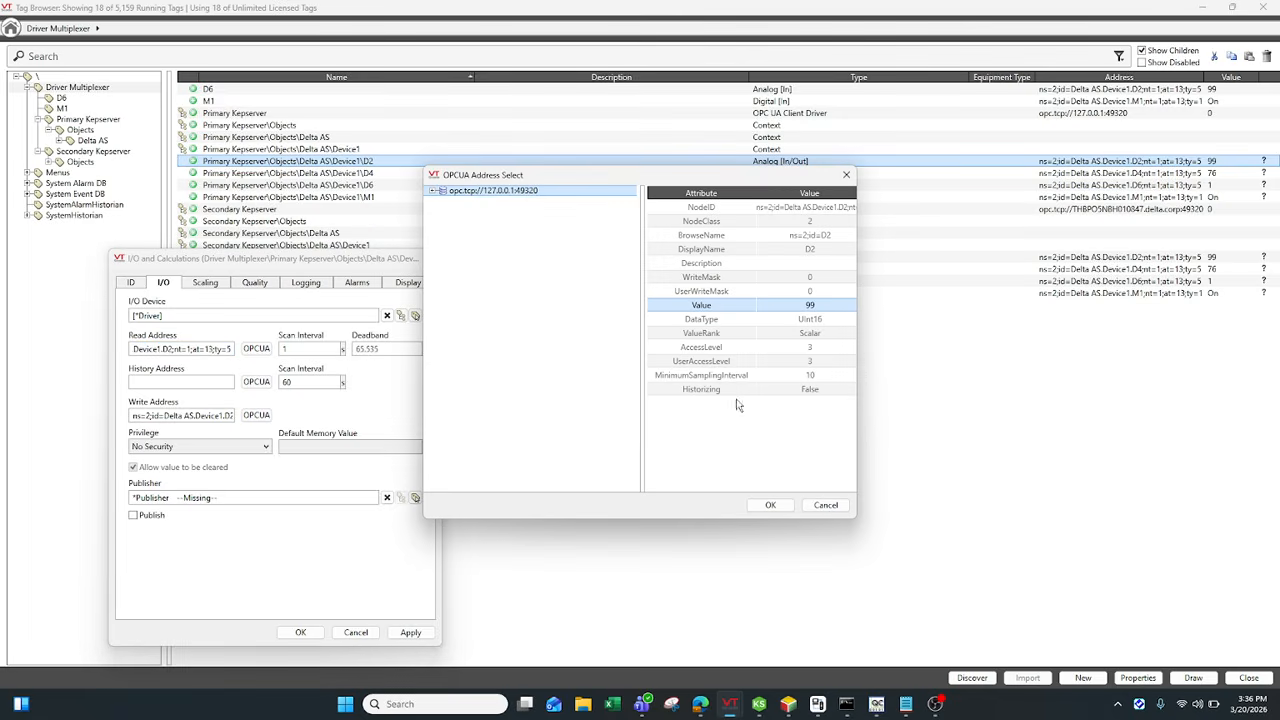
{"action": "left_click", "coordinate": [771, 505]}
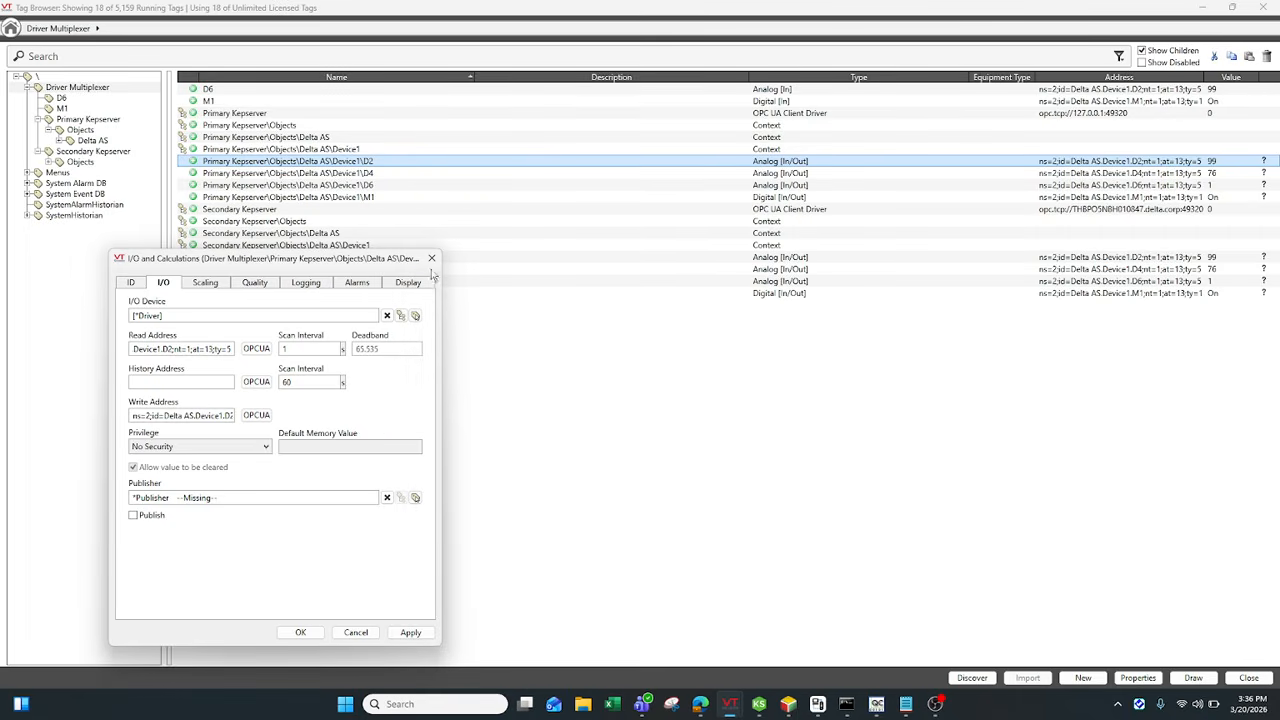
{"action": "left_click", "coordinate": [432, 259]}
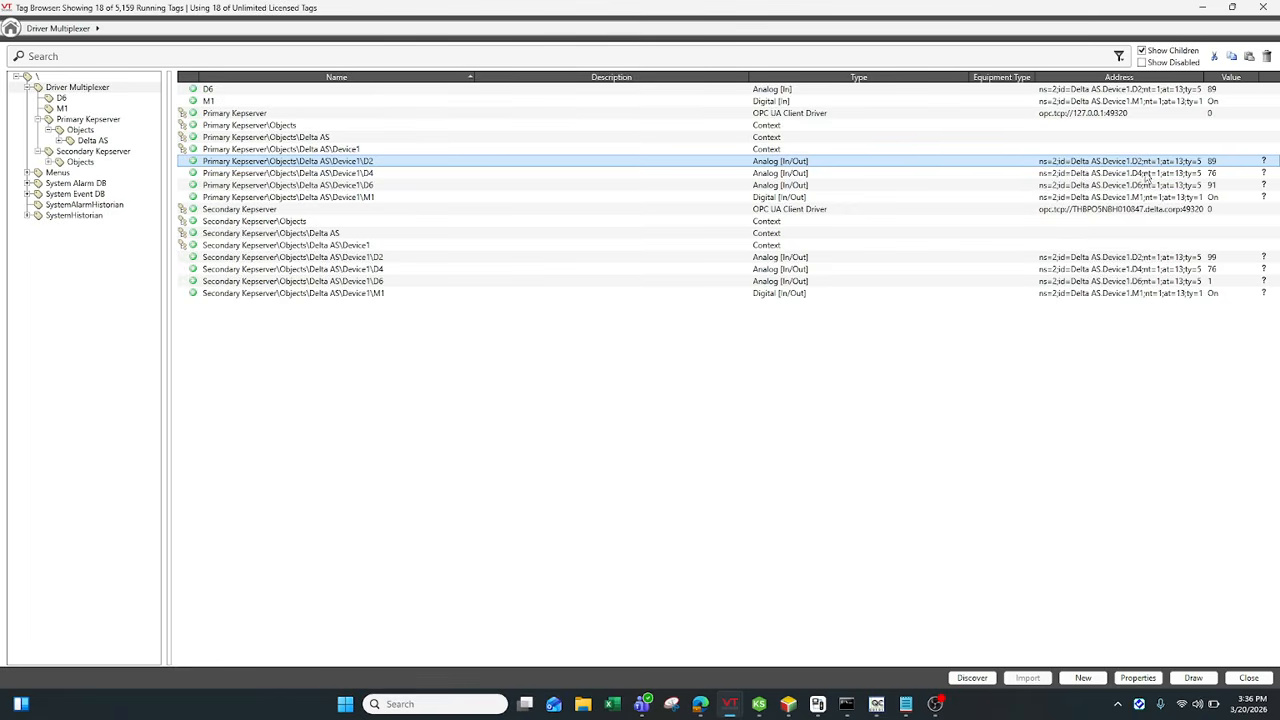
Narrow the Equipment Type column in the Driver Multiplexer tag list
{"action": "right_click", "coordinate": [1021, 160]}
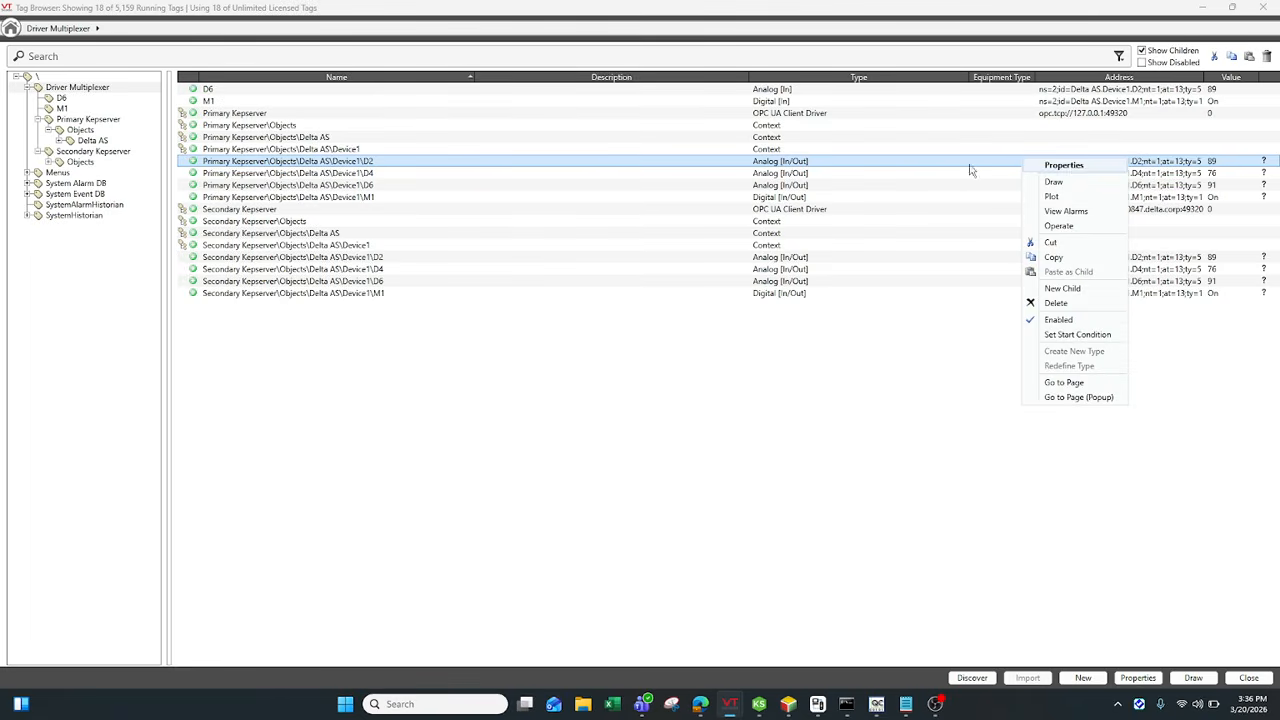
{"action": "left_click", "coordinate": [932, 170]}
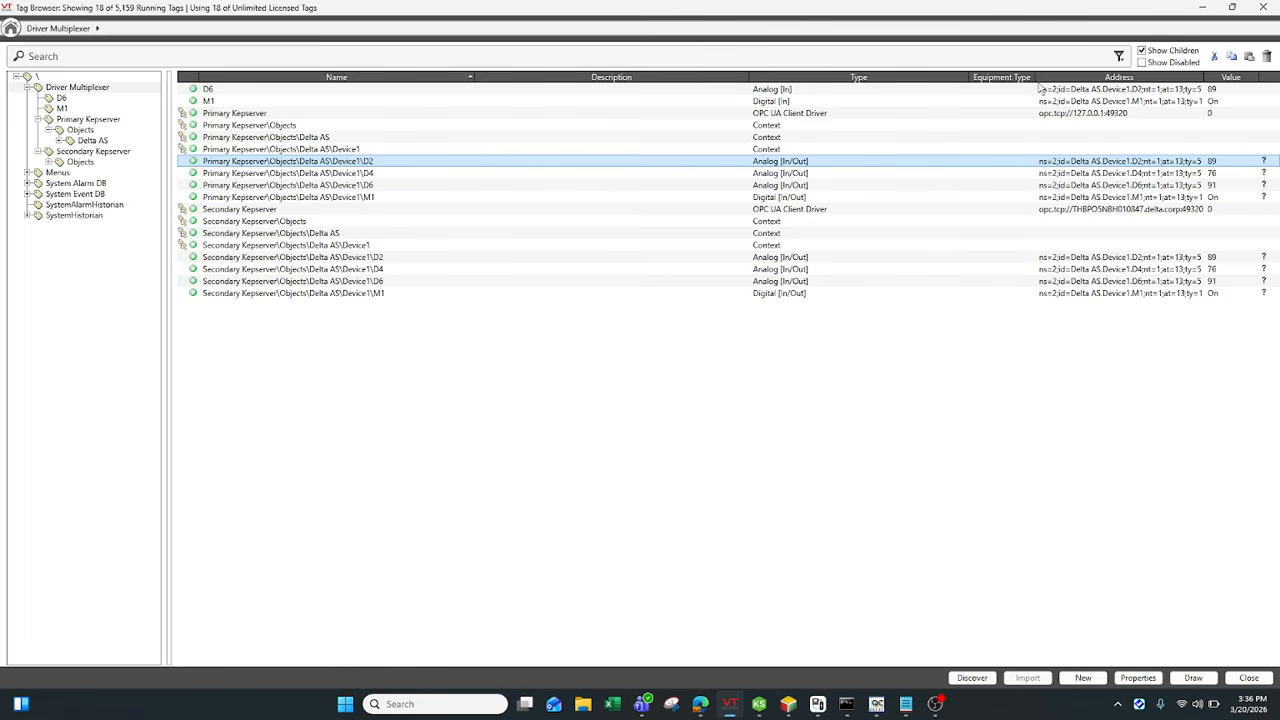
{"action": "left_click_drag", "start_coordinate": [1036, 77], "coordinate": [988, 77]}
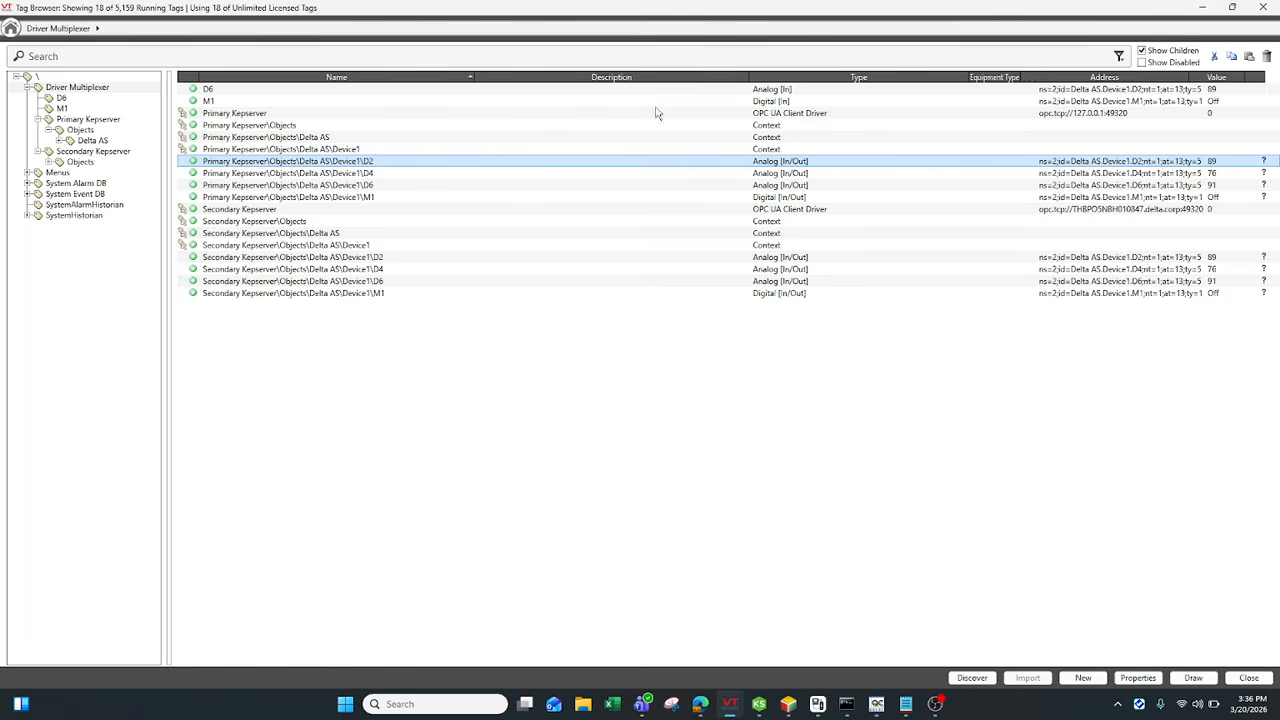
Examine the D6 and M1 tags placed directly under the Driver Multiplexer
{"action": "left_click", "coordinate": [398, 91]}
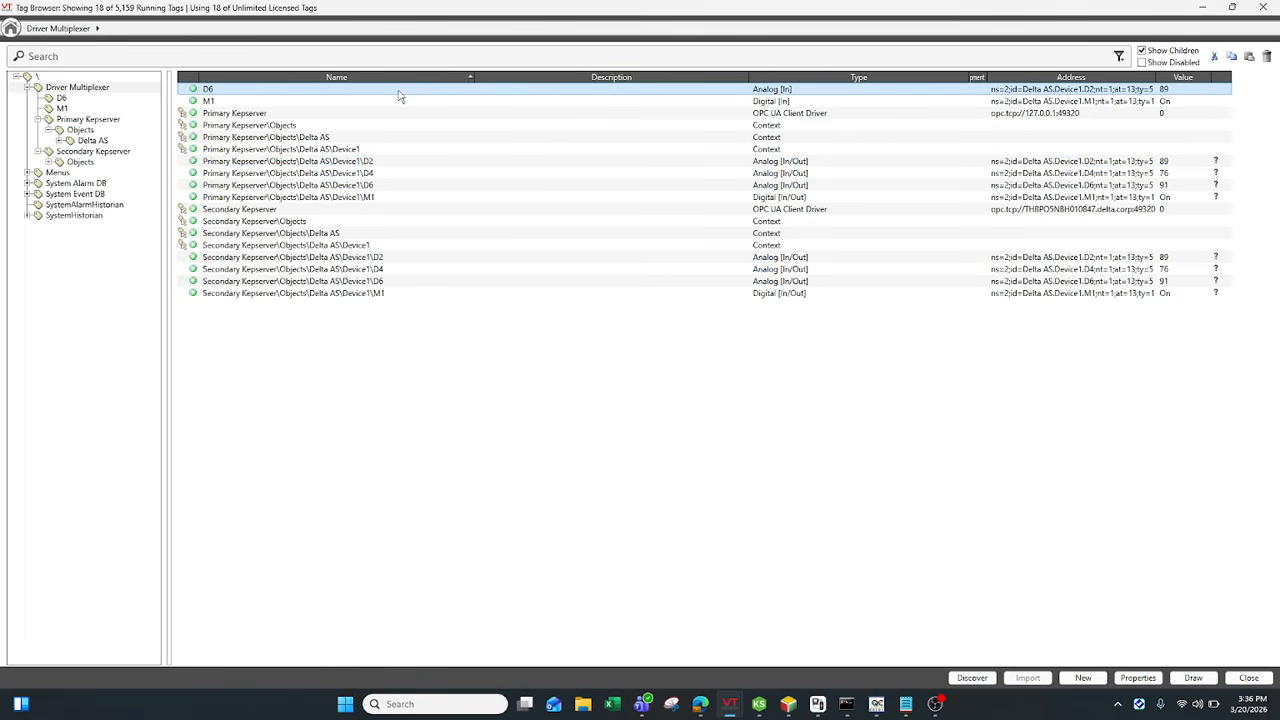
{"action": "left_click", "coordinate": [108, 90]}
{"action": "left_click", "coordinate": [235, 89]}
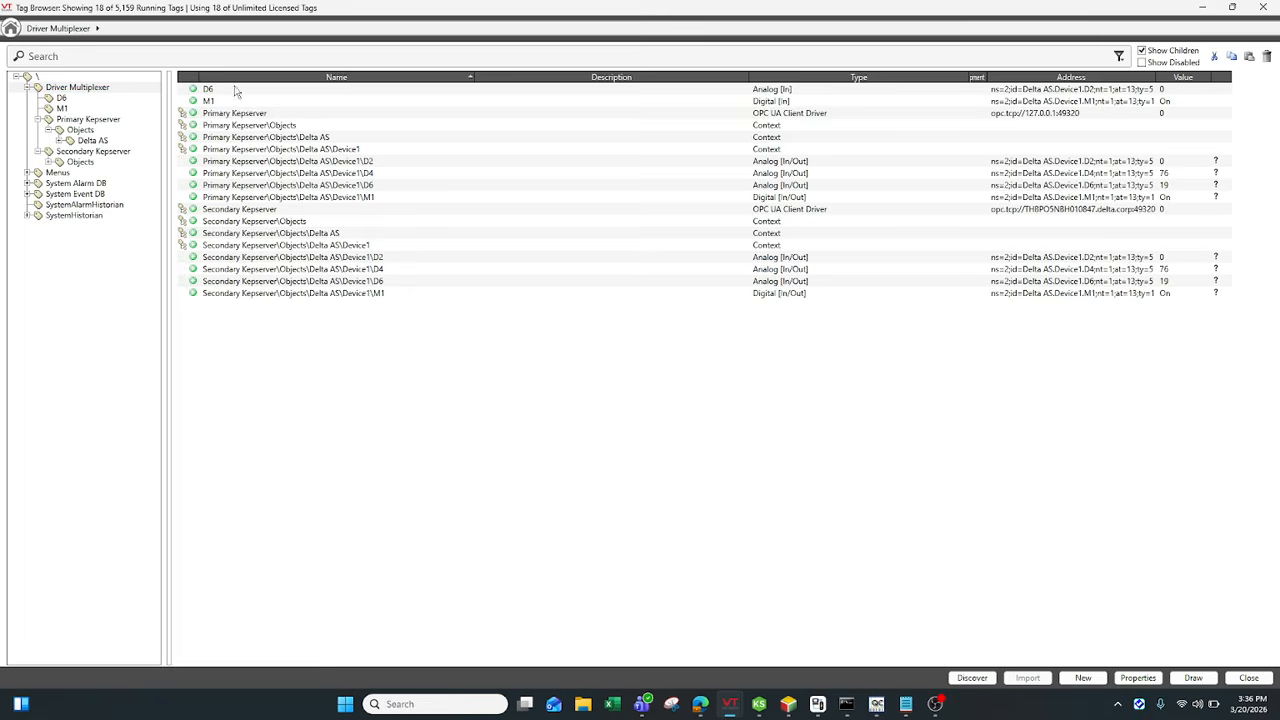
{"action": "left_click", "coordinate": [231, 101]}
{"action": "left_click", "coordinate": [236, 90]}
{"action": "left_click", "coordinate": [234, 101]}
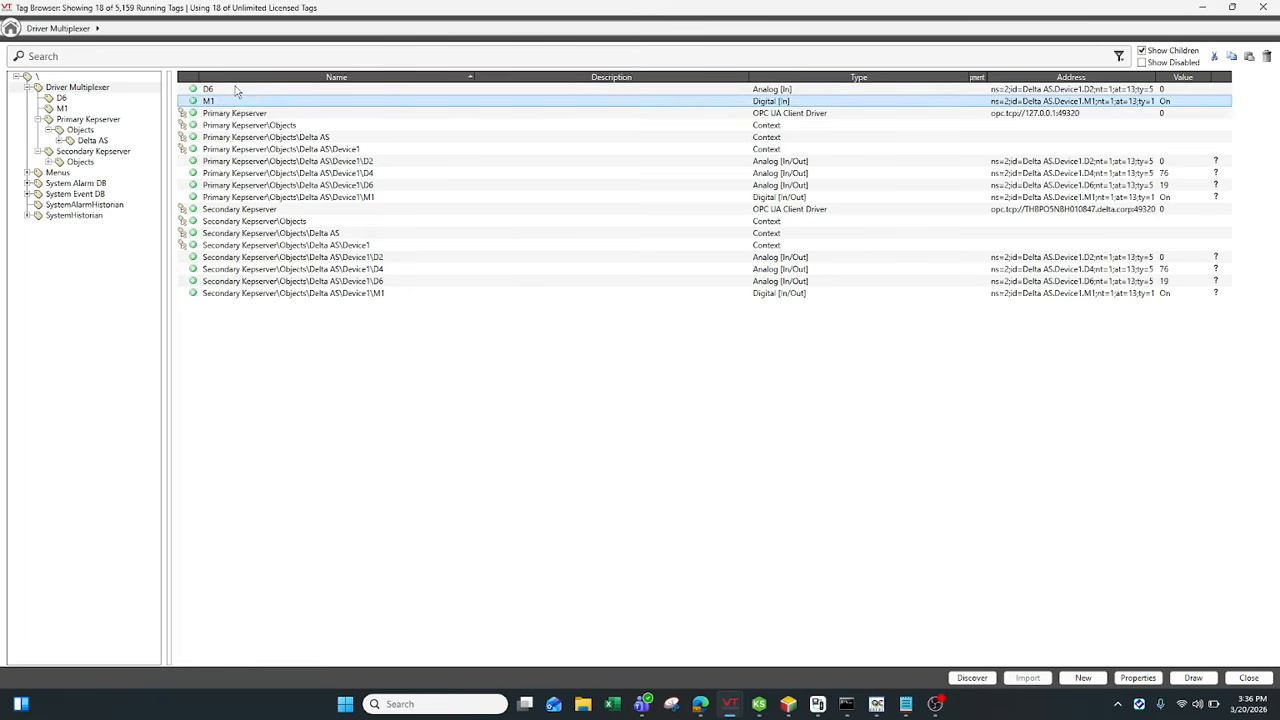
{"action": "left_click", "coordinate": [236, 90]}
{"action": "left_click", "coordinate": [234, 102]}
{"action": "left_click", "coordinate": [234, 90]}
{"action": "left_click", "coordinate": [233, 101]}
{"action": "left_click", "coordinate": [232, 90]}
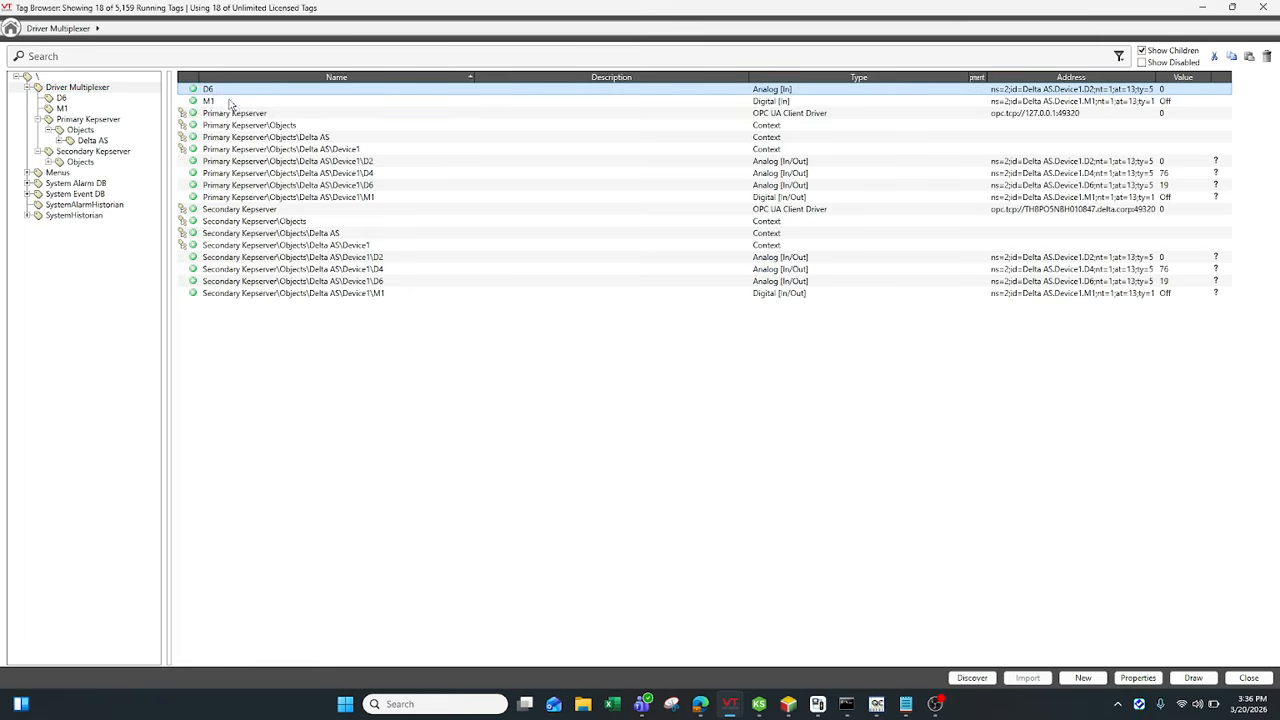
{"action": "left_click", "coordinate": [232, 102]}
{"action": "left_click", "coordinate": [231, 90]}
{"action": "left_click", "coordinate": [230, 101]}
{"action": "left_click", "coordinate": [230, 90]}
Start a new I/O and Calculations child tag named D6 under the Driver Multiplexer
{"action": "right_click", "coordinate": [131, 92]}
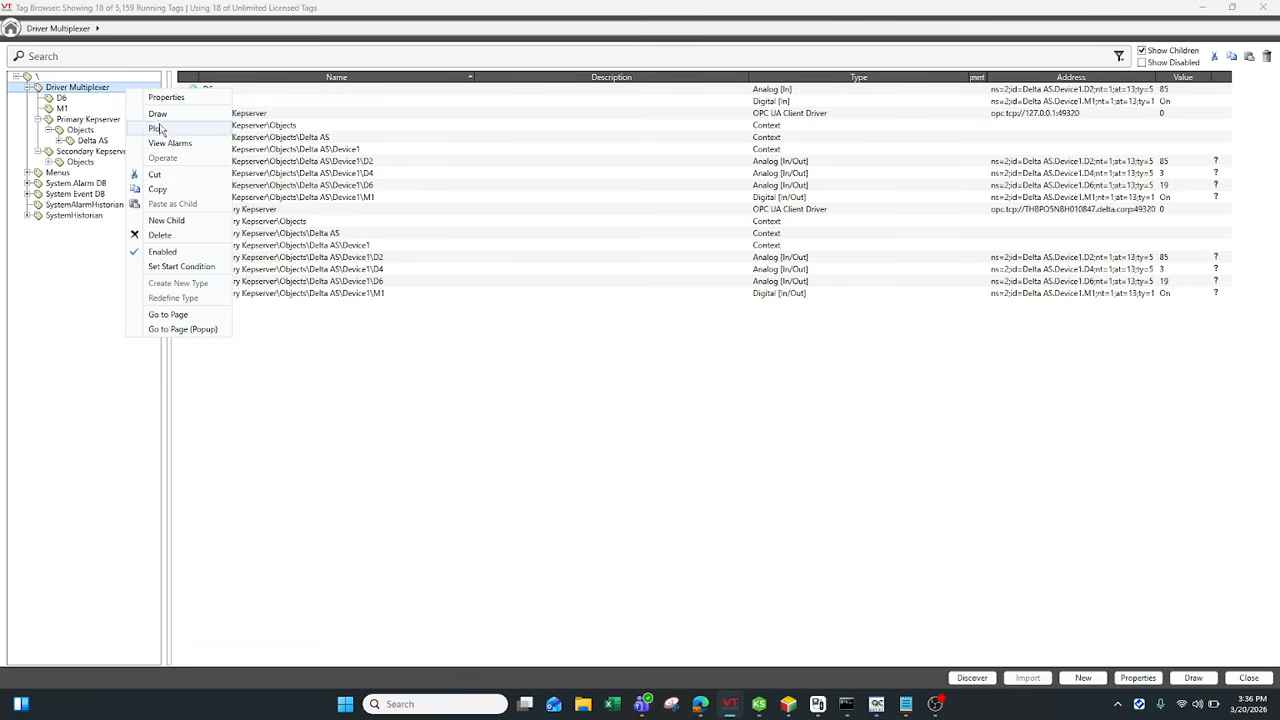
{"action": "left_click", "coordinate": [162, 220]}
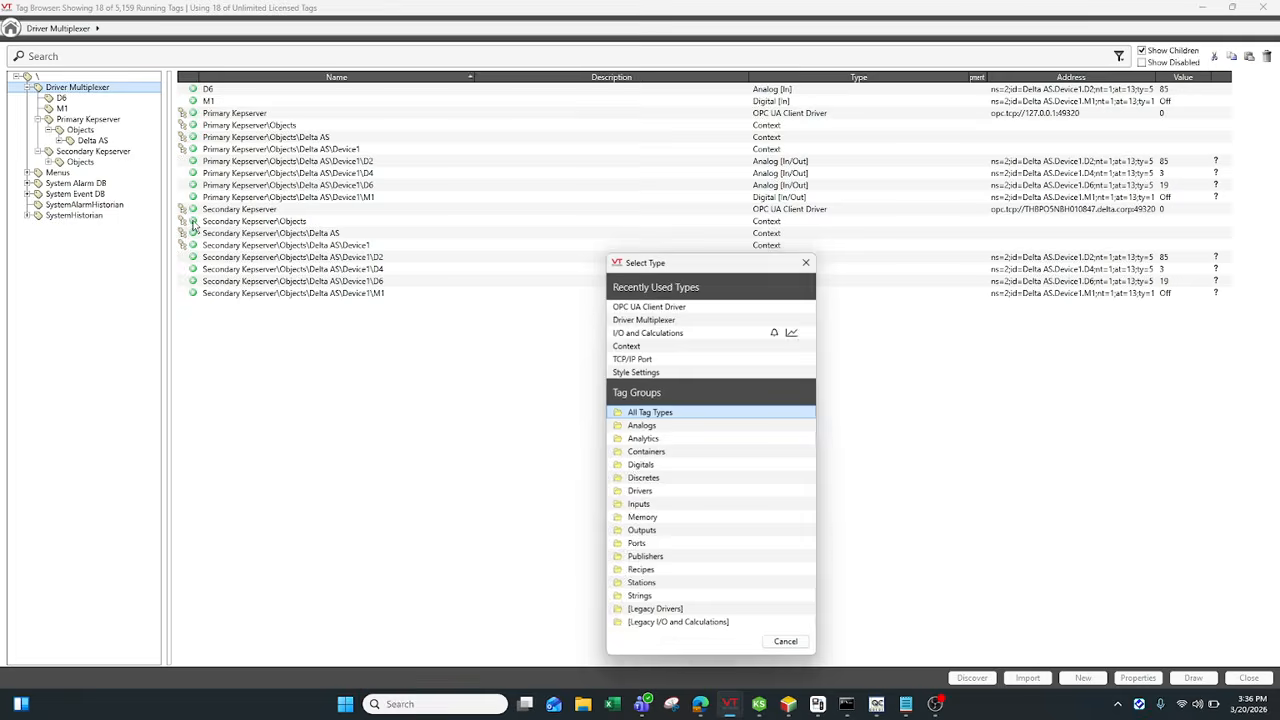
{"action": "left_click", "coordinate": [674, 333]}
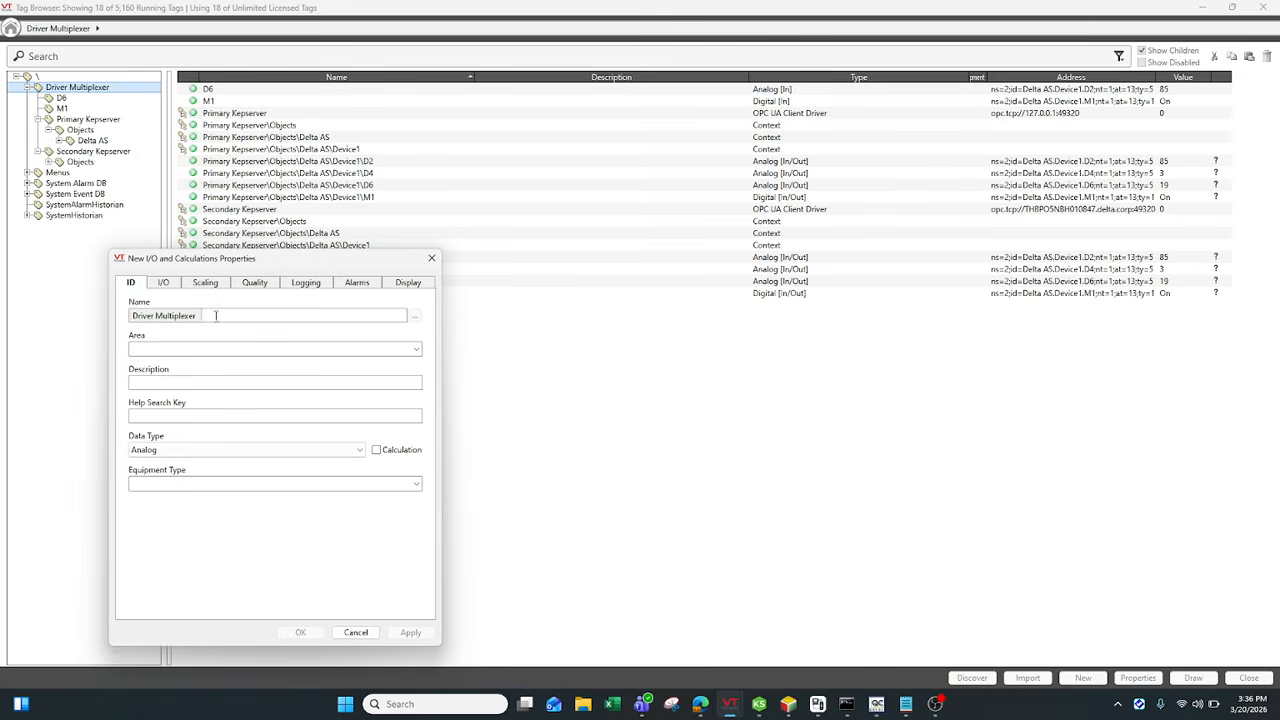
{"action": "type", "text": "D6"}
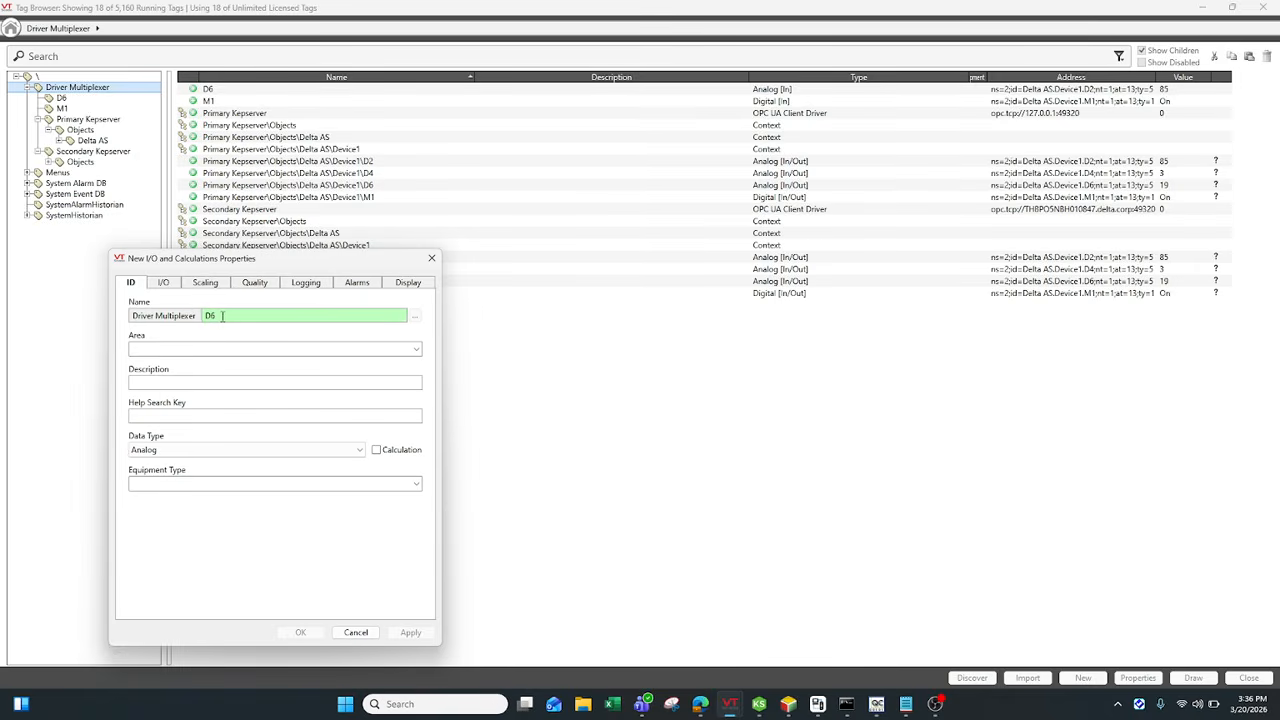
Open the new tag's read address selection and switch Use Same Address for Both off and back on
{"action": "left_click", "coordinate": [166, 283]}
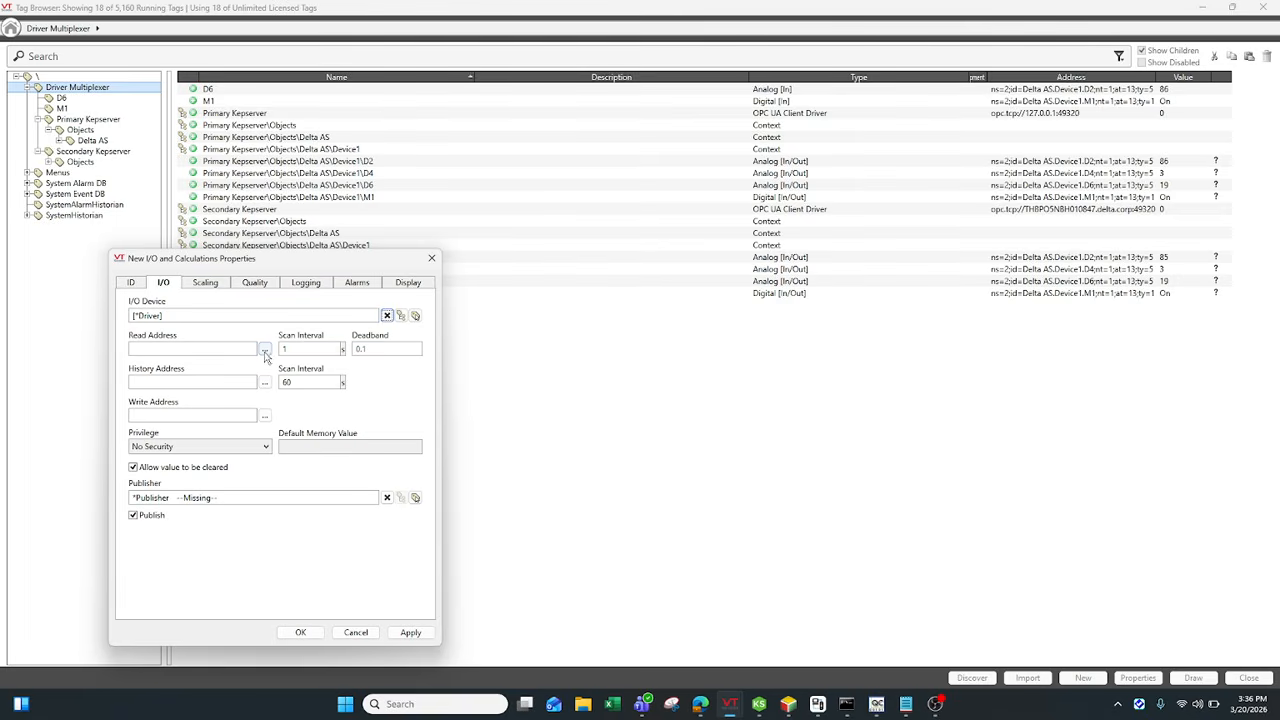
{"action": "left_click", "coordinate": [264, 350]}
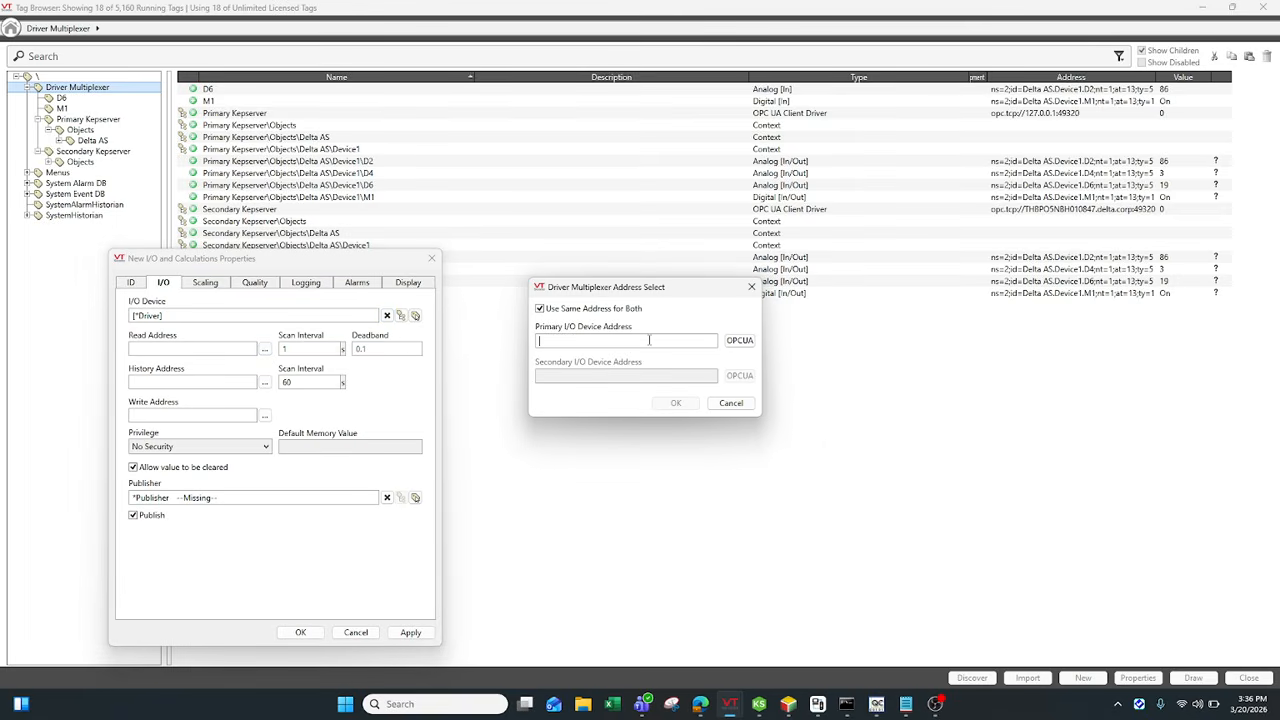
{"action": "left_click", "coordinate": [541, 309]}
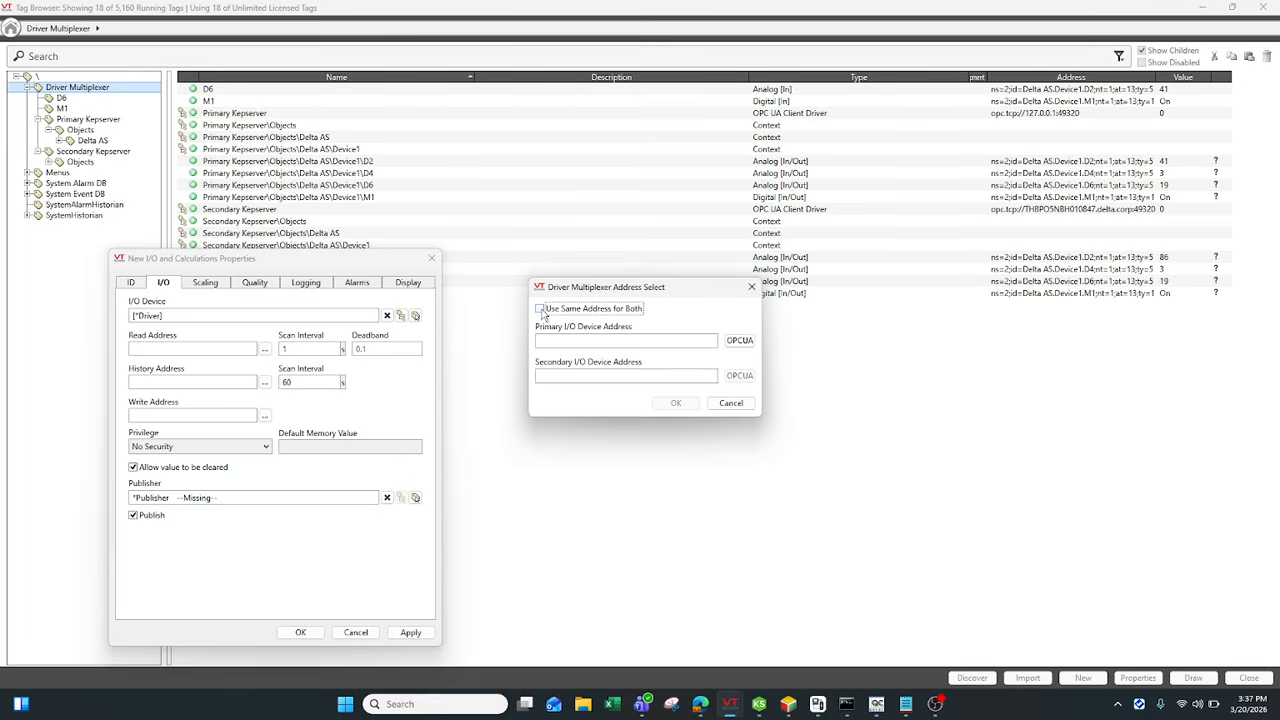
{"action": "left_click", "coordinate": [541, 309]}
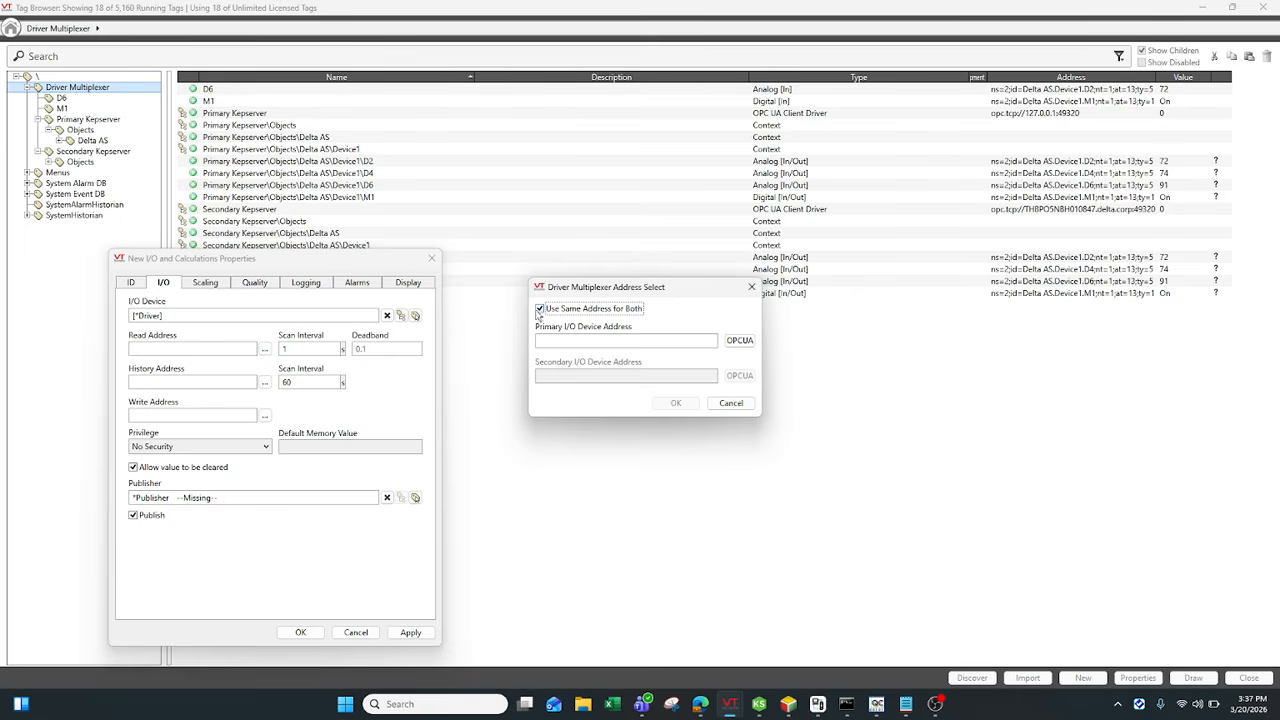
{"action": "left_click", "coordinate": [740, 340]}
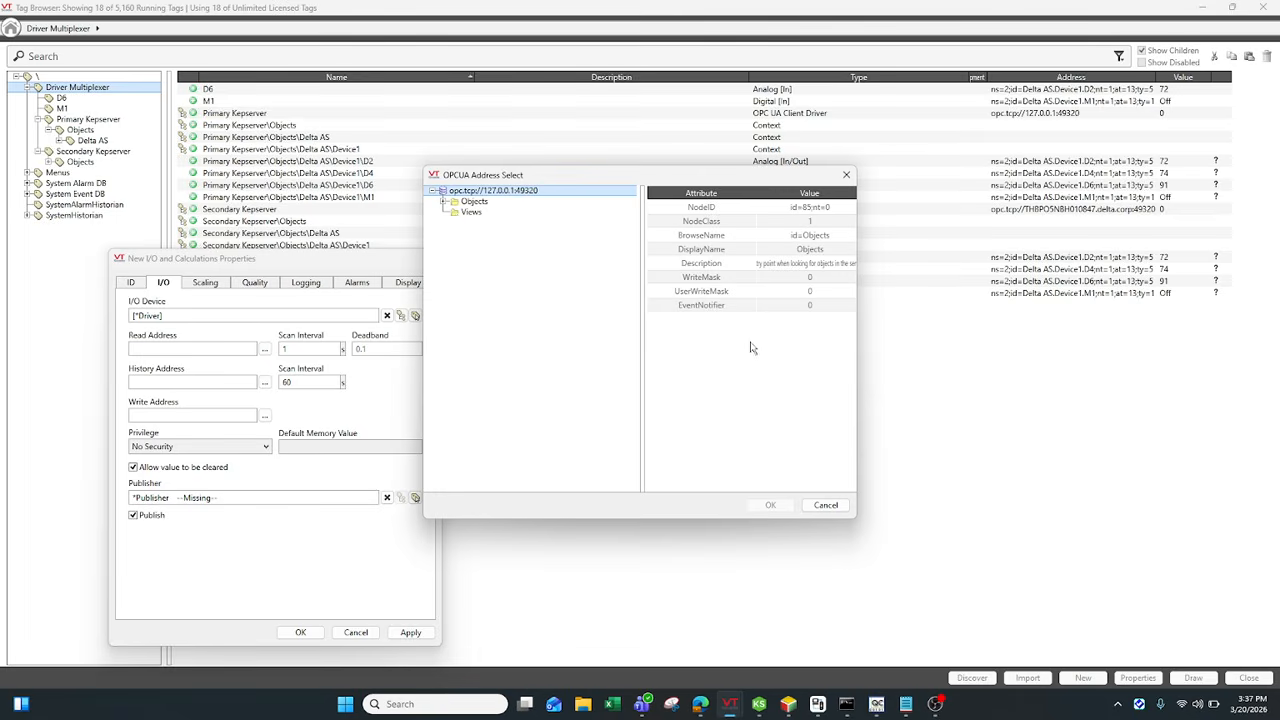
{"action": "left_click", "coordinate": [443, 202]}
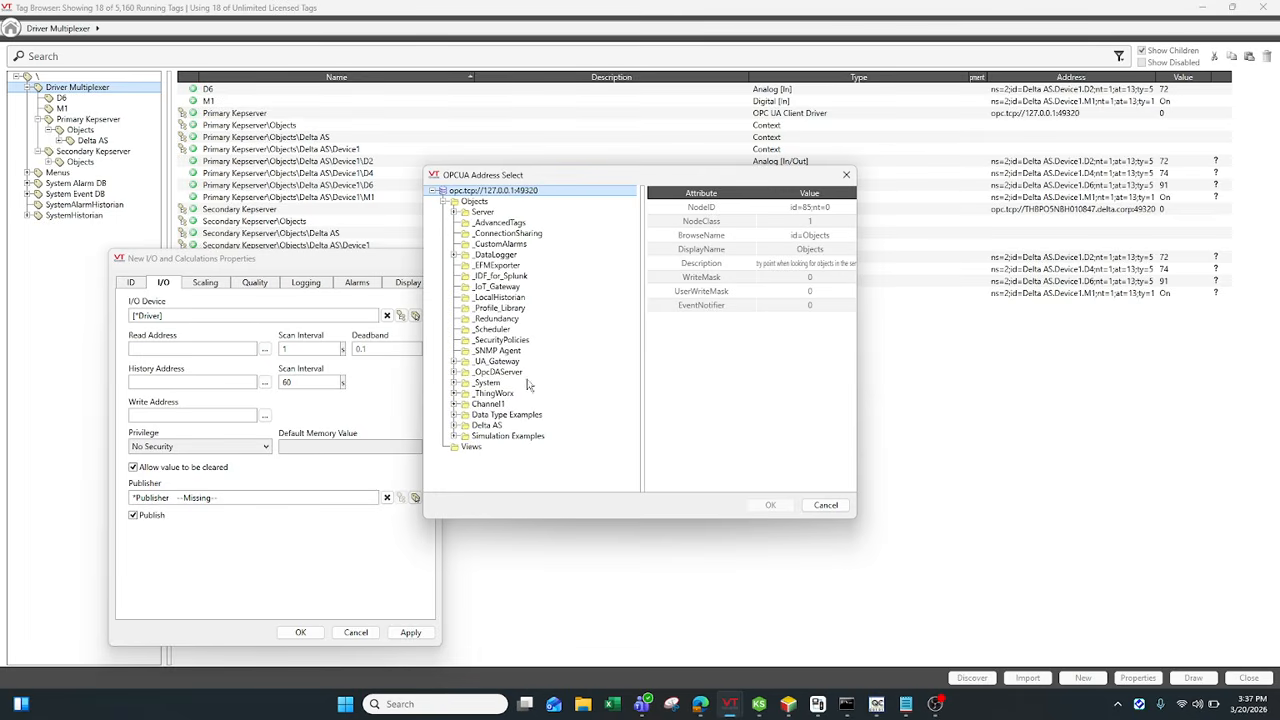
{"action": "left_click", "coordinate": [455, 426]}
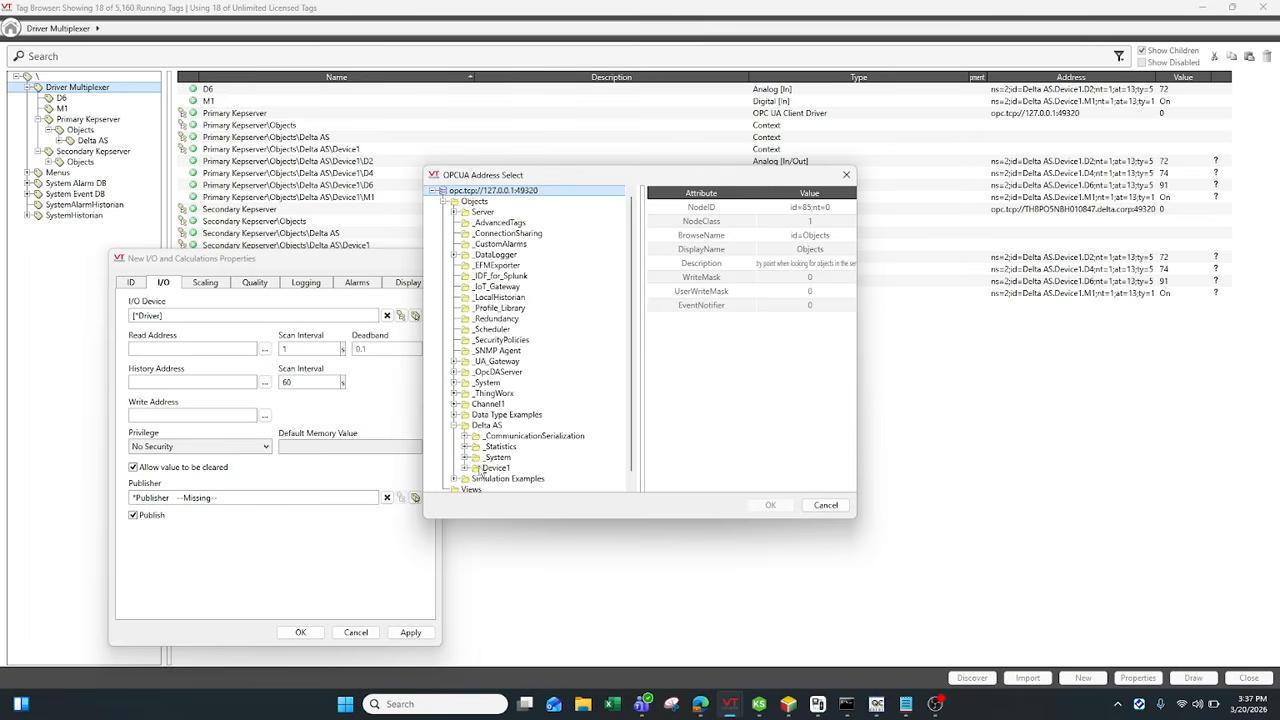
{"action": "left_click", "coordinate": [465, 468]}
{"action": "scroll", "coordinate": [490, 455], "scroll_direction": "down", "scroll_amount": 3}
{"action": "left_click", "coordinate": [499, 426]}
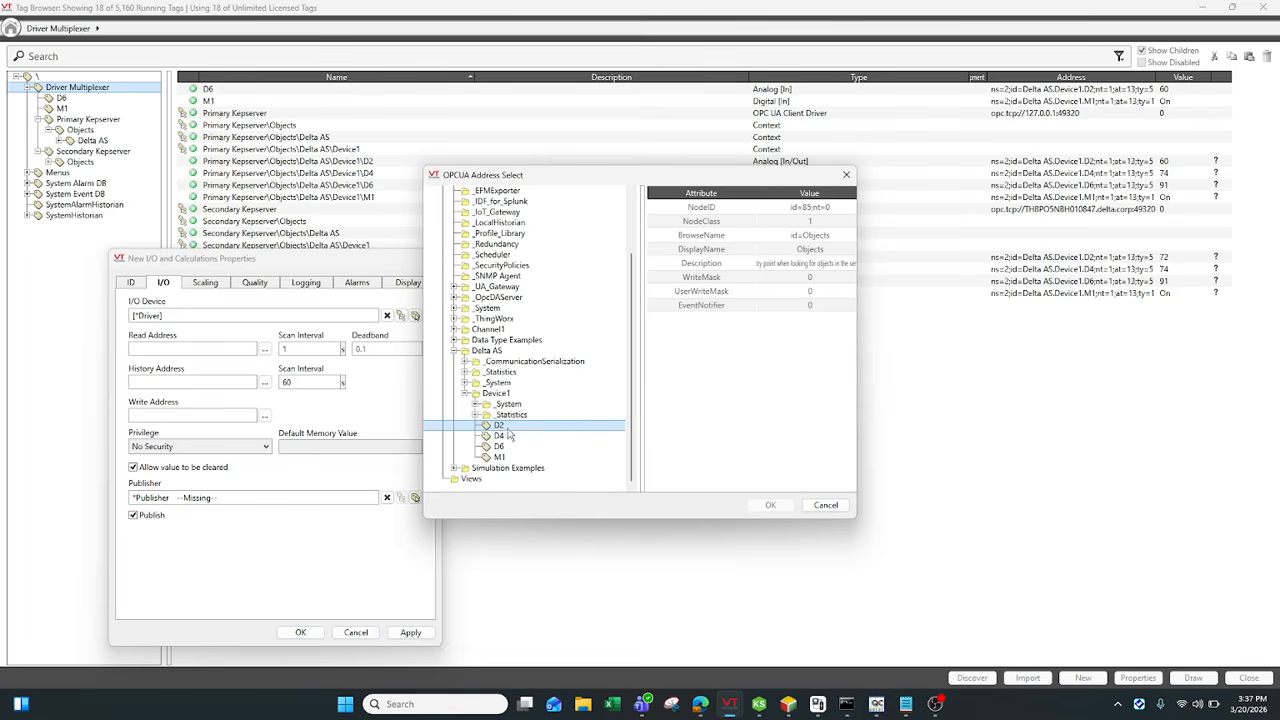
{"action": "left_click", "coordinate": [498, 446]}
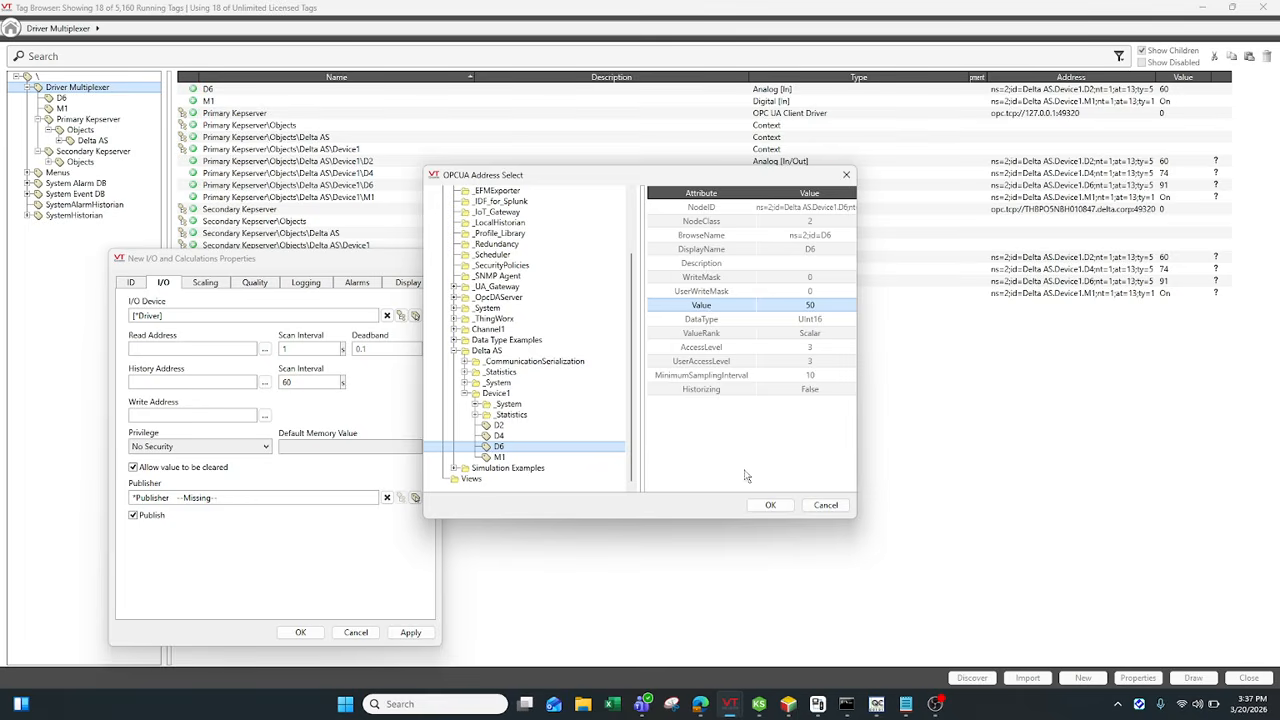
{"action": "left_click", "coordinate": [848, 175]}
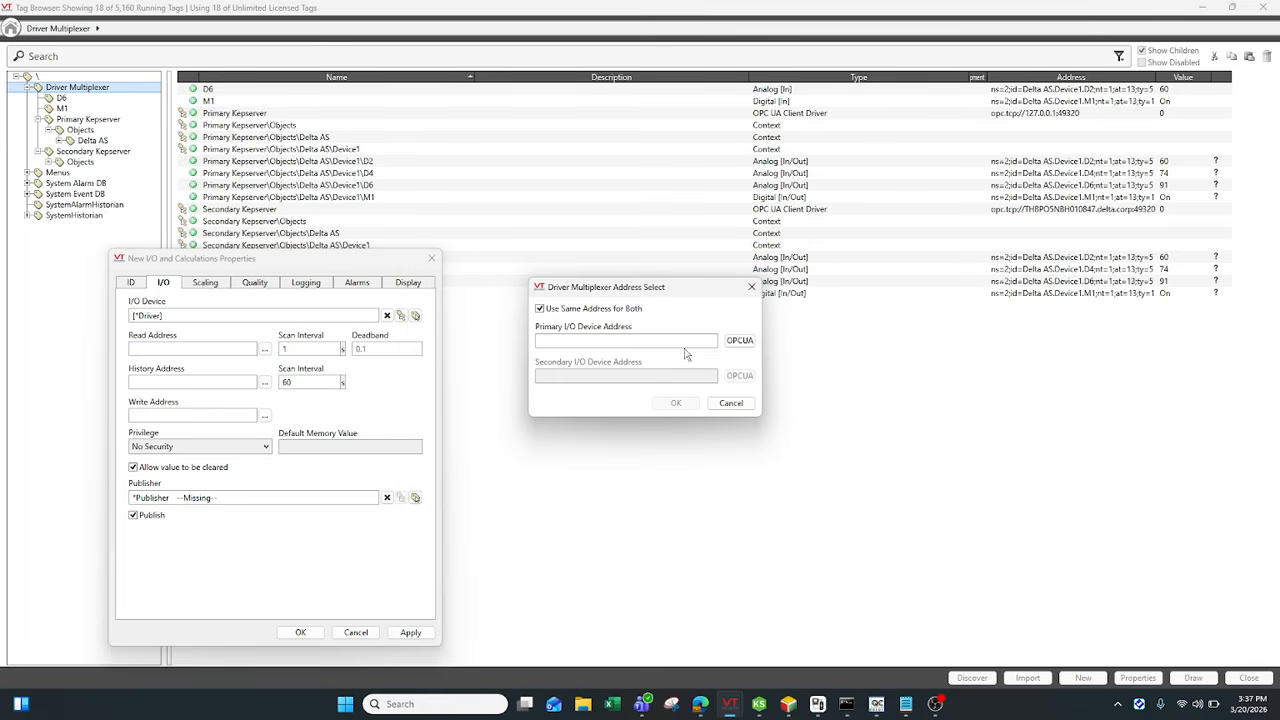
Choose D6 from Delta AS, Device1 on the OPC UA server as the shared primary and secondary I/O device address
{"action": "left_click", "coordinate": [740, 340]}
{"action": "left_click", "coordinate": [445, 202]}
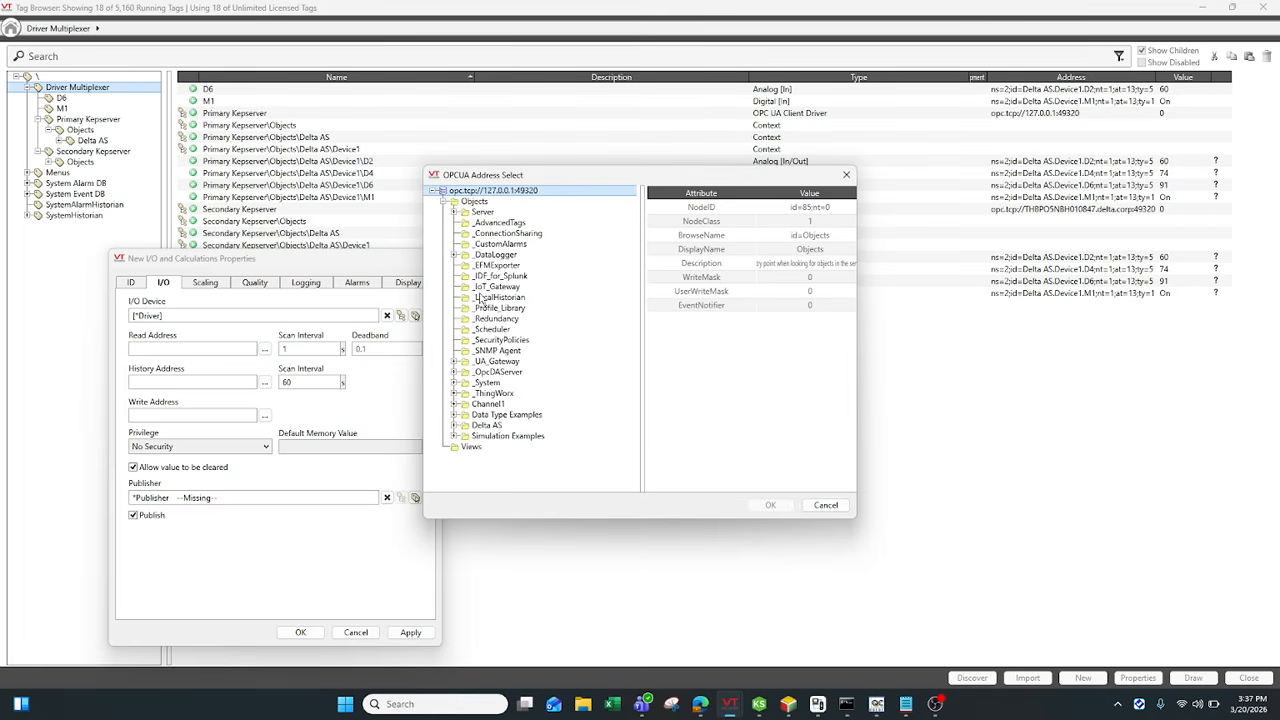
{"action": "left_click", "coordinate": [455, 425]}
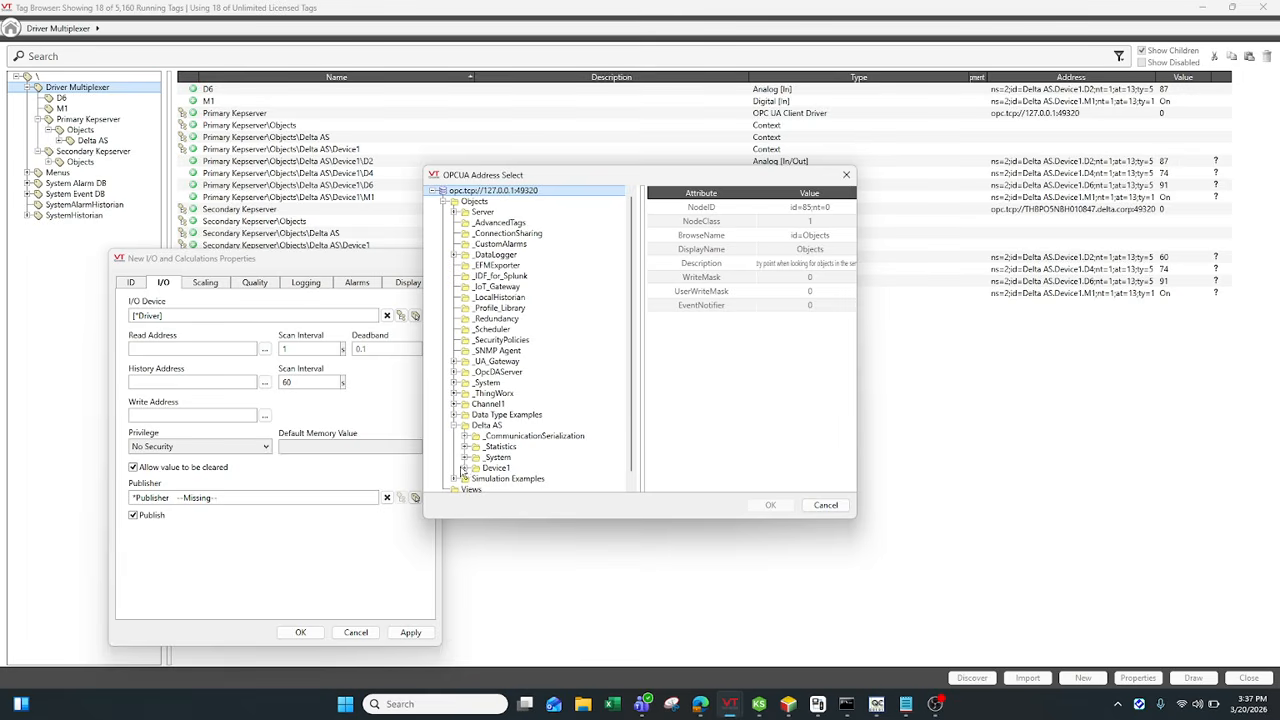
{"action": "left_click", "coordinate": [465, 468]}
{"action": "scroll", "coordinate": [490, 440], "scroll_direction": "down", "scroll_amount": 1}
{"action": "left_click", "coordinate": [498, 446]}
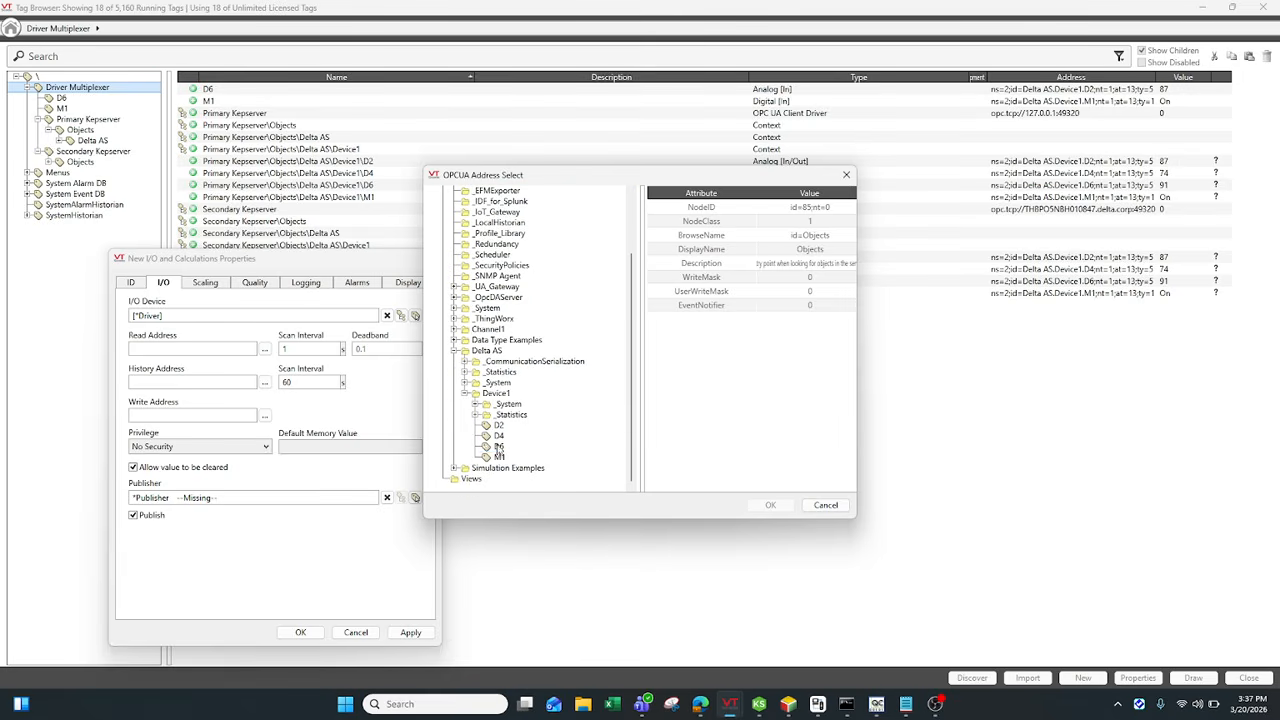
{"action": "left_click", "coordinate": [769, 506]}
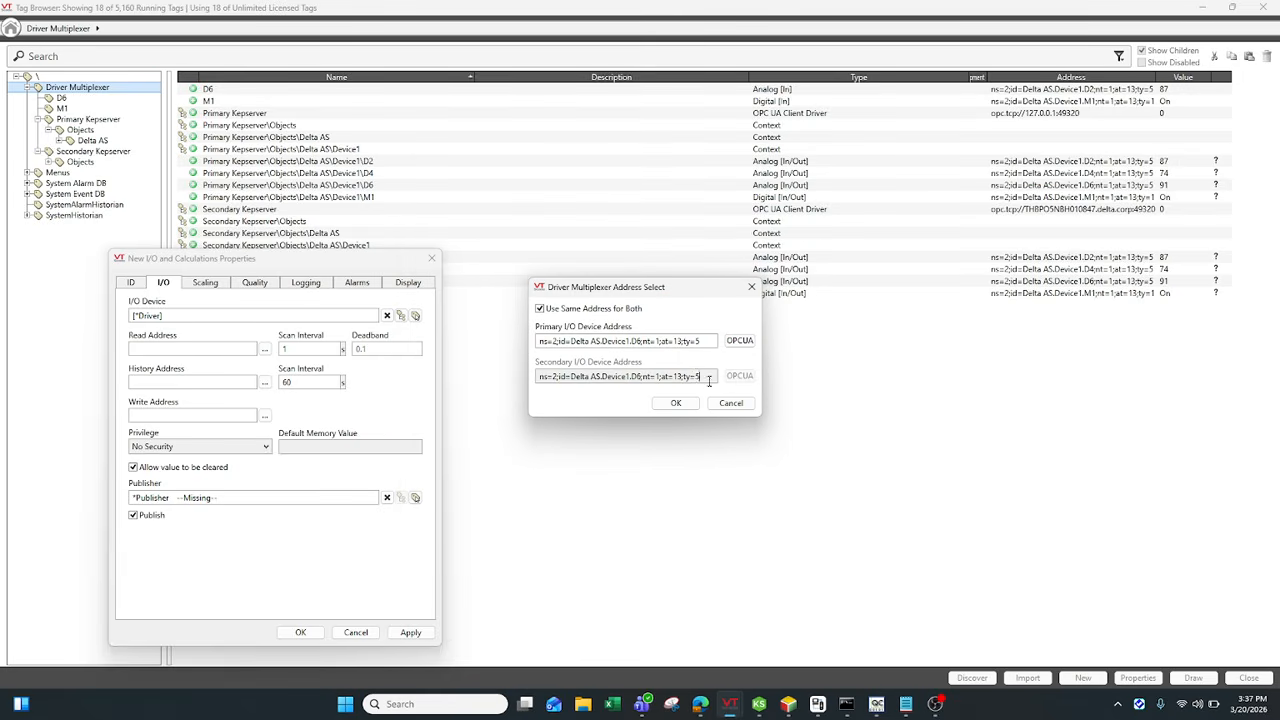
Examine the secondary I/O device address, then discard the address selection and the new tag
{"action": "left_click_drag", "start_coordinate": [709, 381], "coordinate": [553, 383]}
{"action": "left_click", "coordinate": [540, 376]}
{"action": "left_click", "coordinate": [751, 288]}
{"action": "left_click", "coordinate": [431, 258]}
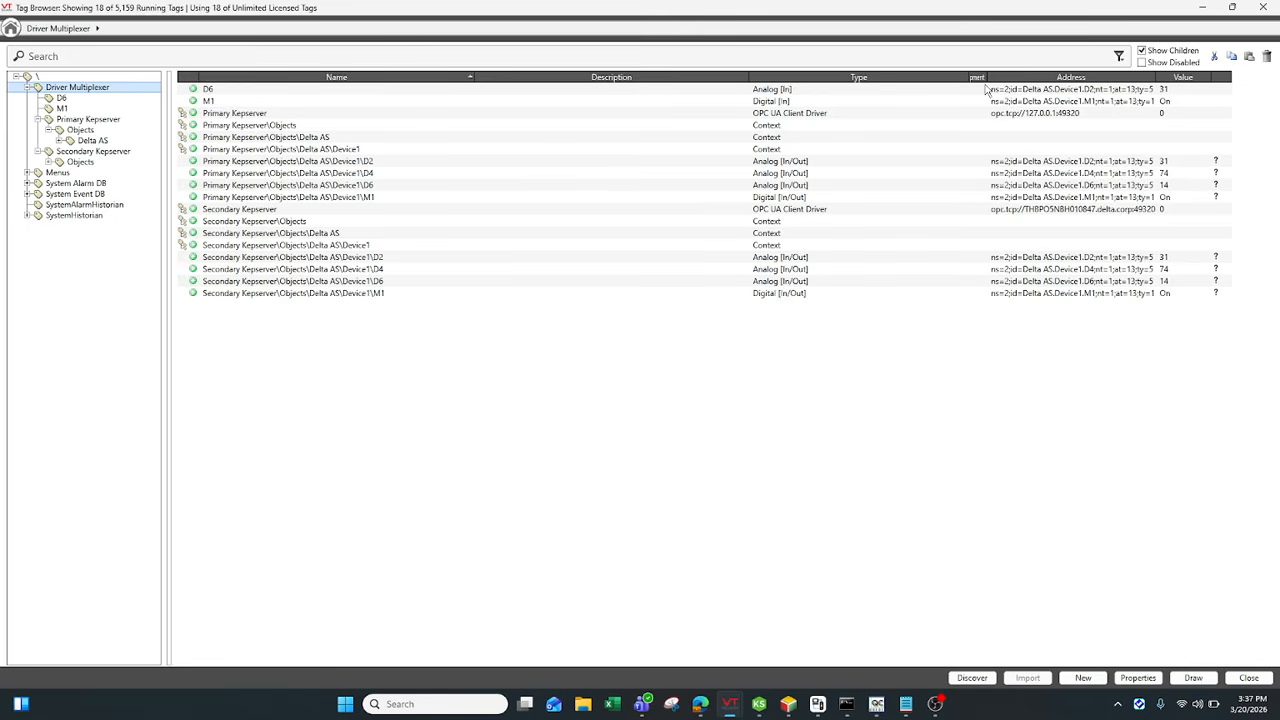
Place a Comm Stats Btn widget for the Driver Multiplexer below the status indicators on the OPC UA server redundancy page
{"action": "left_click", "coordinate": [124, 121]}
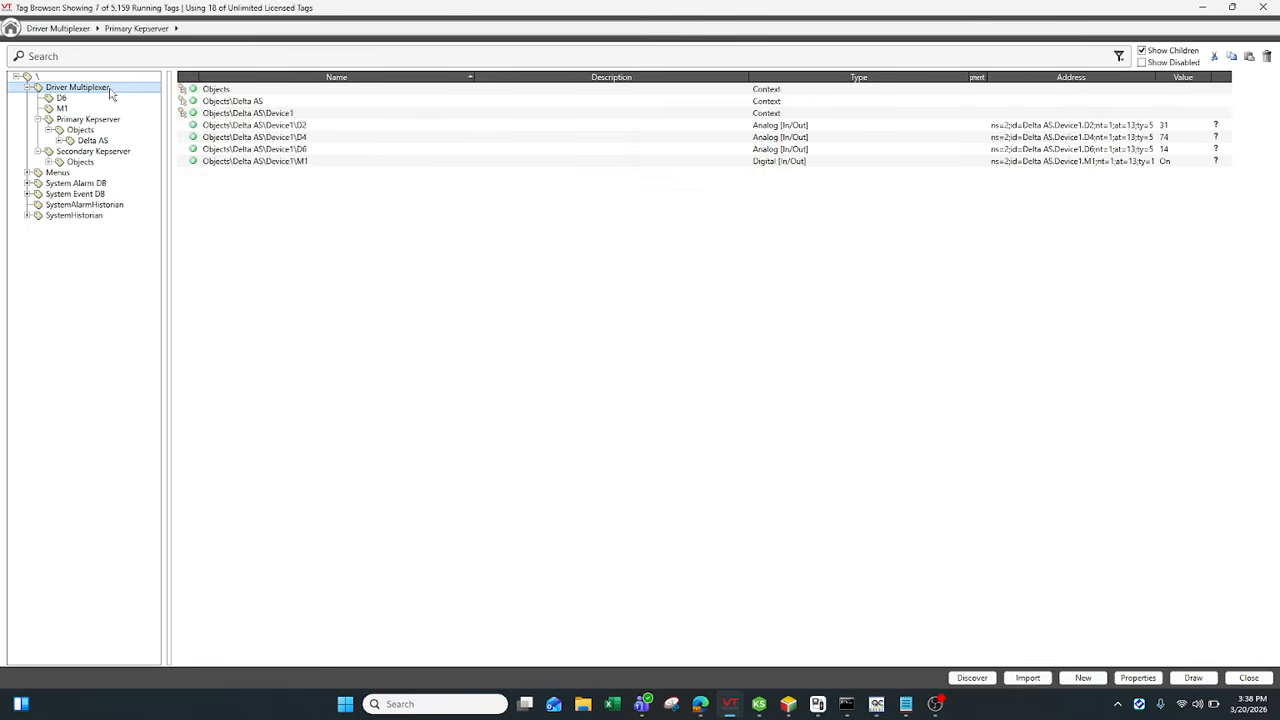
{"action": "right_click", "coordinate": [110, 90]}
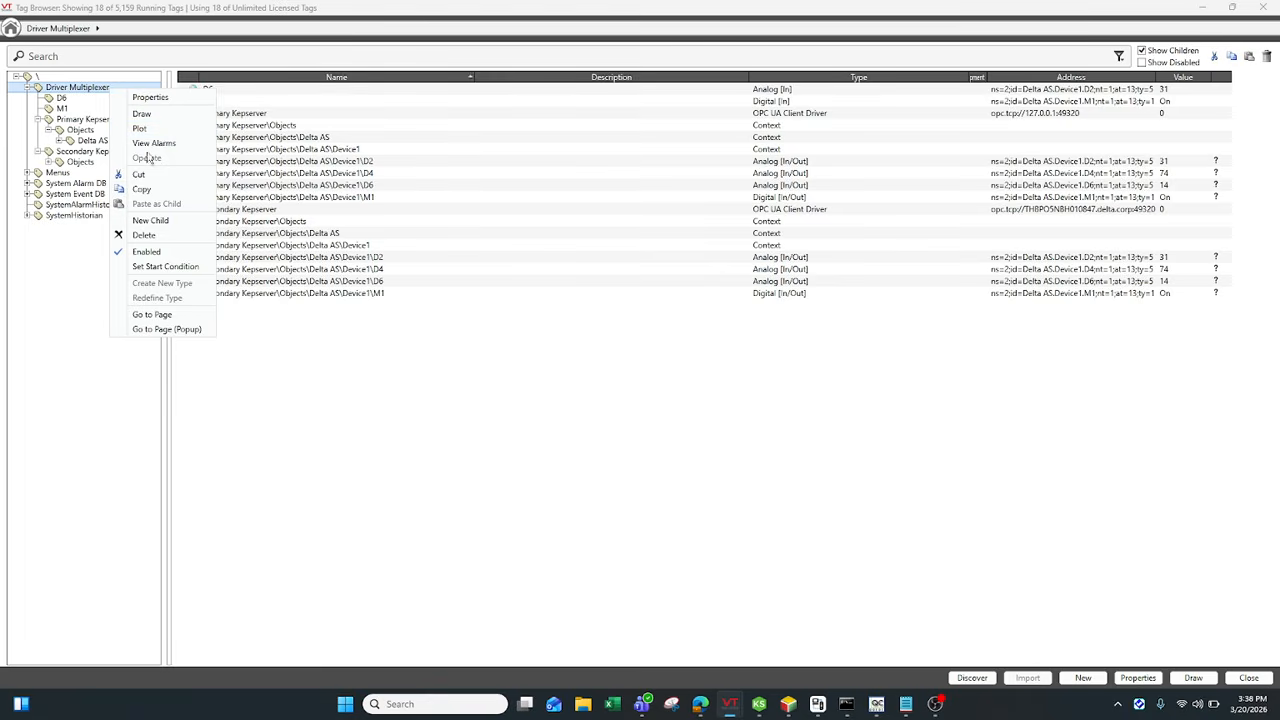
{"action": "left_click", "coordinate": [142, 113]}
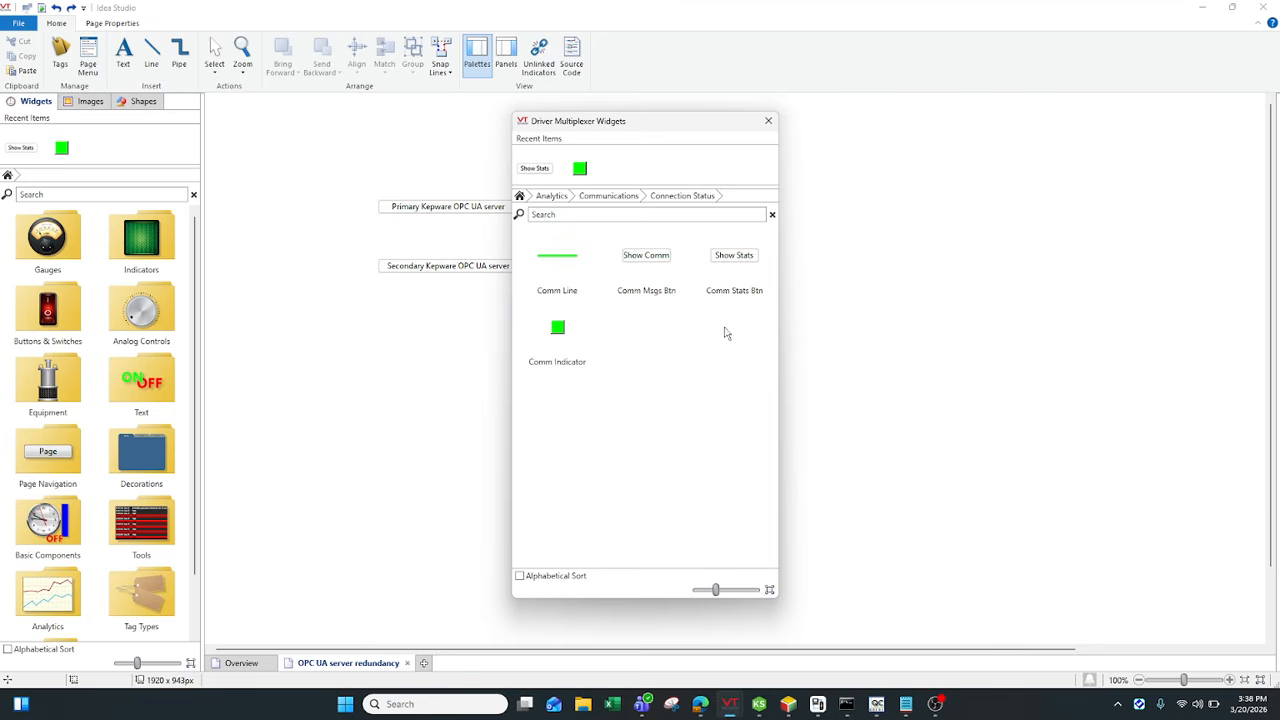
{"action": "left_click_drag", "start_coordinate": [632, 280], "coordinate": [583, 349]}
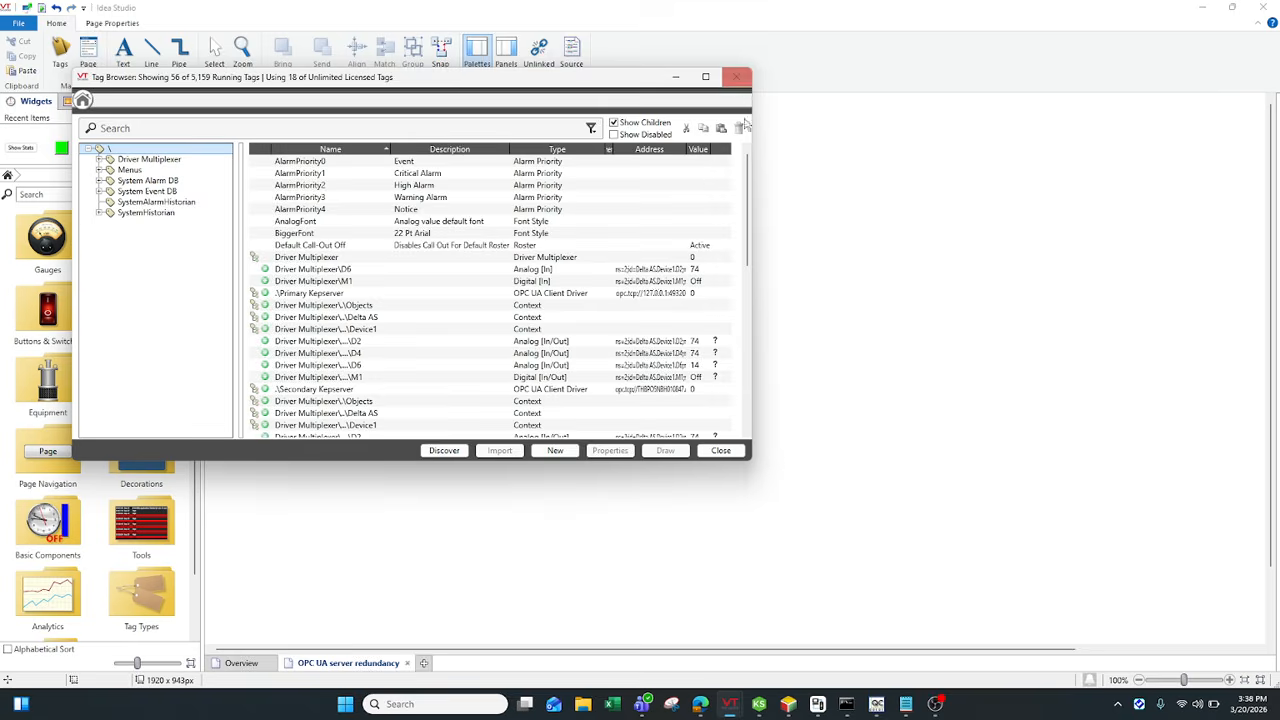
{"action": "left_click", "coordinate": [736, 80]}
Set the new statistics button's label to "Driver Multiplexer connection"
{"action": "right_click", "coordinate": [607, 327]}
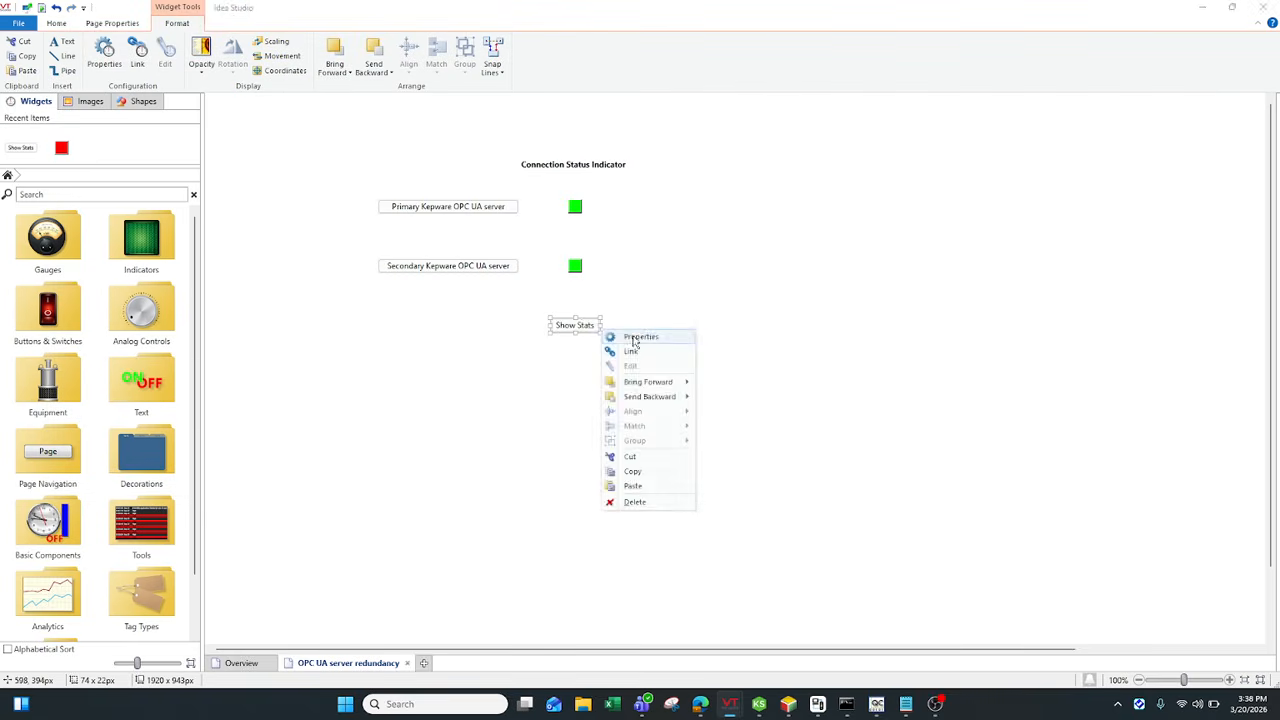
{"action": "left_click", "coordinate": [630, 338]}
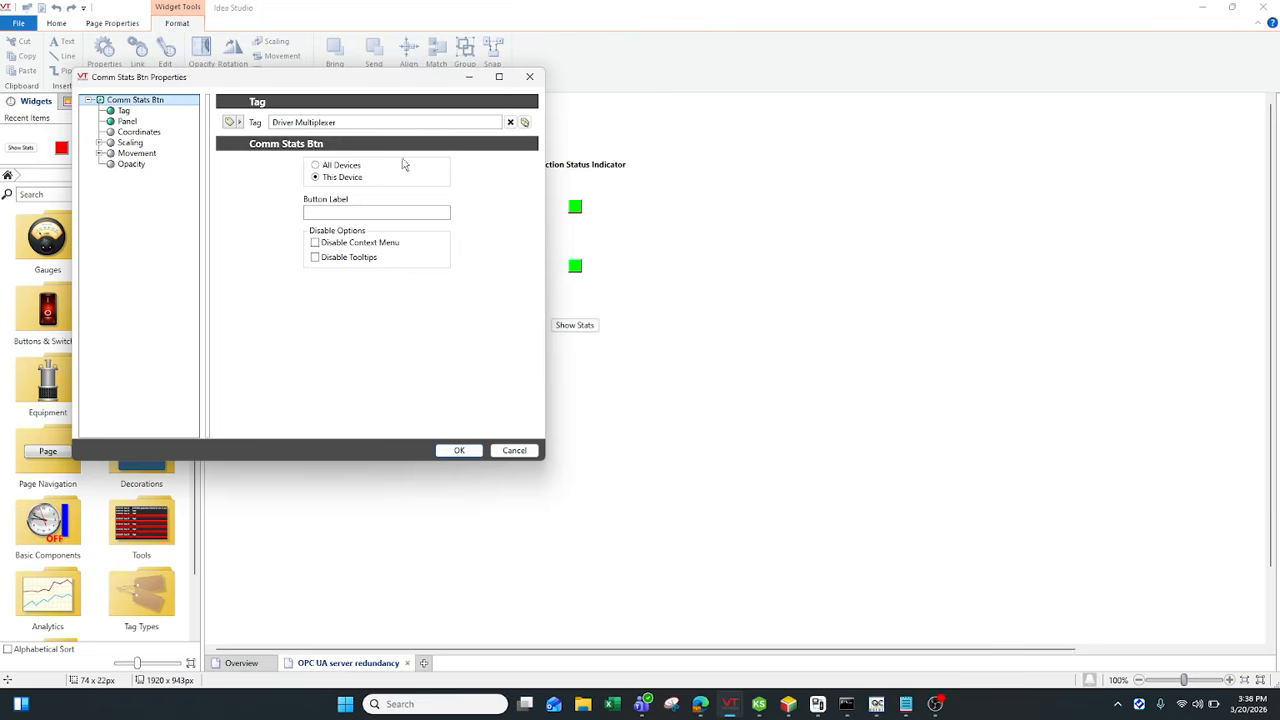
{"action": "left_click", "coordinate": [373, 214]}
{"action": "type", "text": "d"}
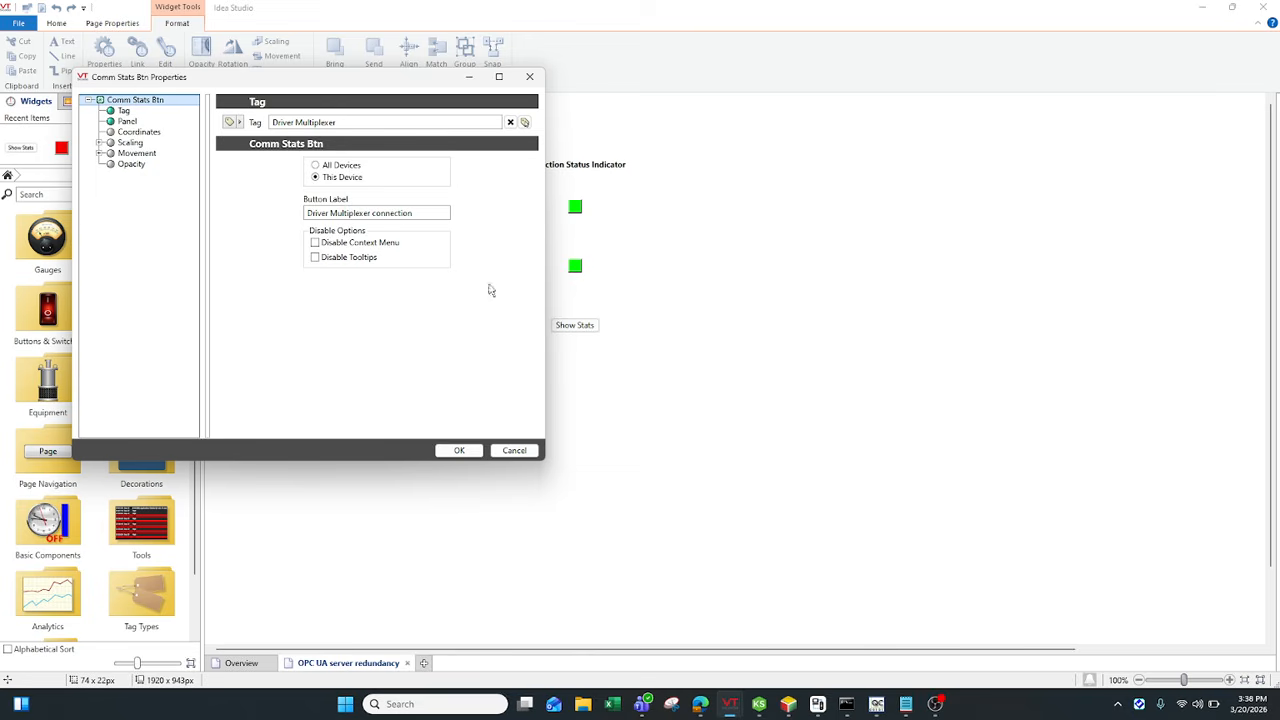
{"action": "left_click", "coordinate": [458, 450]}
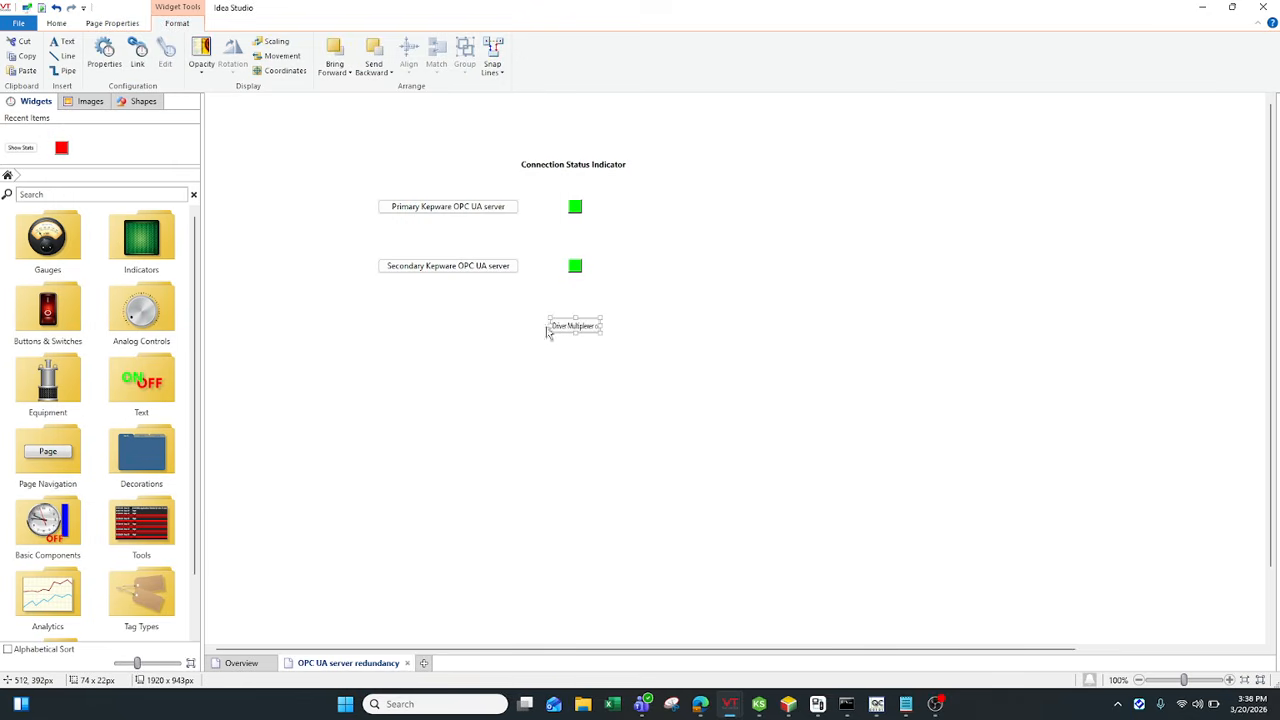
Widen the Driver Multiplexer connection button on both sides so its label fits, centred beneath the two status indicators
{"action": "left_click", "coordinate": [536, 328]}
{"action": "left_click", "coordinate": [553, 330]}
{"action": "left_click_drag", "start_coordinate": [548, 325], "coordinate": [467, 325]}
{"action": "left_click_drag", "start_coordinate": [601, 325], "coordinate": [683, 326]}
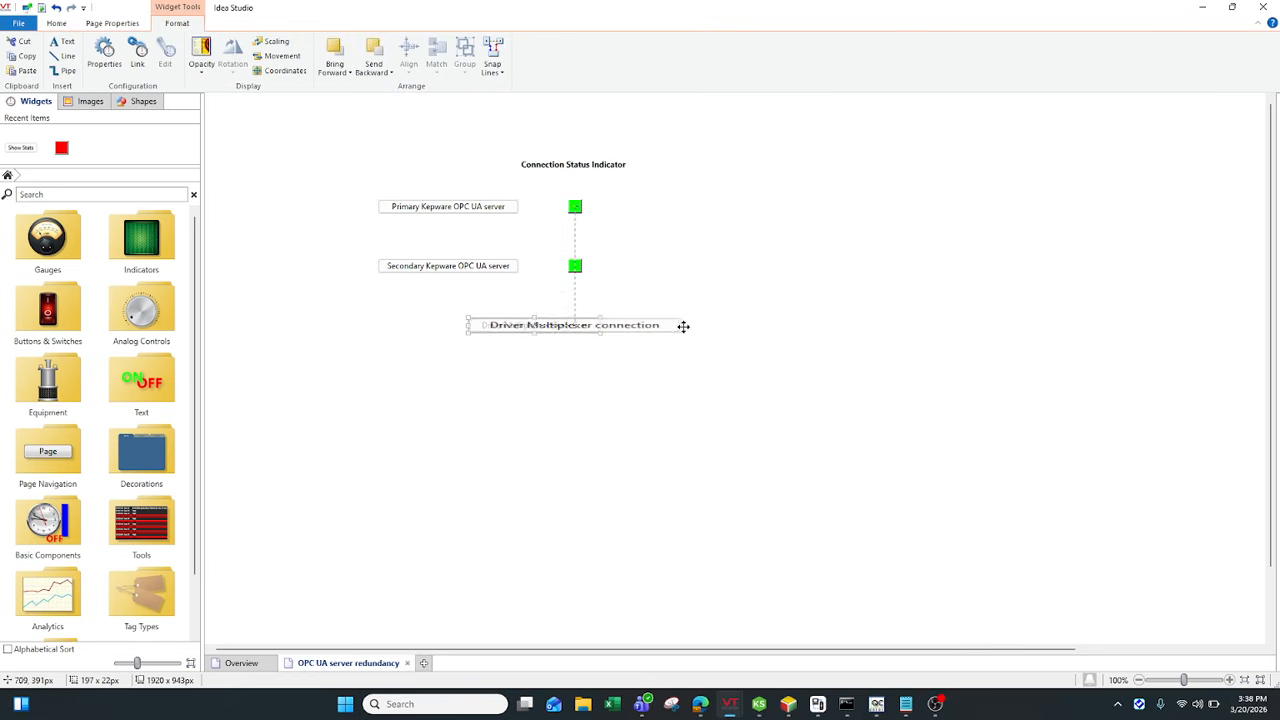
{"action": "left_click", "coordinate": [686, 377]}
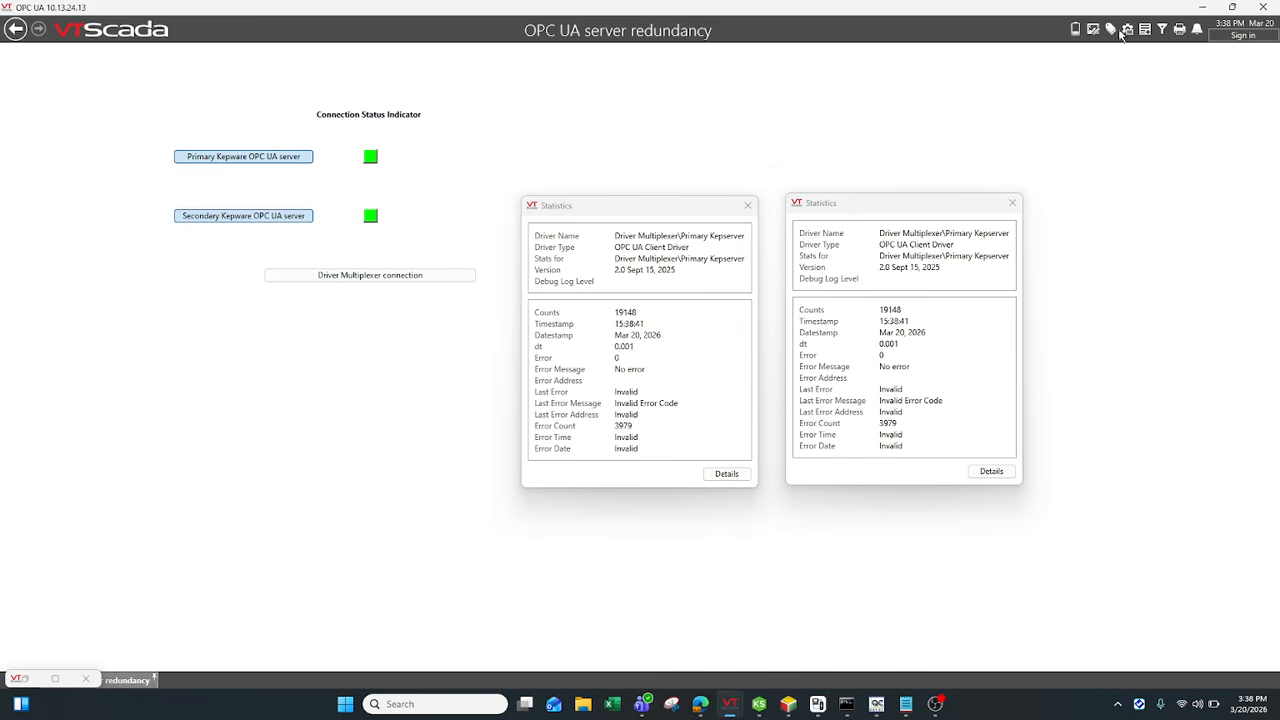
List the Driver Multiplexer's tags from the running redundancy page and reposition the non-maximized Tag Browser window over the page
{"action": "left_click", "coordinate": [1122, 31]}
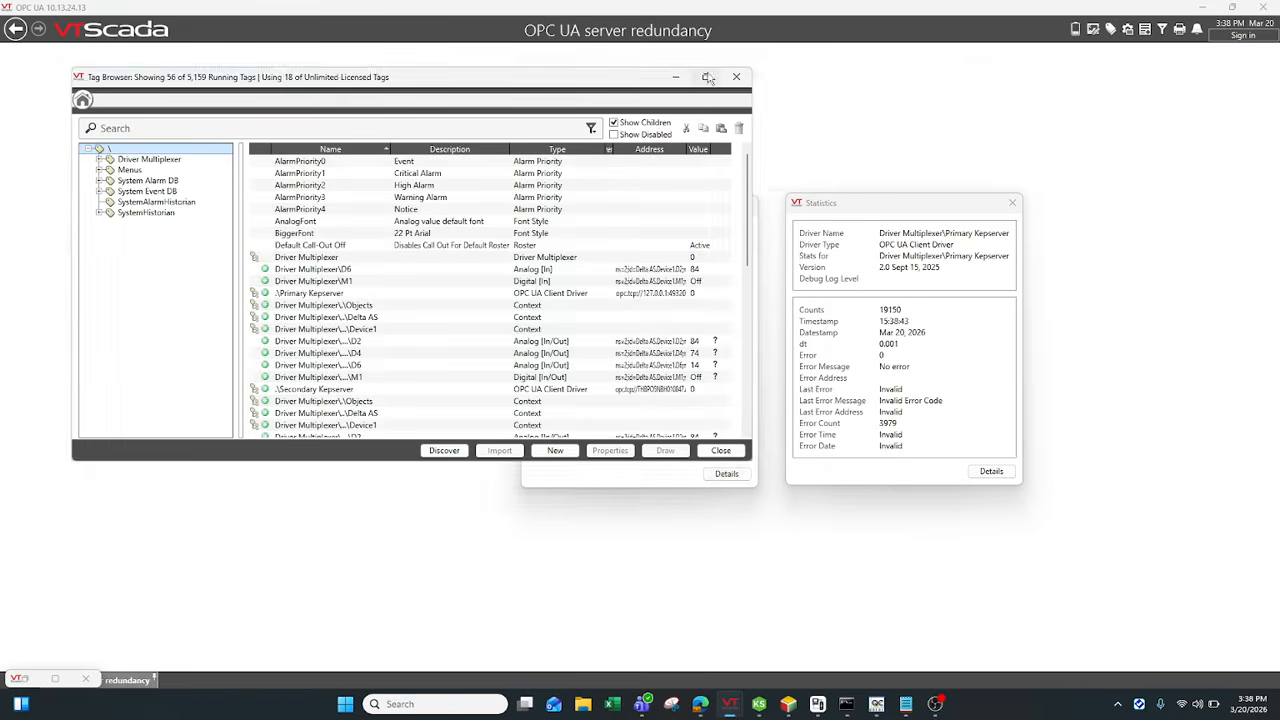
{"action": "left_click", "coordinate": [707, 77]}
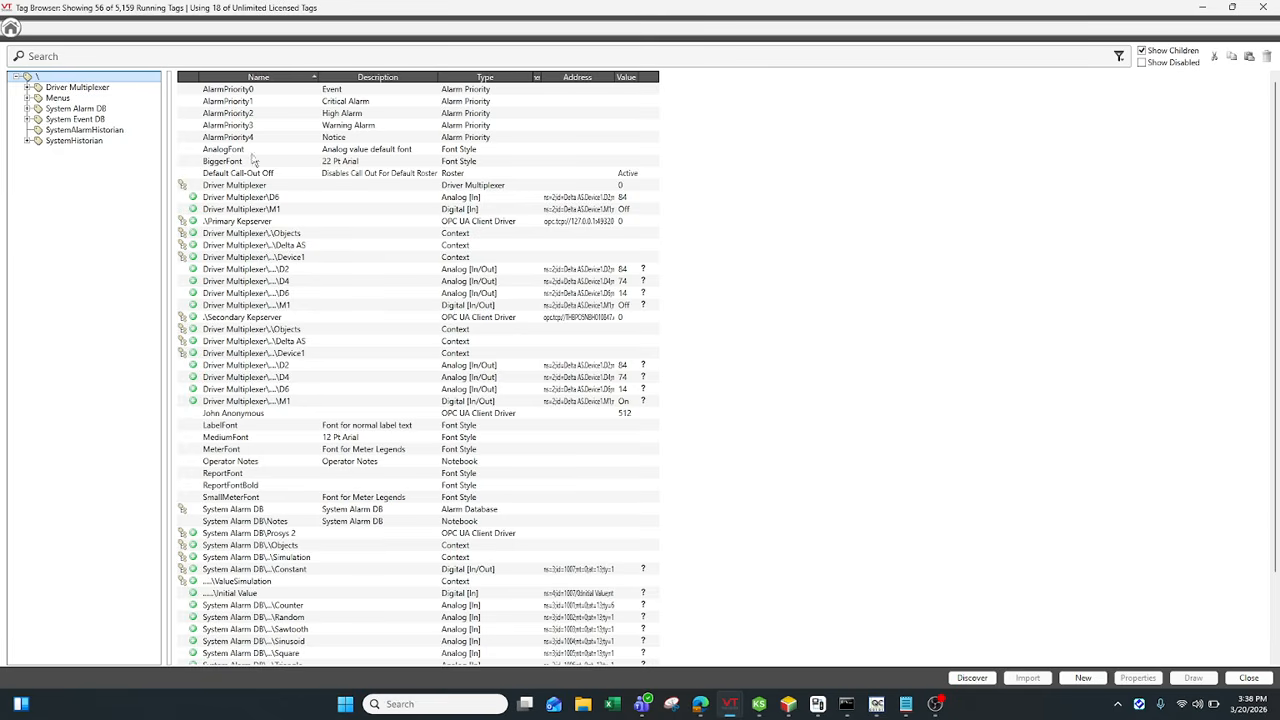
{"action": "double_click", "coordinate": [88, 88]}
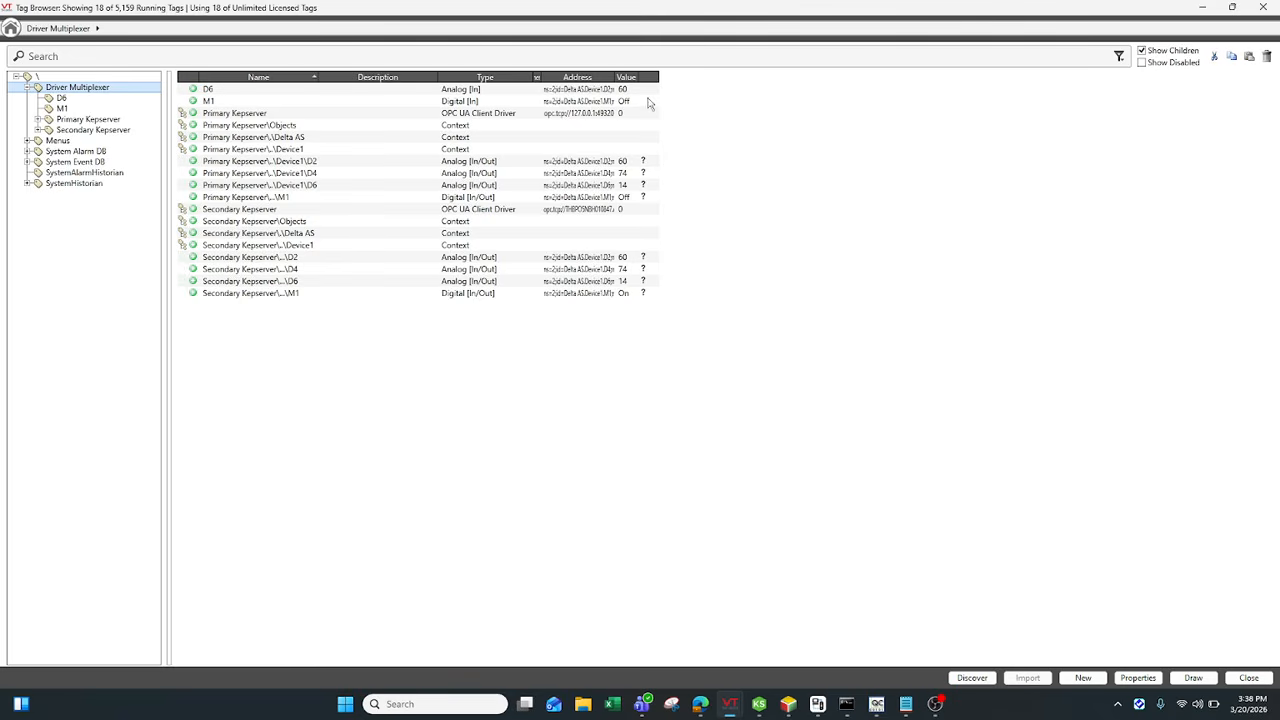
{"action": "left_click", "coordinate": [1262, 7]}
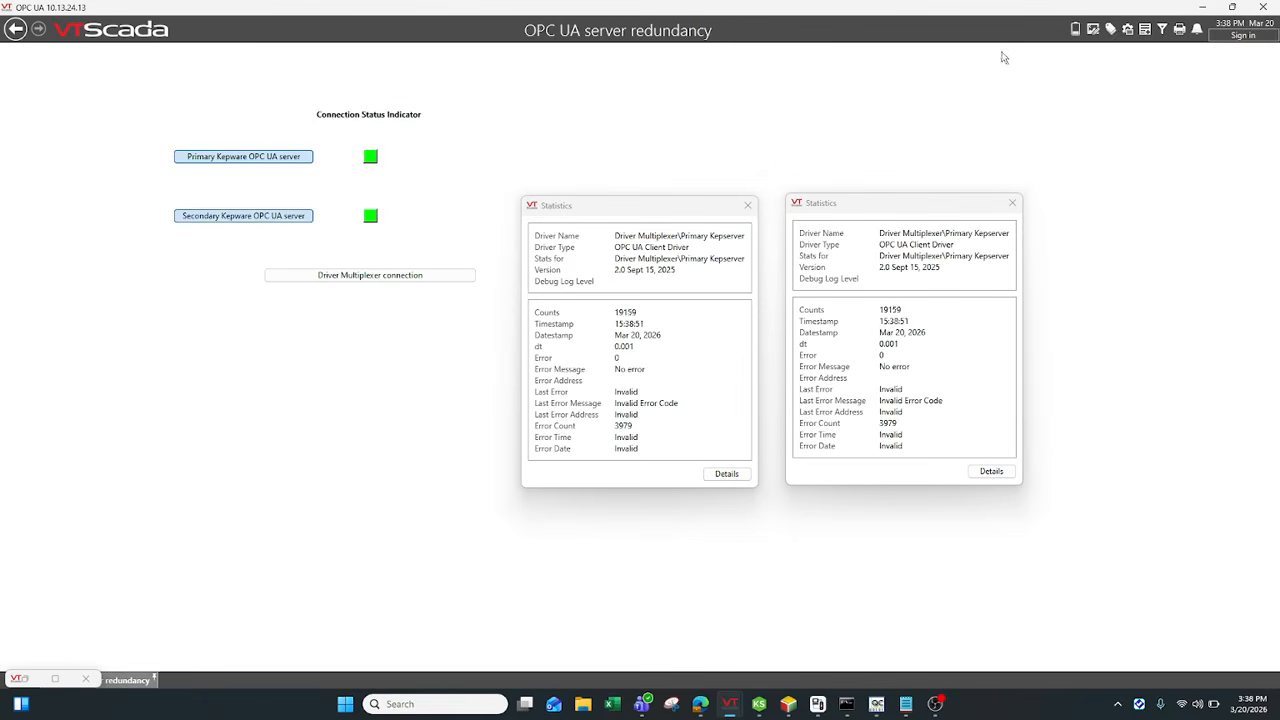
{"action": "left_click", "coordinate": [1111, 30]}
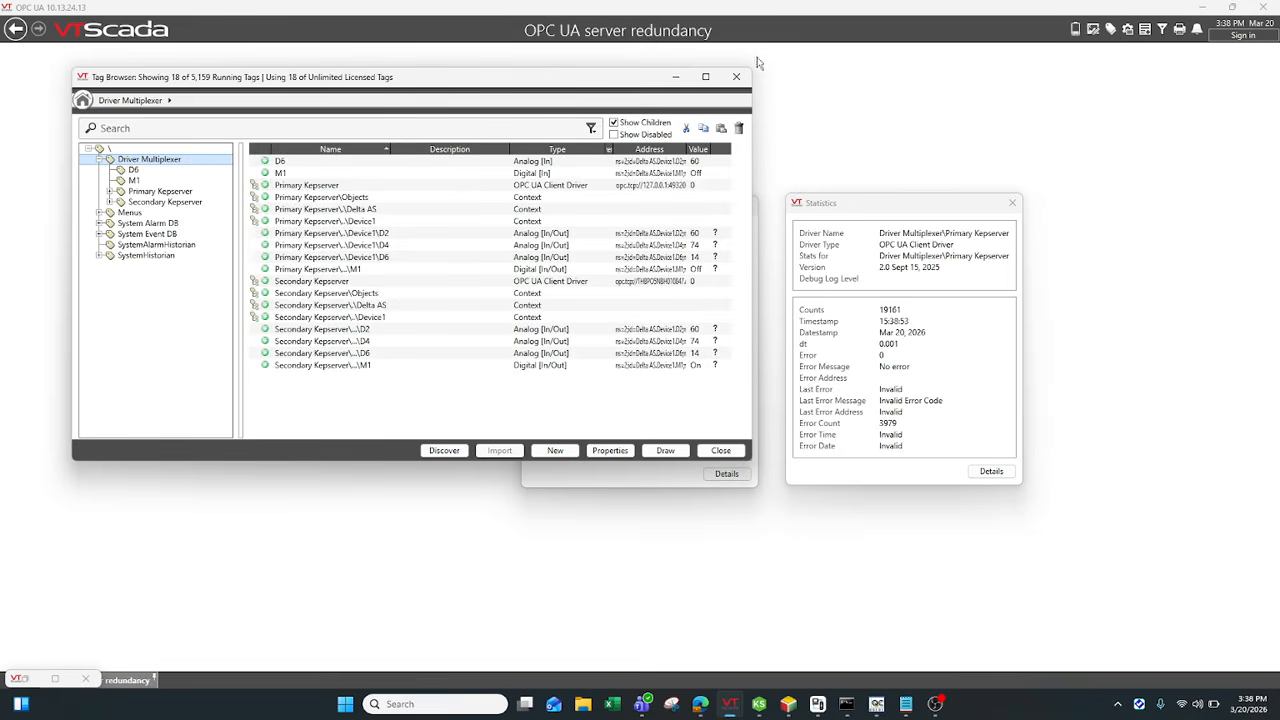
{"action": "left_click_drag", "start_coordinate": [616, 80], "coordinate": [846, 136]}
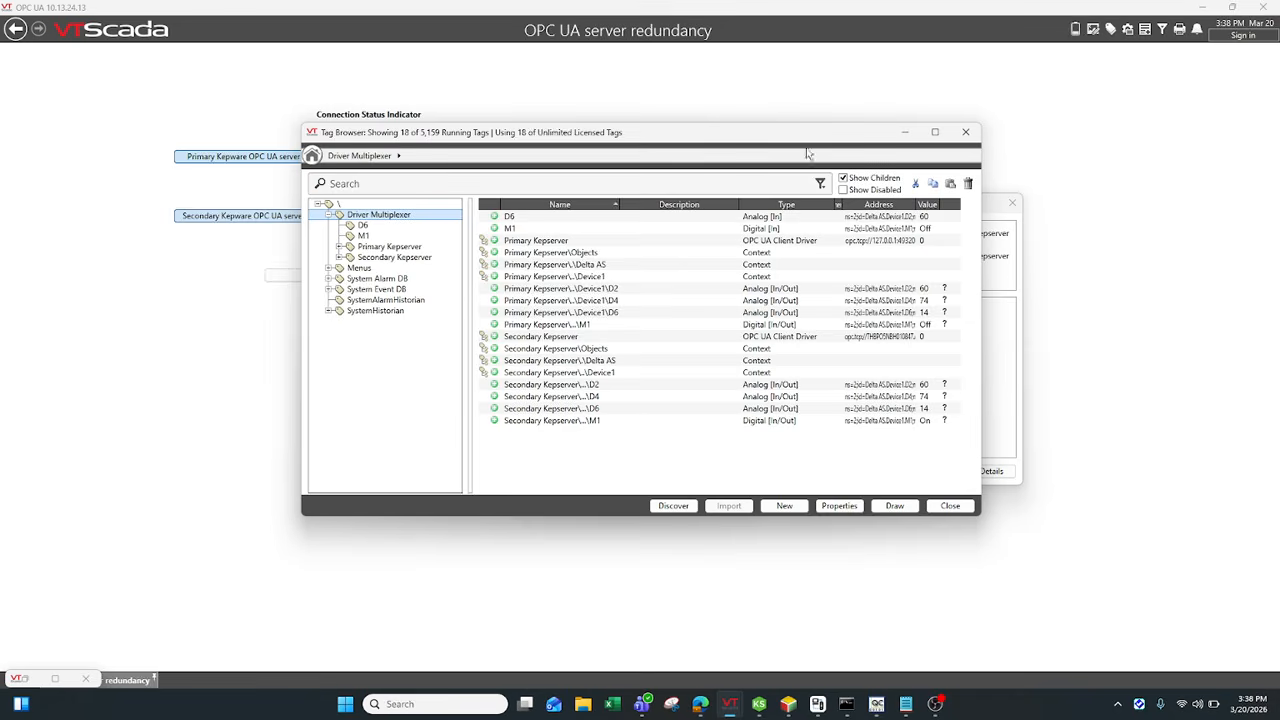
Maximize the Tag Browser with the full tag list and check the Driver Multiplexer's own status value
{"action": "left_click", "coordinate": [431, 205]}
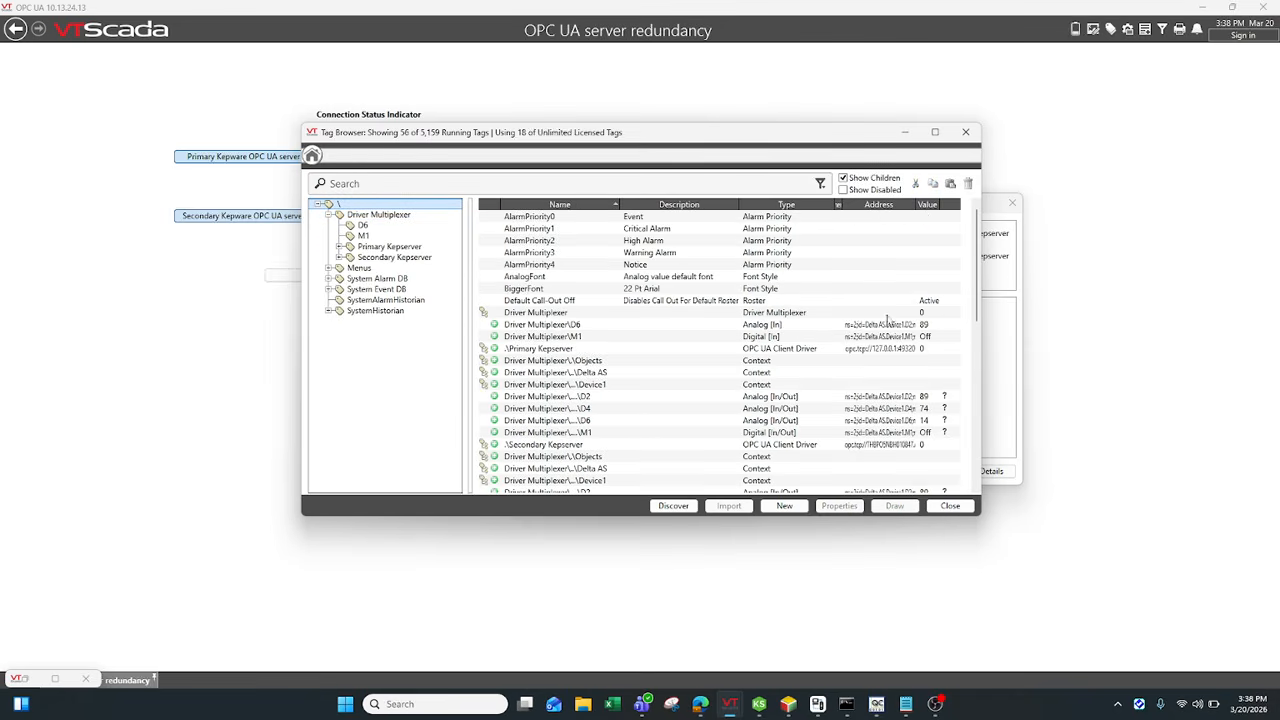
{"action": "left_click", "coordinate": [935, 133]}
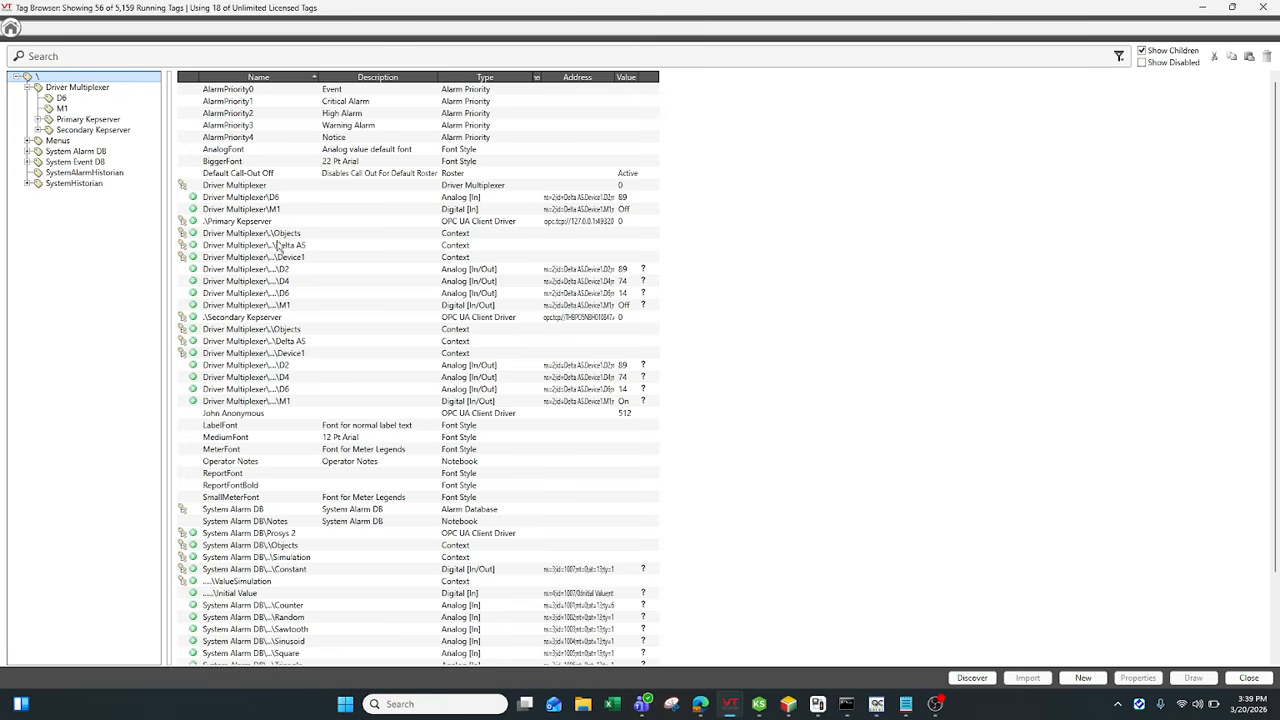
{"action": "left_click", "coordinate": [300, 187]}
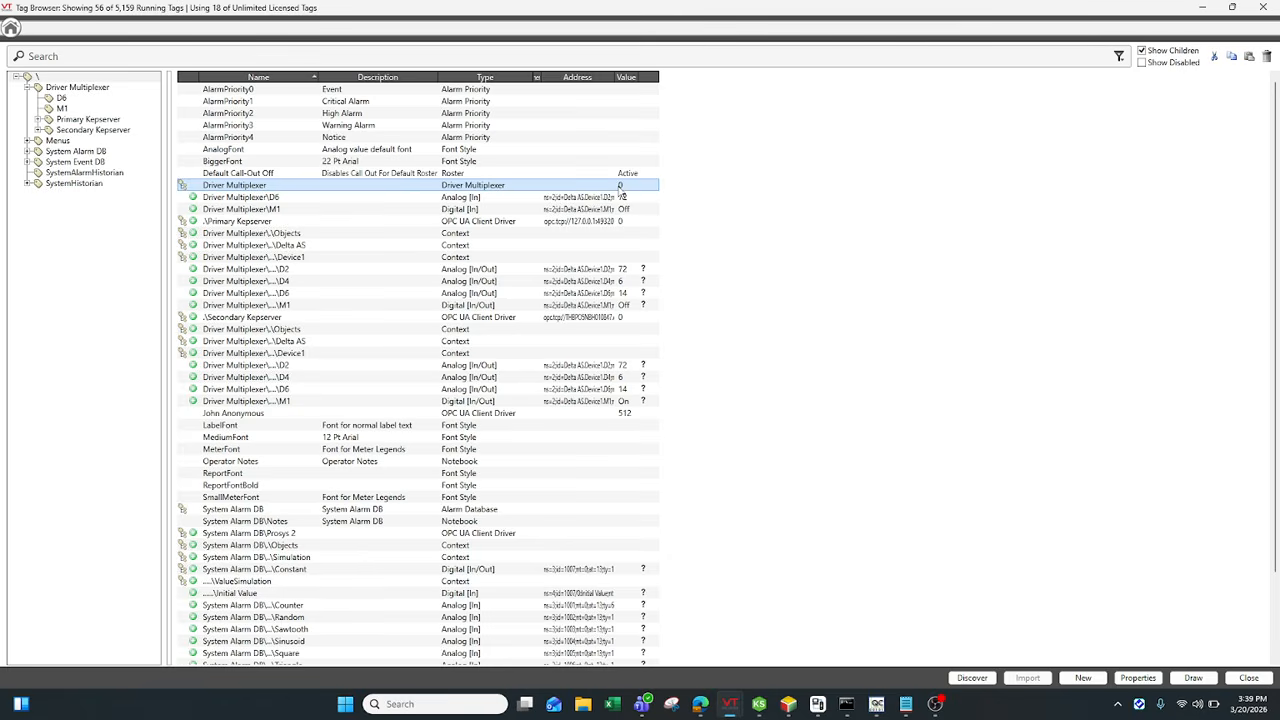
{"action": "left_click", "coordinate": [935, 704]}
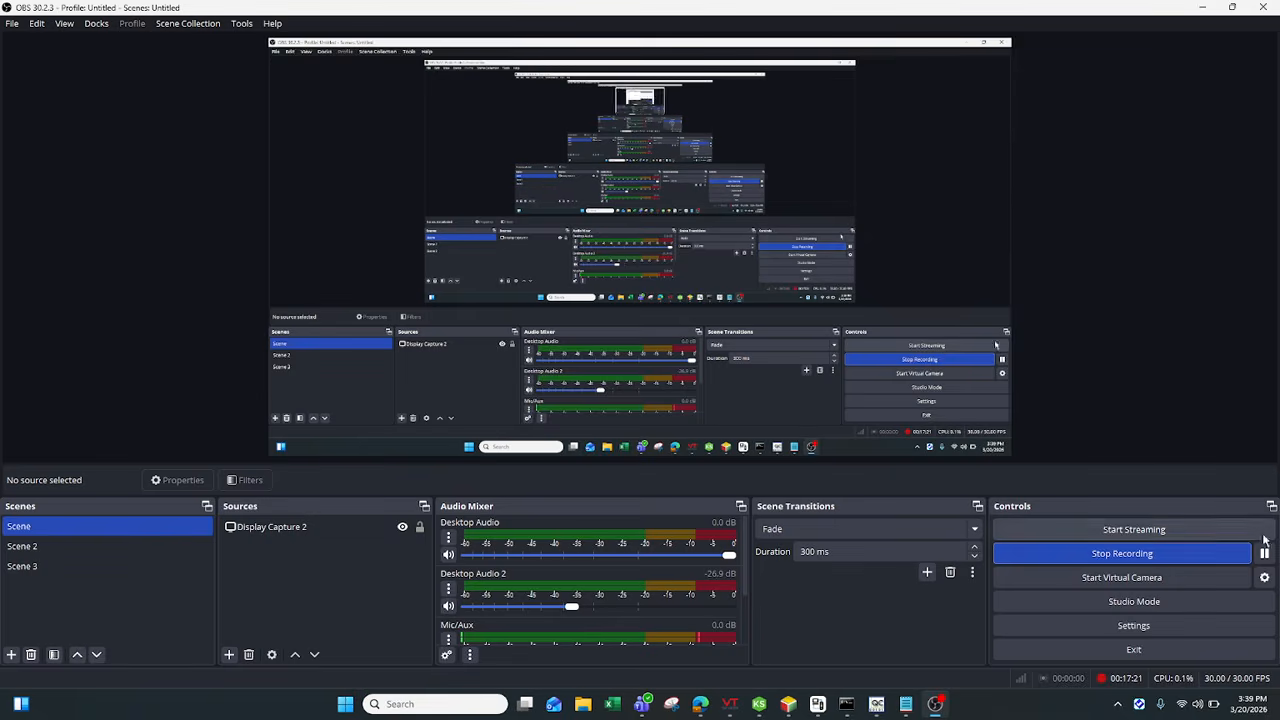
{"action": "mouse_move", "coordinate": [730, 704]}
{"action": "left_click", "coordinate": [786, 634]}
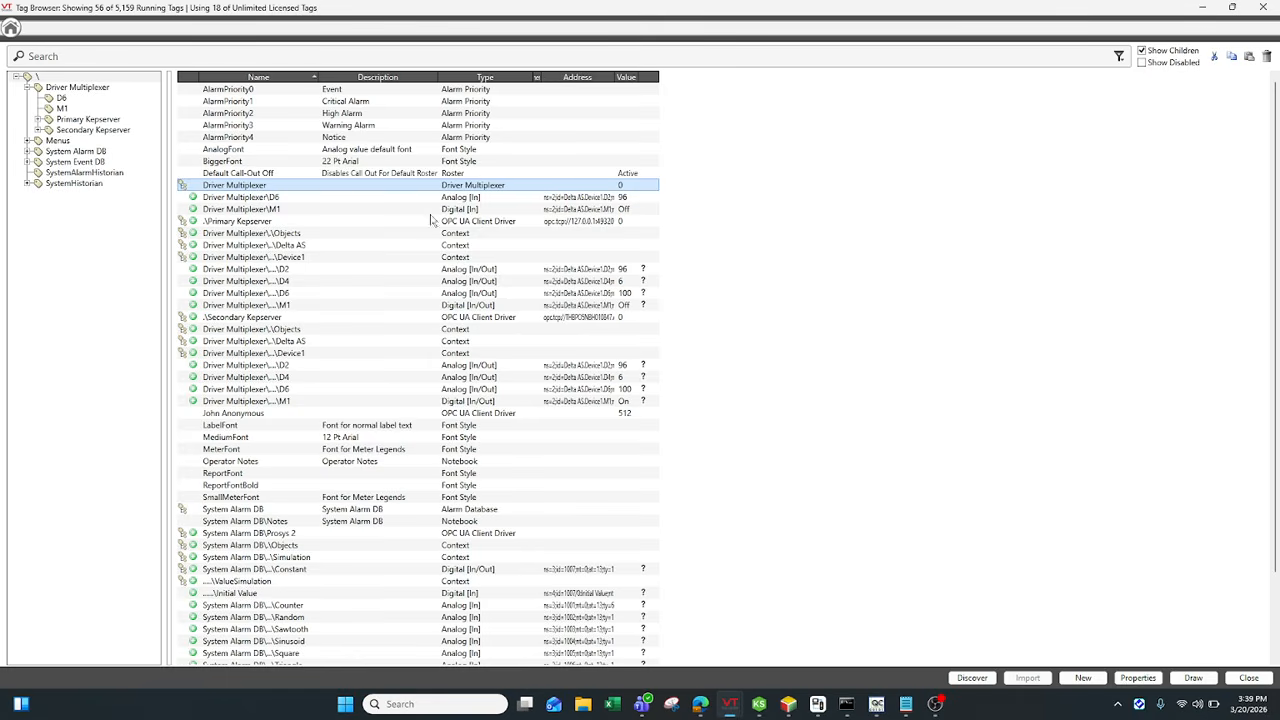
Compare the status value of the Primary Kepserver driver with that of the Driver Multiplexer
{"action": "left_click", "coordinate": [372, 224]}
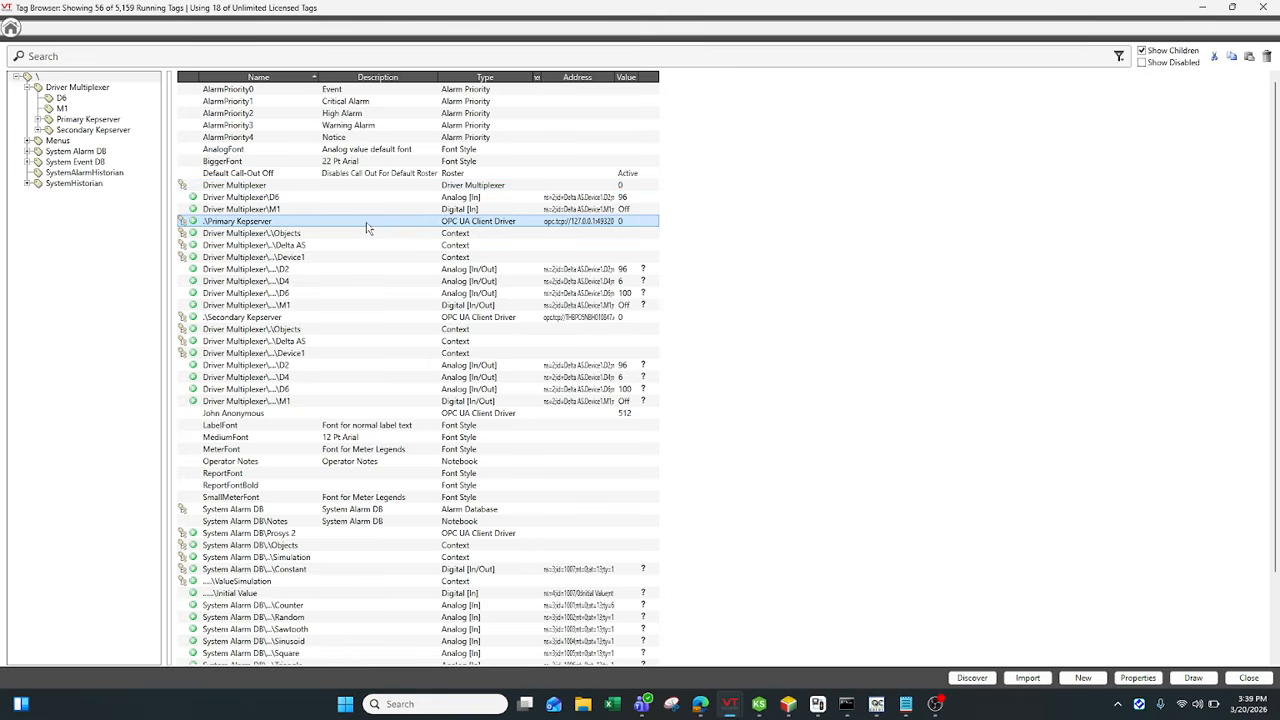
{"action": "left_click", "coordinate": [585, 187]}
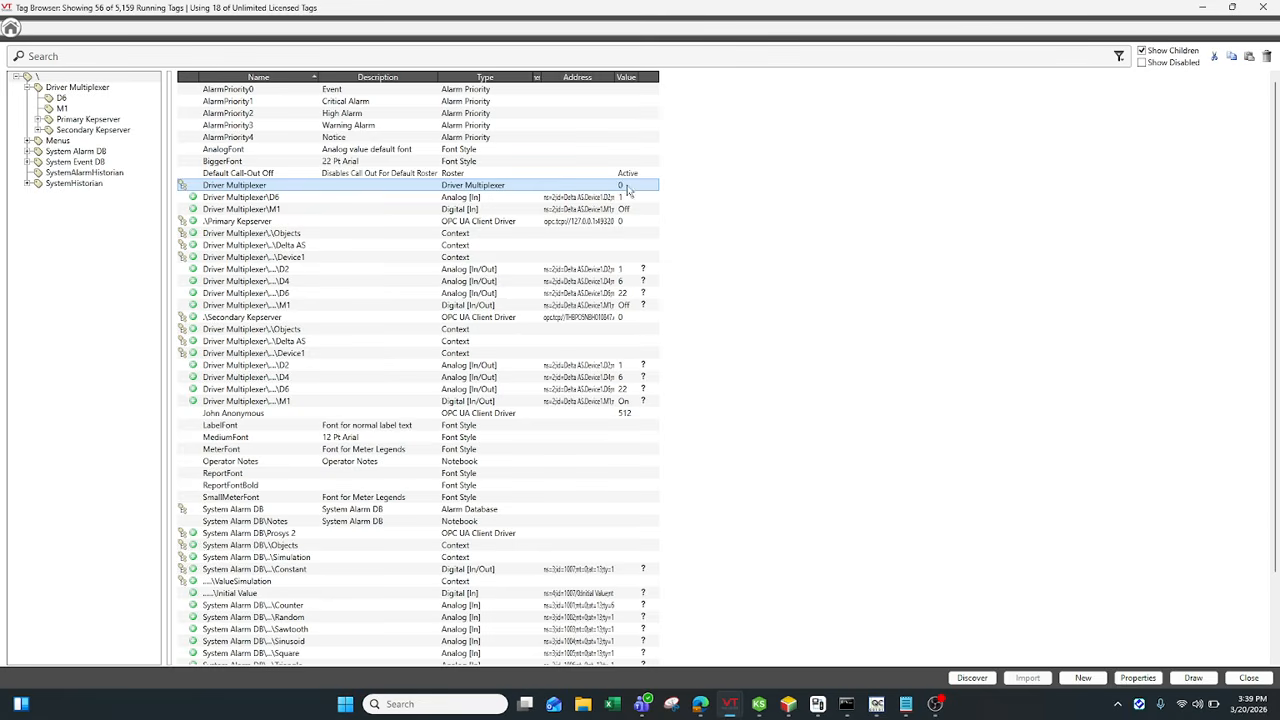
Close the Tag Browser, show the Driver Multiplexer connection statistics, and place that window beneath its button on the page
{"action": "left_click", "coordinate": [1263, 7]}
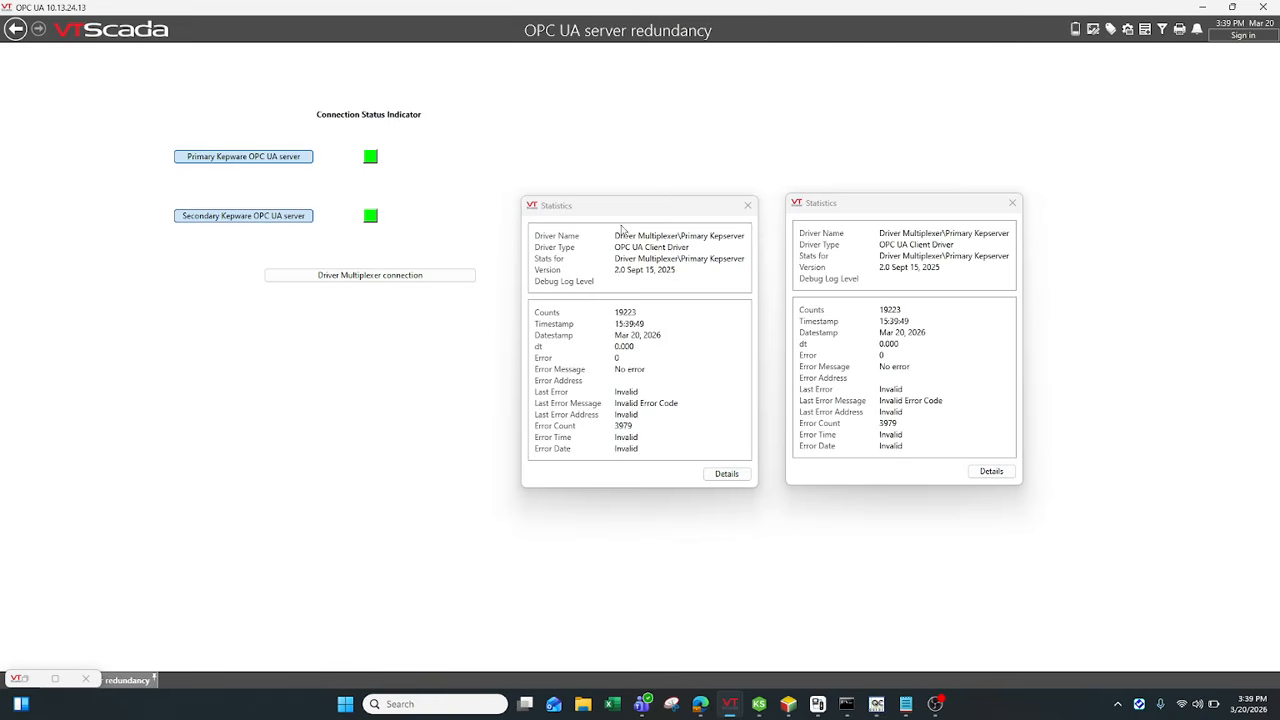
{"action": "left_click", "coordinate": [417, 279]}
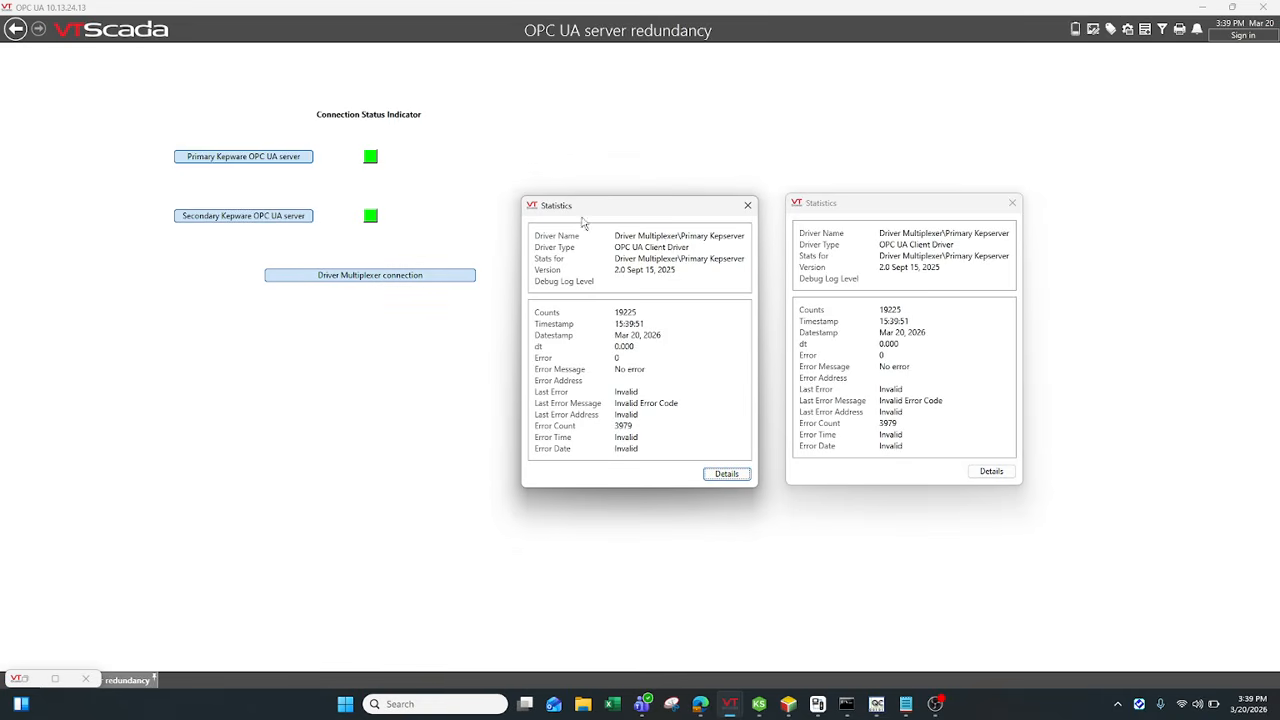
{"action": "left_click_drag", "start_coordinate": [585, 212], "coordinate": [210, 326]}
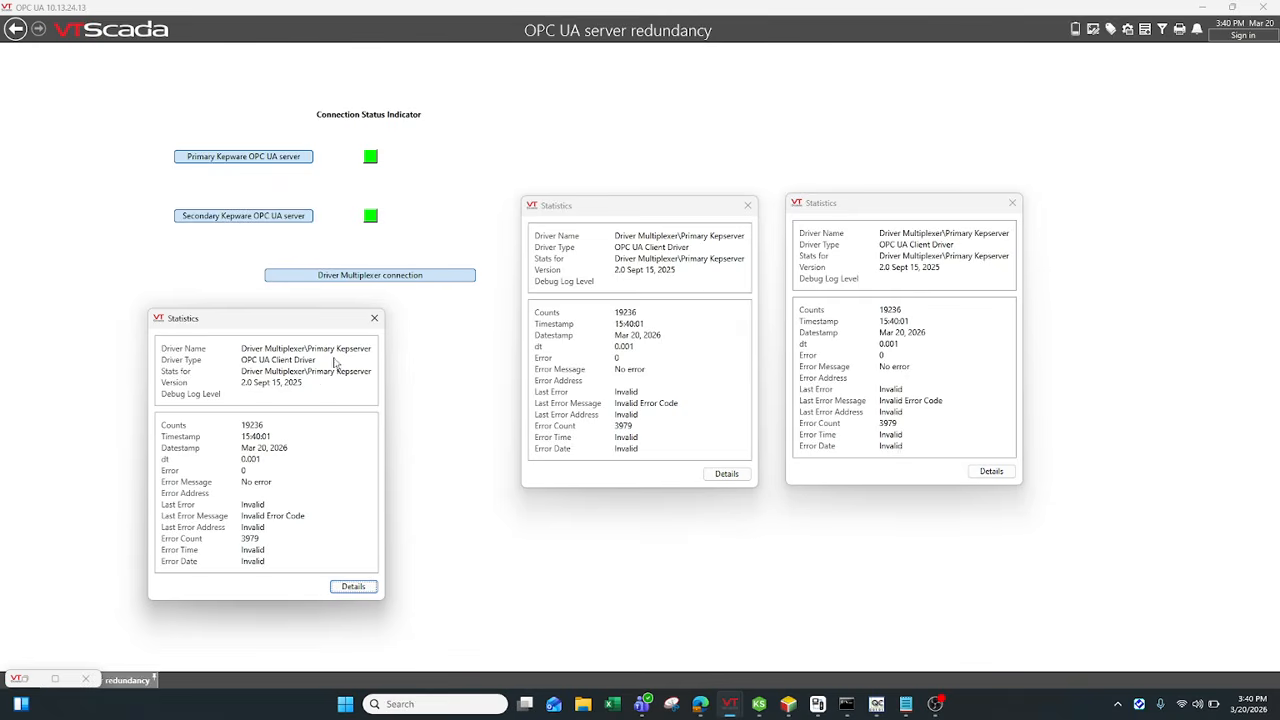
Reopen the Tag Browser, maximize it and list the tags under the Driver Multiplexer
{"action": "left_click", "coordinate": [1127, 29]}
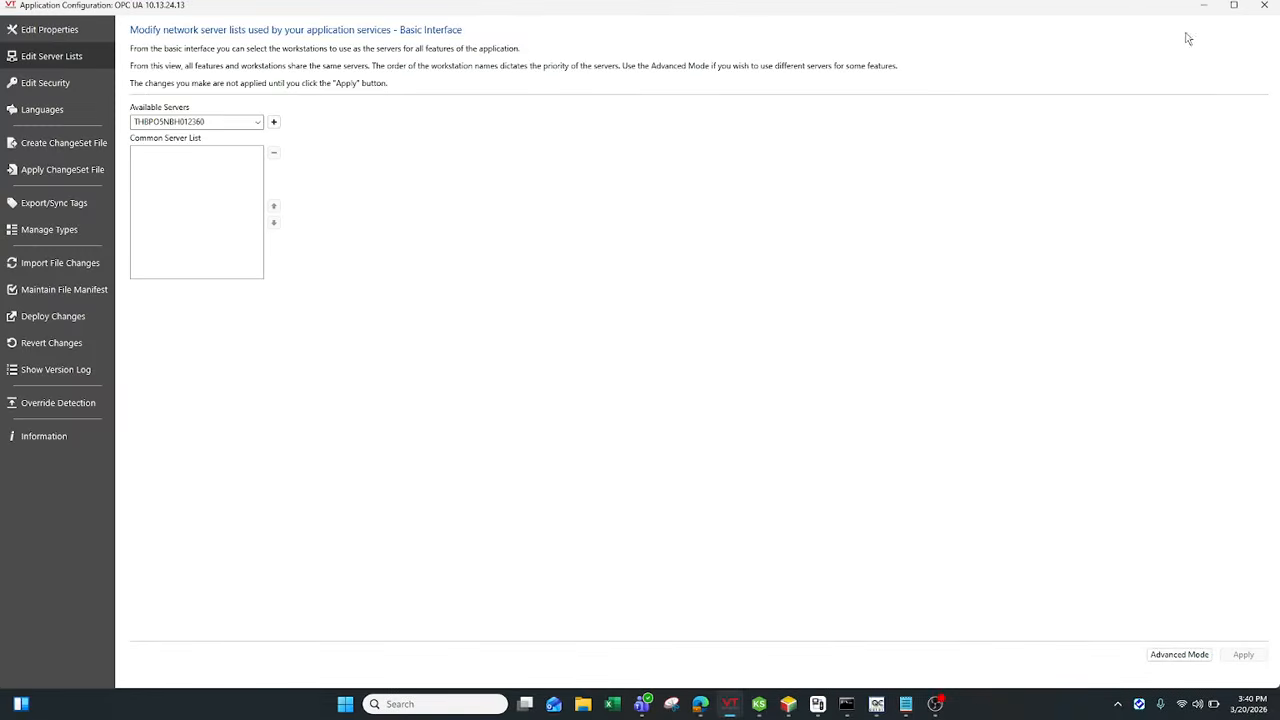
{"action": "left_click", "coordinate": [1264, 5]}
{"action": "left_click", "coordinate": [1111, 29]}
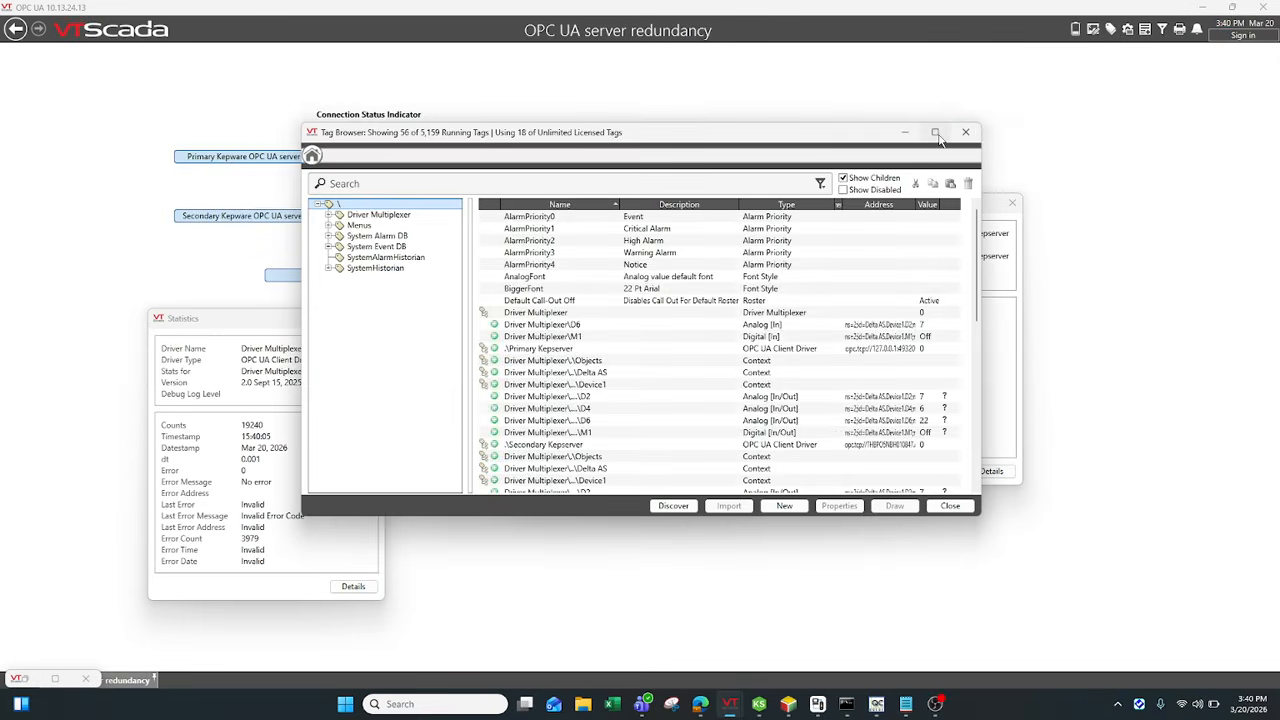
{"action": "left_click", "coordinate": [935, 132]}
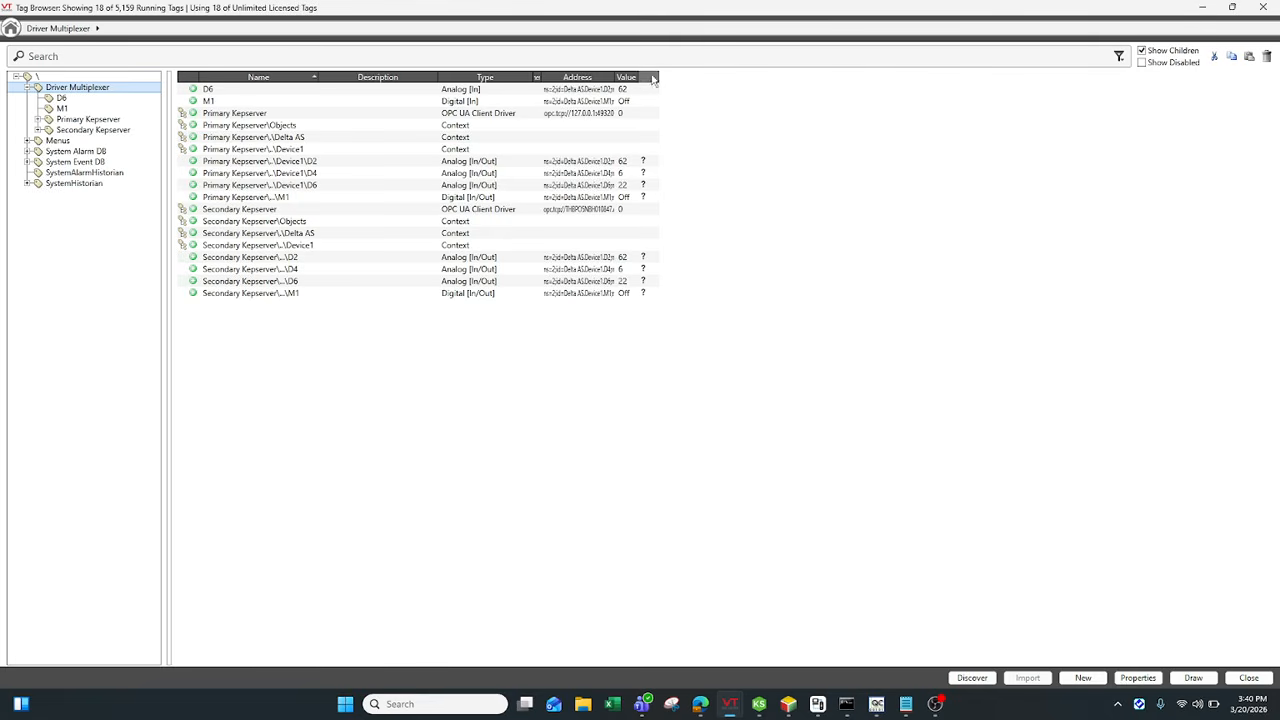
{"action": "left_click", "coordinate": [935, 704]}
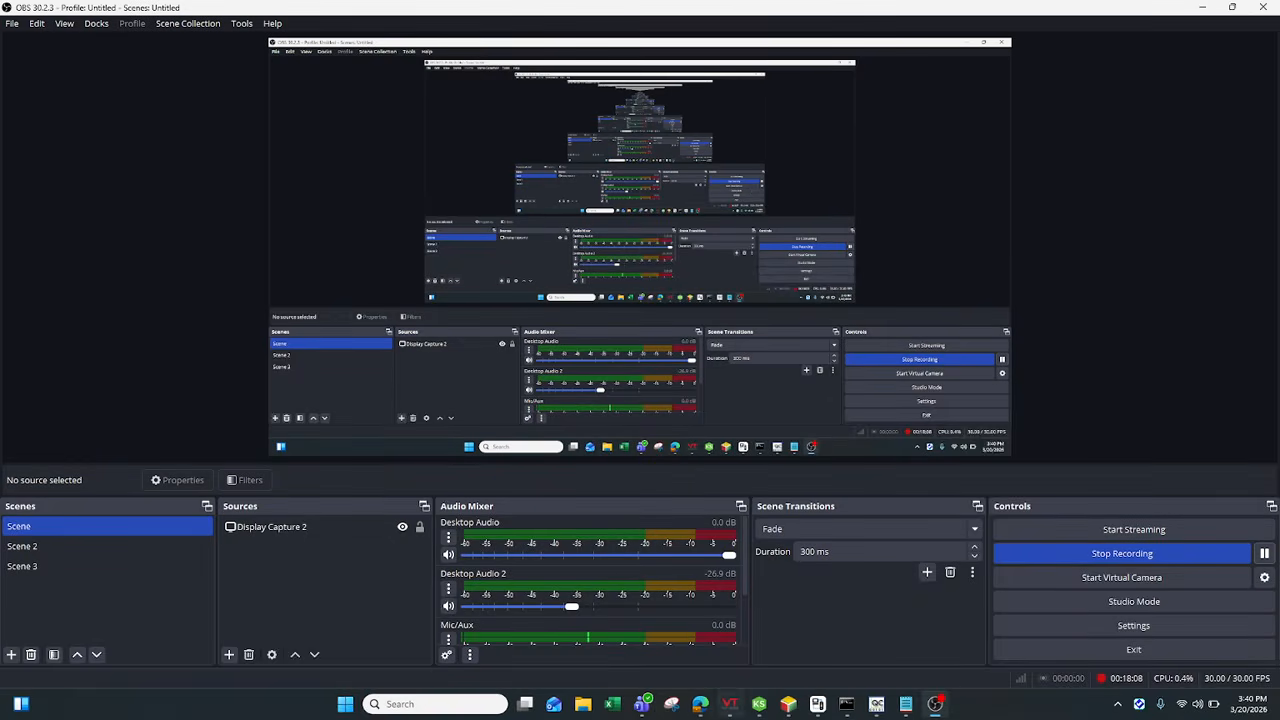
{"action": "mouse_move", "coordinate": [730, 704]}
{"action": "left_click", "coordinate": [818, 638]}
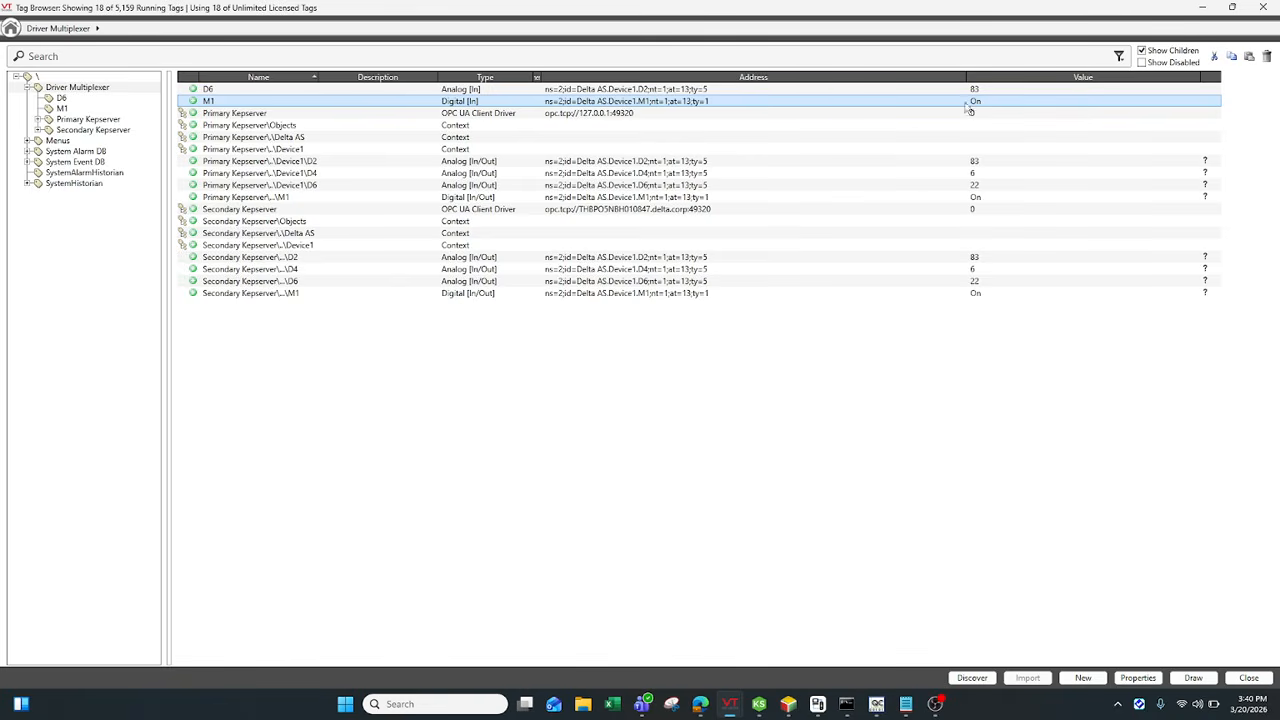
Compare the value of the Driver Multiplexer's D6 tag with the Primary Kepserver's D2 tag
{"action": "left_click", "coordinate": [121, 90]}
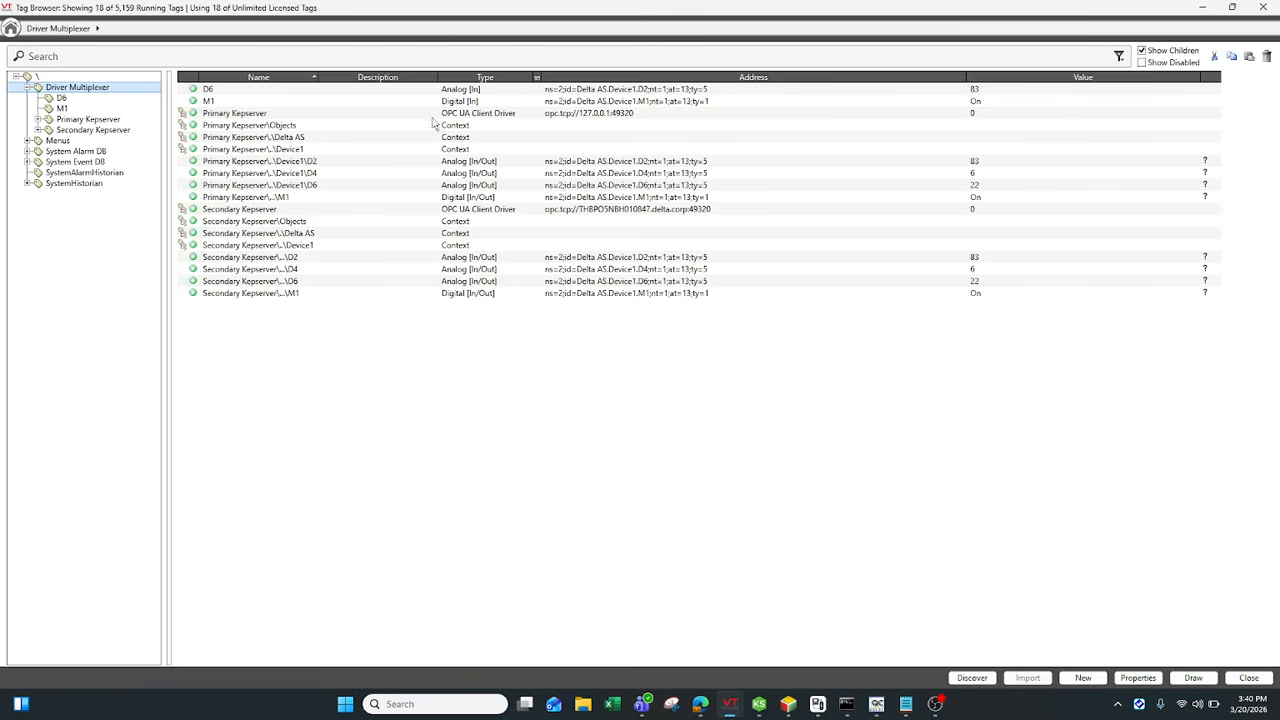
{"action": "left_click", "coordinate": [397, 102]}
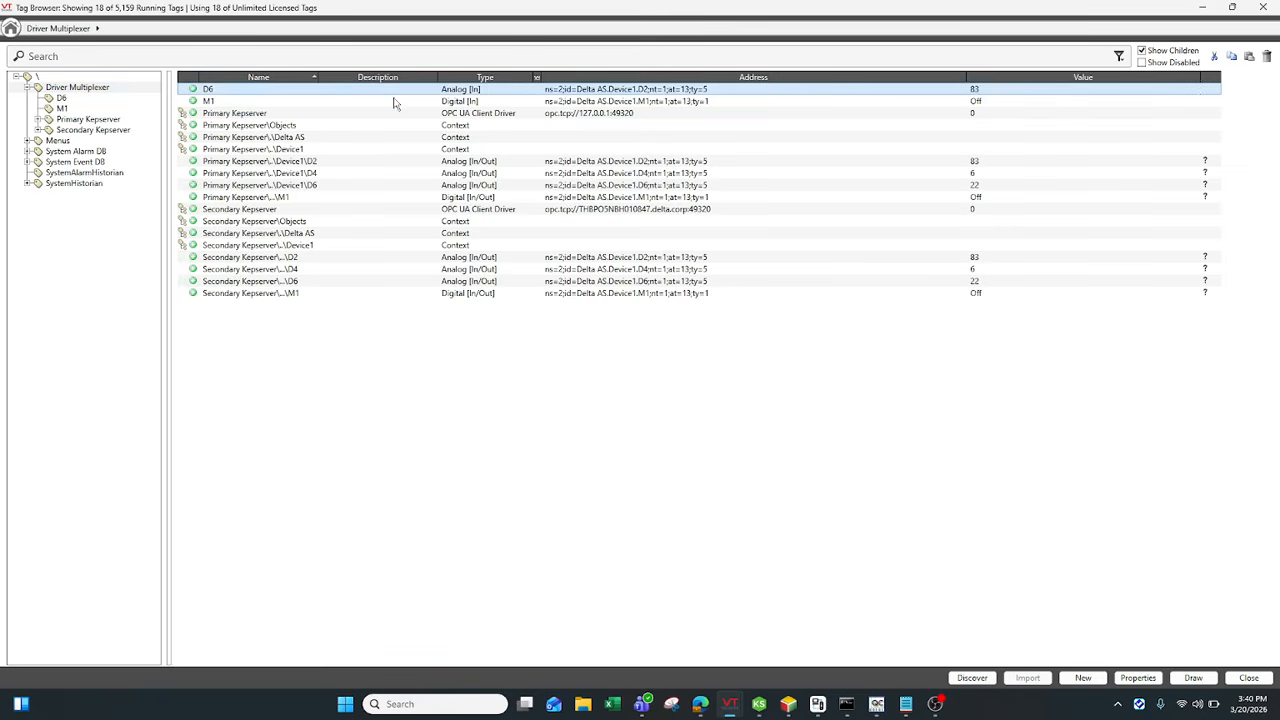
{"action": "left_click", "coordinate": [999, 90]}
{"action": "left_click", "coordinate": [985, 163]}
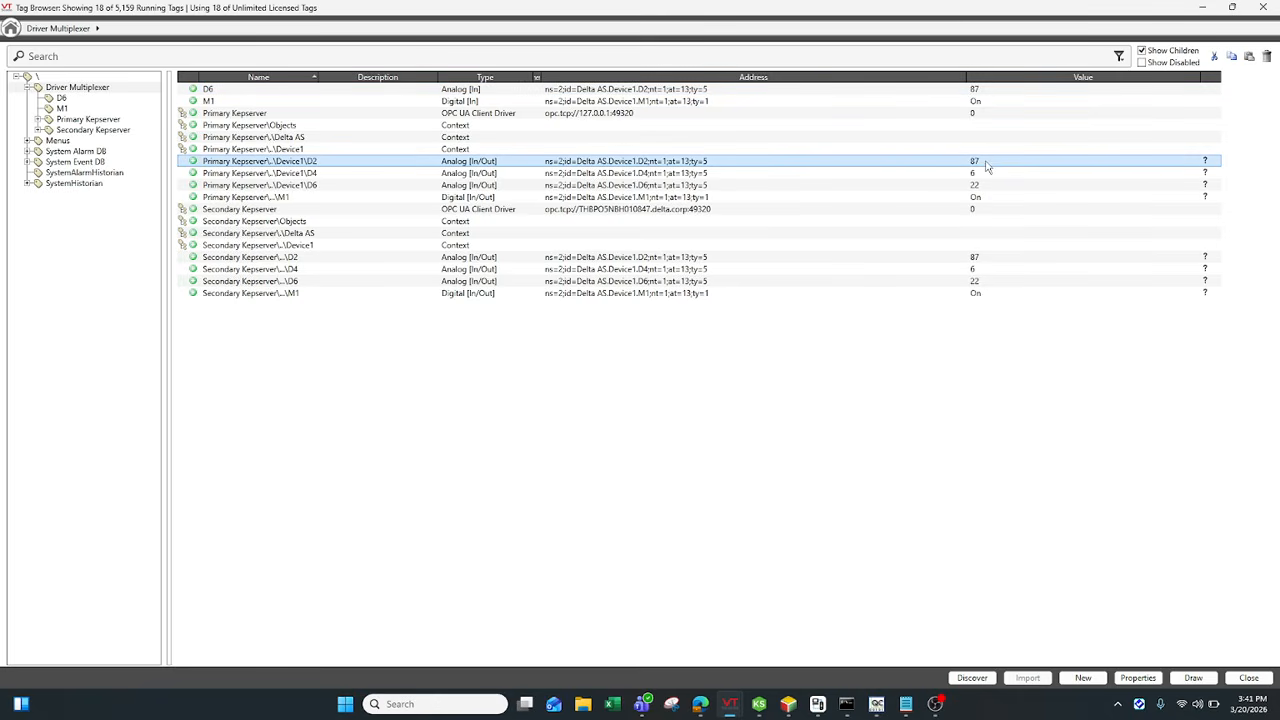
Rename the D6 analog tag directly under the Driver Multiplexer to D2 and confirm the change
{"action": "left_click", "coordinate": [743, 93]}
{"action": "right_click", "coordinate": [743, 93]}
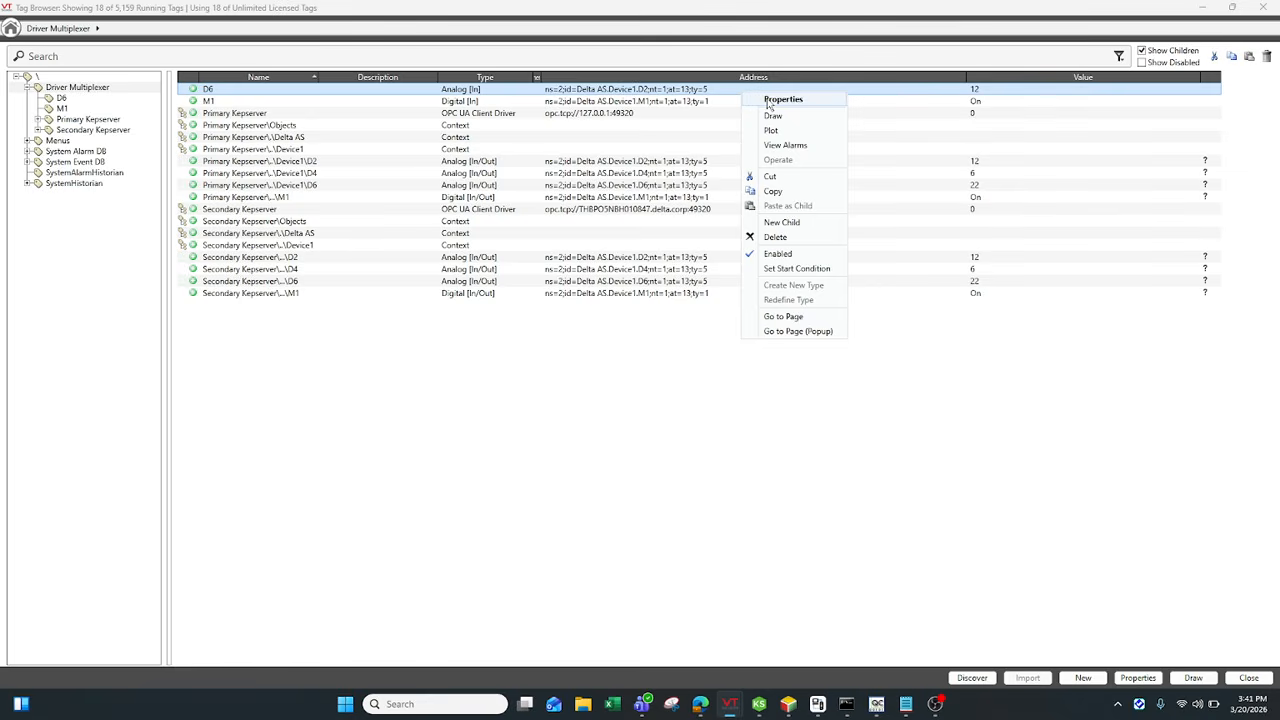
{"action": "left_click", "coordinate": [770, 101]}
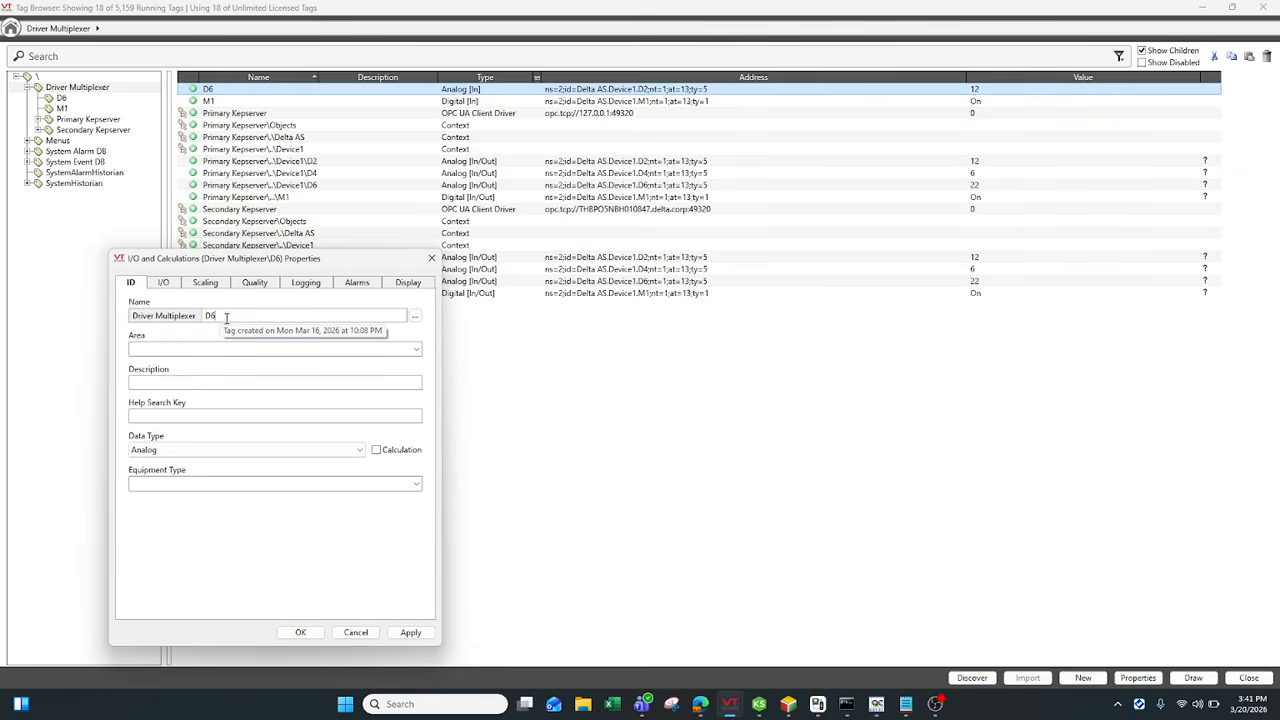
{"action": "type", "text": "D2"}
{"action": "left_click", "coordinate": [296, 637]}
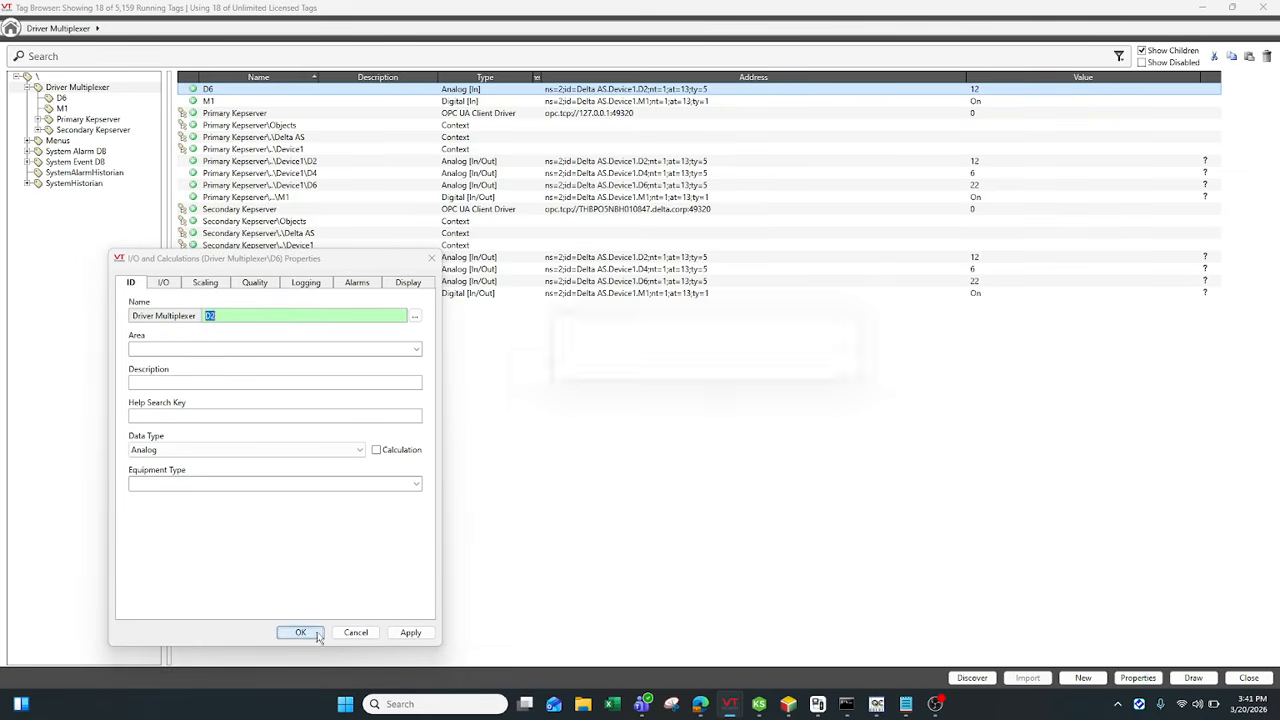
{"action": "left_click", "coordinate": [811, 376]}
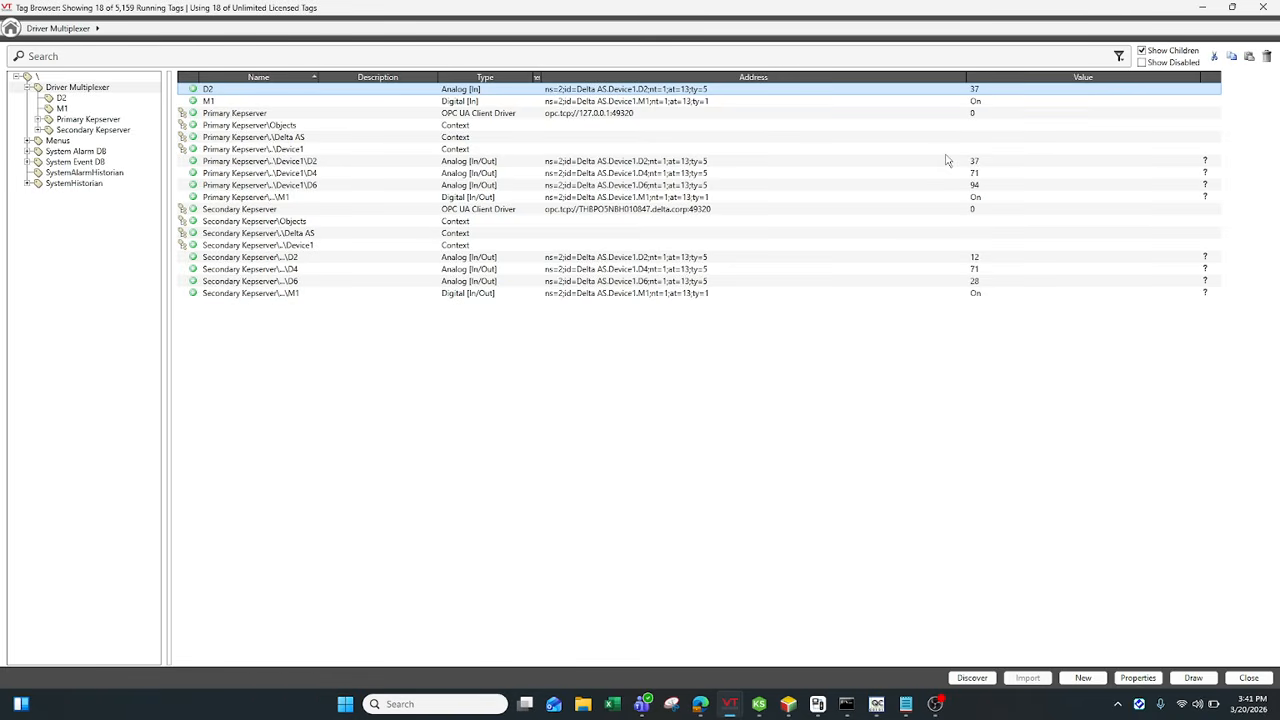
Compare the Driver Multiplexer's D2 and M1 values with the matching tags under the Primary and Secondary Kepserver drivers
{"action": "left_click", "coordinate": [980, 165]}
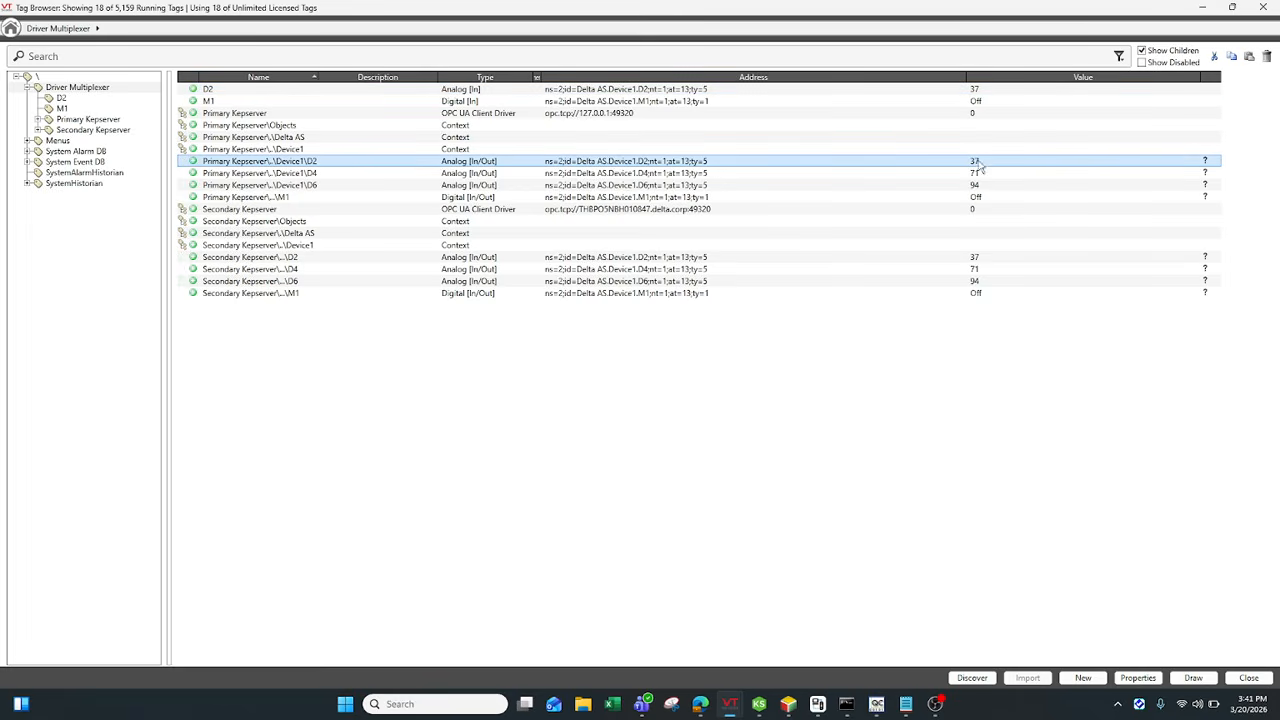
{"action": "left_click", "coordinate": [983, 258]}
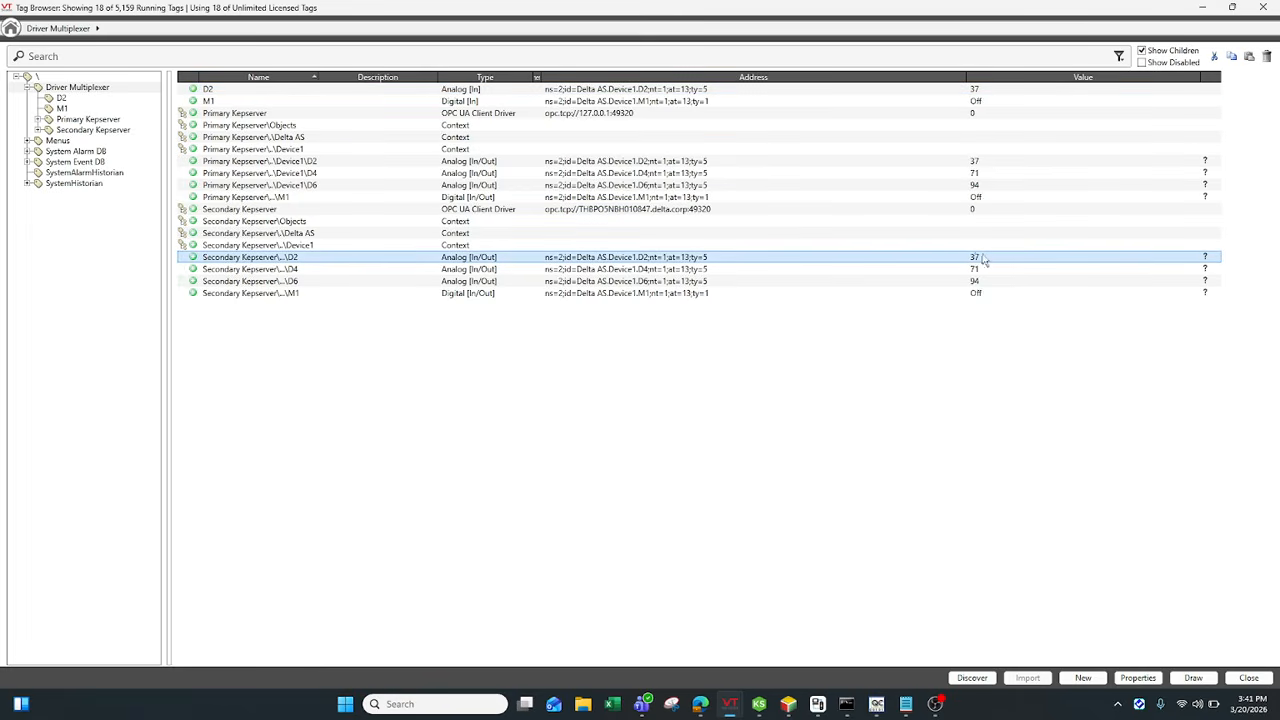
{"action": "left_click", "coordinate": [456, 115]}
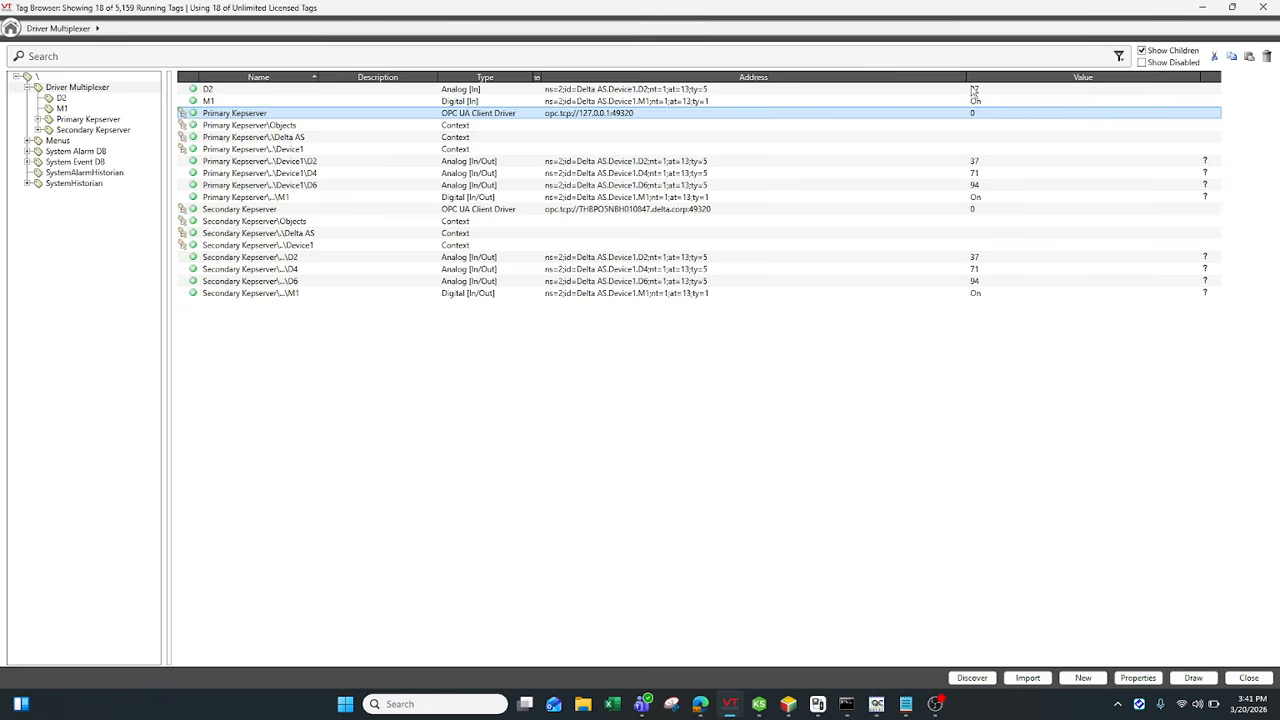
{"action": "left_click", "coordinate": [977, 91]}
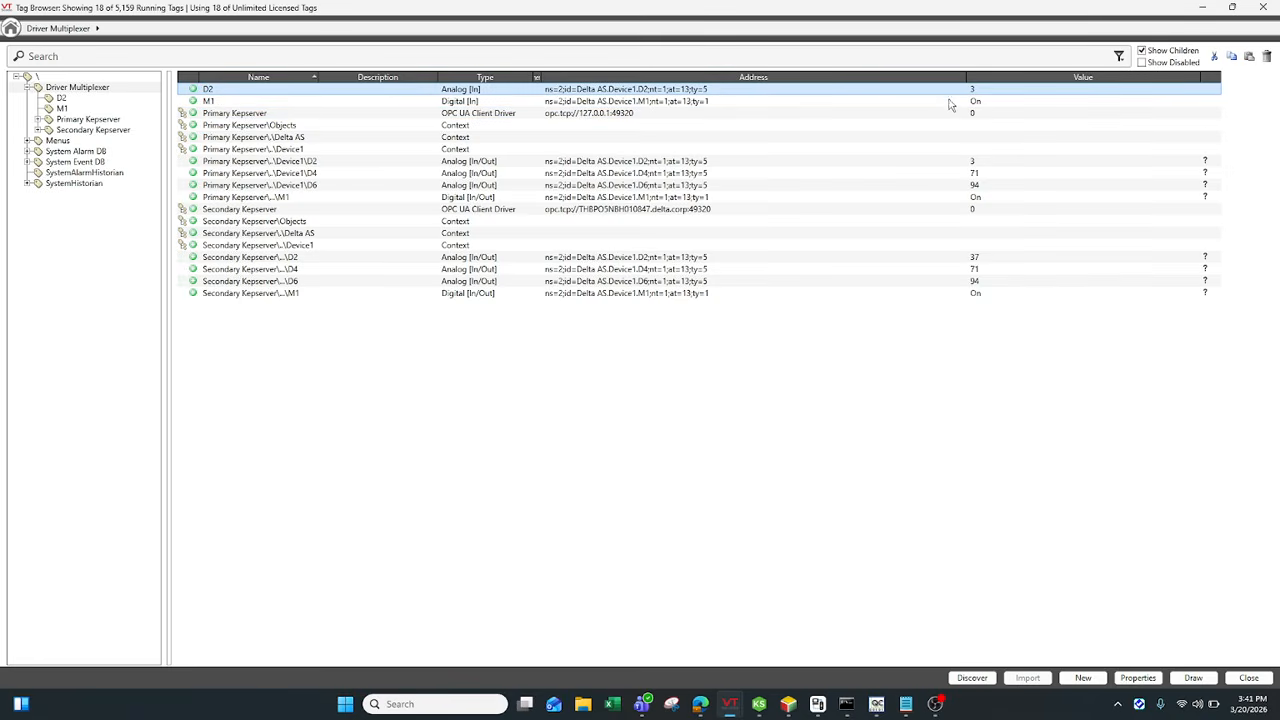
{"action": "left_click", "coordinate": [979, 103]}
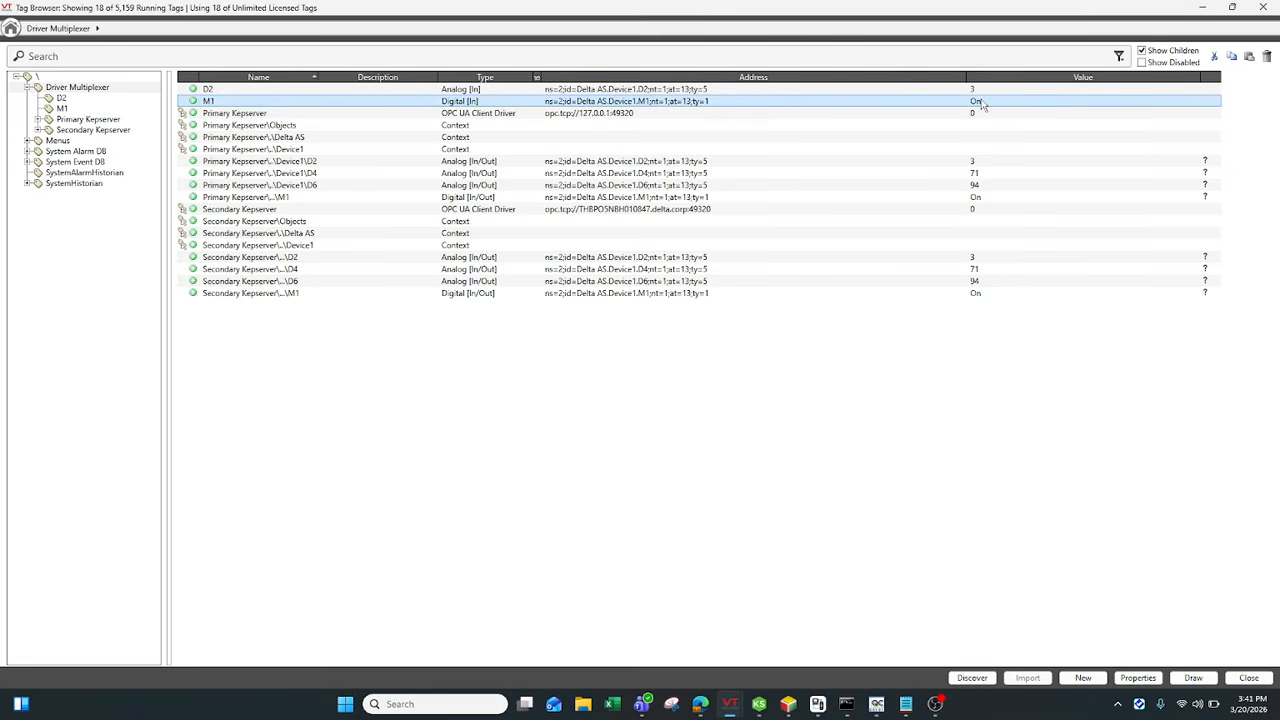
{"action": "left_click", "coordinate": [986, 199]}
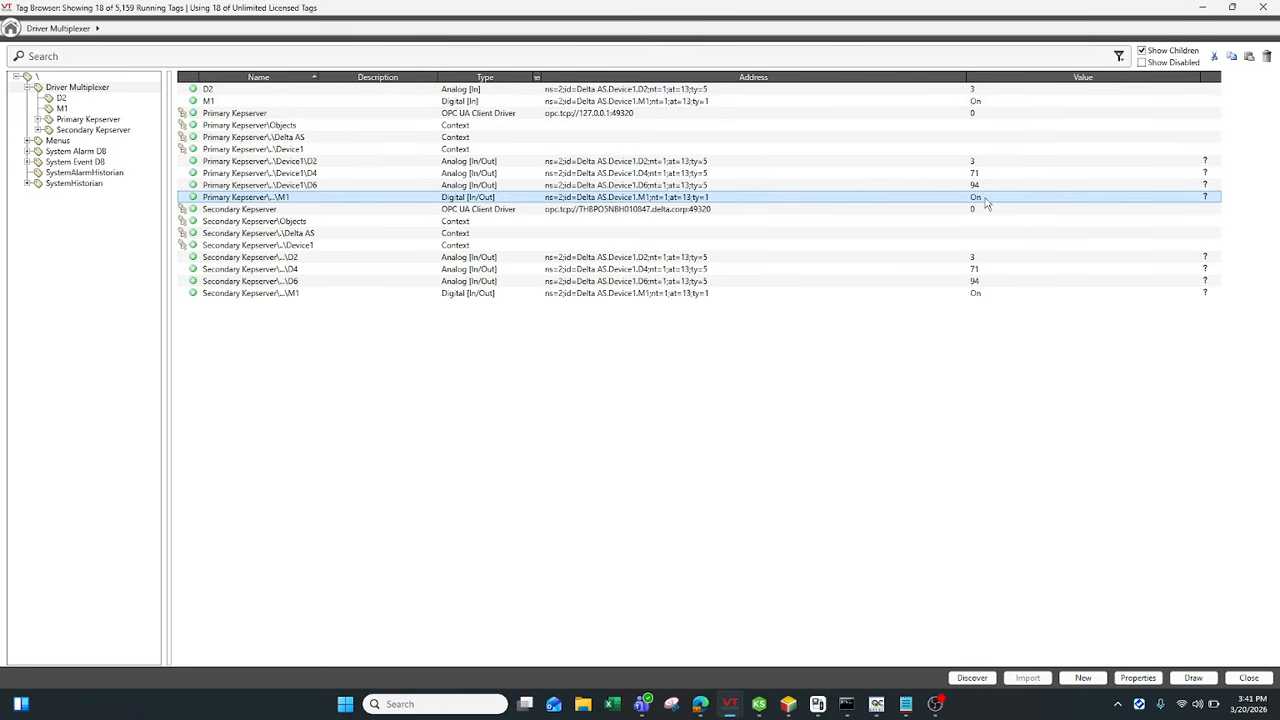
{"action": "left_click", "coordinate": [994, 103]}
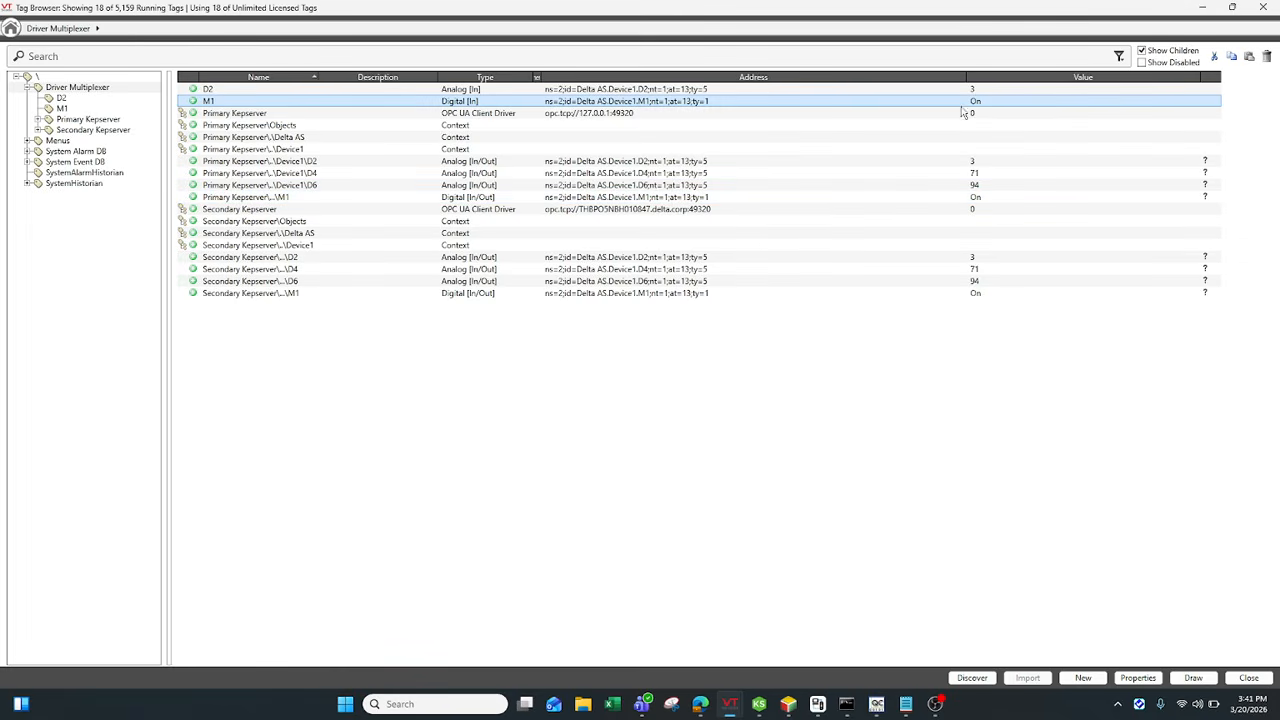
Widen the Equipment Type column in the Driver Multiplexer's tag list so its heading is readable
{"action": "left_click", "coordinate": [126, 88]}
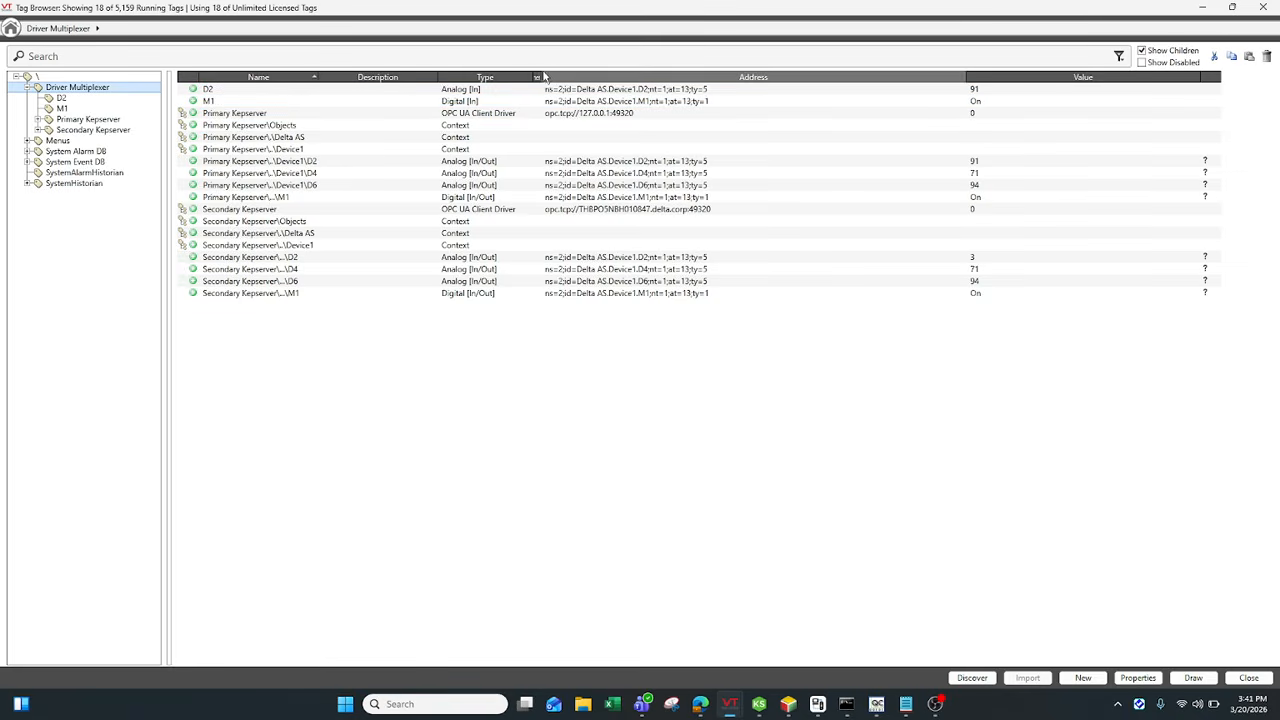
{"action": "left_click_drag", "start_coordinate": [539, 76], "coordinate": [690, 77]}
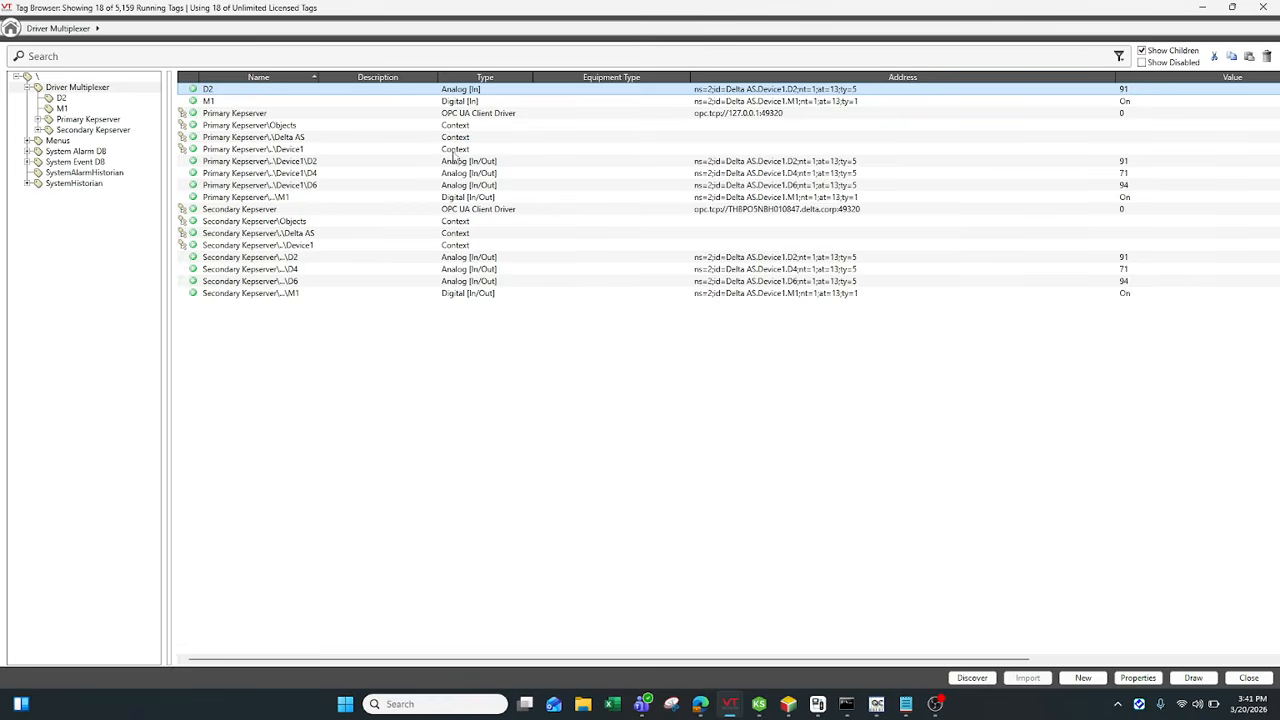
Restore the Tag Browser to a smaller window beside the Driver Multiplexer statistics and widen it to show part of the Address column
{"action": "left_click_drag", "start_coordinate": [1080, 9], "coordinate": [908, 276]}
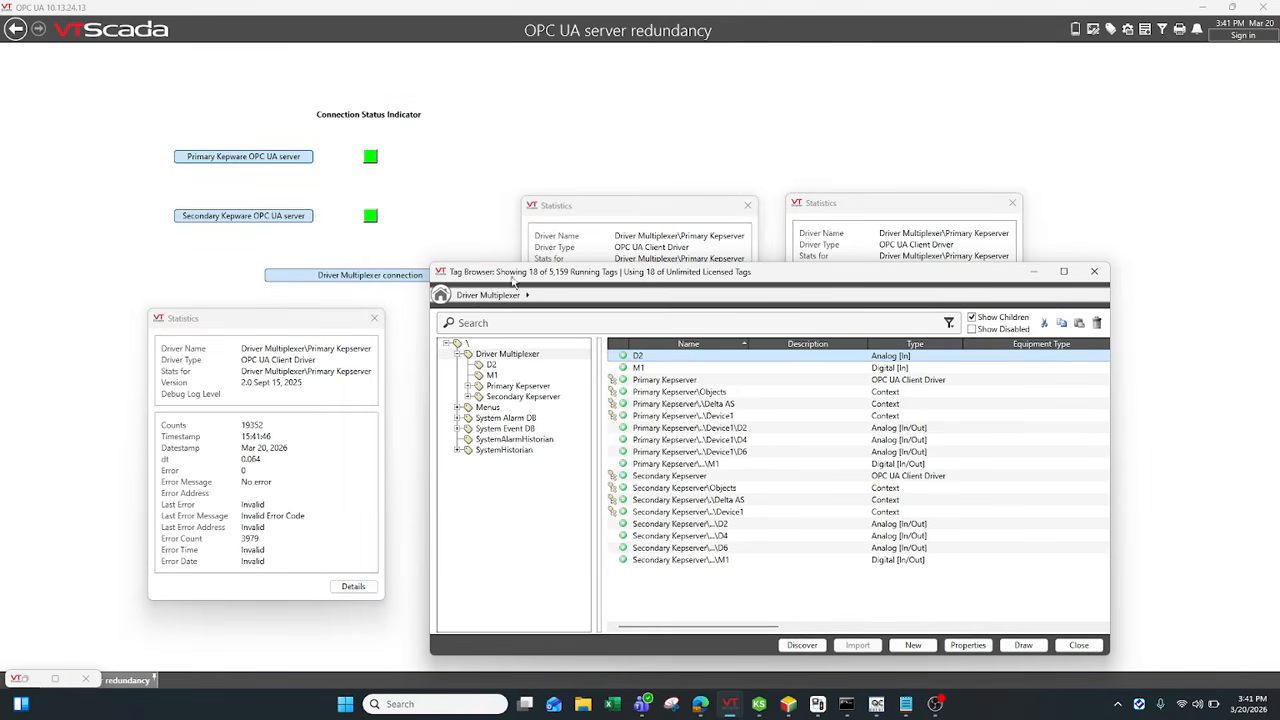
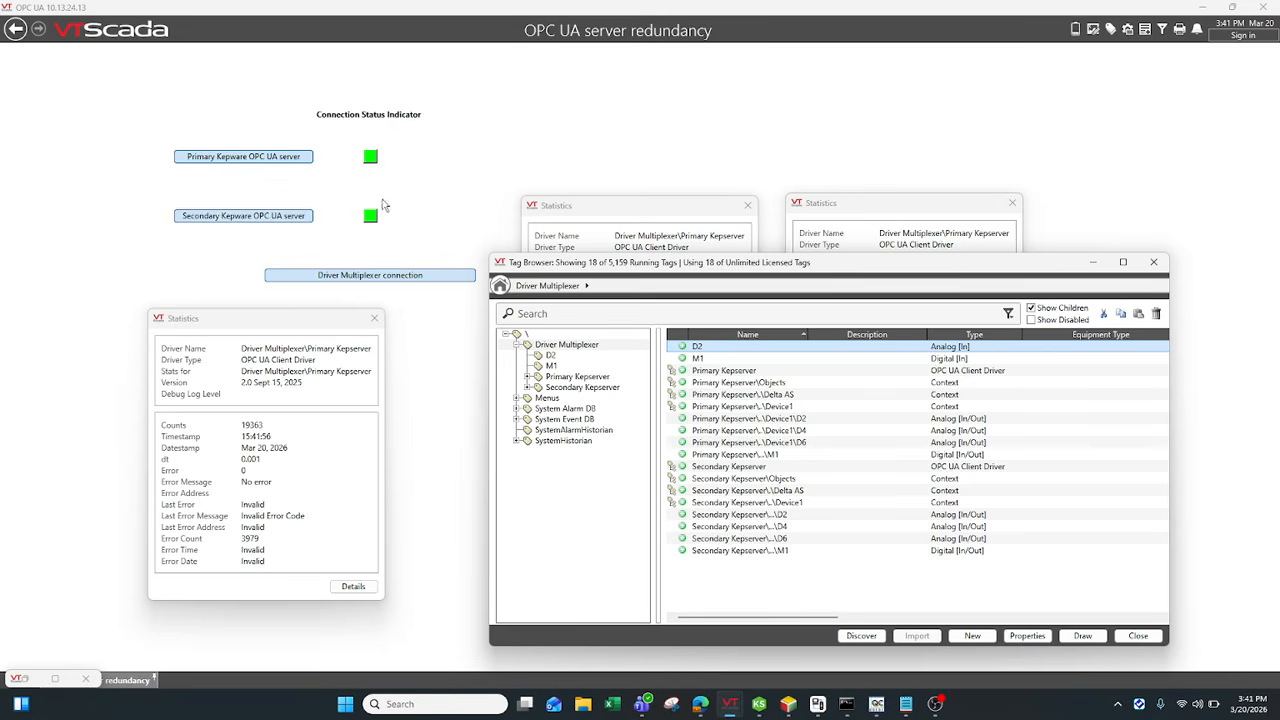
{"action": "left_click", "coordinate": [740, 372]}
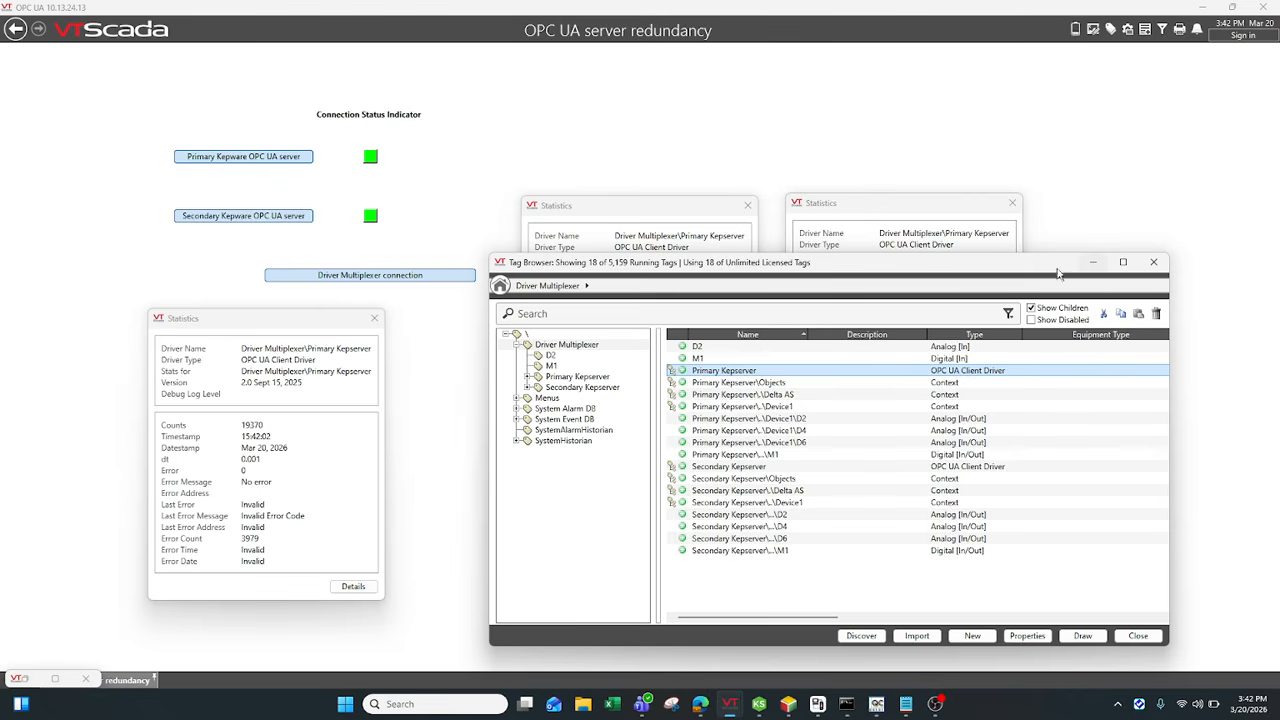
{"action": "left_click_drag", "start_coordinate": [1058, 273], "coordinate": [1007, 262]}
{"action": "left_click_drag", "start_coordinate": [1128, 325], "coordinate": [1244, 339]}
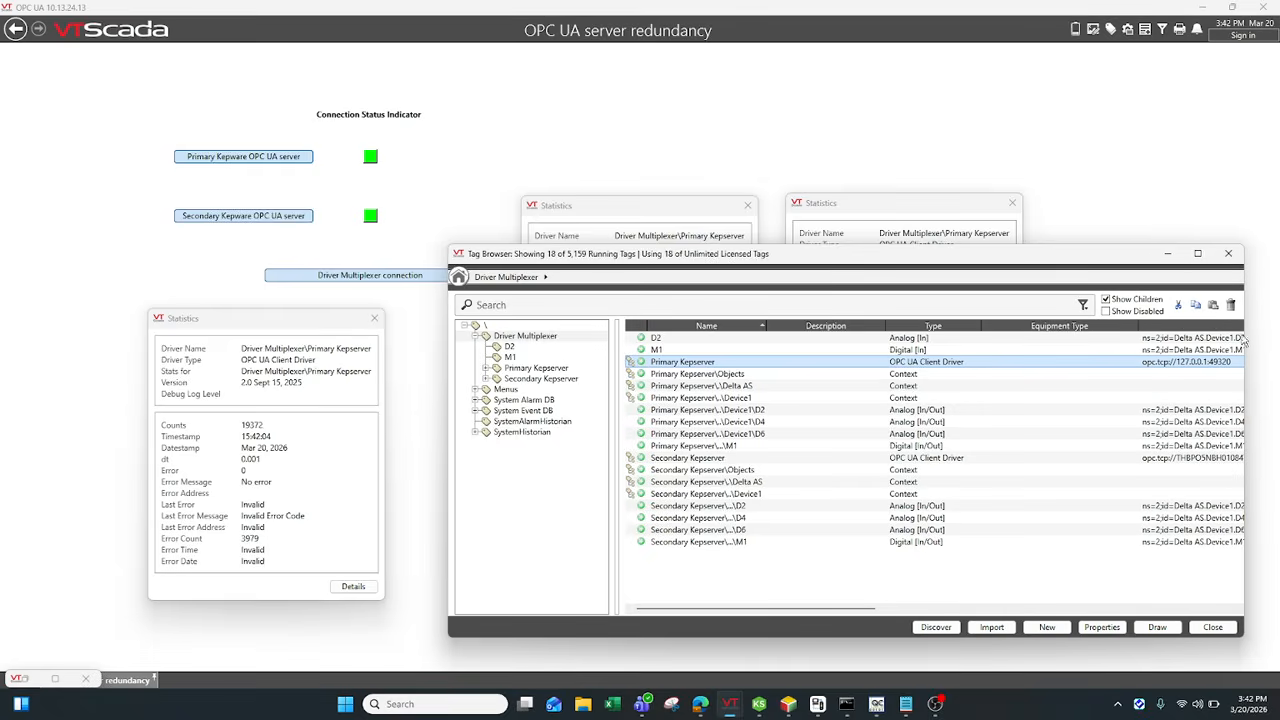
Narrow the Equipment Type and Address columns in the Driver Multiplexer's tag list so names, addresses and values fit together in view
{"action": "left_click_drag", "start_coordinate": [866, 610], "coordinate": [926, 610]}
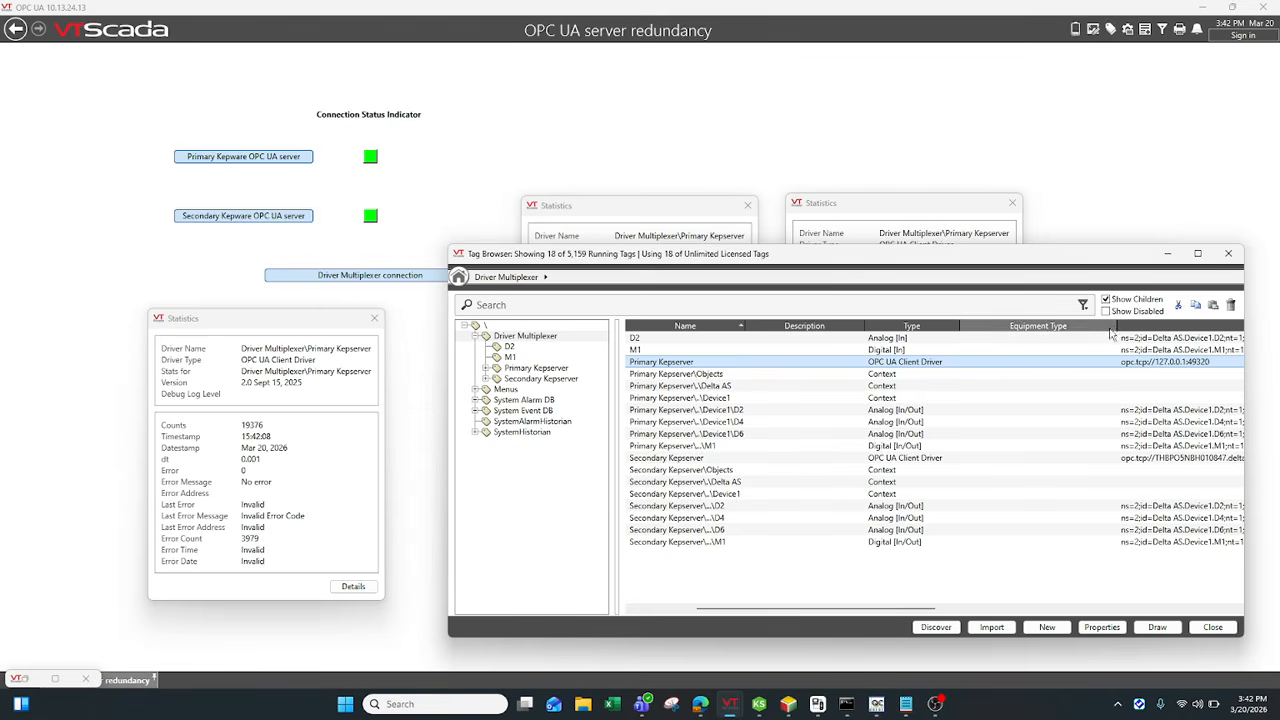
{"action": "left_click_drag", "start_coordinate": [1116, 325], "coordinate": [980, 328]}
{"action": "left_click", "coordinate": [983, 338]}
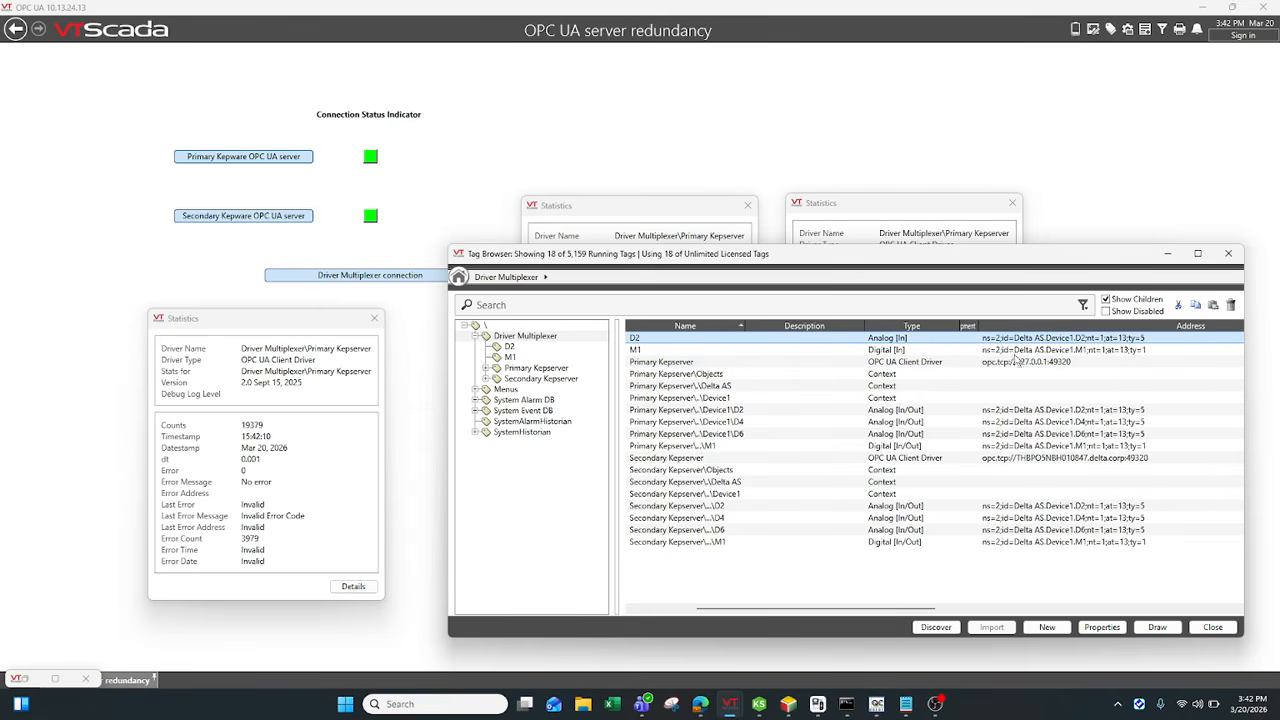
{"action": "left_click_drag", "start_coordinate": [926, 608], "coordinate": [1102, 606]}
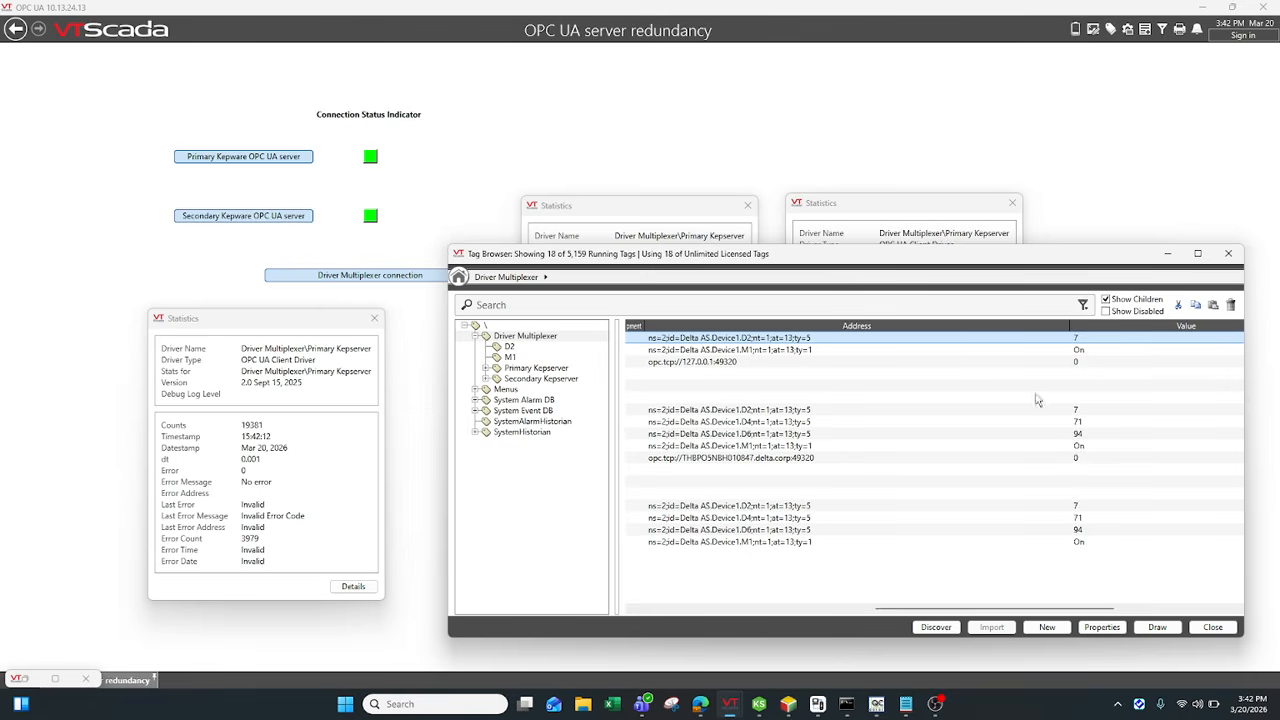
{"action": "left_click_drag", "start_coordinate": [1070, 326], "coordinate": [845, 327]}
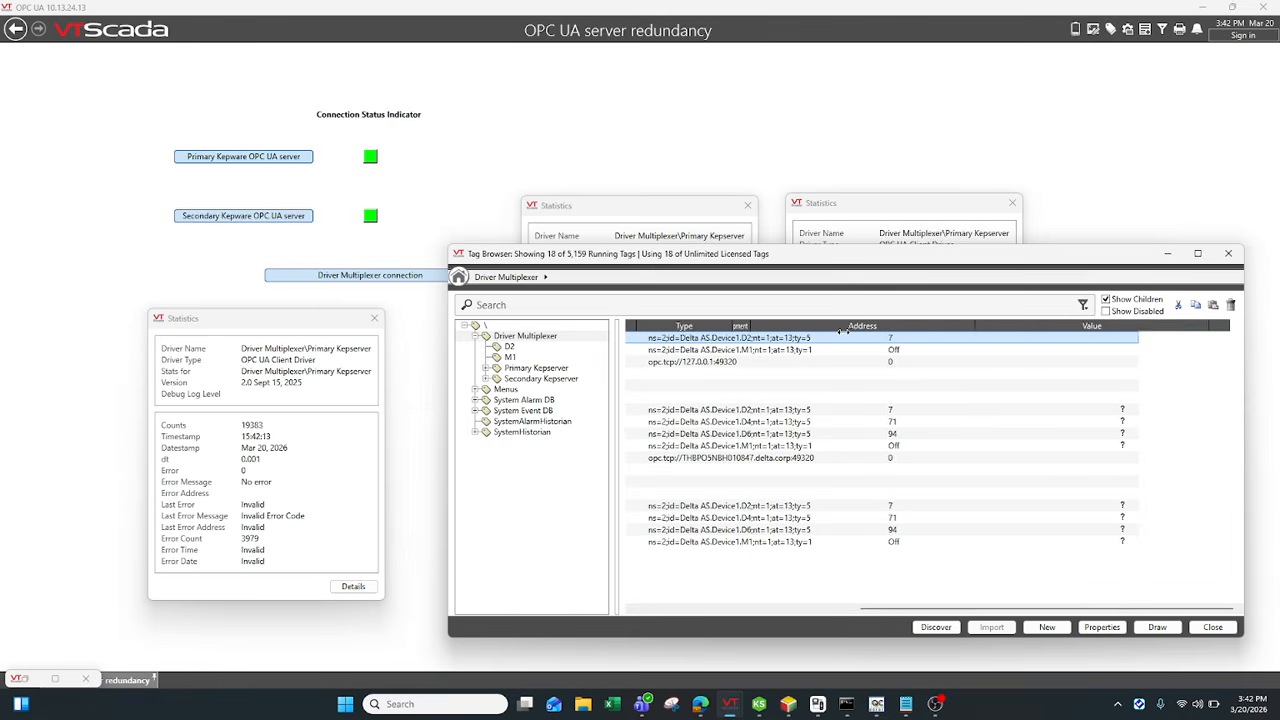
{"action": "left_click_drag", "start_coordinate": [895, 608], "coordinate": [745, 608]}
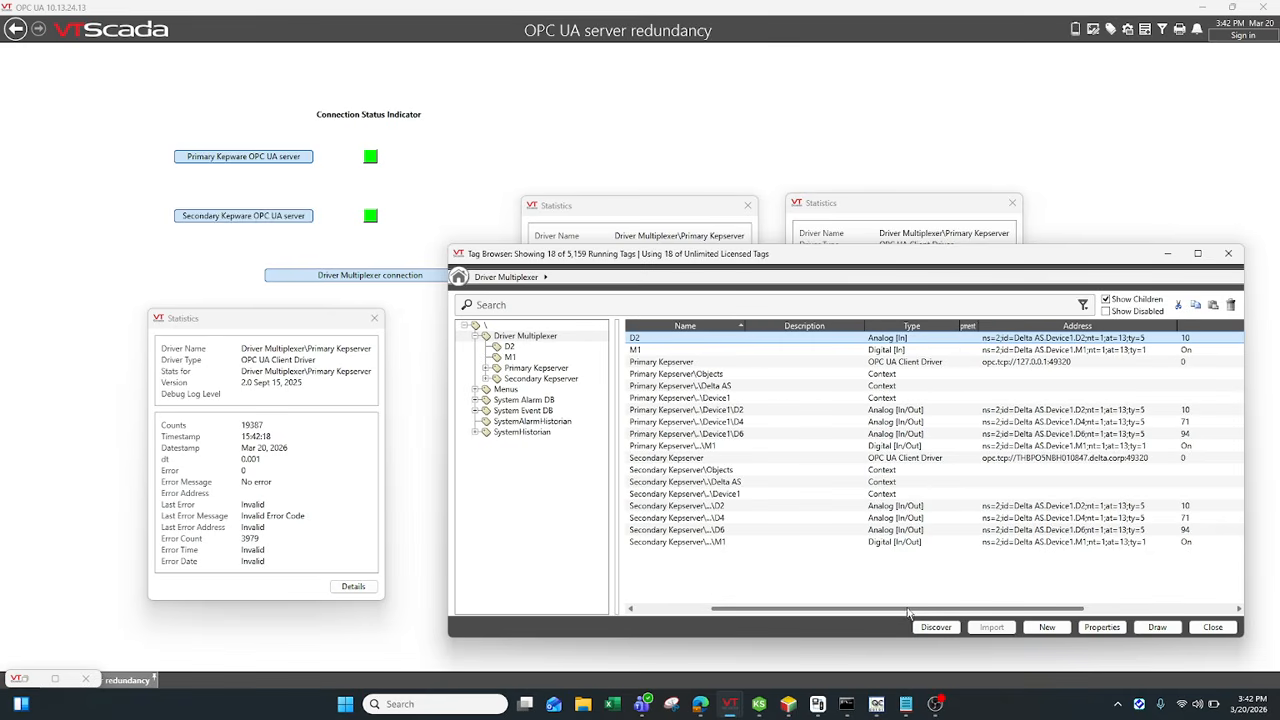
Disable the Primary Kepserver driver under the Driver Multiplexer and move the multiplexer's Statistics window beside the Tag Browser
{"action": "left_click", "coordinate": [716, 362]}
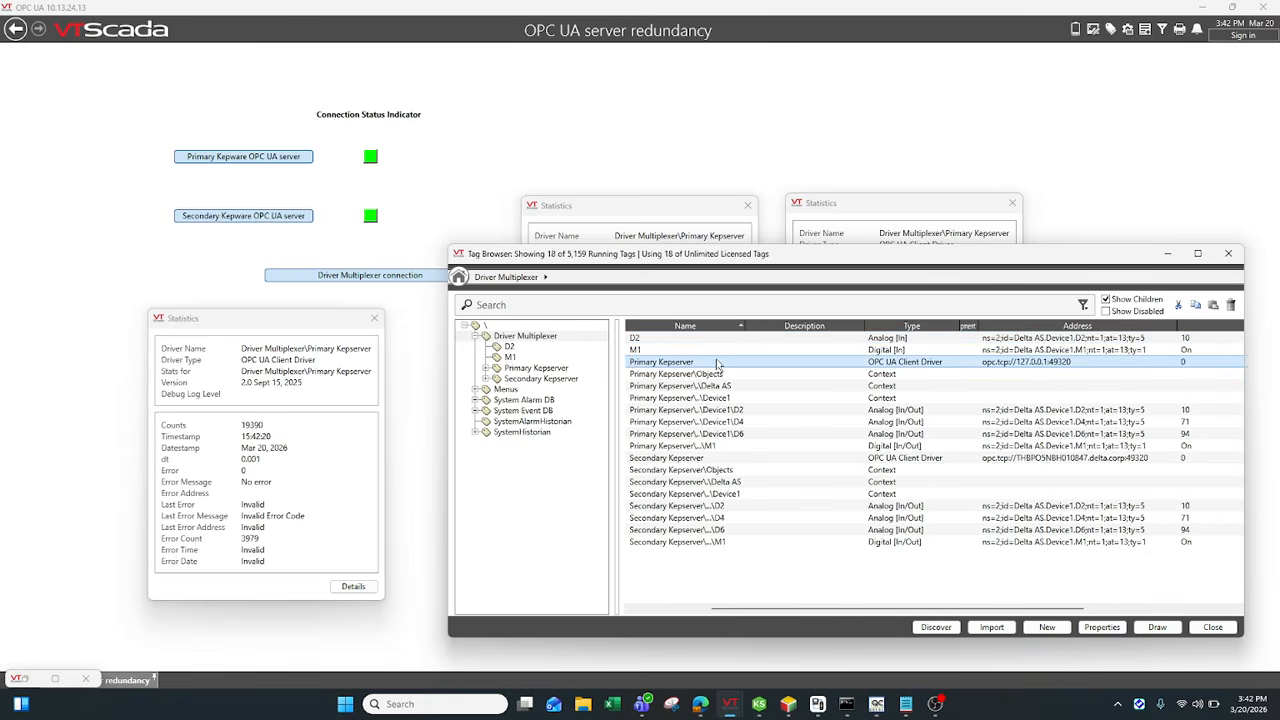
{"action": "right_click", "coordinate": [906, 369]}
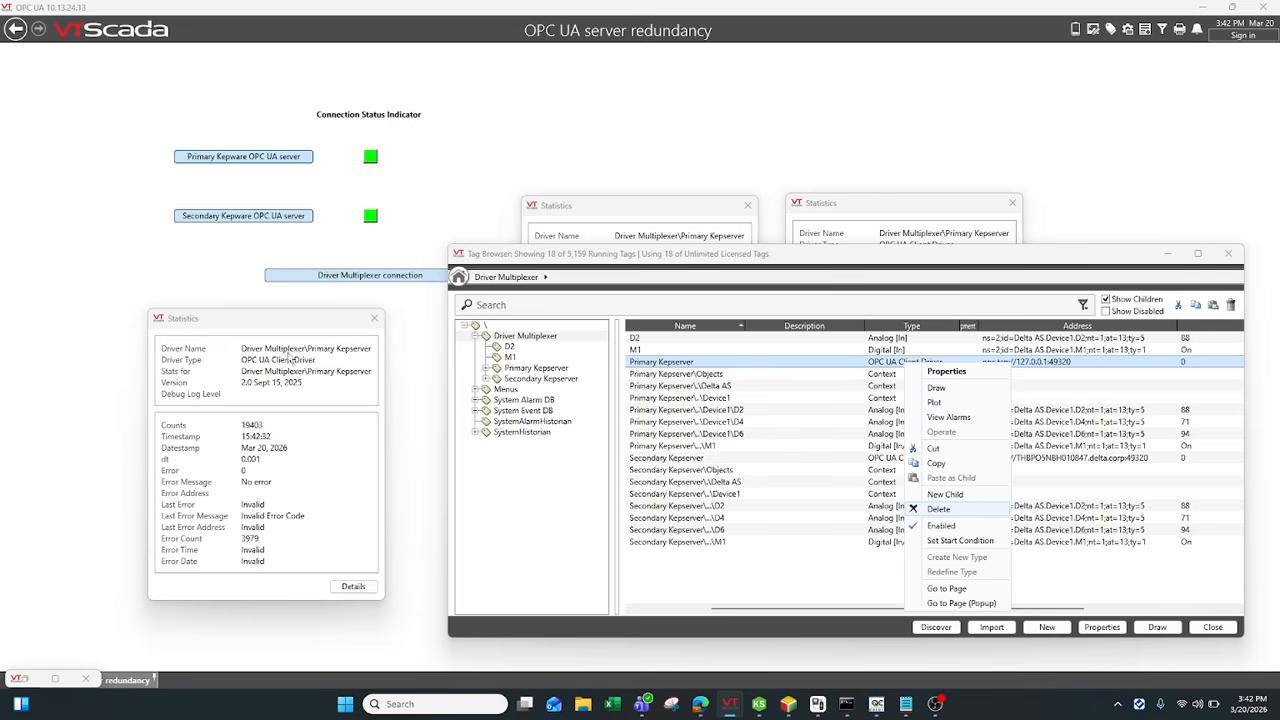
{"action": "left_click", "coordinate": [958, 527]}
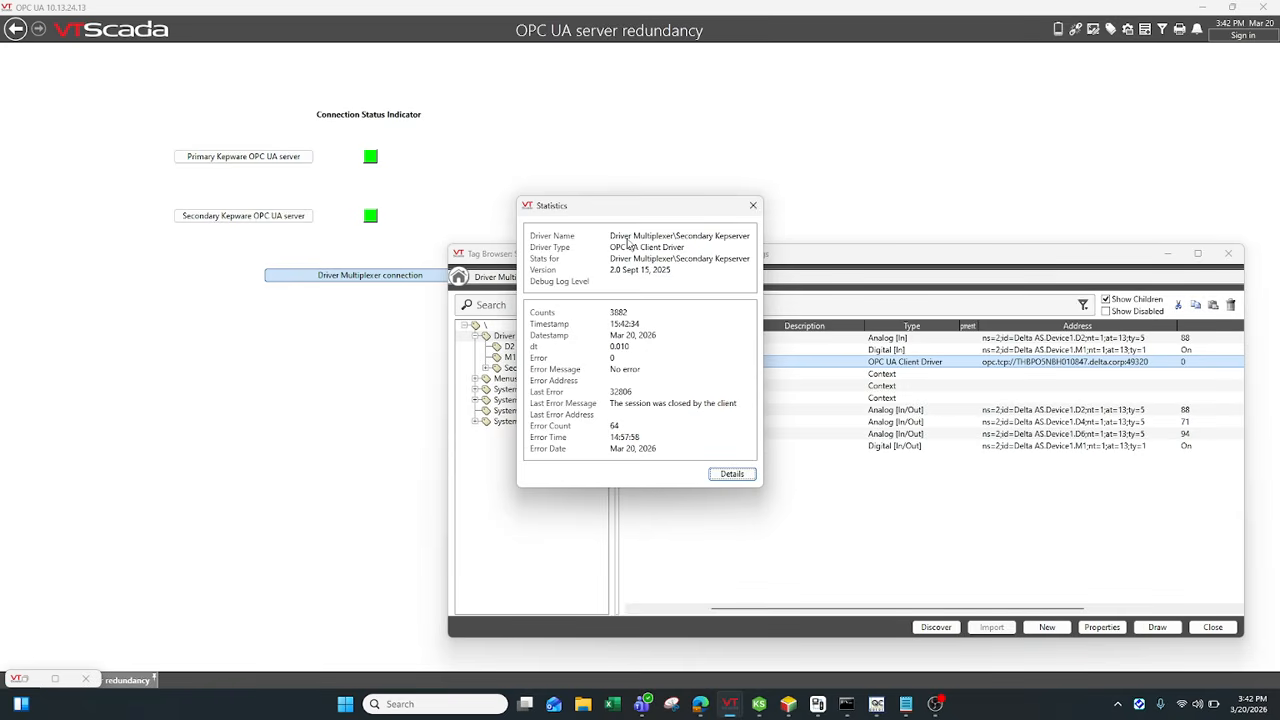
{"action": "left_click_drag", "start_coordinate": [636, 214], "coordinate": [195, 331]}
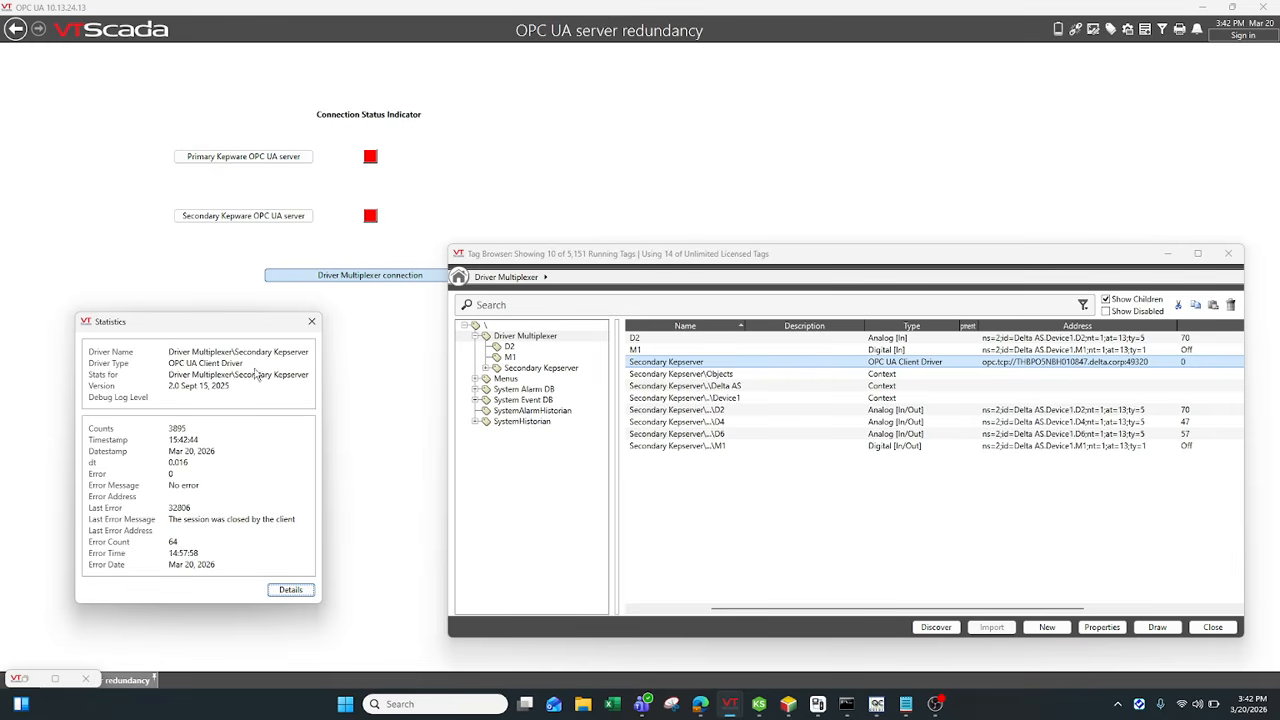
Examine the Driver Multiplexer tag's value at the root of the tag tree
{"action": "left_click", "coordinate": [593, 329]}
{"action": "left_click", "coordinate": [1136, 433]}
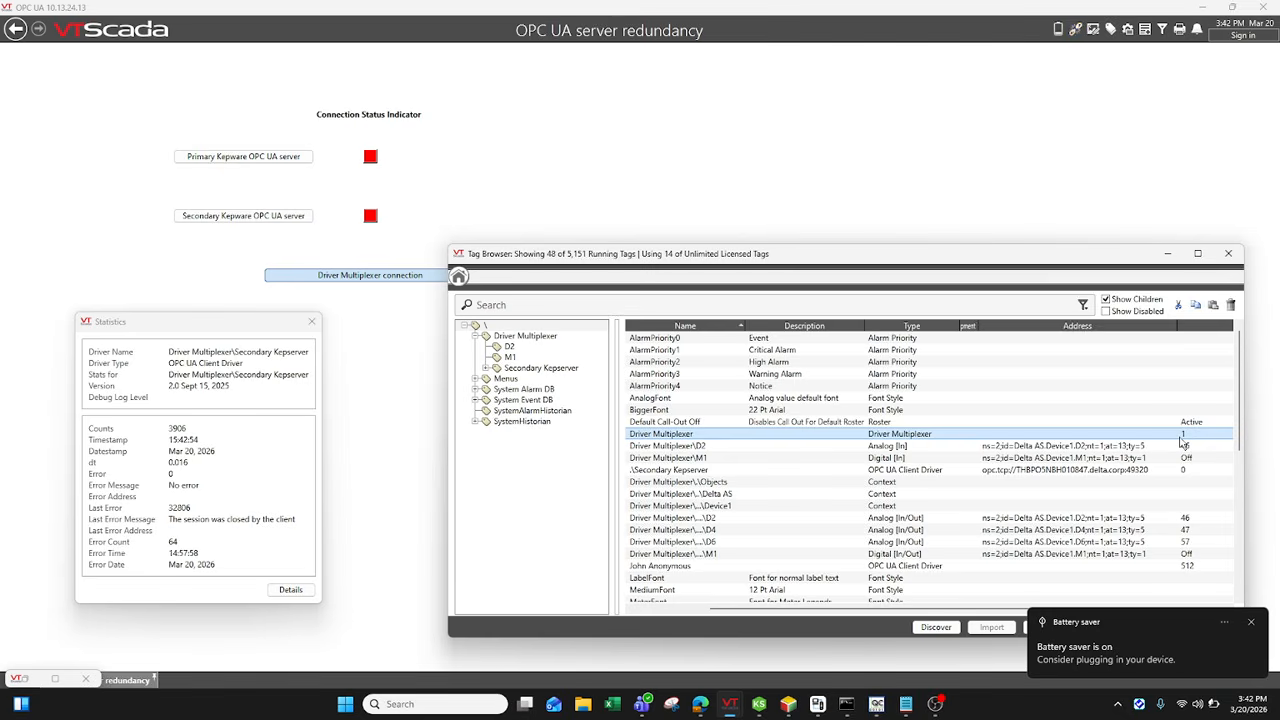
{"action": "left_click", "coordinate": [936, 704]}
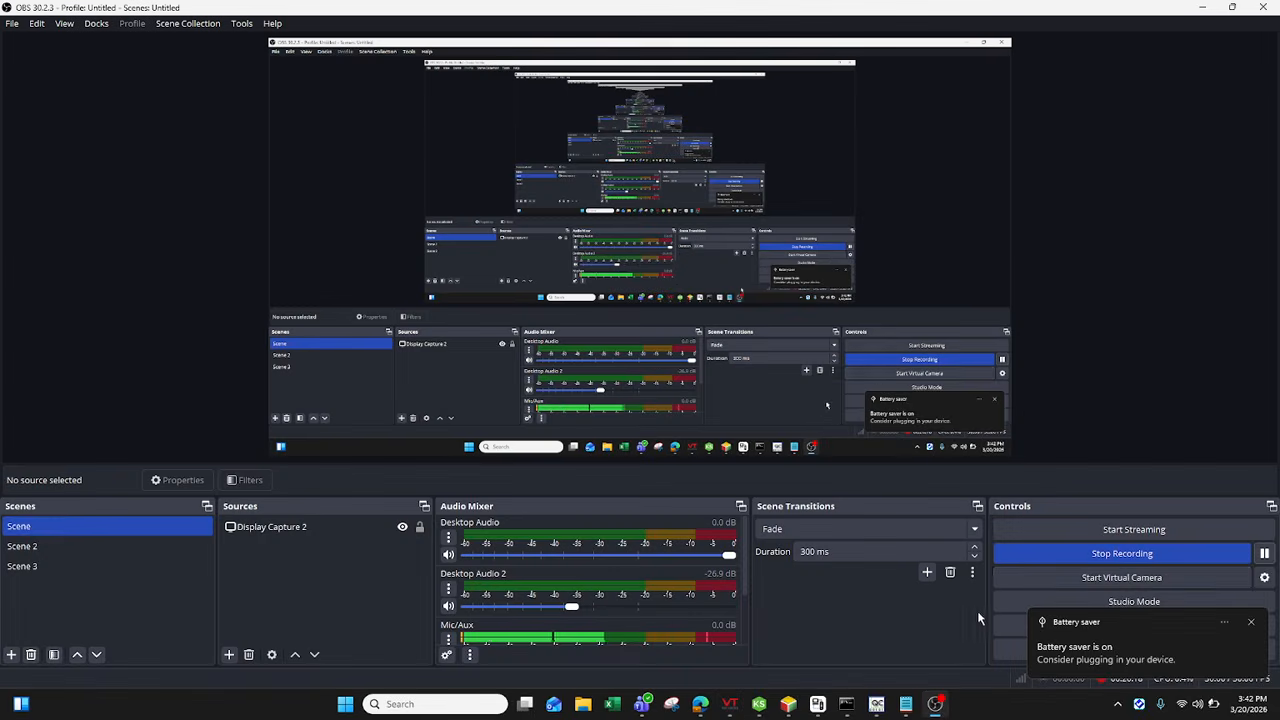
{"action": "mouse_move", "coordinate": [745, 714]}
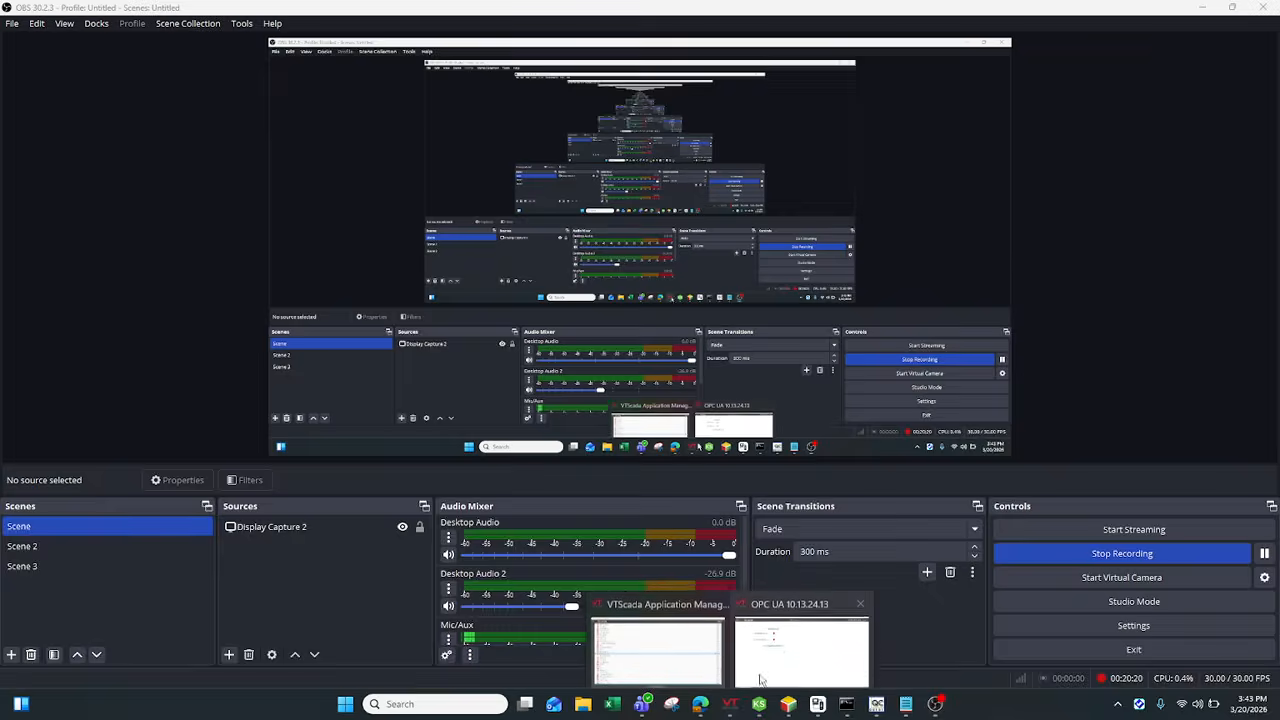
{"action": "left_click", "coordinate": [800, 651]}
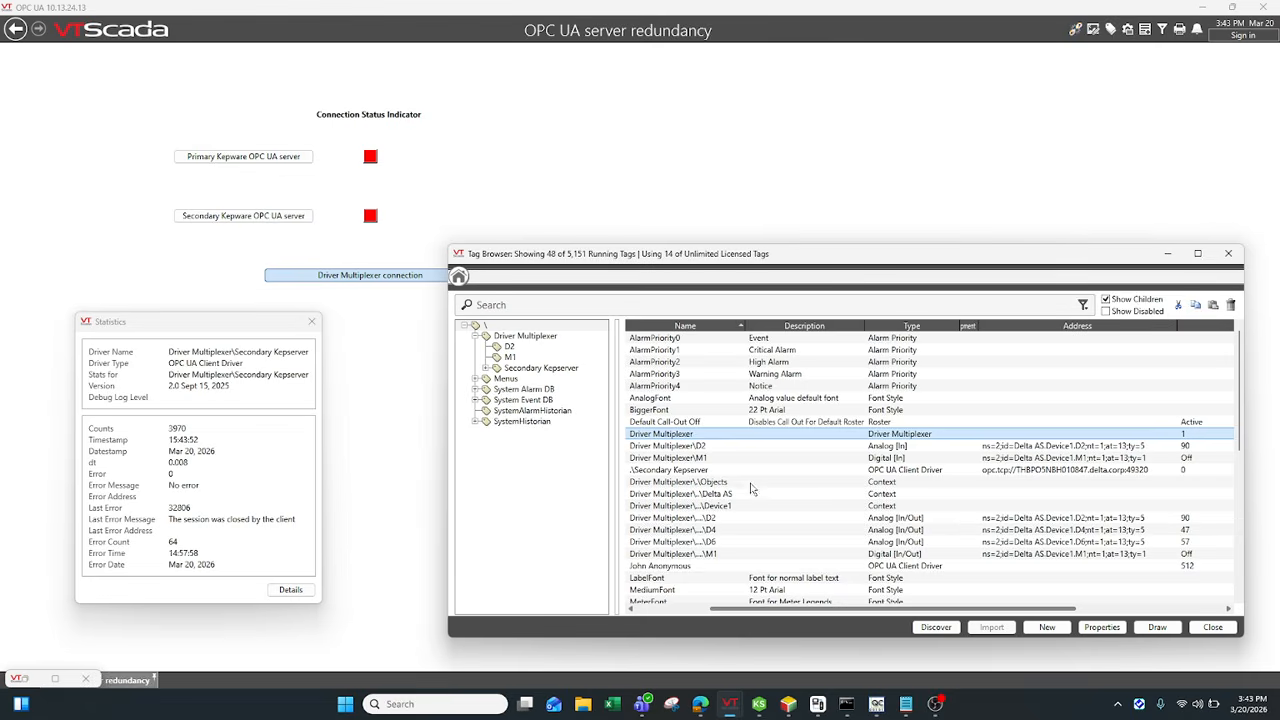
Maximize the Tag Browser and open the Driver Multiplexer's tag list with its child tags included
{"action": "left_click", "coordinate": [1198, 254]}
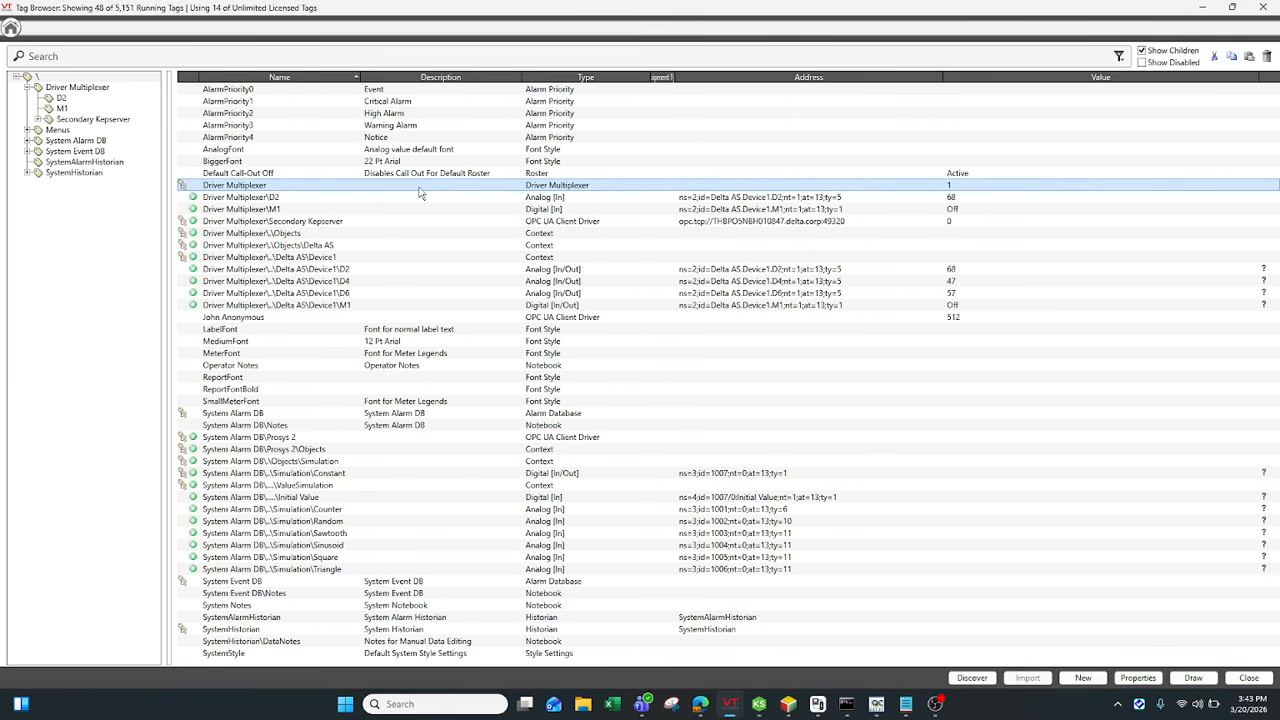
{"action": "left_click", "coordinate": [1142, 51]}
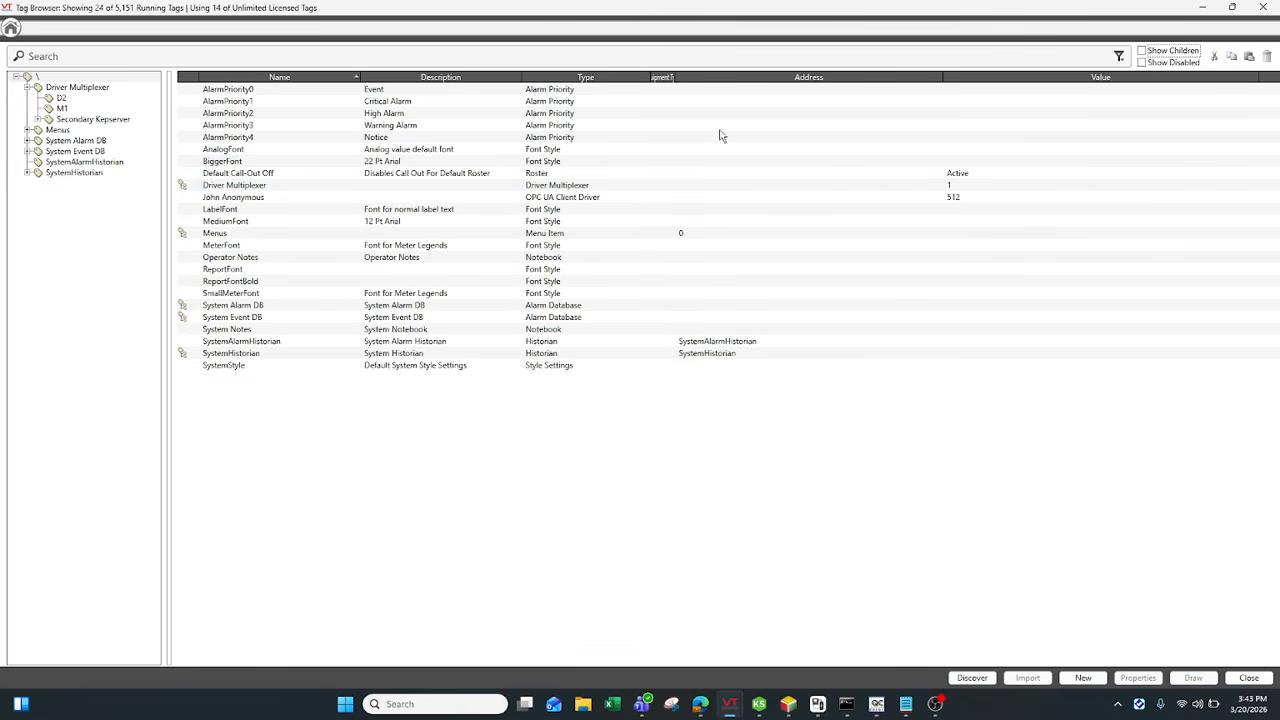
{"action": "double_click", "coordinate": [603, 186]}
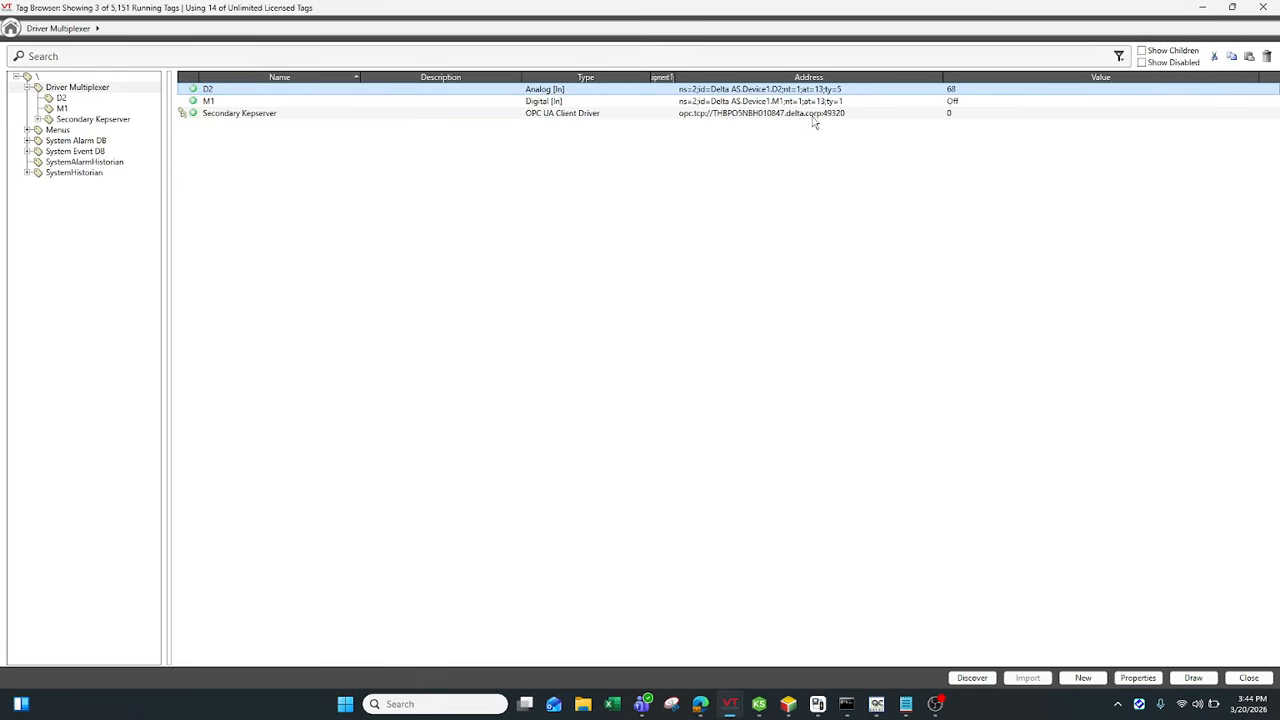
{"action": "left_click", "coordinate": [715, 116]}
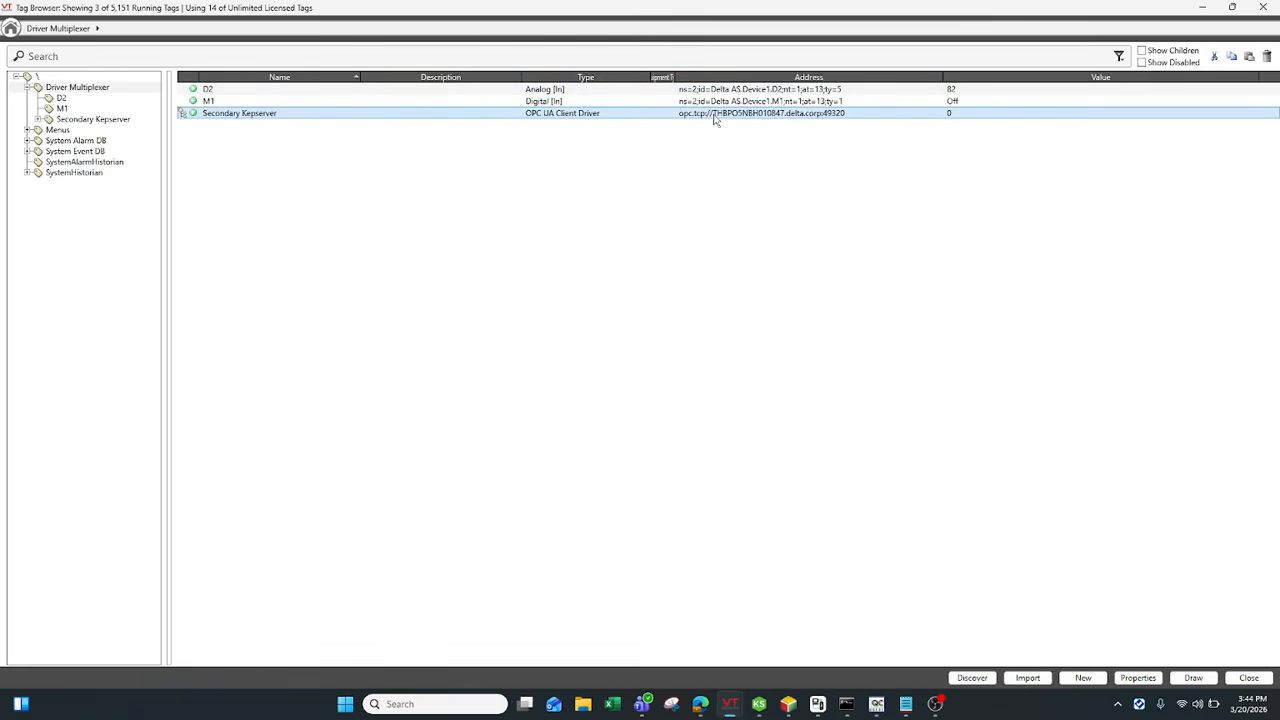
{"action": "left_click", "coordinate": [1142, 50]}
Compare the Driver Multiplexer's D2 value with the Secondary Kepserver's D2 tag and view the connection statistics on the redundancy page
{"action": "left_click", "coordinate": [963, 162]}
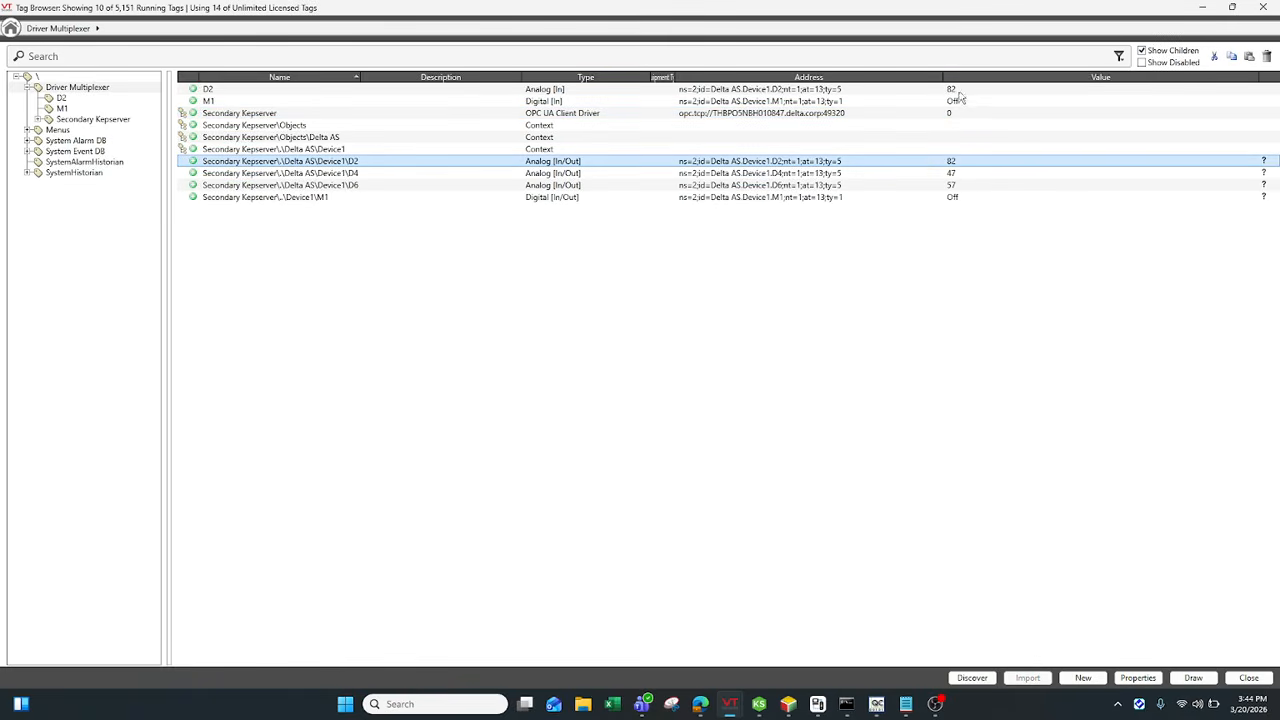
{"action": "left_click", "coordinate": [960, 94]}
{"action": "left_click", "coordinate": [962, 166]}
{"action": "left_click", "coordinate": [960, 93]}
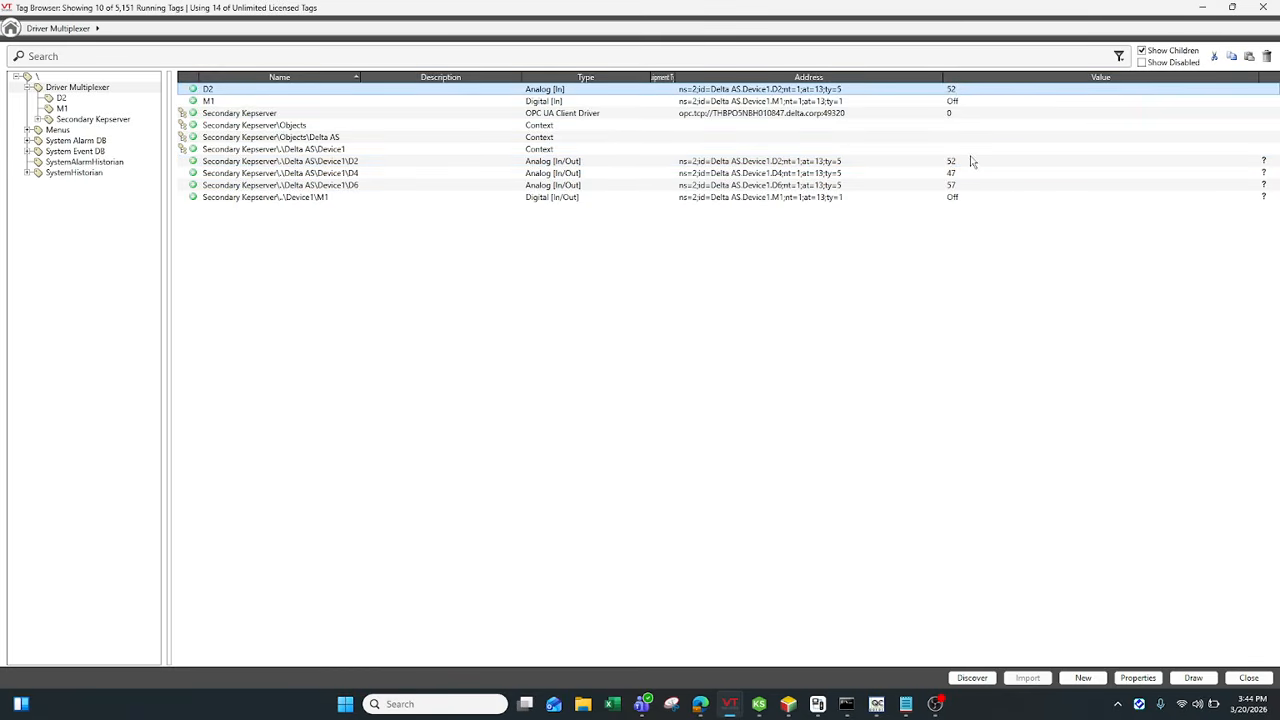
{"action": "left_click", "coordinate": [962, 161]}
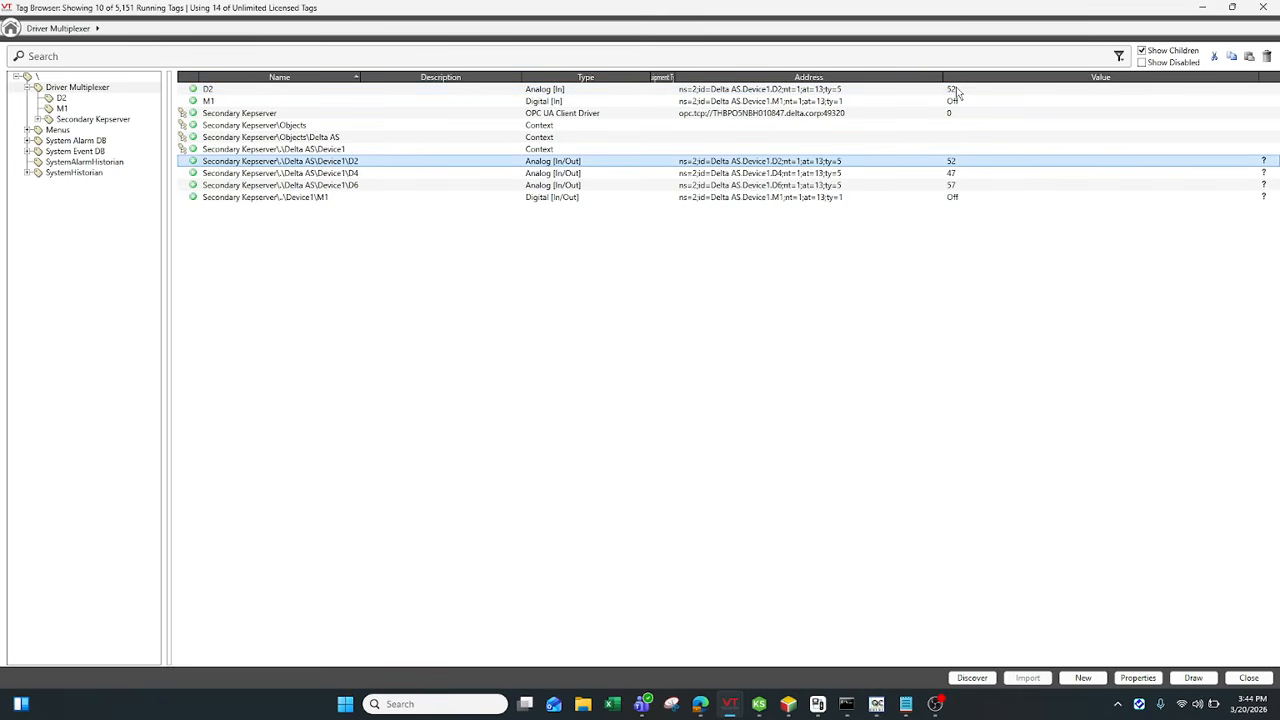
{"action": "left_click", "coordinate": [959, 92]}
{"action": "left_click", "coordinate": [955, 162]}
{"action": "left_click", "coordinate": [956, 91]}
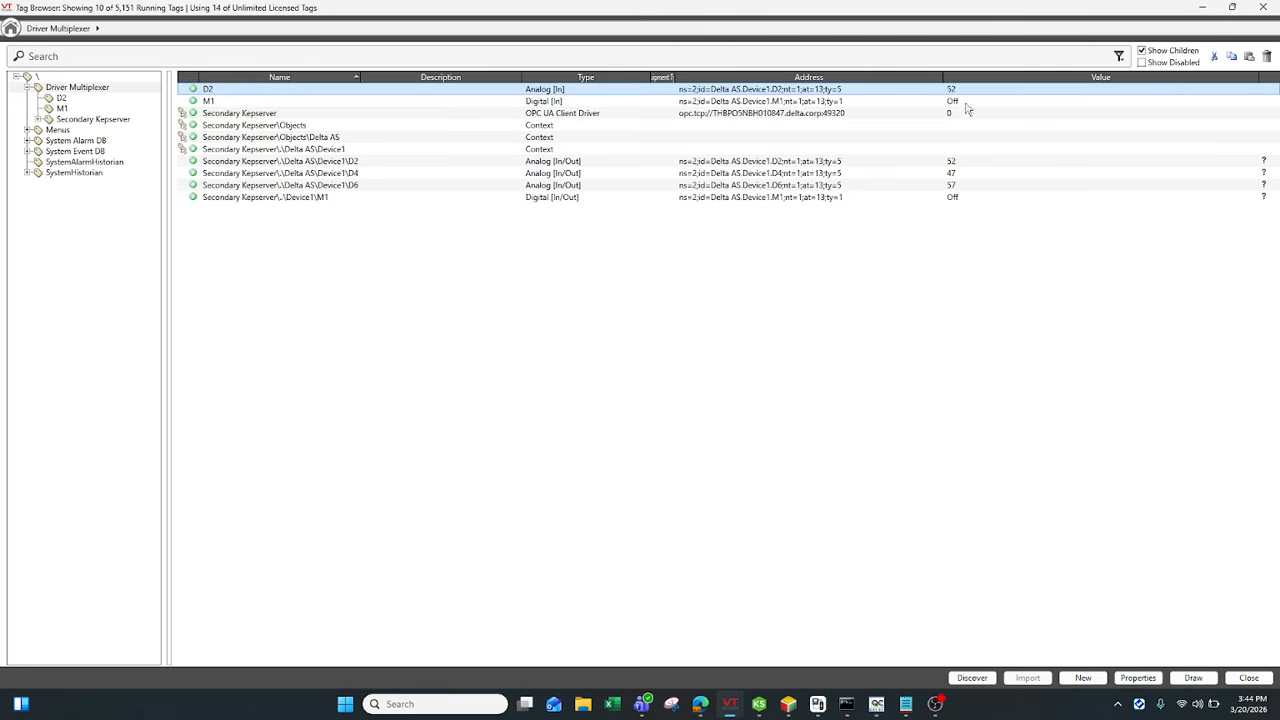
{"action": "left_click", "coordinate": [1203, 8]}
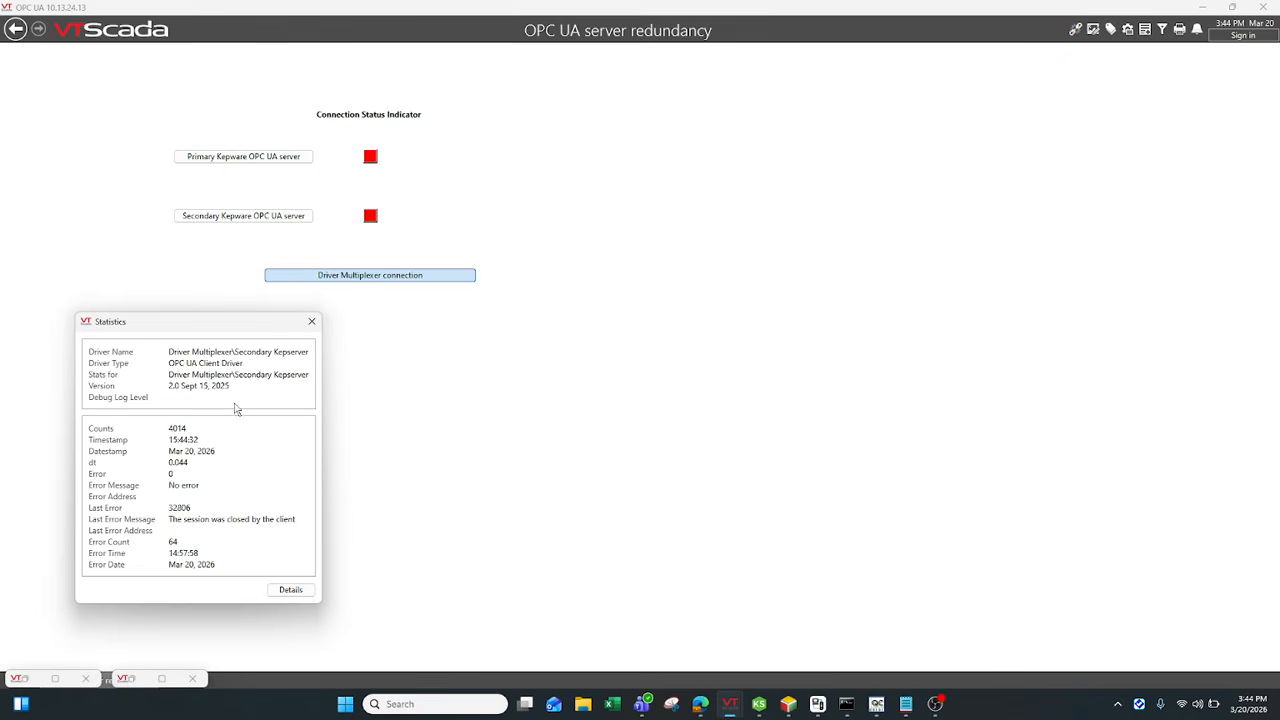
Include disabled tags in the Tag Browser list and re-enable the Primary Kepserver driver under the Driver Multiplexer
{"action": "left_click", "coordinate": [1110, 29]}
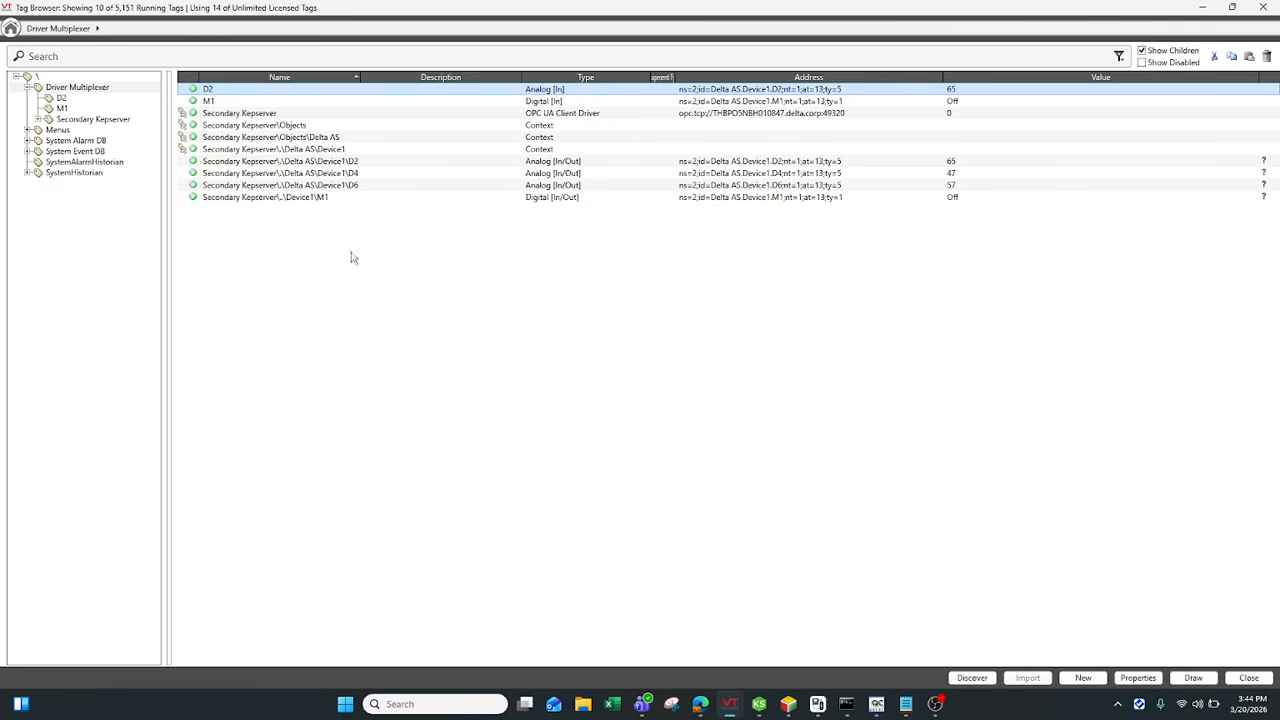
{"action": "left_click", "coordinate": [1142, 63]}
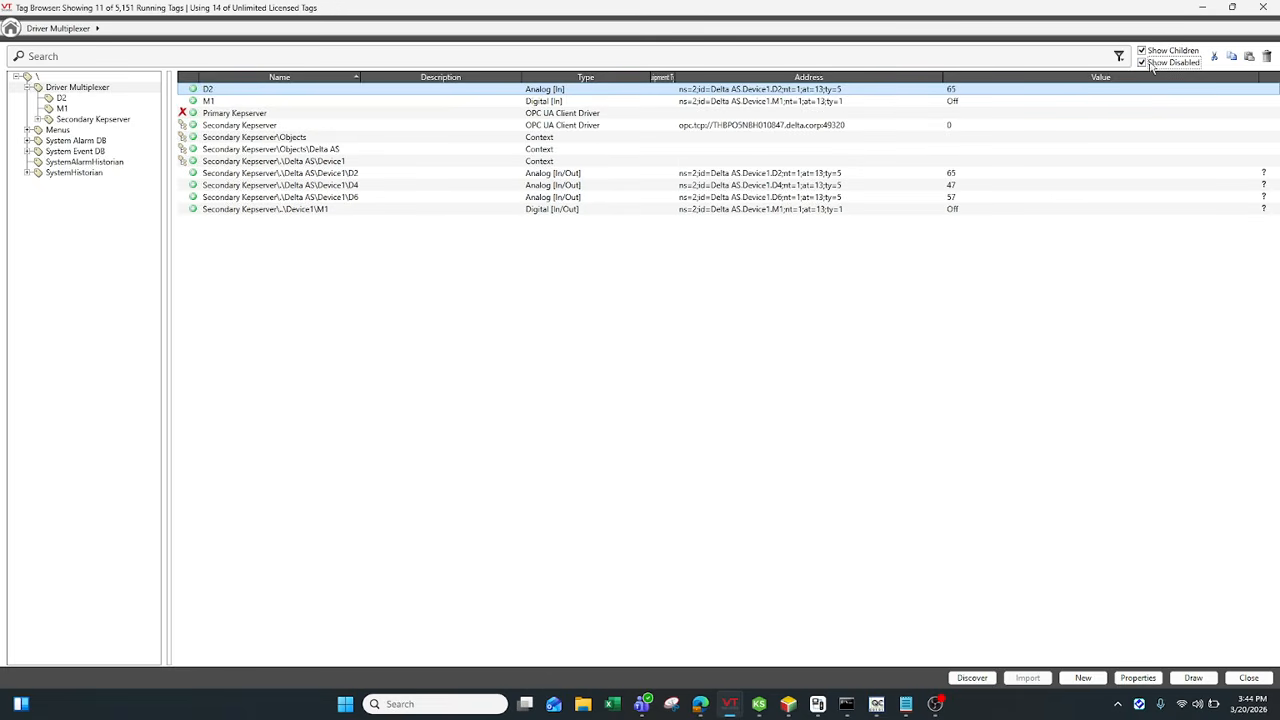
{"action": "right_click", "coordinate": [352, 117]}
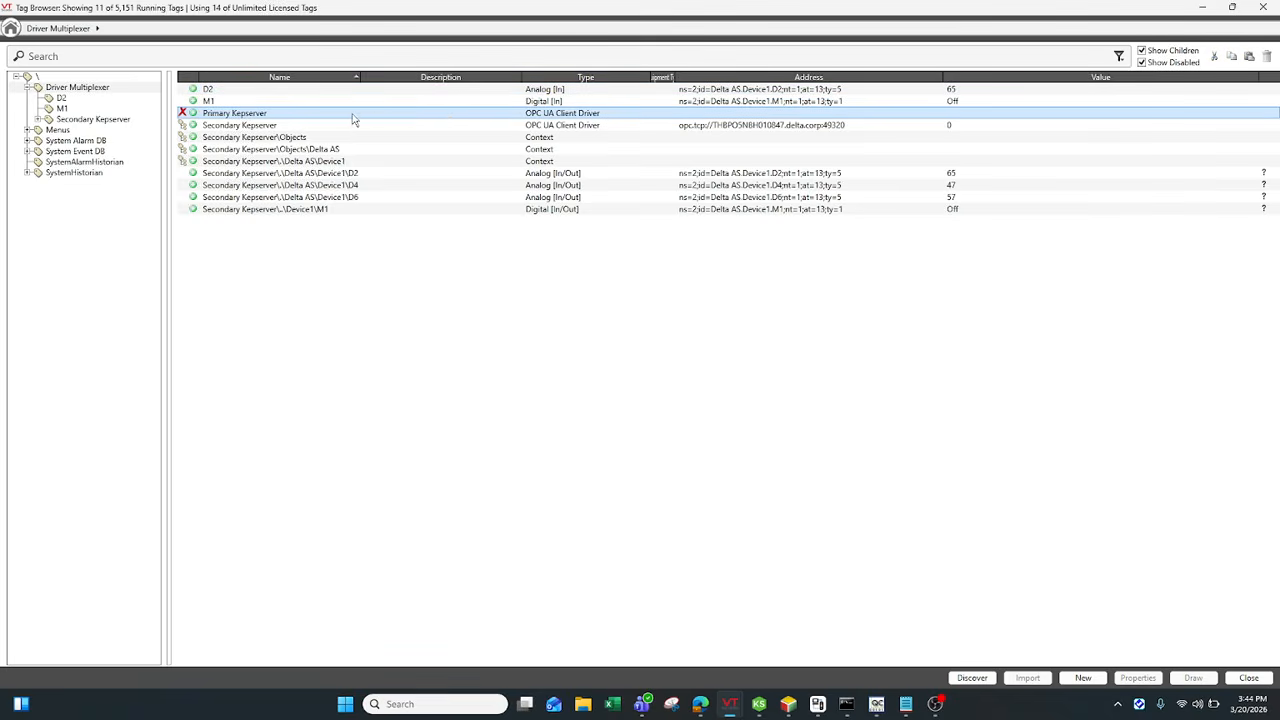
{"action": "left_click", "coordinate": [396, 282]}
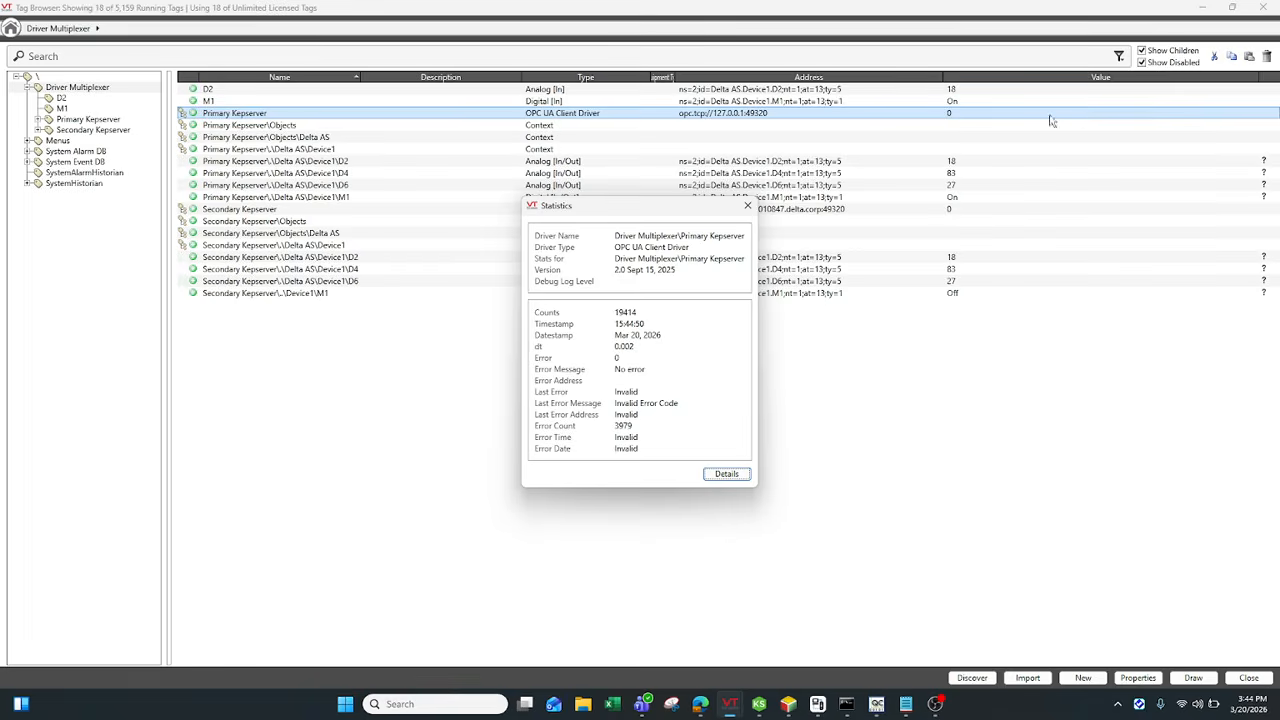
Review the Driver Multiplexer connection statistics on the redundancy page and close the Statistics window
{"action": "left_click", "coordinate": [1201, 7]}
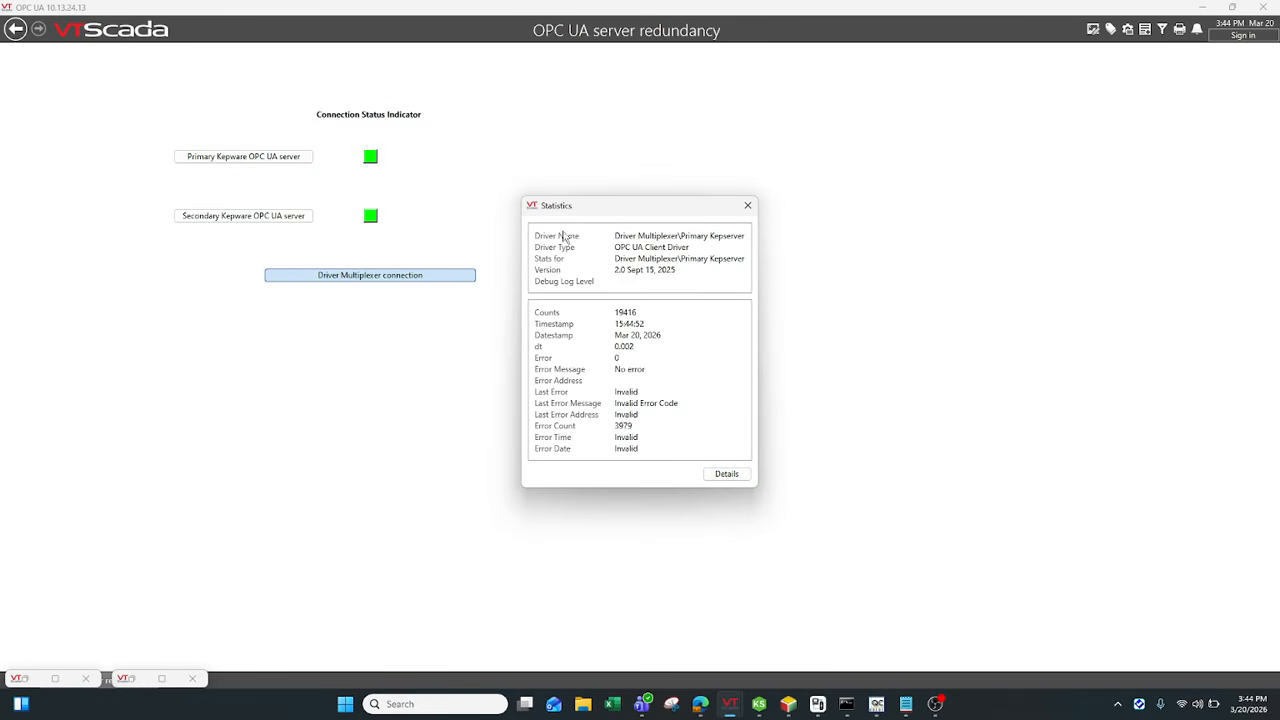
{"action": "left_click", "coordinate": [429, 283]}
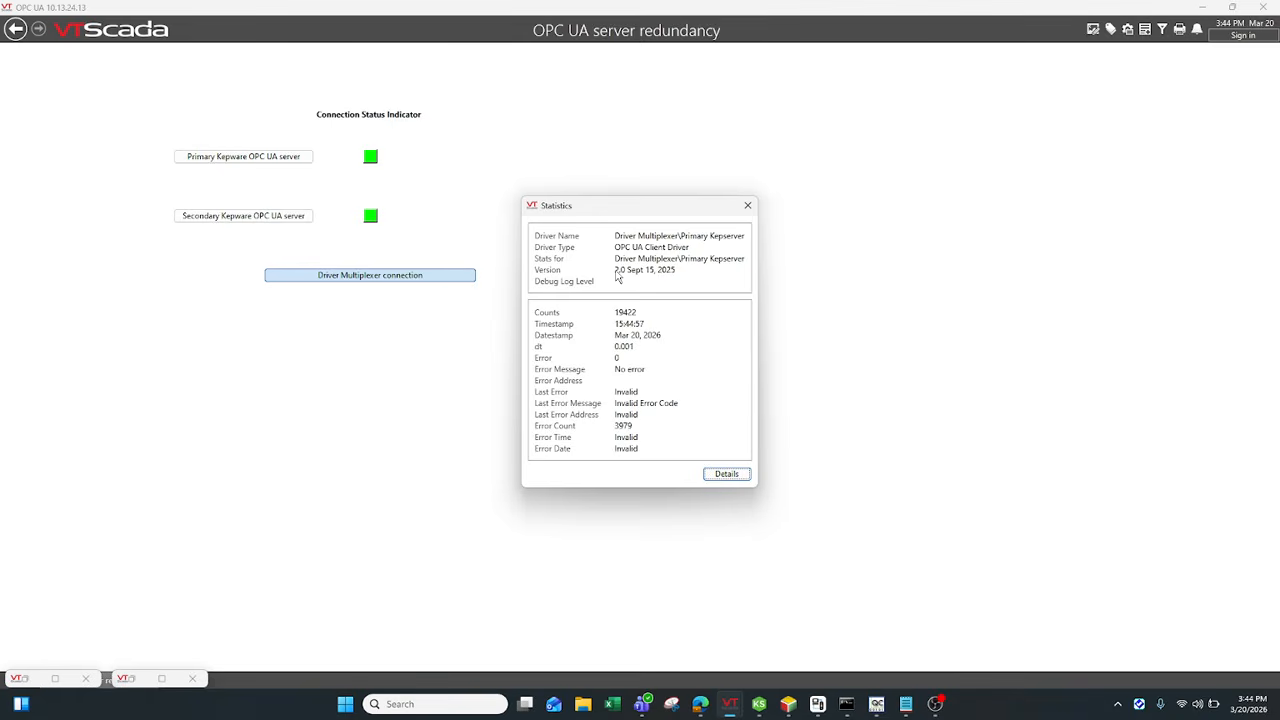
{"action": "left_click", "coordinate": [747, 205]}
Check the Driver Multiplexer's value at the tag tree root and compare its D2 value with the Primary Kepserver's D2 tag
{"action": "left_click", "coordinate": [1108, 30]}
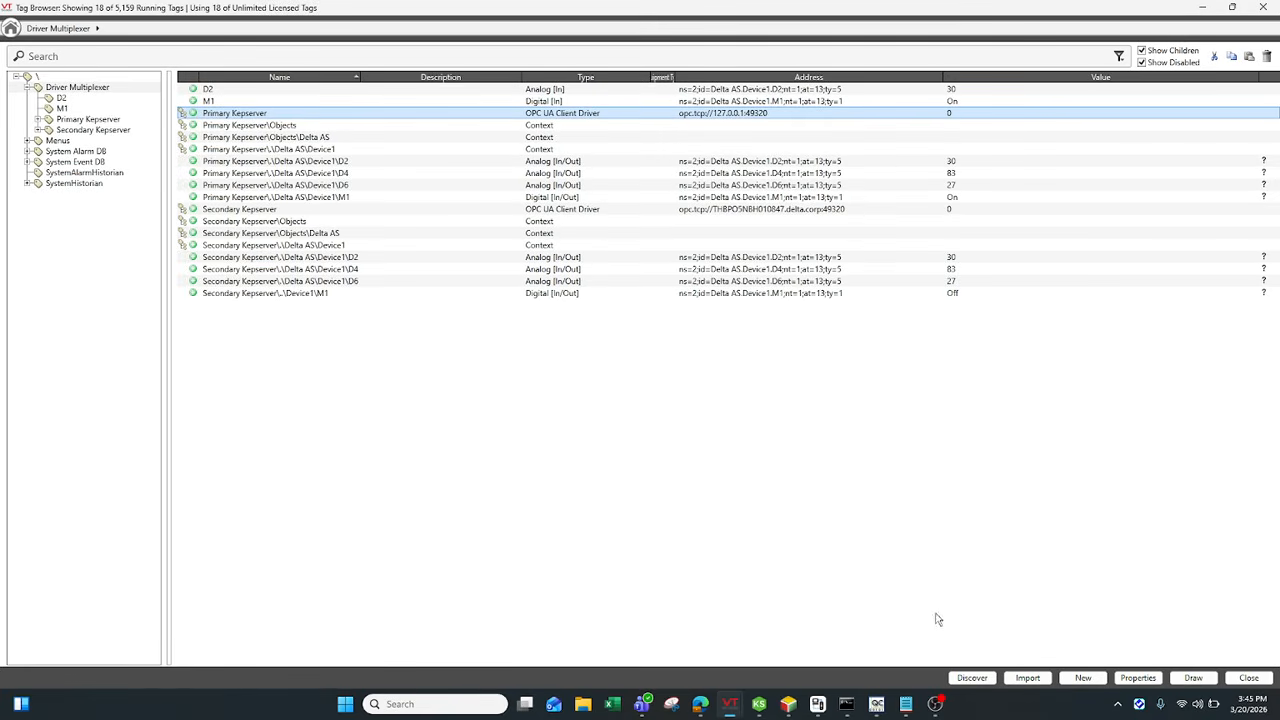
{"action": "left_click", "coordinate": [135, 77]}
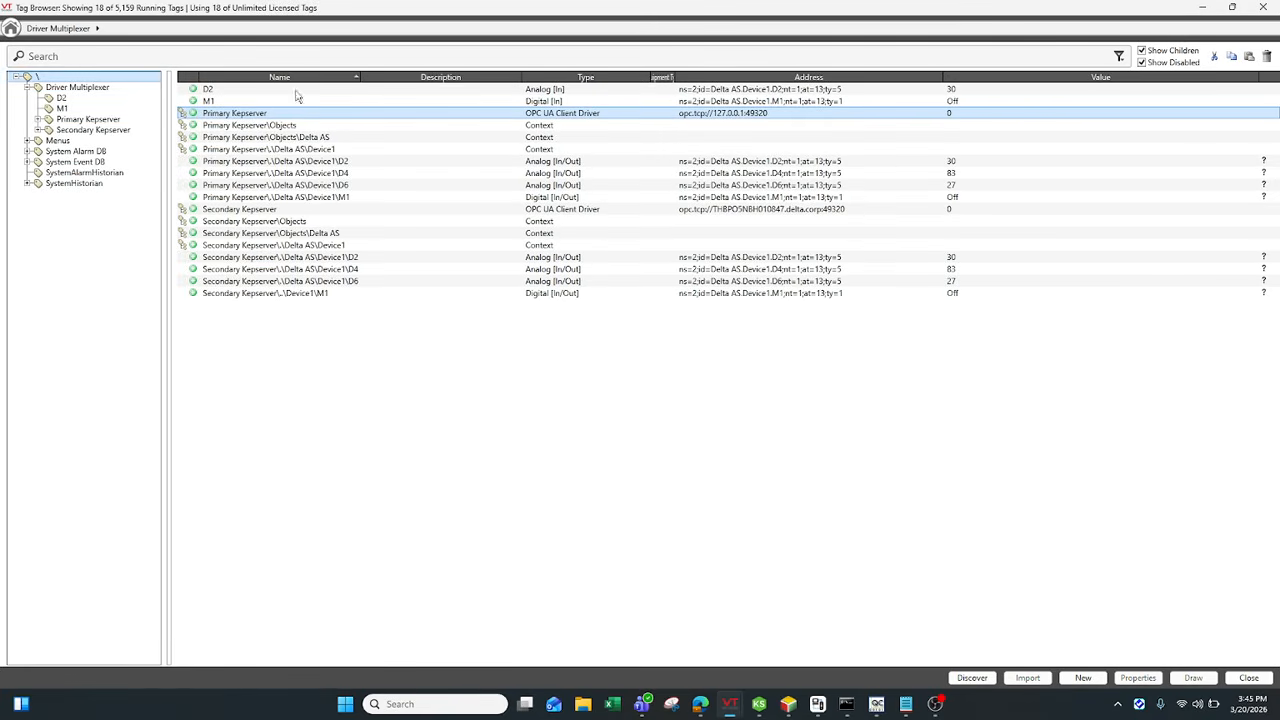
{"action": "left_click", "coordinate": [125, 89]}
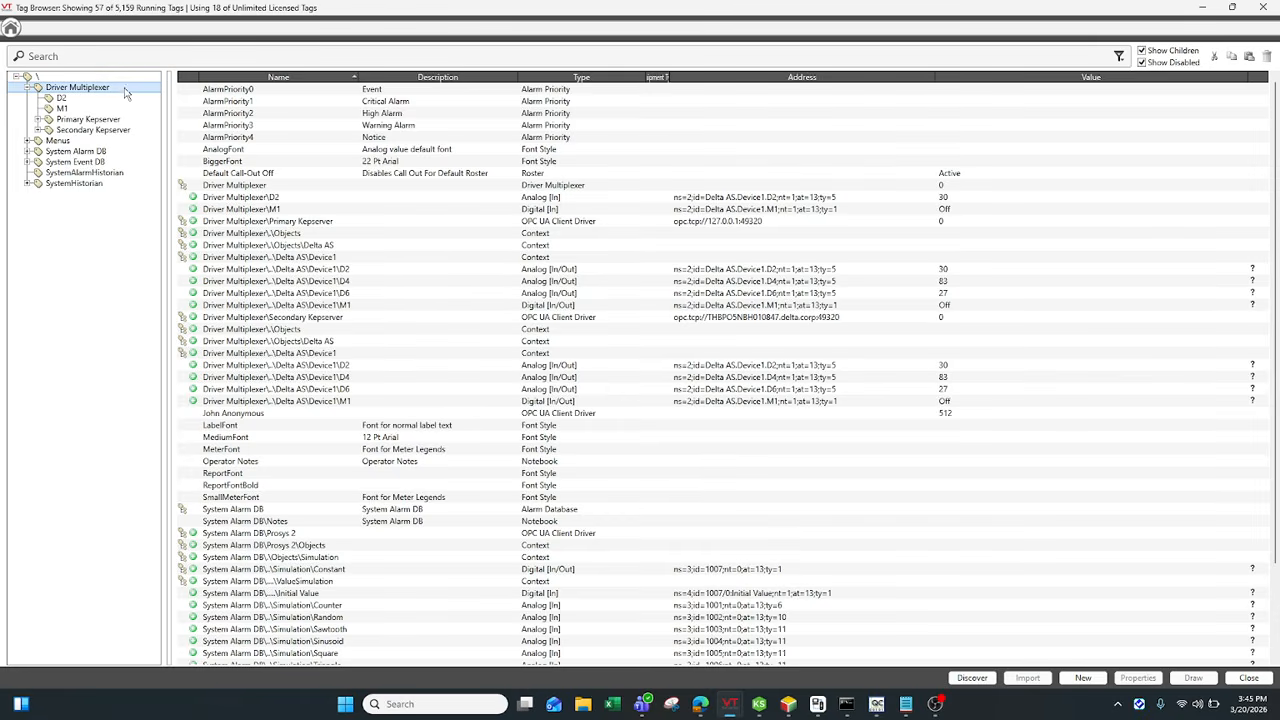
{"action": "left_click", "coordinate": [954, 162]}
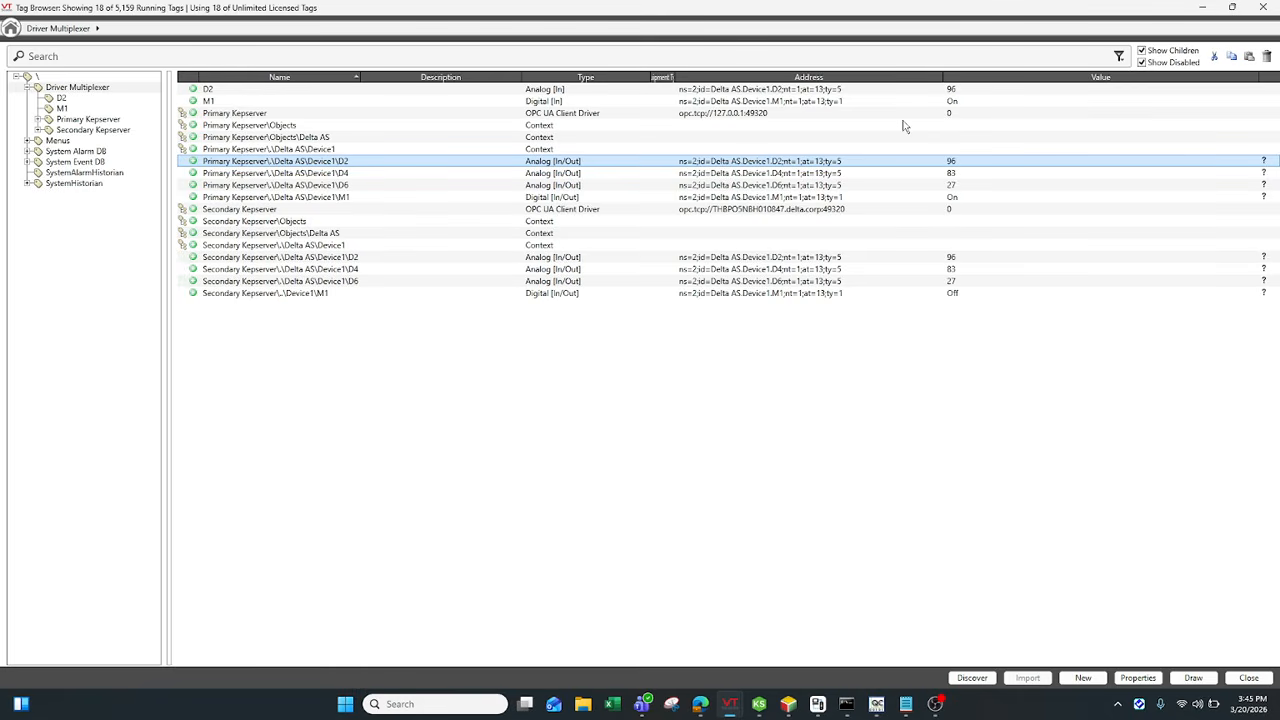
{"action": "left_click", "coordinate": [849, 114]}
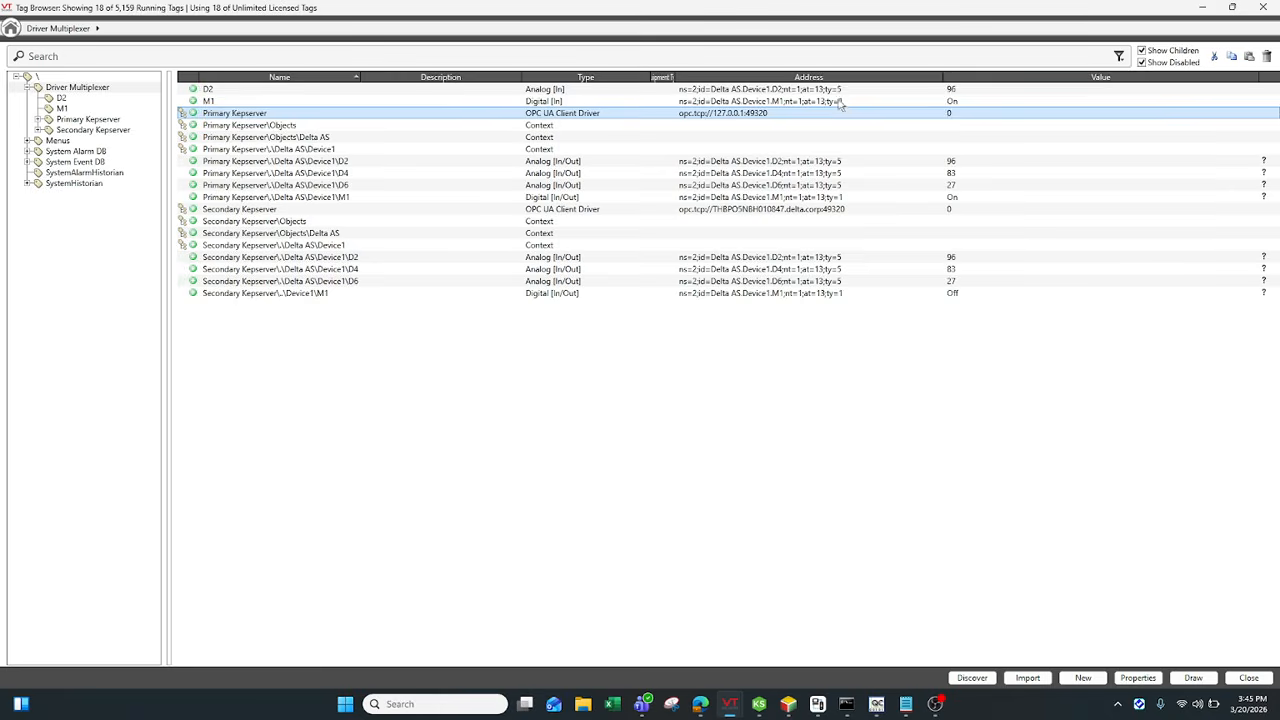
Plot the D2 analog tag directly under the Driver Multiplexer in the Historical Data Viewer
{"action": "left_click", "coordinate": [843, 92]}
{"action": "right_click", "coordinate": [843, 92]}
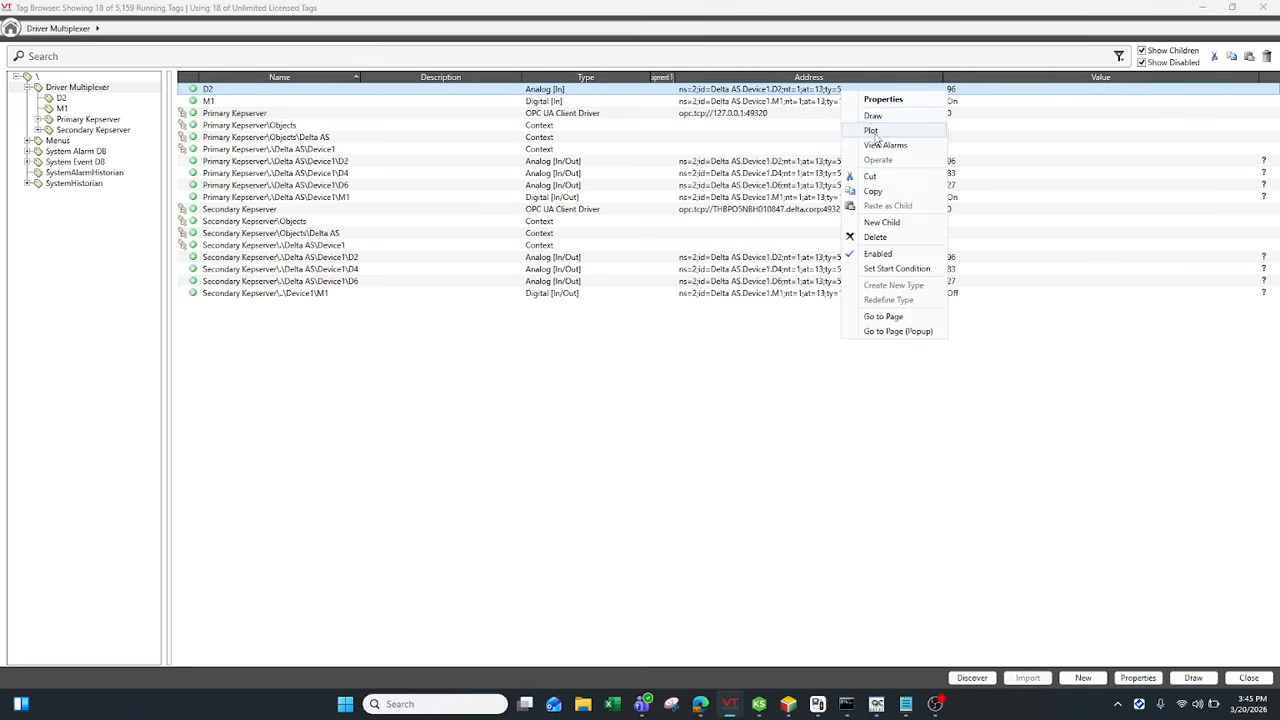
{"action": "left_click", "coordinate": [872, 129]}
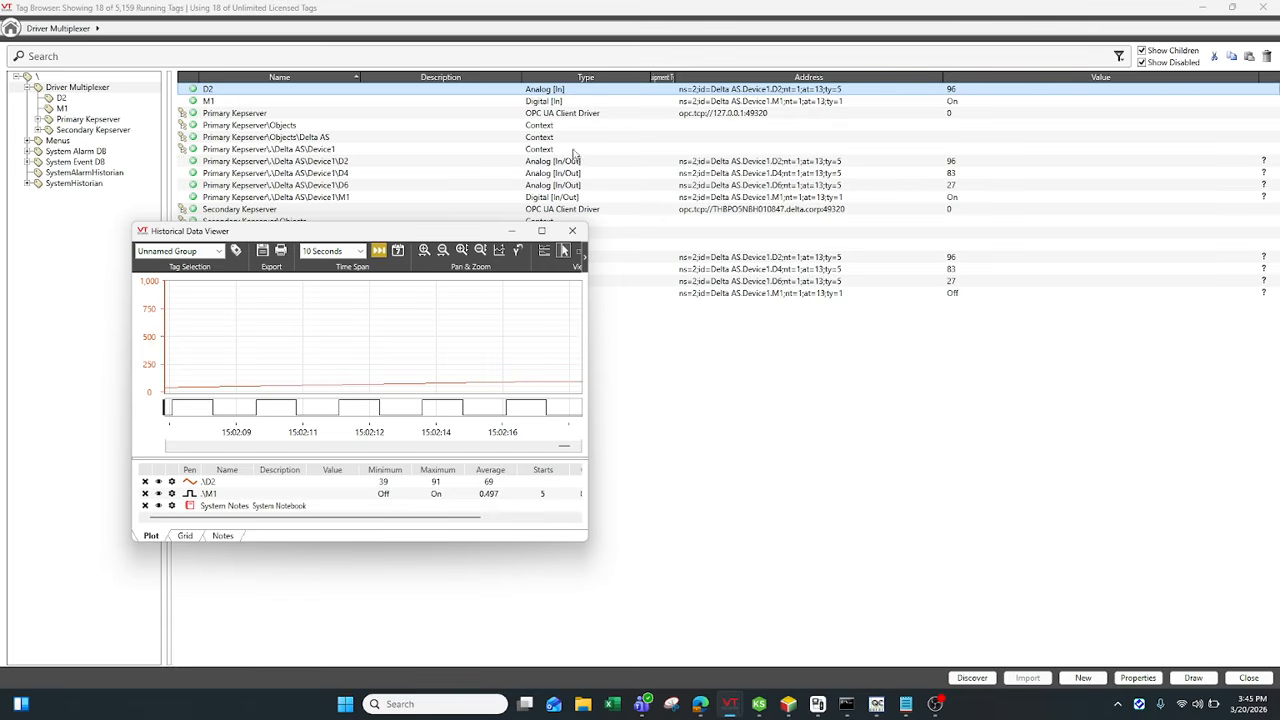
Set the Historical Data Viewer's time span to 5 seconds, resume live trending, and widen the viewer window
{"action": "left_click_drag", "start_coordinate": [467, 234], "coordinate": [547, 108]}
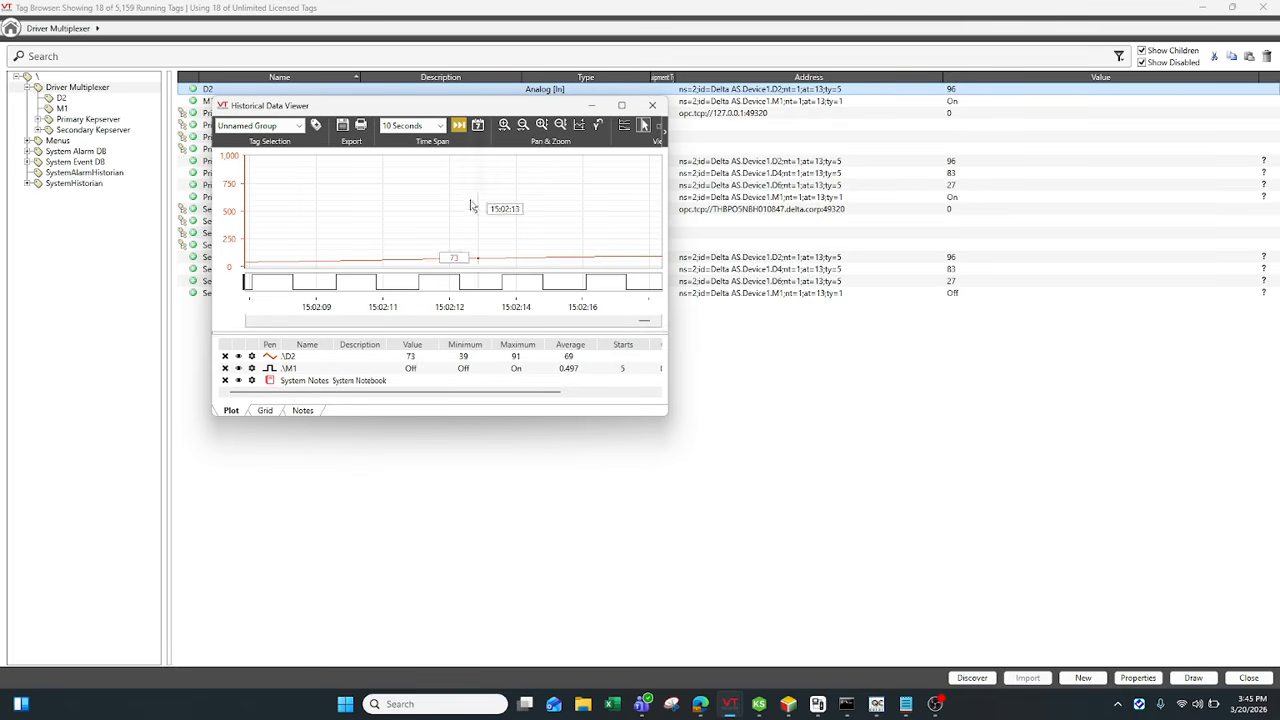
{"action": "left_click", "coordinate": [428, 133]}
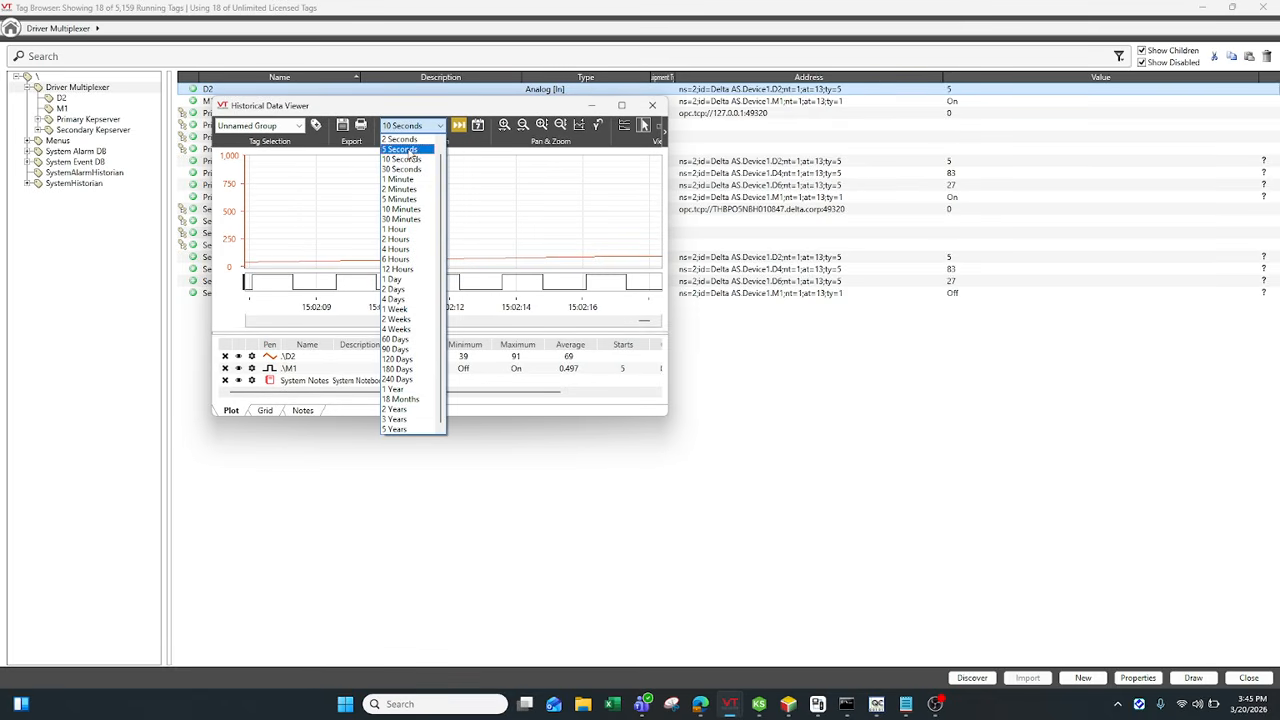
{"action": "left_click", "coordinate": [408, 155]}
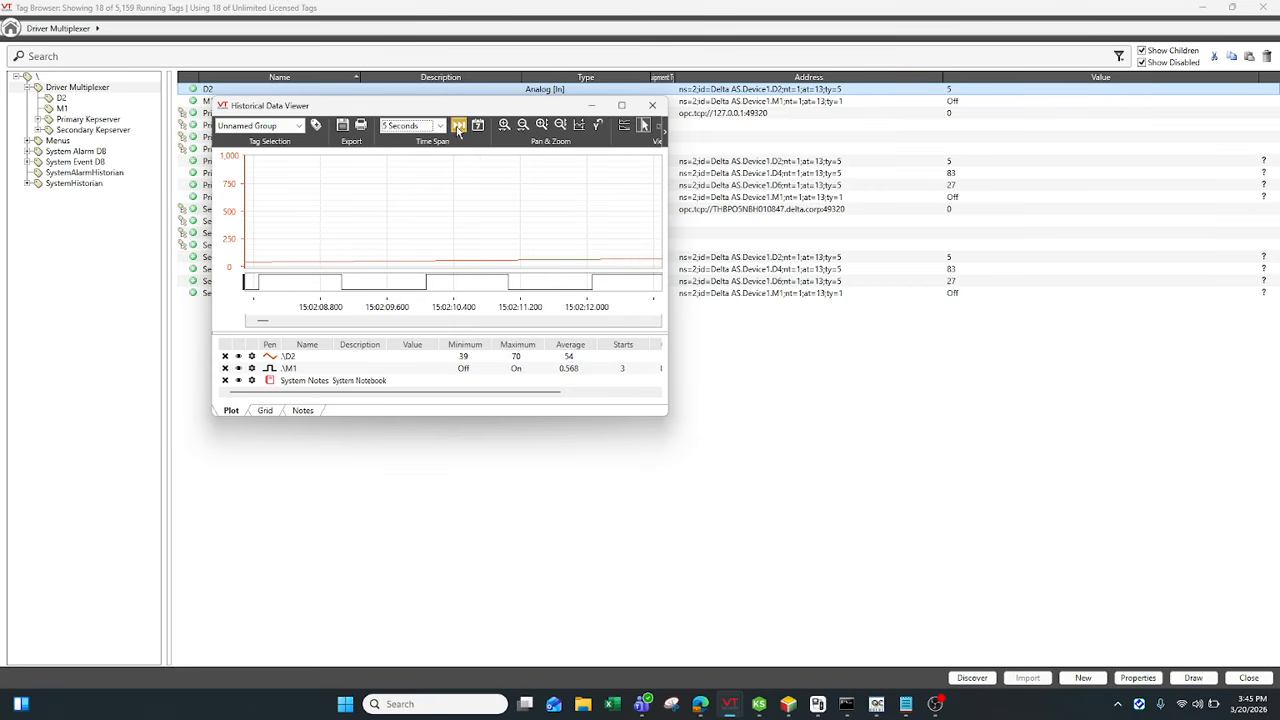
{"action": "mouse_move", "coordinate": [656, 272]}
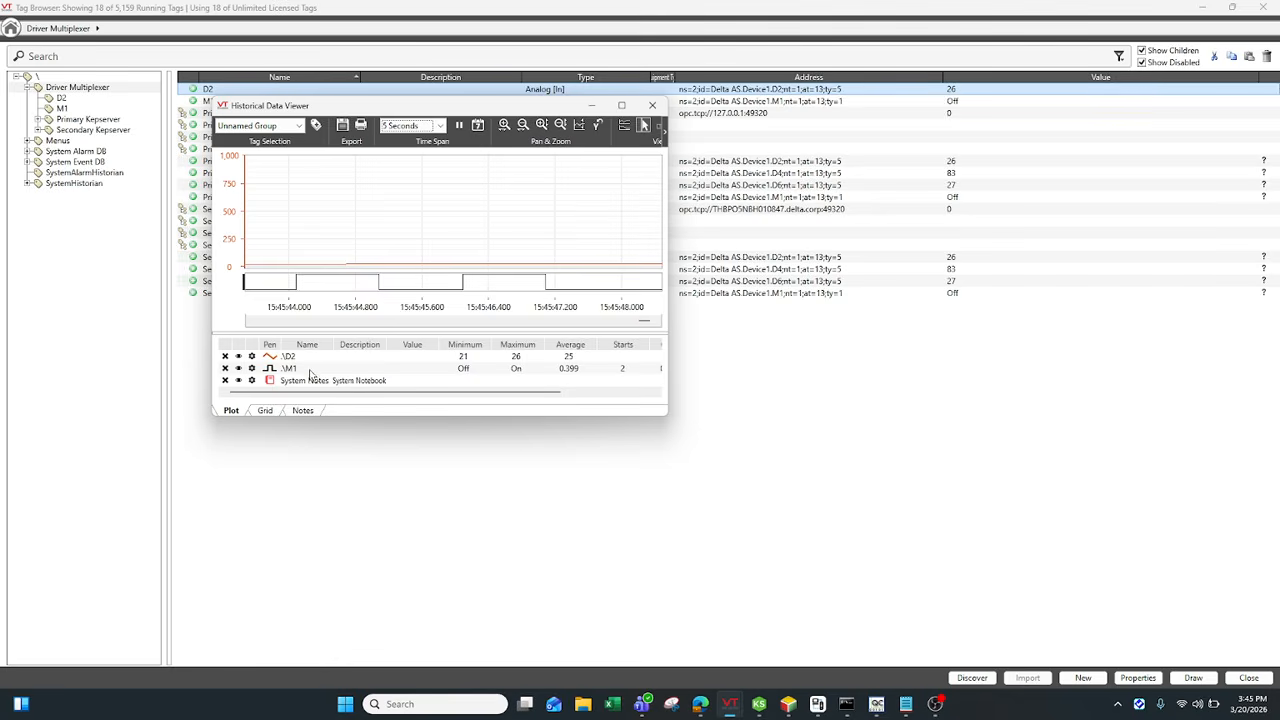
{"action": "left_click_drag", "start_coordinate": [450, 105], "coordinate": [436, 127]}
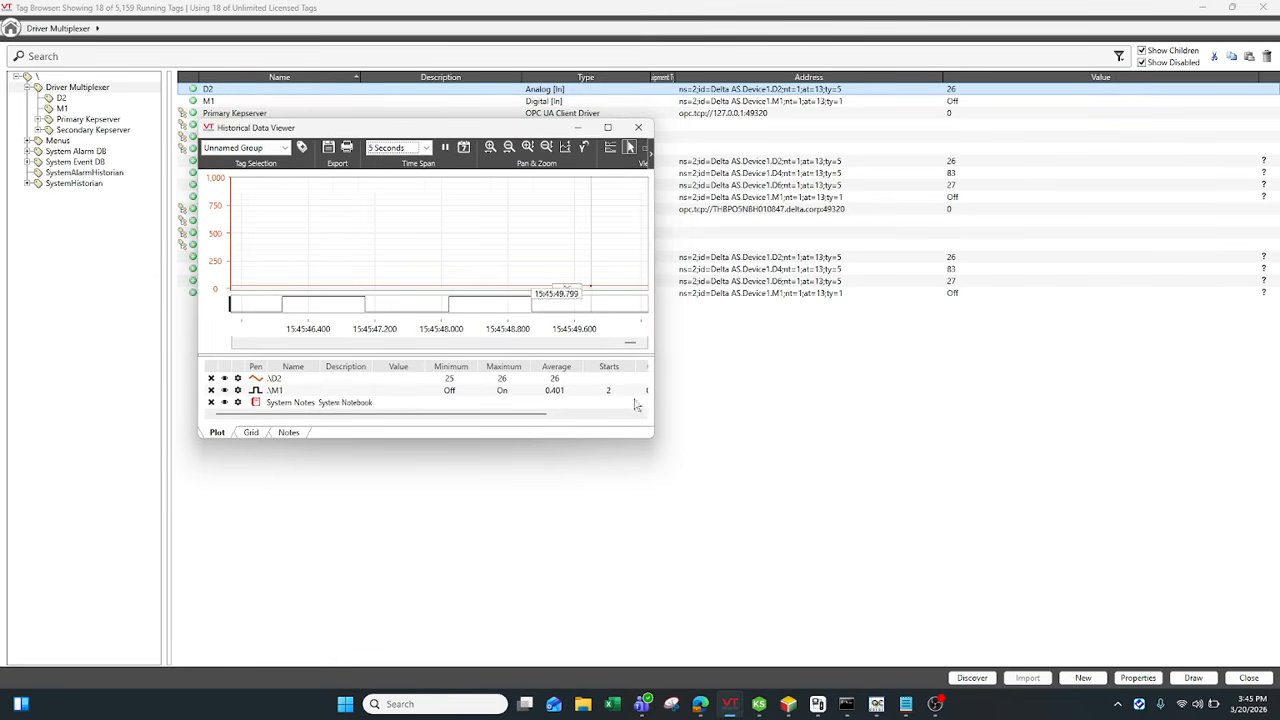
{"action": "left_click_drag", "start_coordinate": [652, 425], "coordinate": [700, 425]}
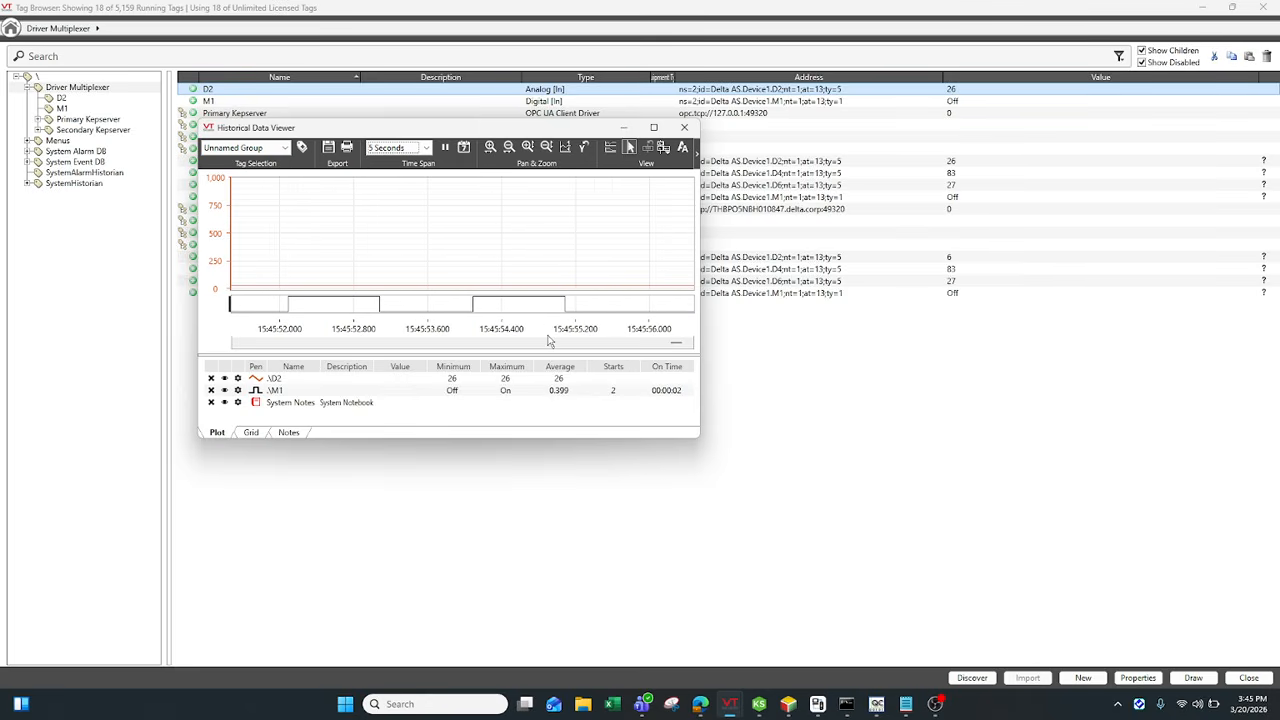
Disable the Primary Kepserver driver under the Driver Multiplexer
{"action": "left_click_drag", "start_coordinate": [458, 127], "coordinate": [451, 310]}
{"action": "left_click", "coordinate": [323, 117]}
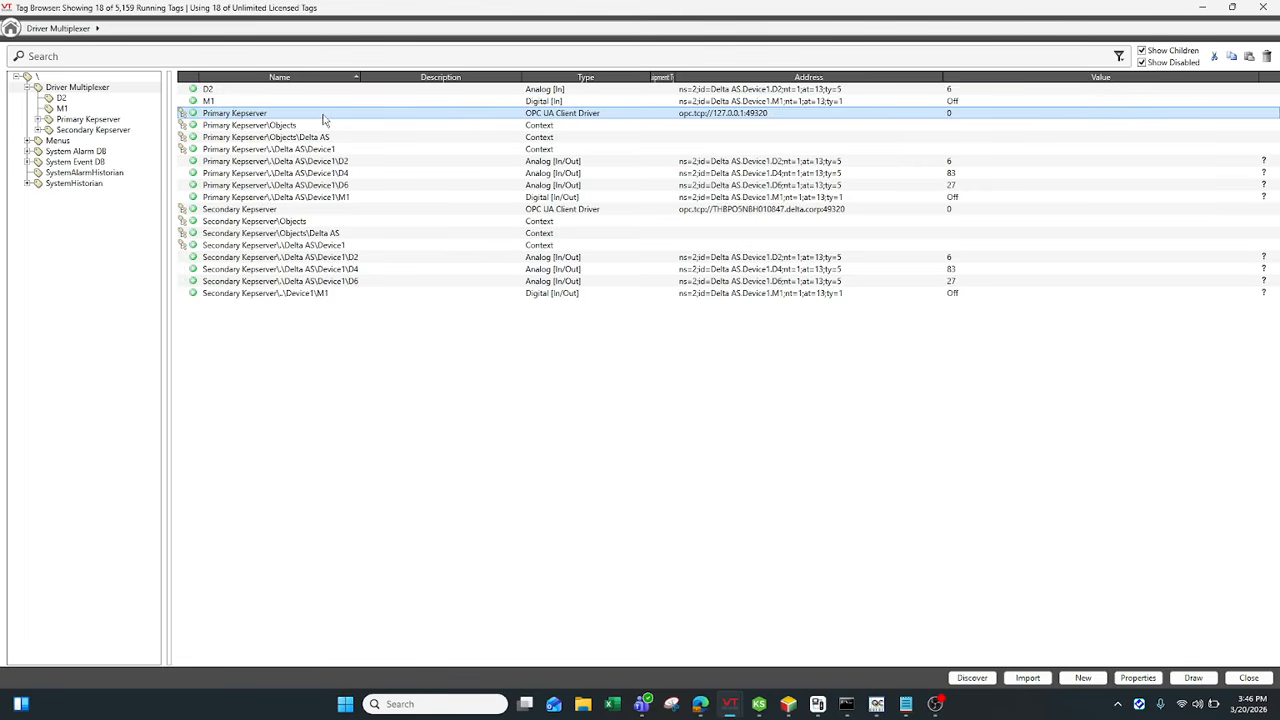
{"action": "right_click", "coordinate": [323, 119]}
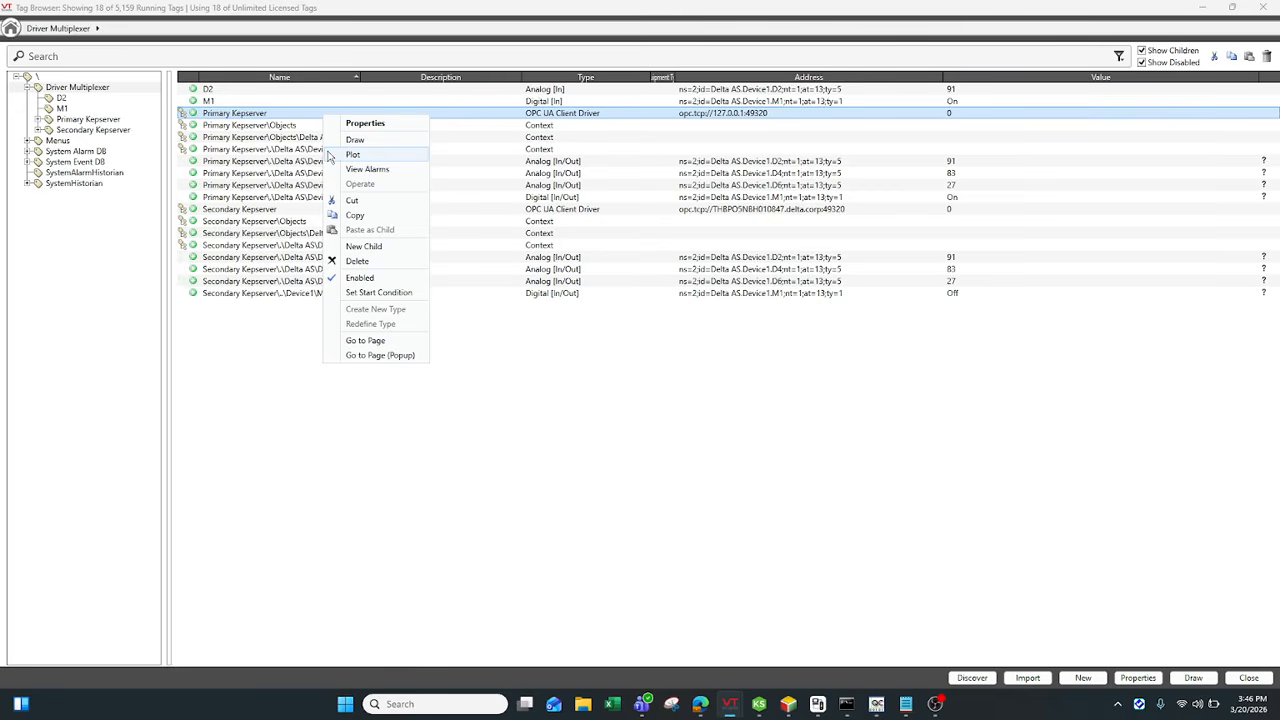
{"action": "left_click", "coordinate": [374, 281]}
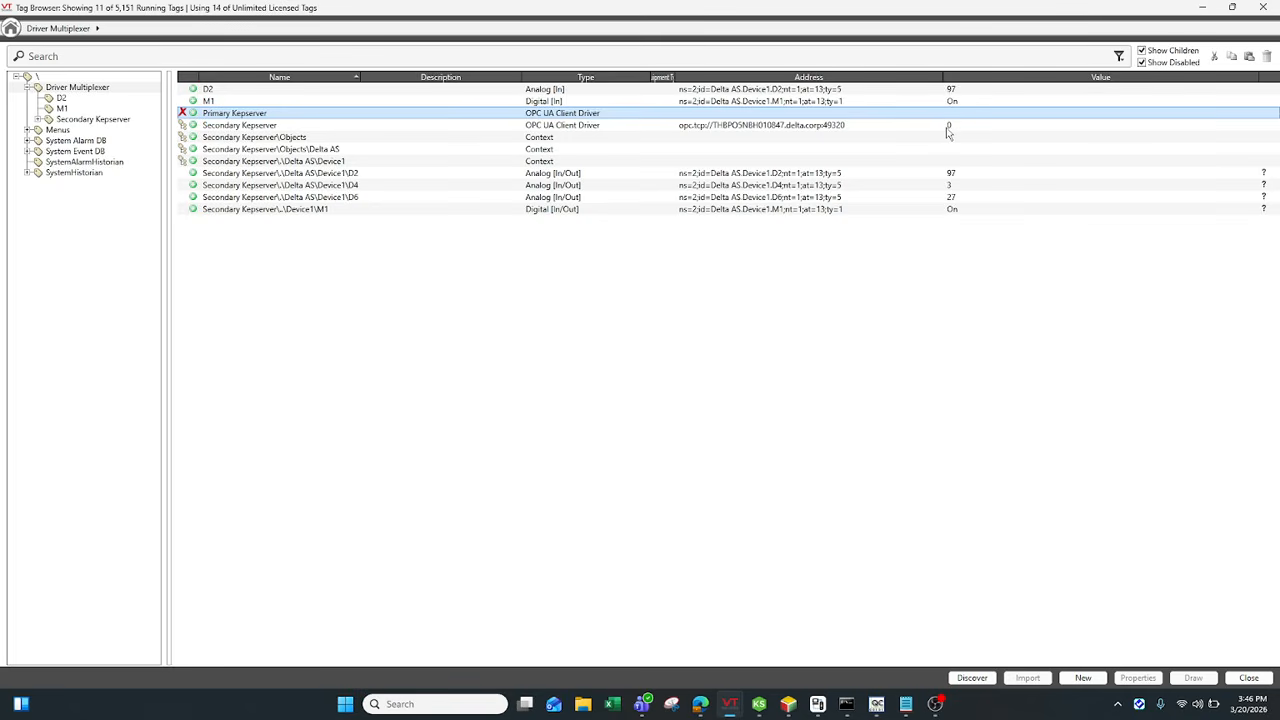
Check the Secondary Kepserver's value, plot the multiplexer's M1 tag, and pause and resume its live trend
{"action": "left_click", "coordinate": [949, 127]}
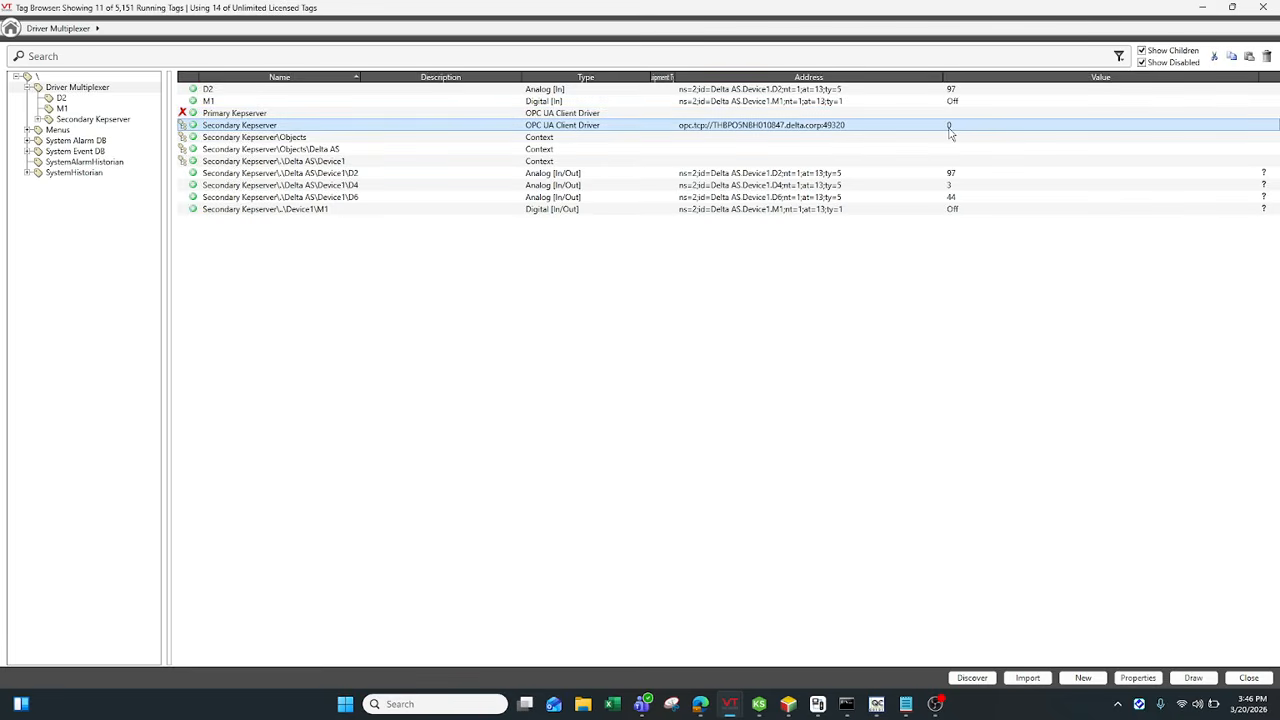
{"action": "right_click", "coordinate": [948, 101]}
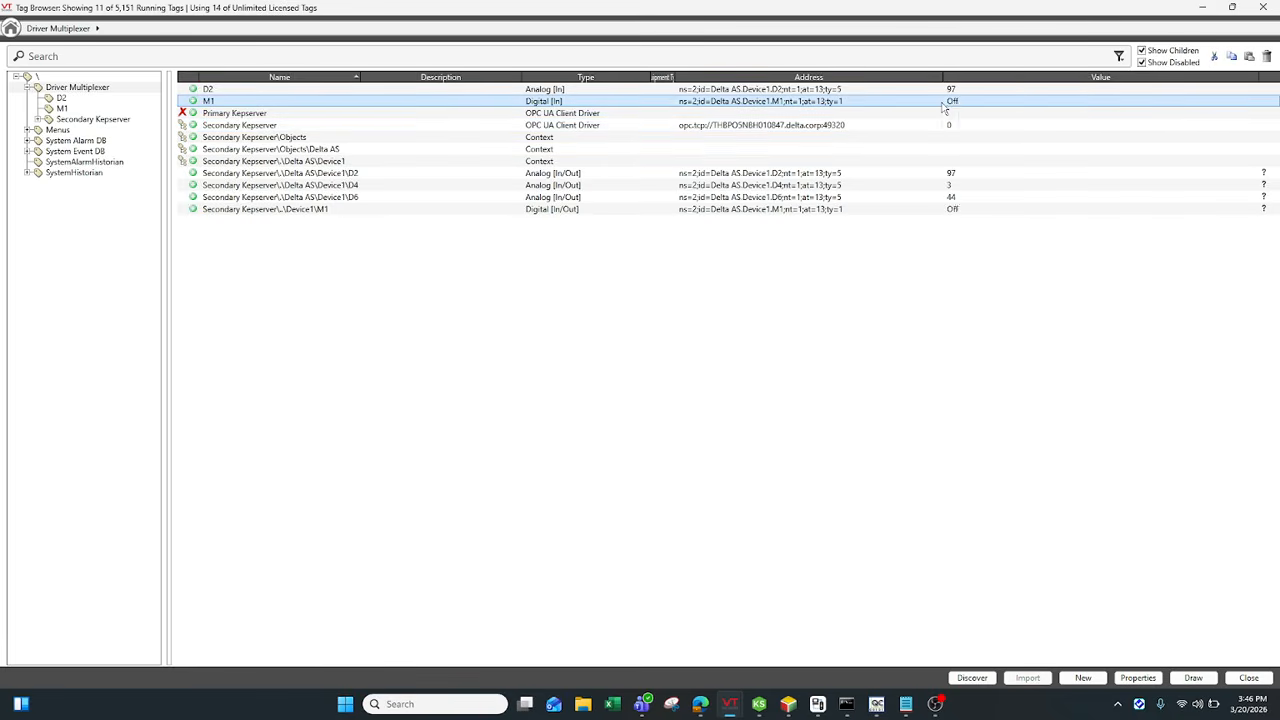
{"action": "left_click", "coordinate": [965, 152]}
{"action": "left_click", "coordinate": [628, 440]}
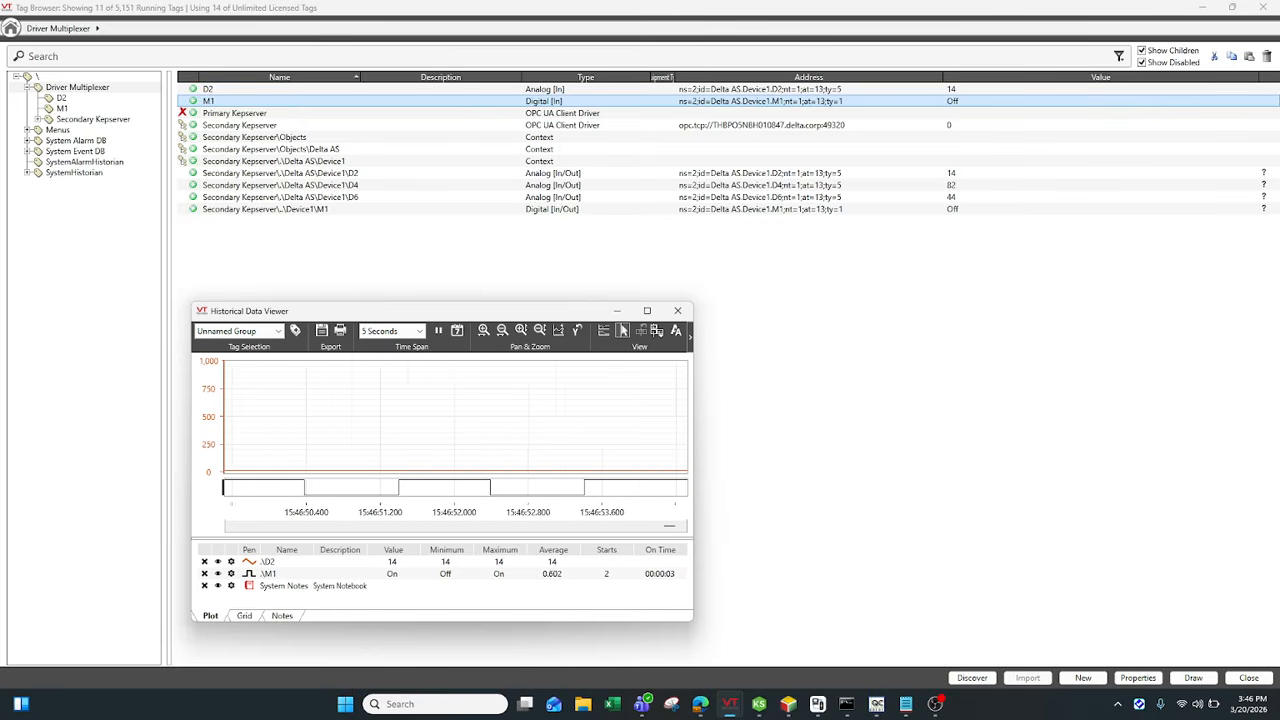
{"action": "left_click", "coordinate": [439, 332]}
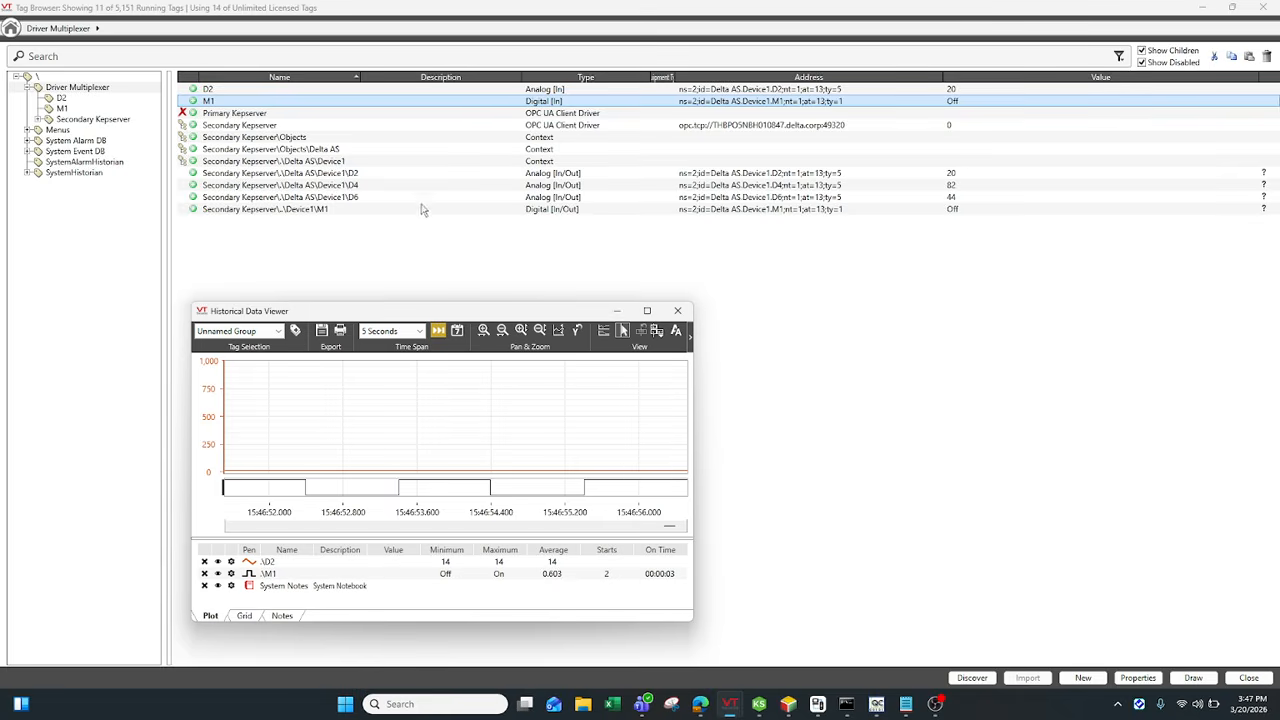
{"action": "left_click", "coordinate": [438, 330]}
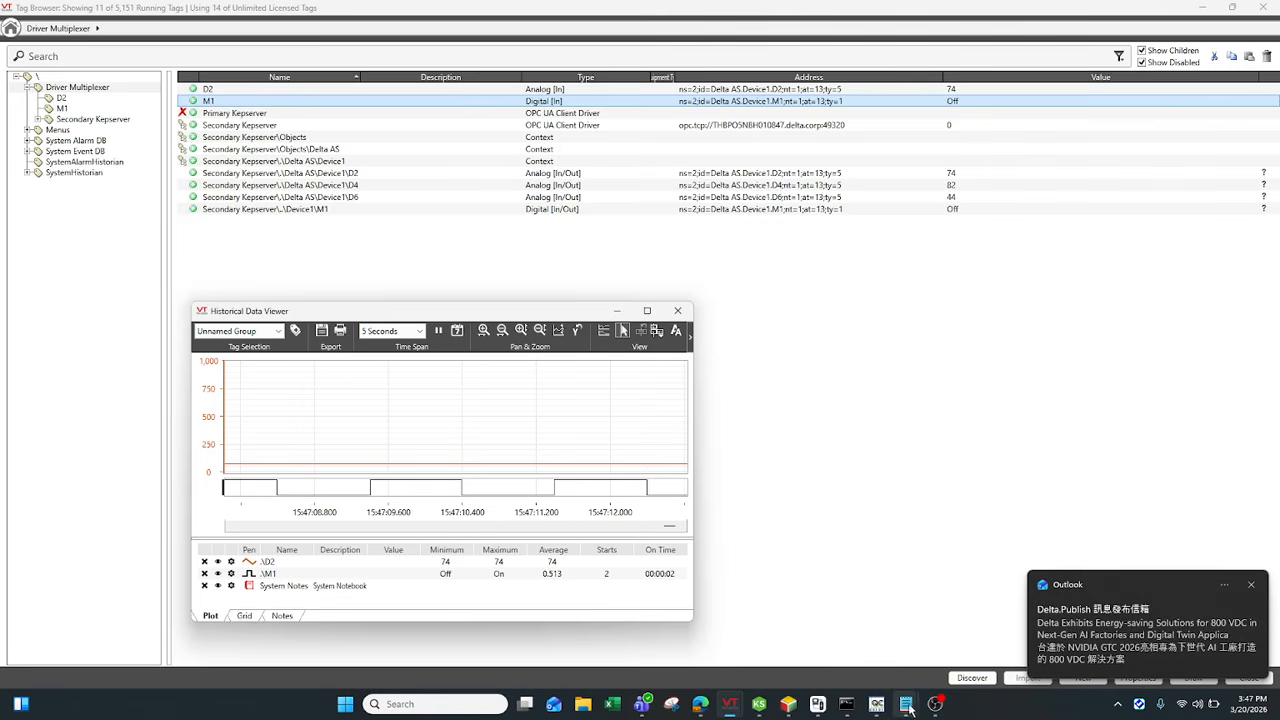
{"action": "mouse_move", "coordinate": [908, 706]}
{"action": "left_click", "coordinate": [945, 625]}
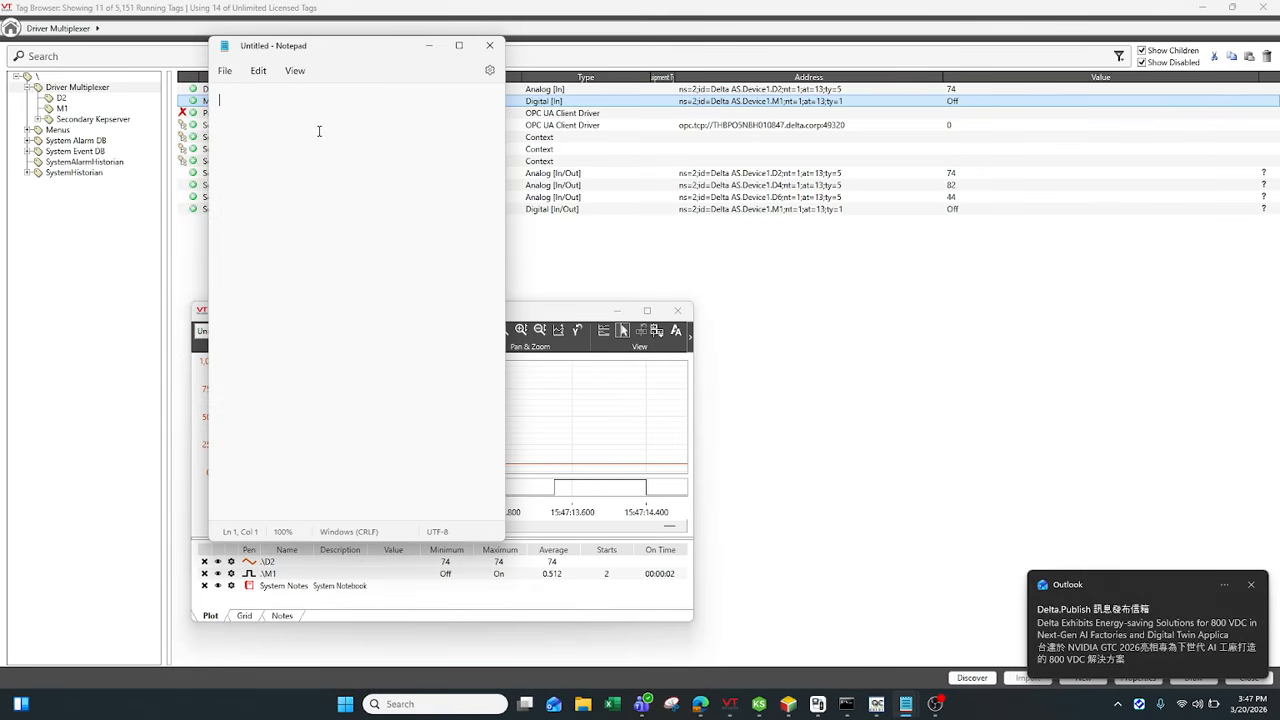
{"action": "type", "text": "20 "}
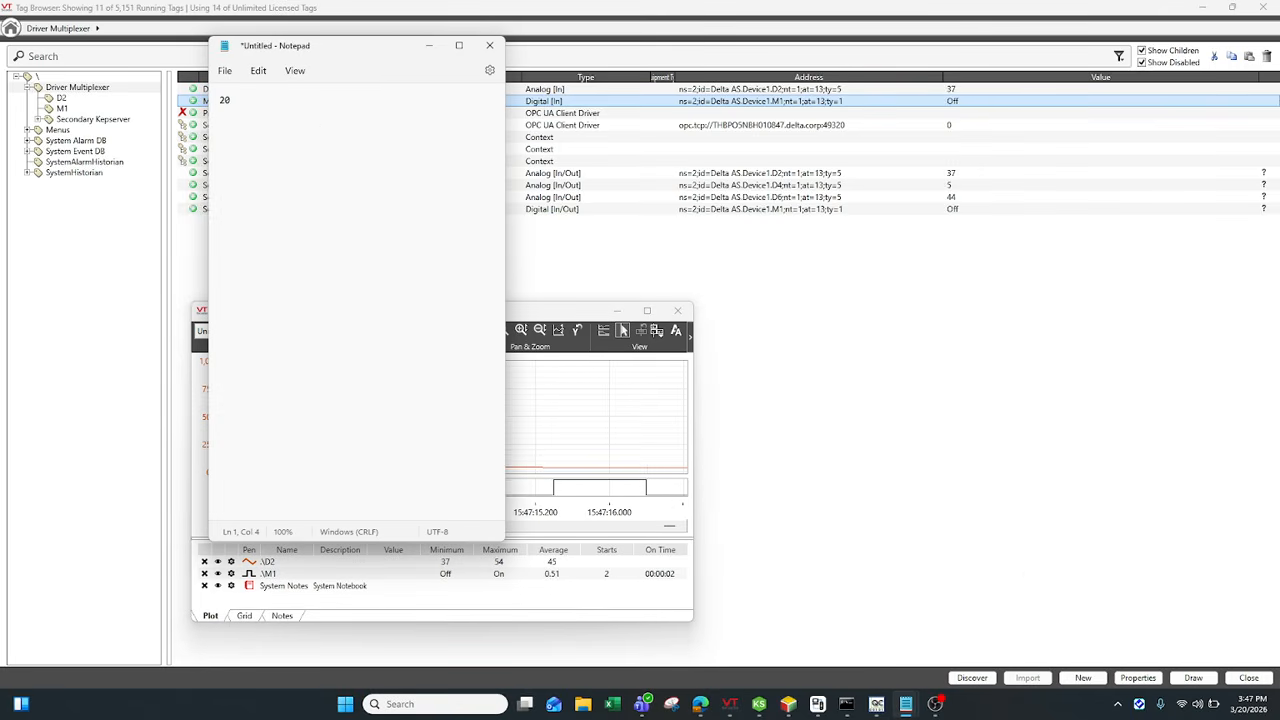
{"action": "type", "text": "67 74"}
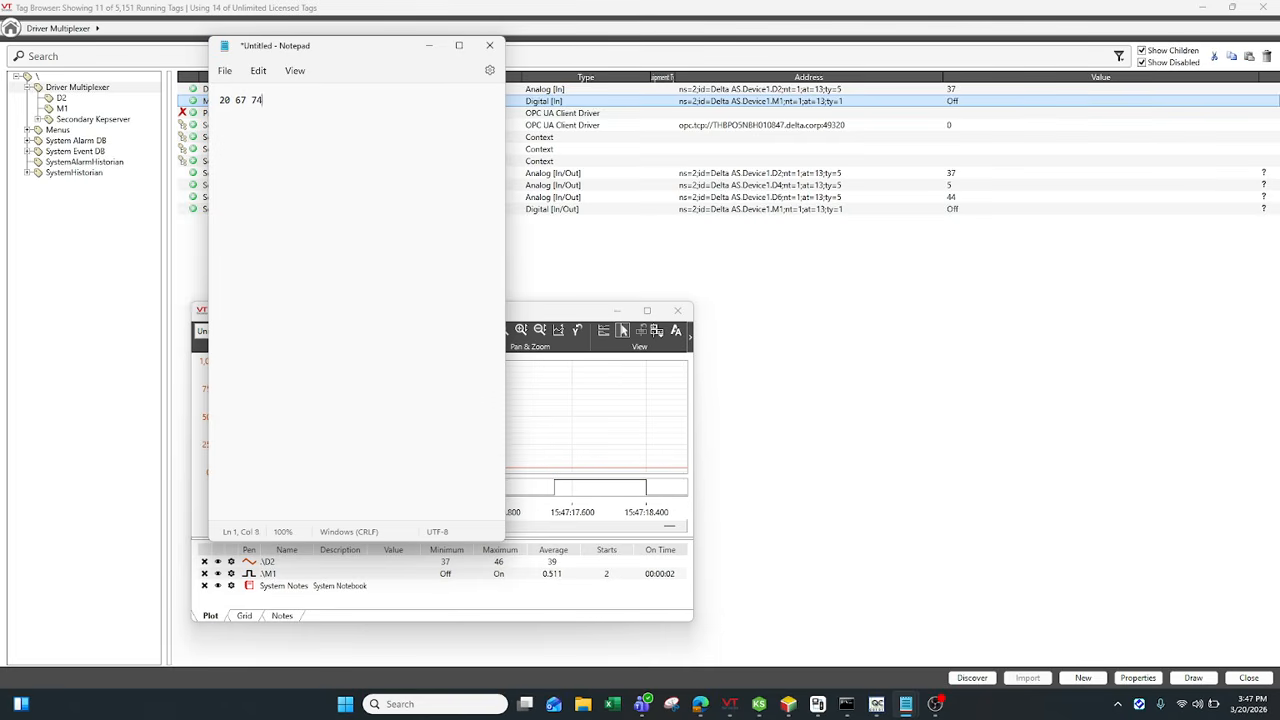
{"action": "type", "text": " 37 81"}
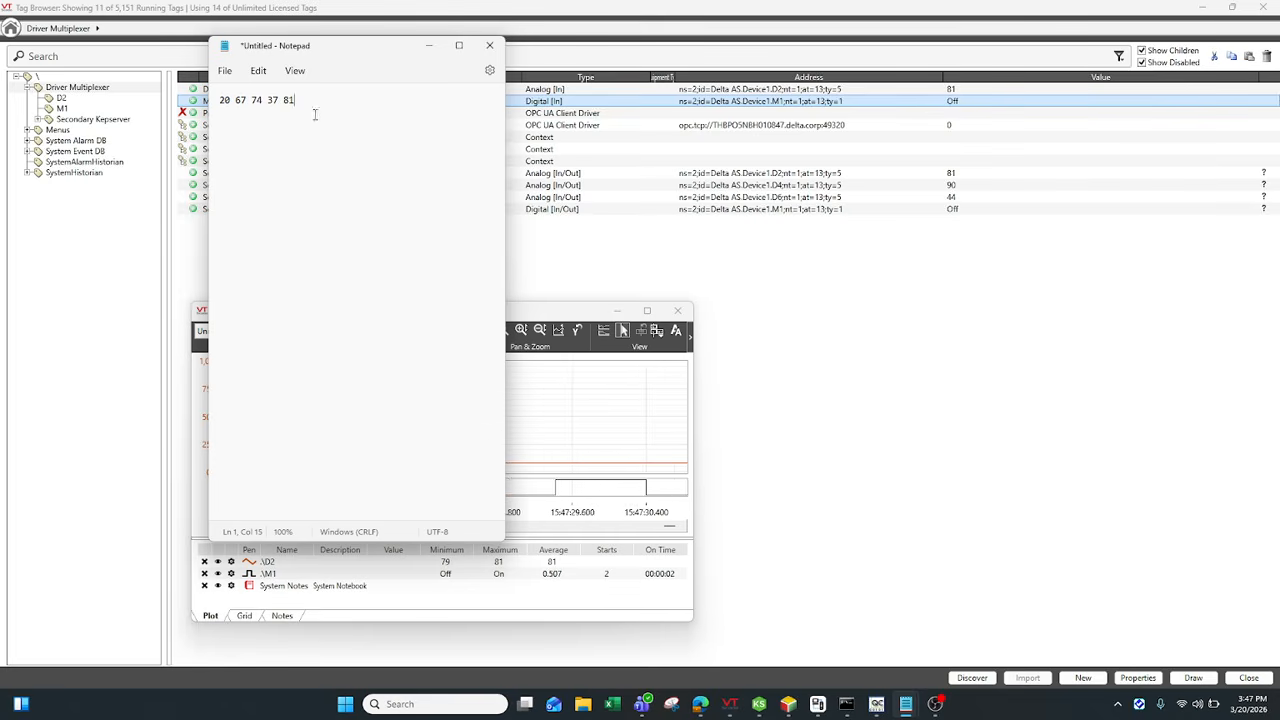
{"action": "left_click", "coordinate": [428, 46]}
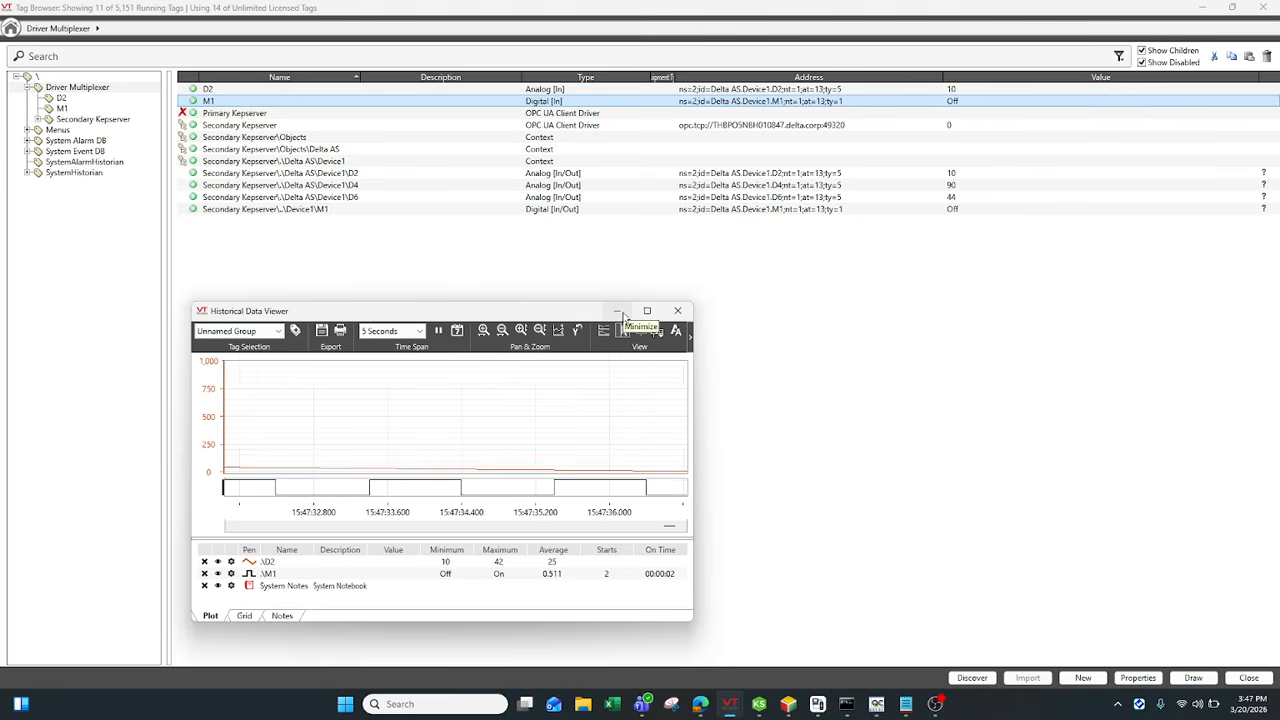
Return to the Notepad note, append "(3:46 - 3:47 PM) (Secondary)" to the recorded values, and minimize it
{"action": "mouse_move", "coordinate": [905, 704]}
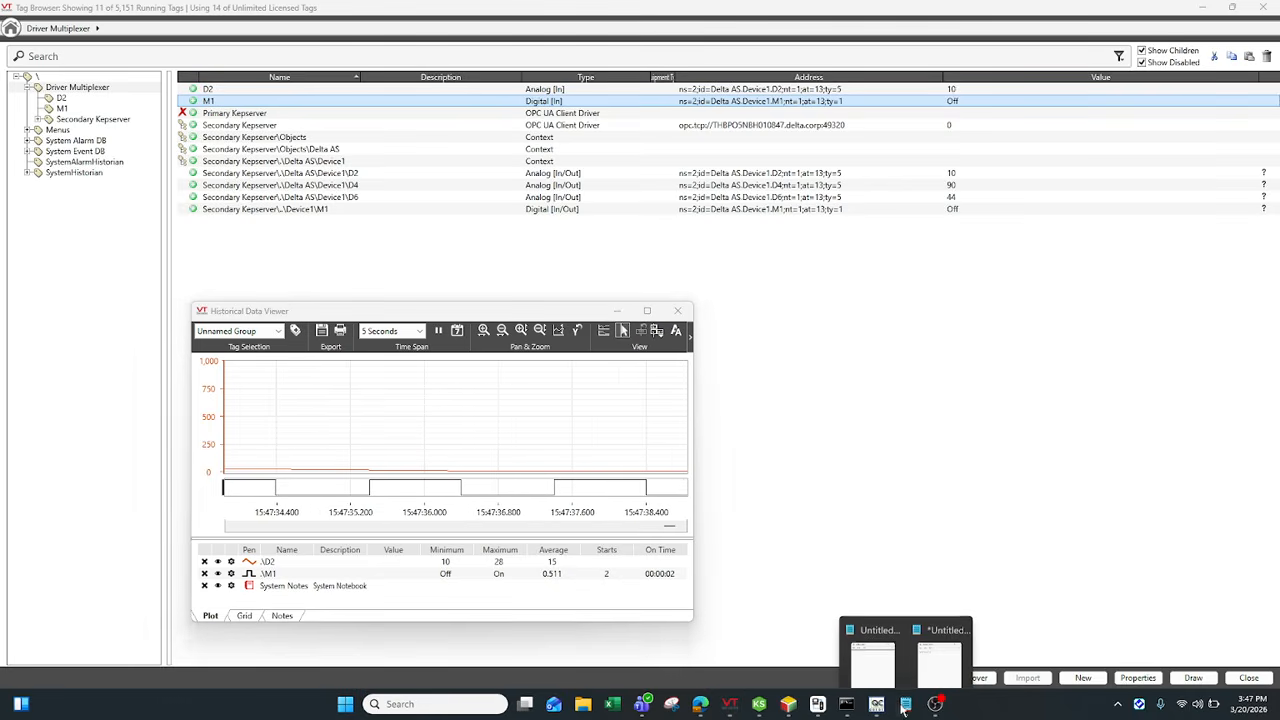
{"action": "left_click", "coordinate": [917, 617]}
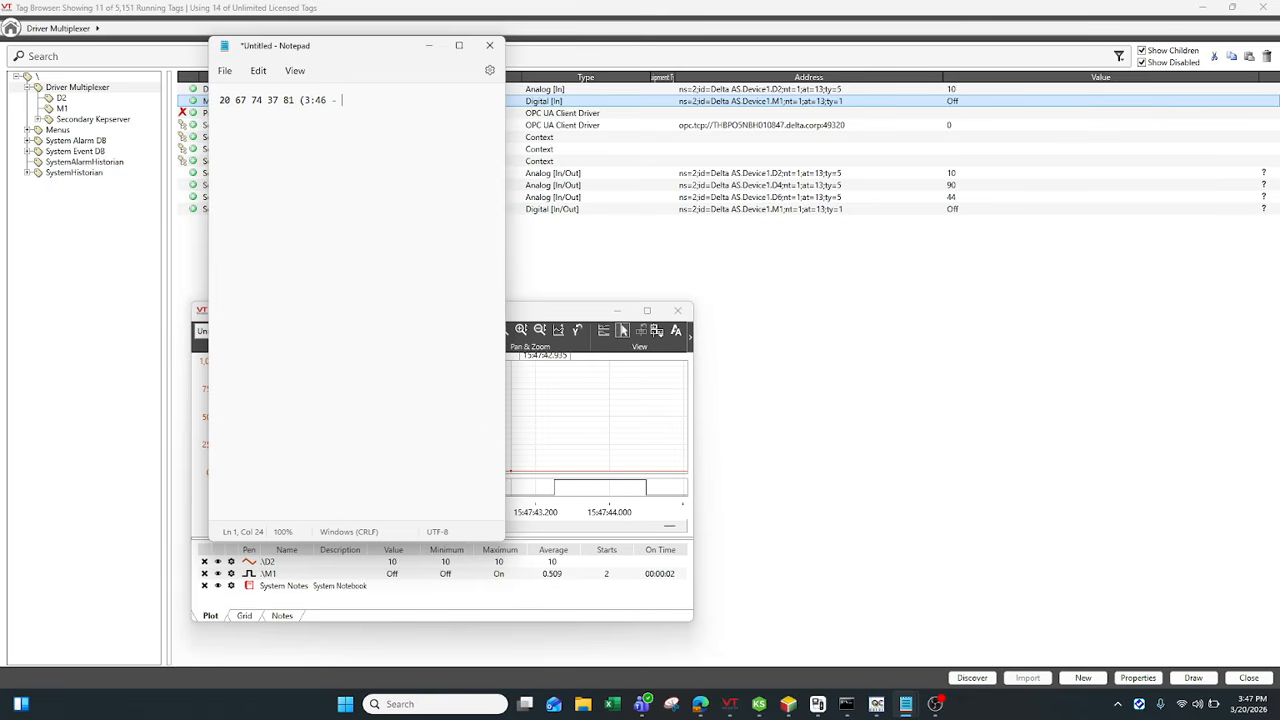
{"action": "type", "text": "PM"}
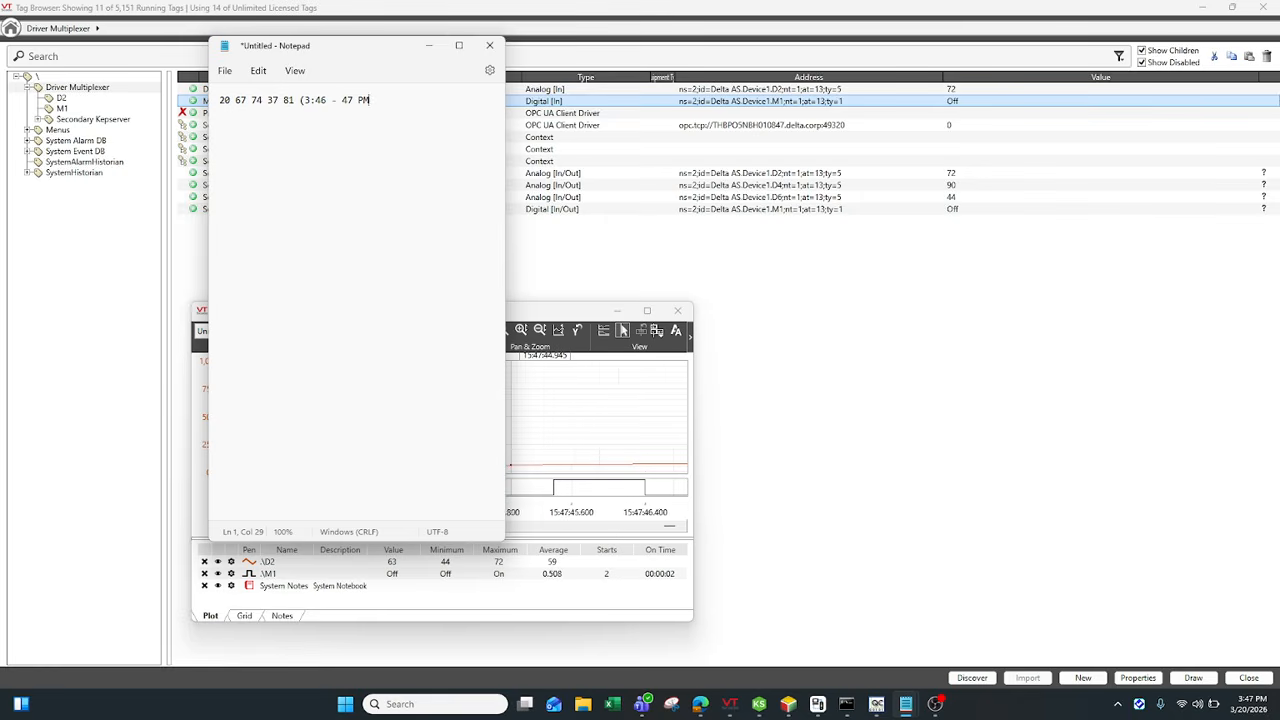
{"action": "left_click", "coordinate": [342, 102]}
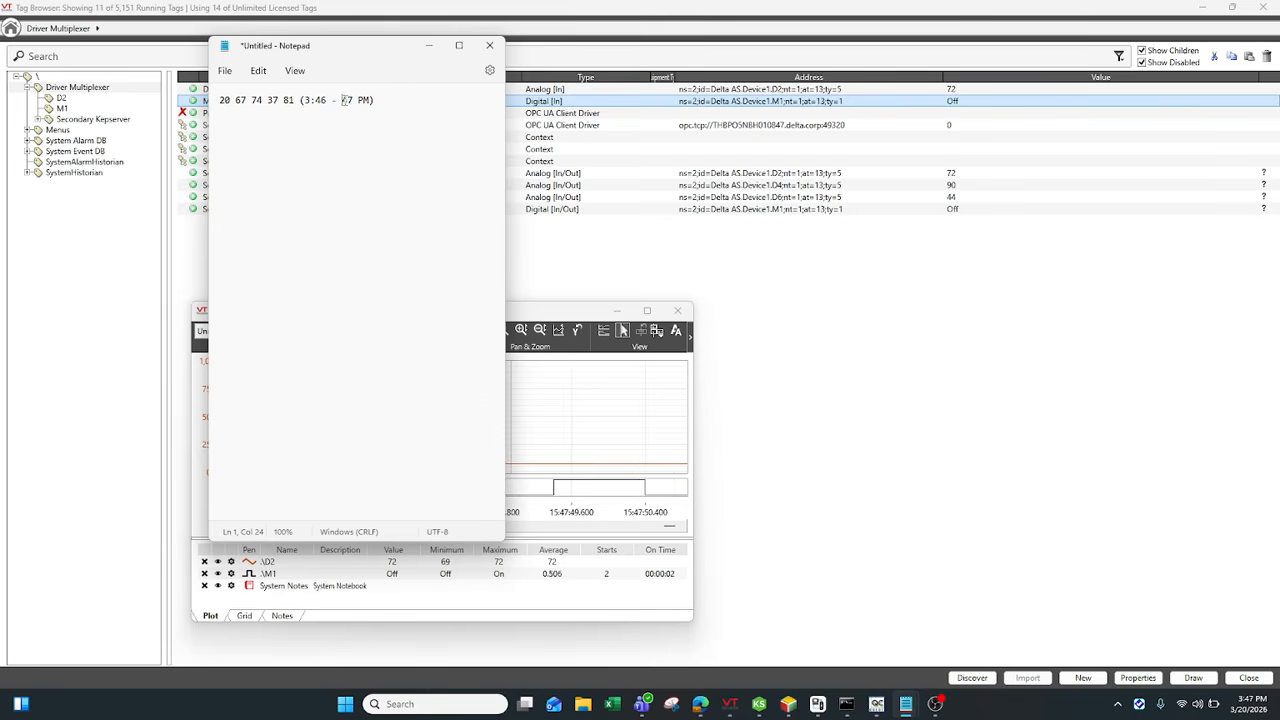
{"action": "type", "text": "3"}
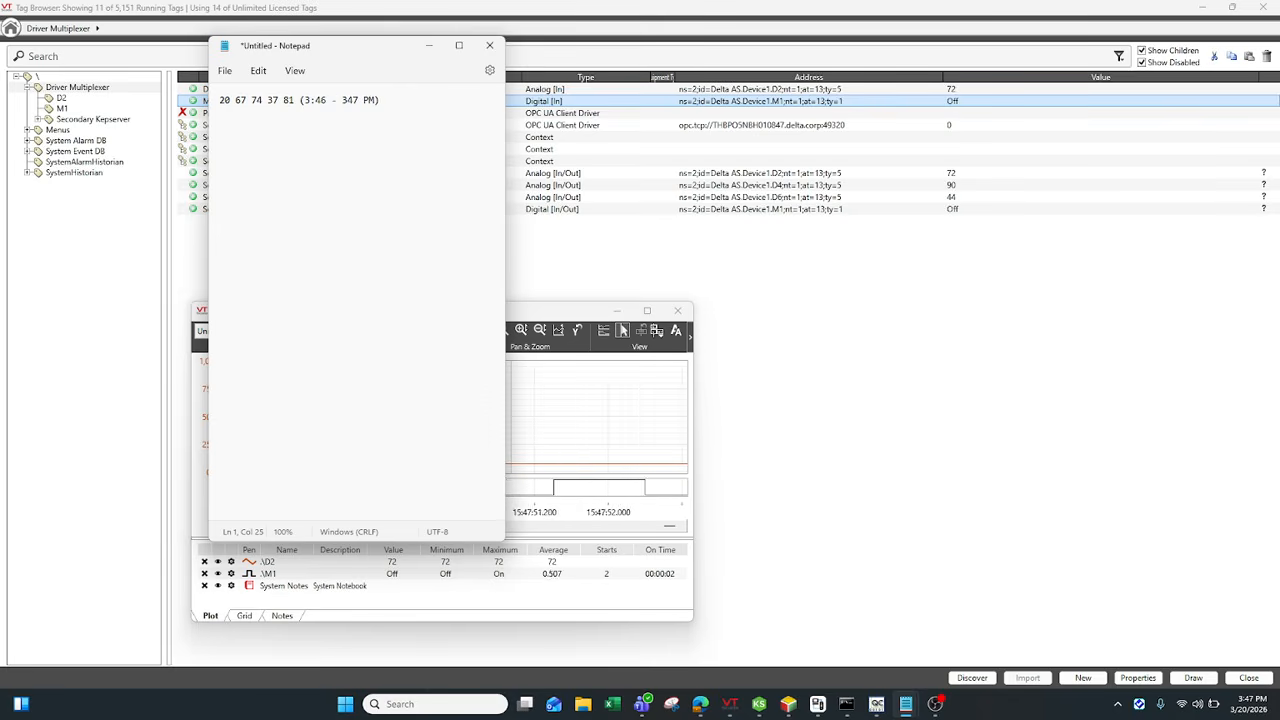
{"action": "type", "text": ":"}
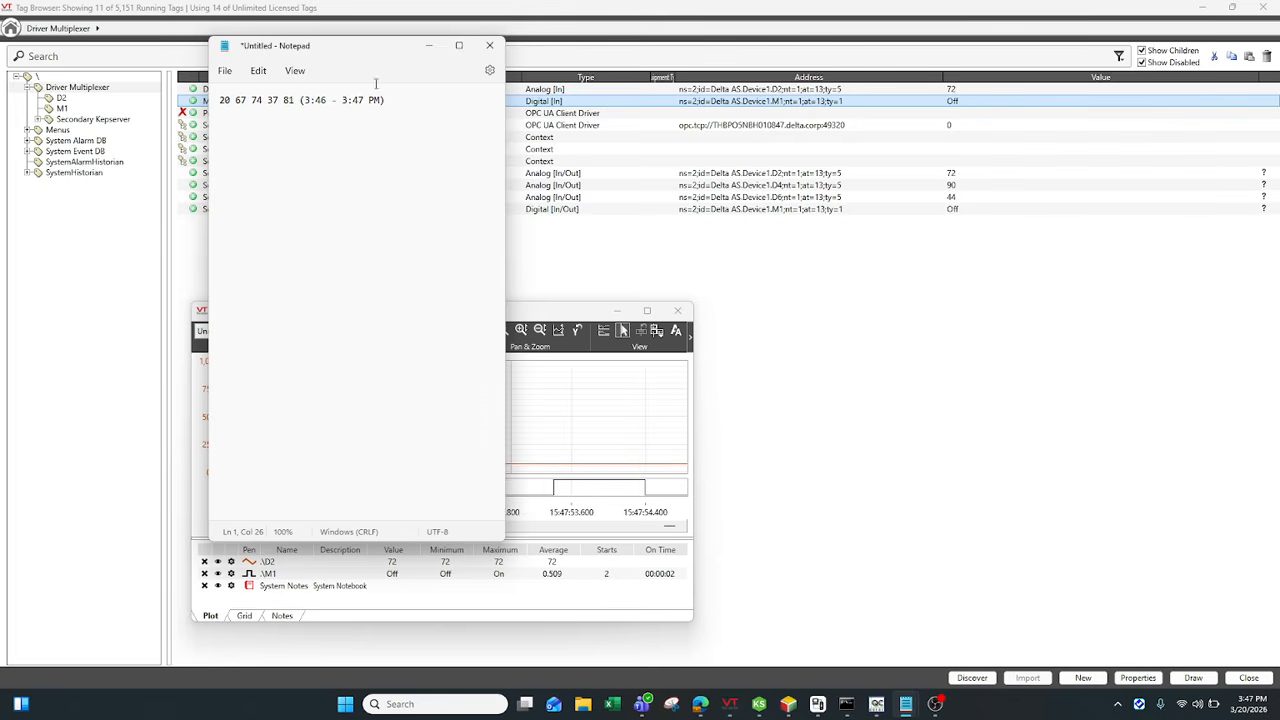
{"action": "left_click", "coordinate": [392, 100]}
{"action": "type", "text": "(S"}
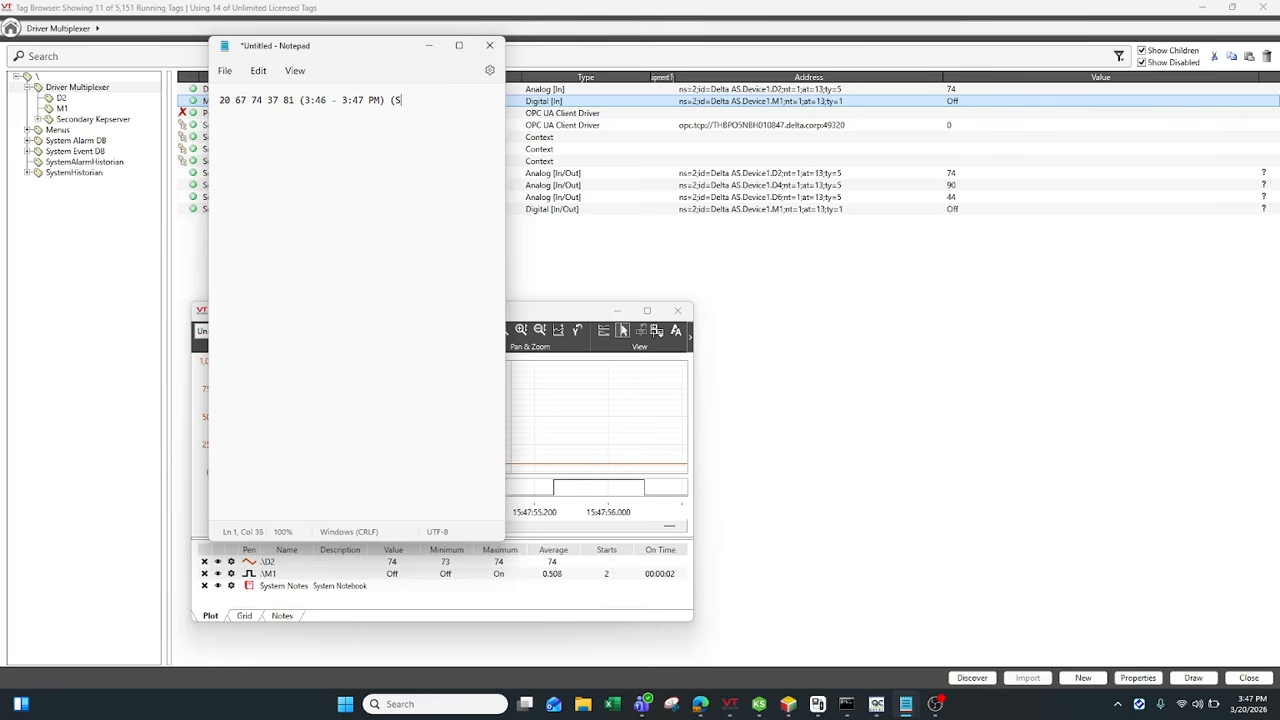
{"action": "type", "text": "econdary)"}
{"action": "left_click", "coordinate": [429, 45]}
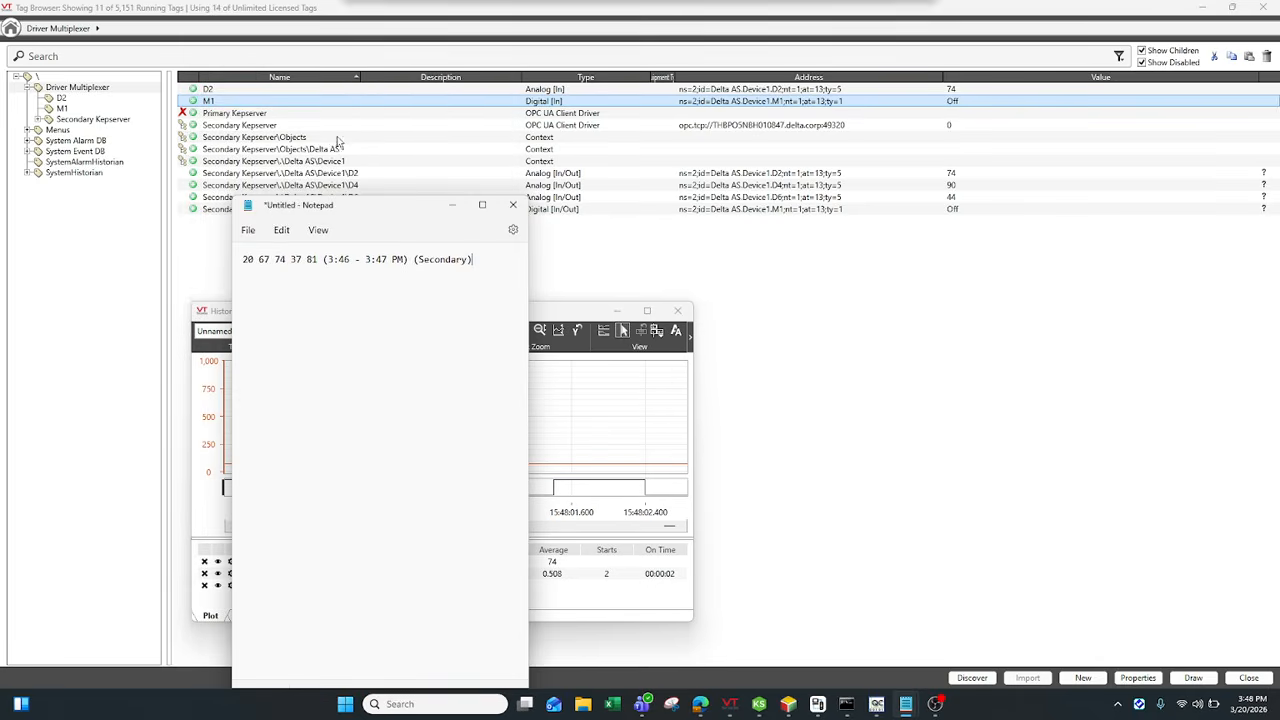
Re-enable the Primary Kepserver driver under the Driver Multiplexer and check its D2 tag
{"action": "right_click", "coordinate": [336, 118]}
{"action": "left_click", "coordinate": [376, 279]}
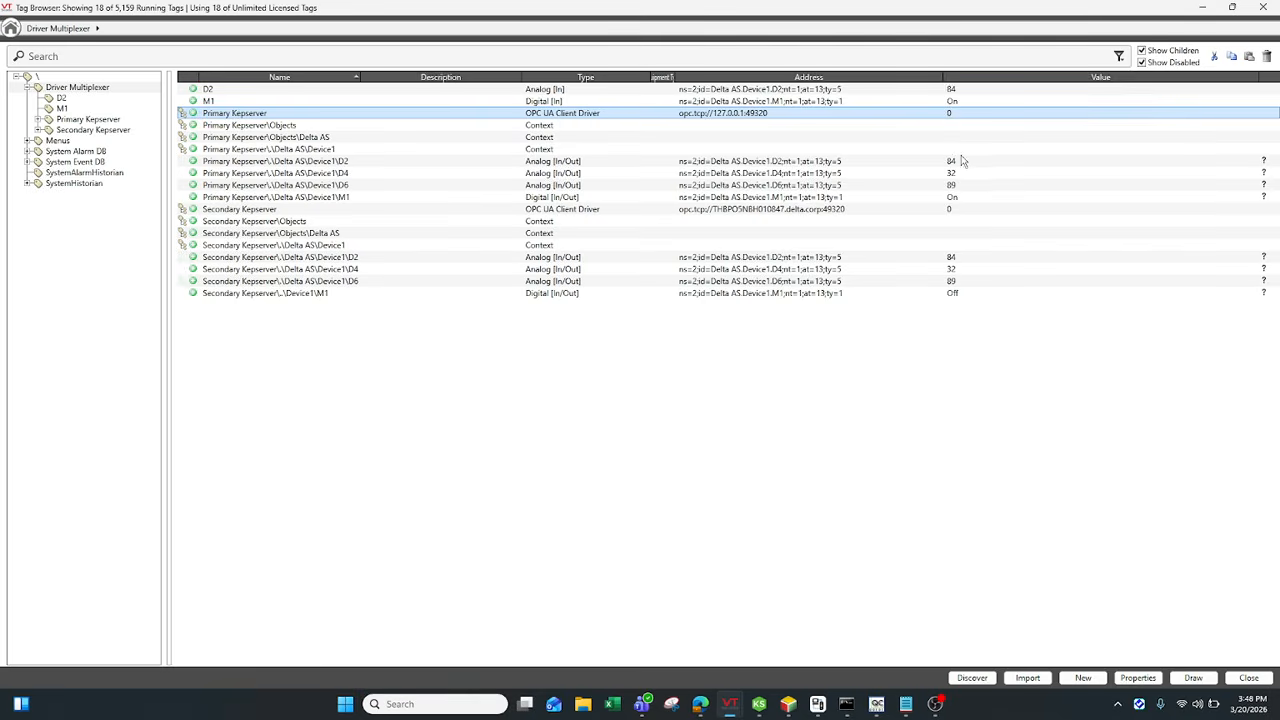
{"action": "left_click", "coordinate": [960, 161]}
Plot the multiplexer's D2 tag with a 1-minute time span, resume the live trend, and pause it after examining the switchover
{"action": "right_click", "coordinate": [959, 92]}
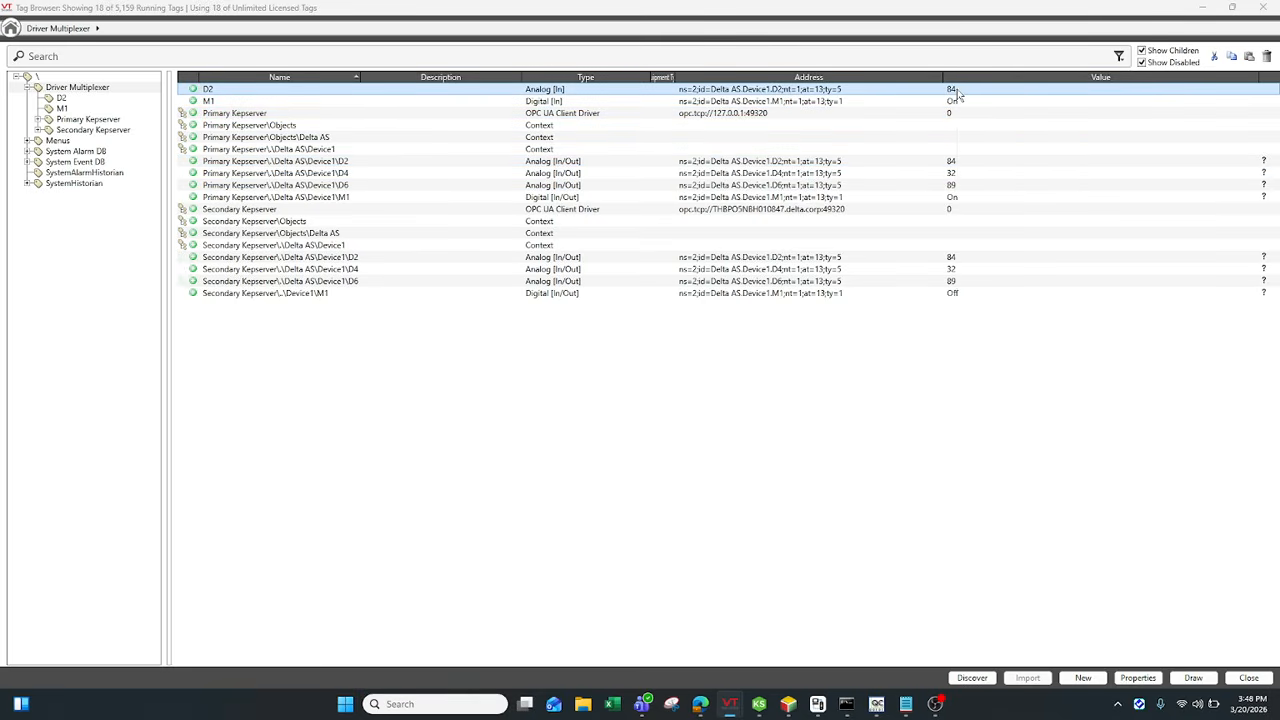
{"action": "left_click", "coordinate": [988, 127]}
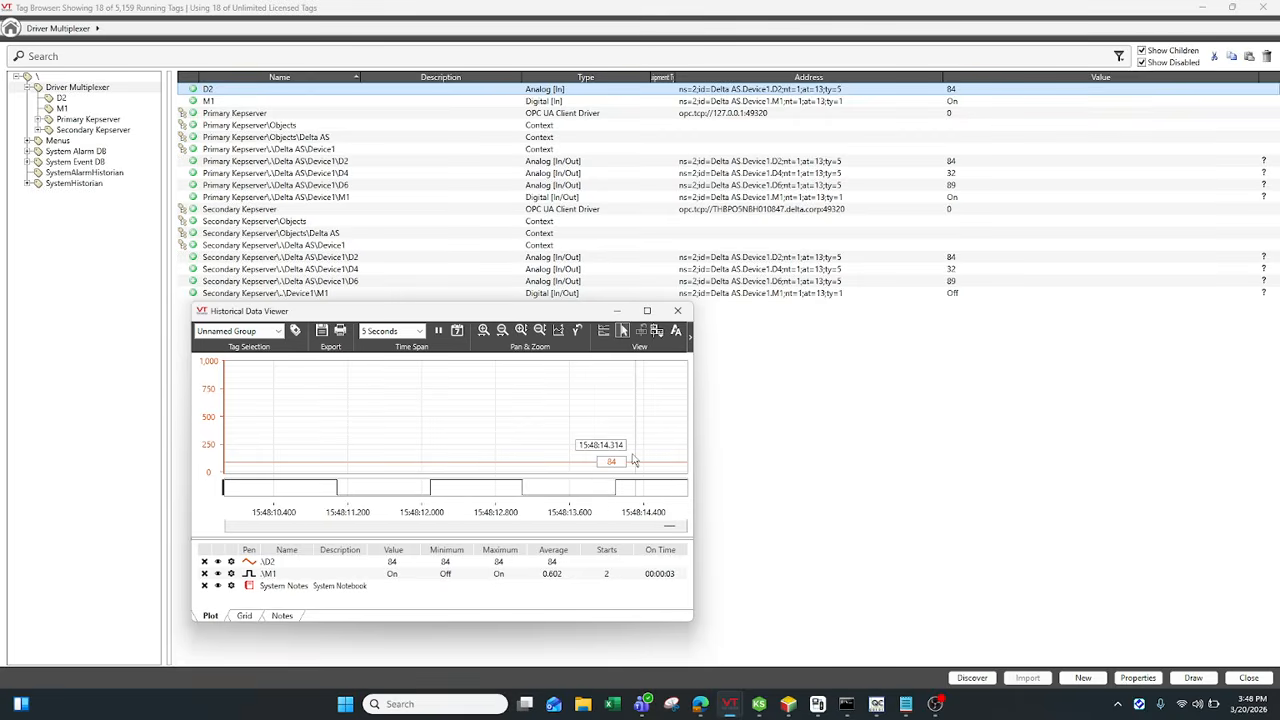
{"action": "left_click", "coordinate": [386, 331]}
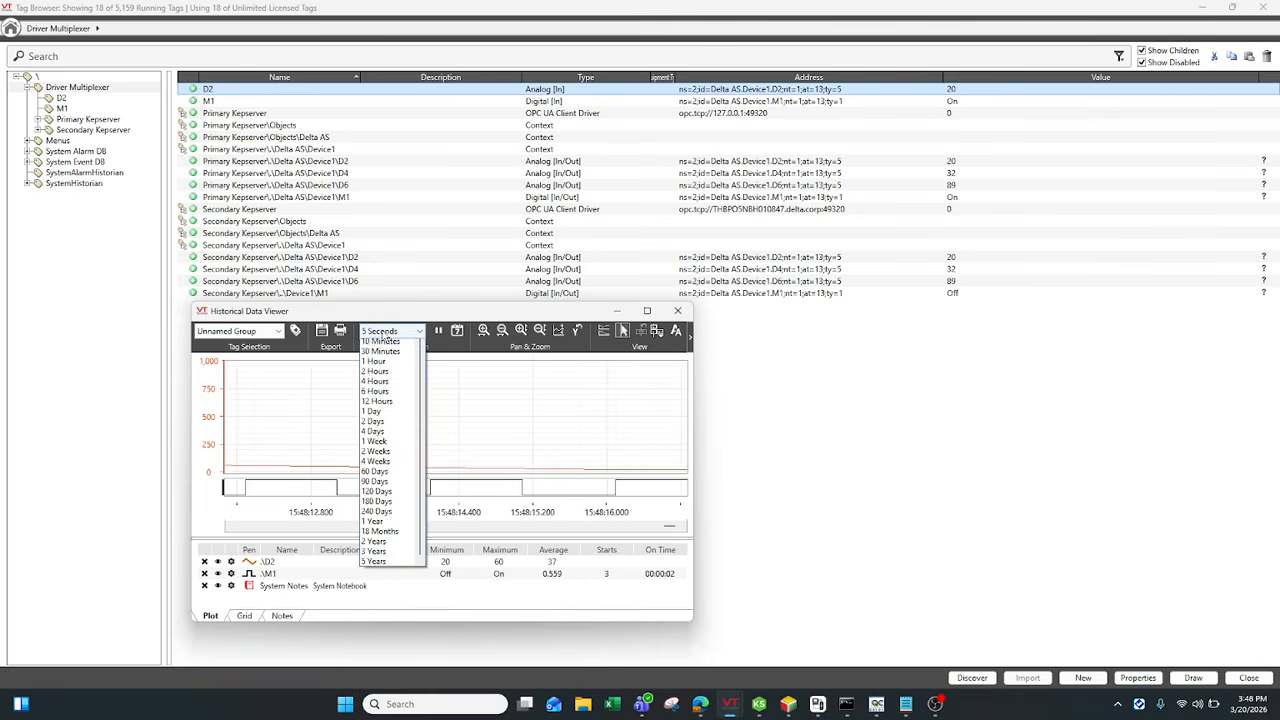
{"action": "left_click", "coordinate": [379, 386]}
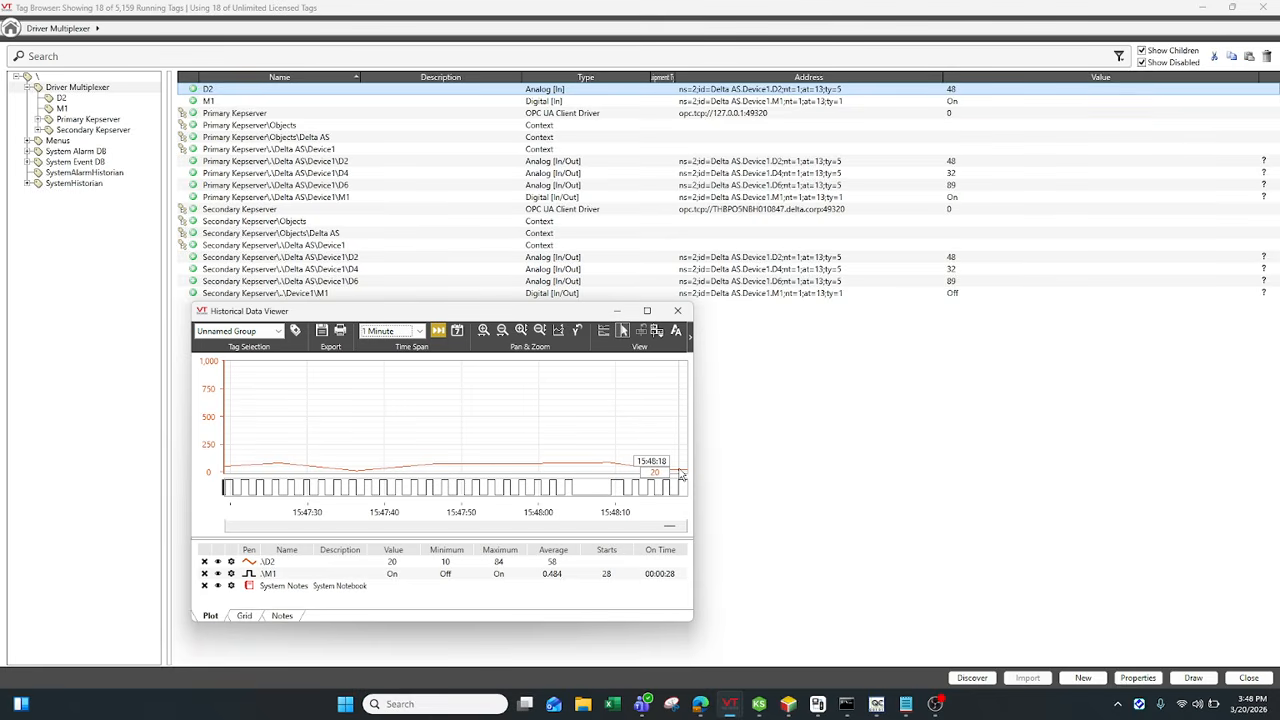
{"action": "left_click", "coordinate": [438, 331]}
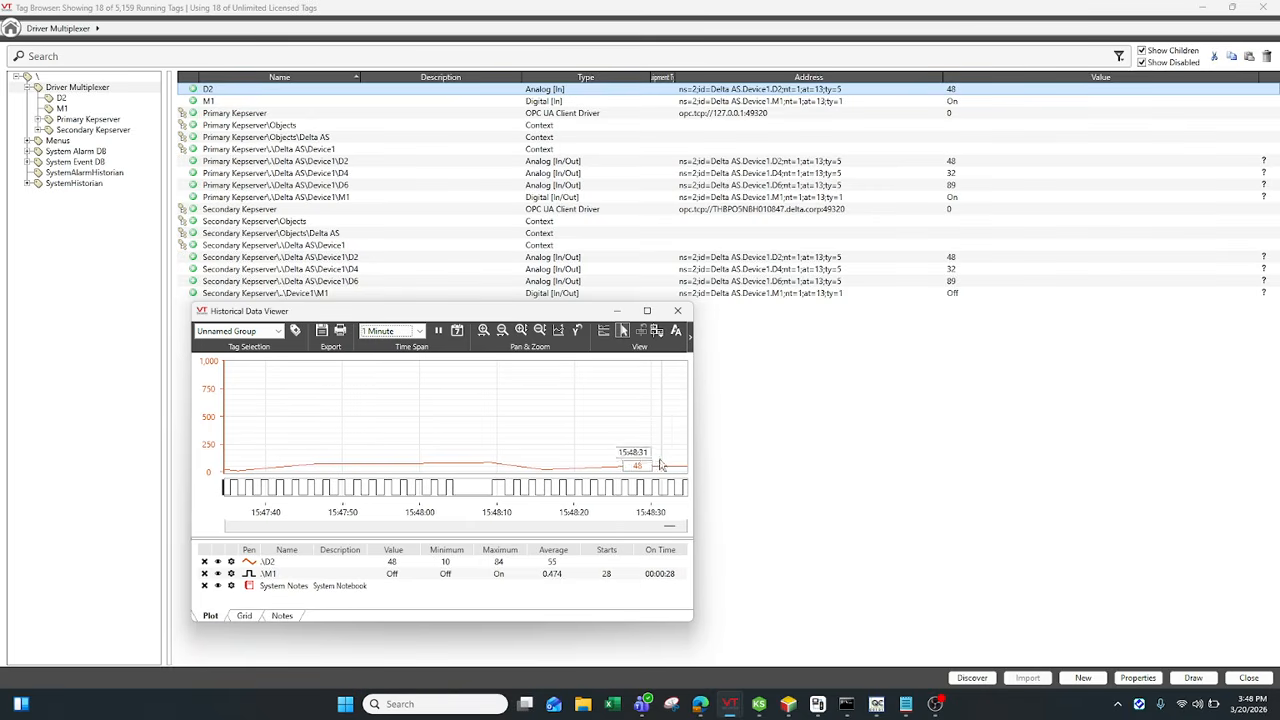
{"action": "left_click", "coordinate": [437, 331]}
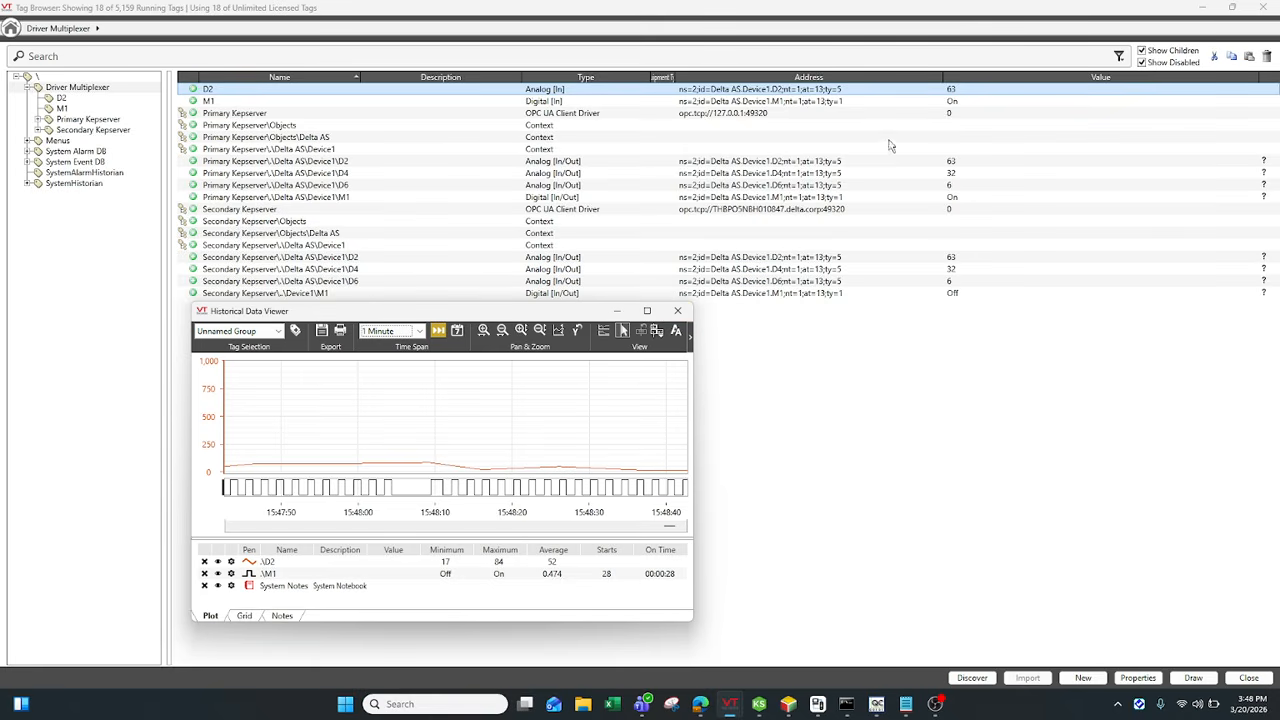
Switch to ISPSoft, leave online monitoring, and change the Network 4 contact from SM408 to M2
{"action": "left_click", "coordinate": [952, 296]}
{"action": "left_click", "coordinate": [949, 102]}
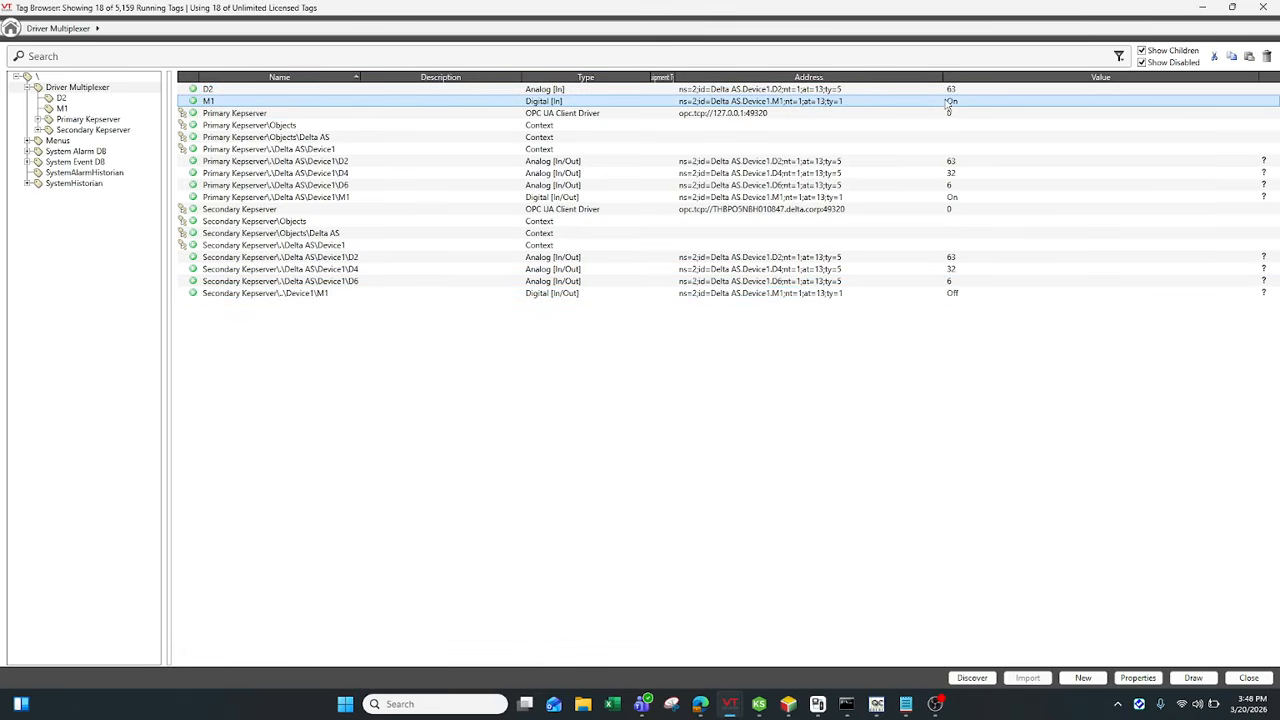
{"action": "left_click", "coordinate": [789, 704]}
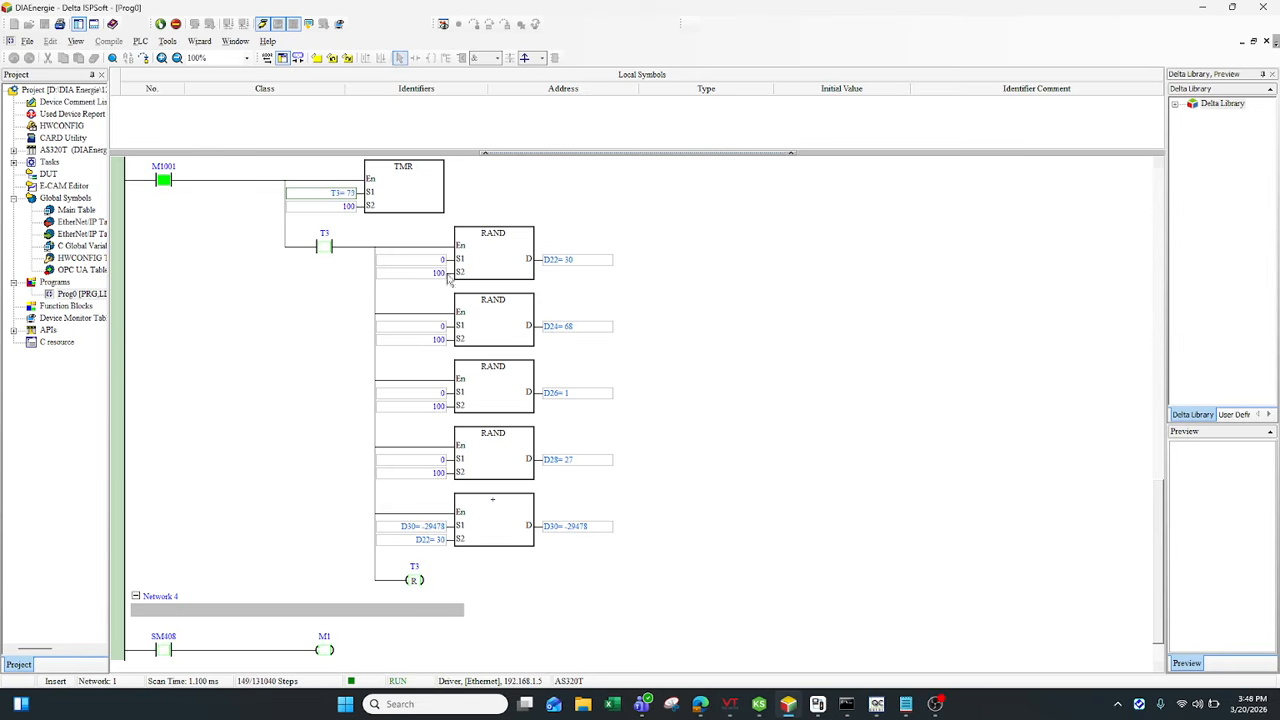
{"action": "left_click", "coordinate": [263, 24]}
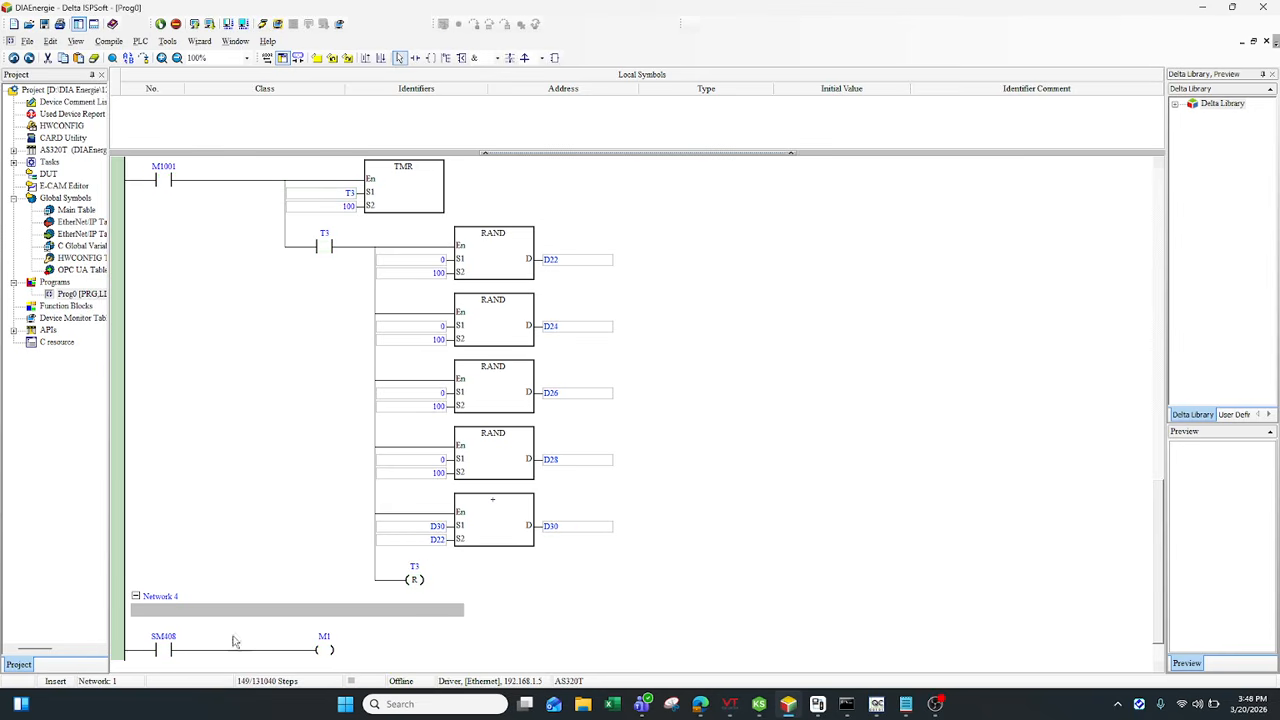
{"action": "double_click", "coordinate": [173, 652]}
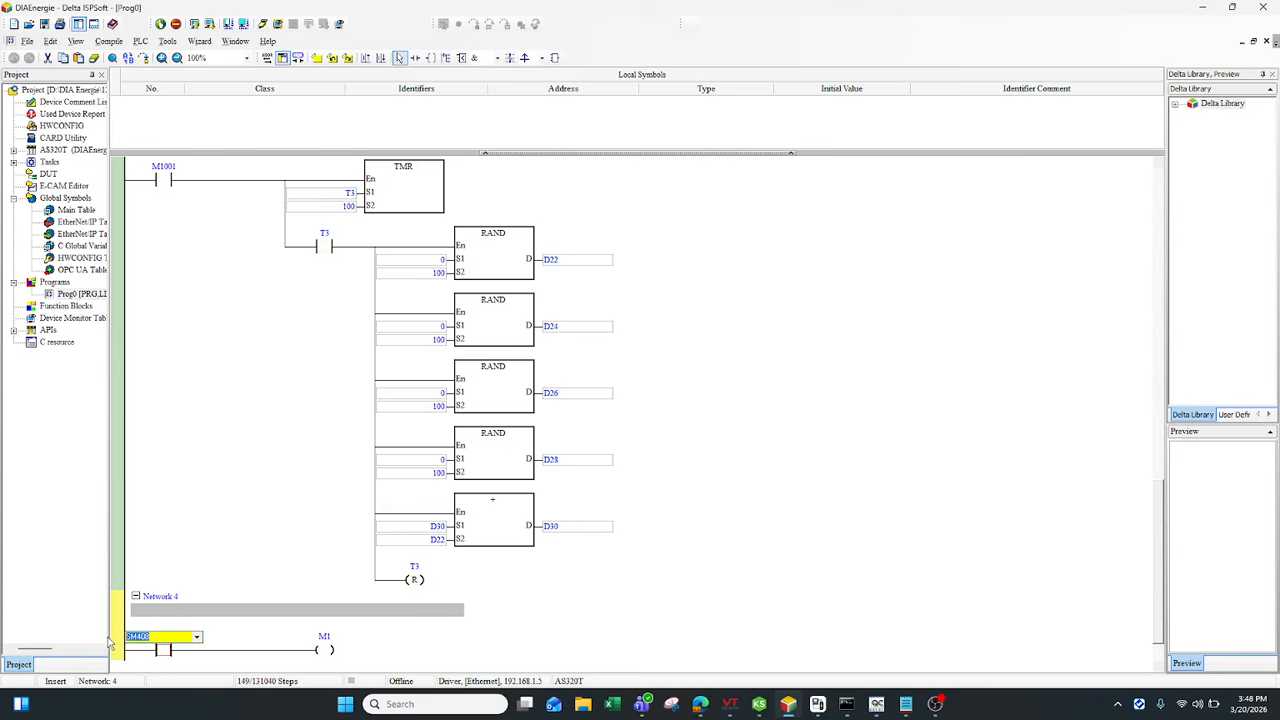
{"action": "type", "text": "M2"}
{"action": "left_click", "coordinate": [287, 562]}
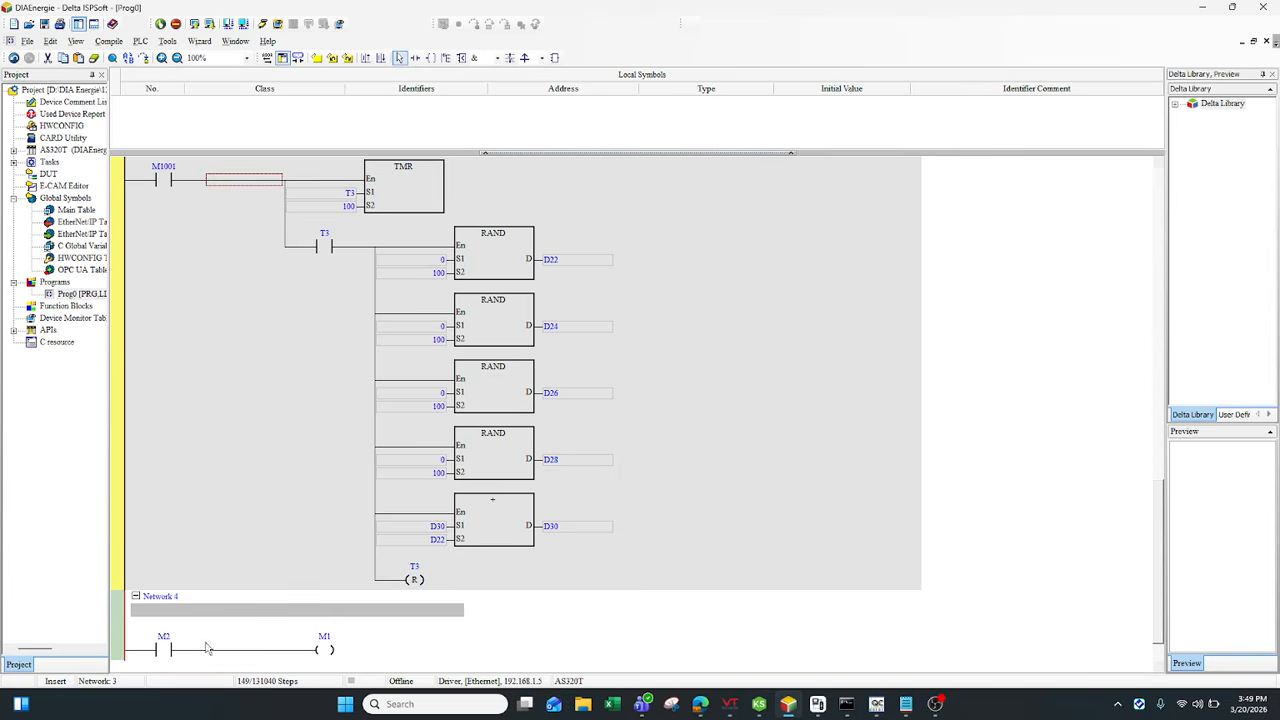
Go online again, compile the modified program, and transfer it to the PLC
{"action": "left_click", "coordinate": [263, 24]}
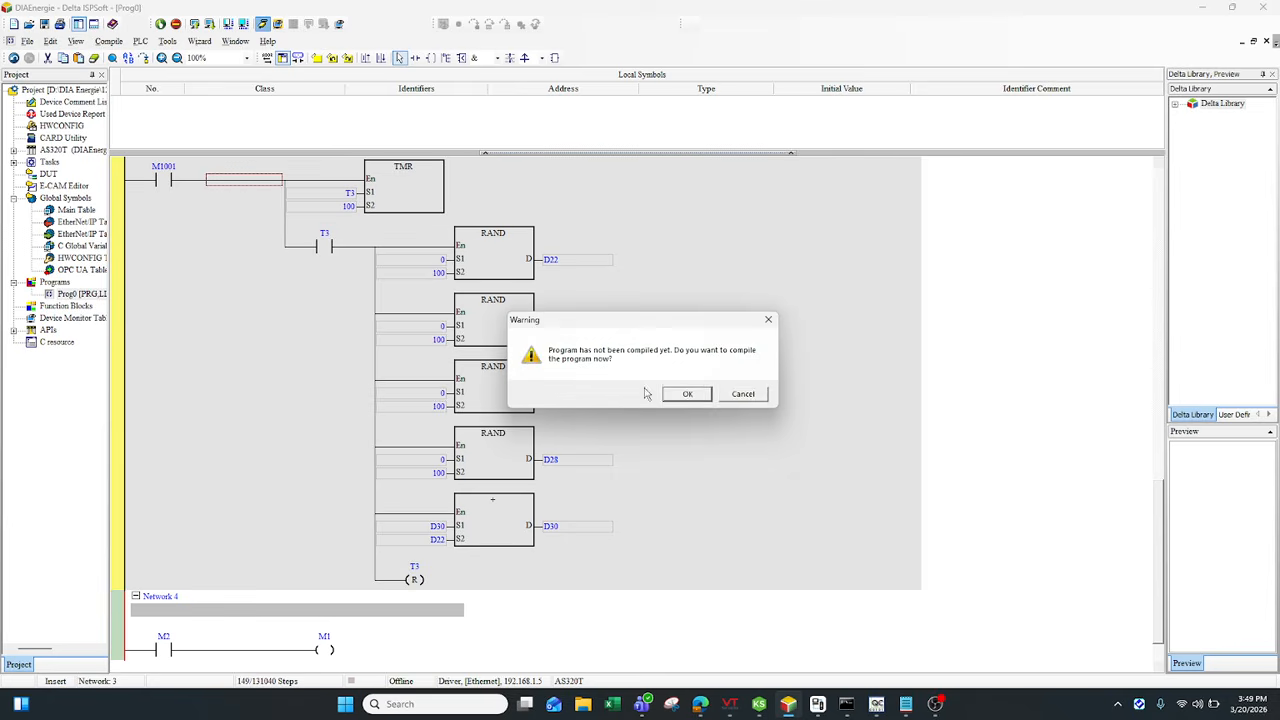
{"action": "left_click", "coordinate": [686, 395]}
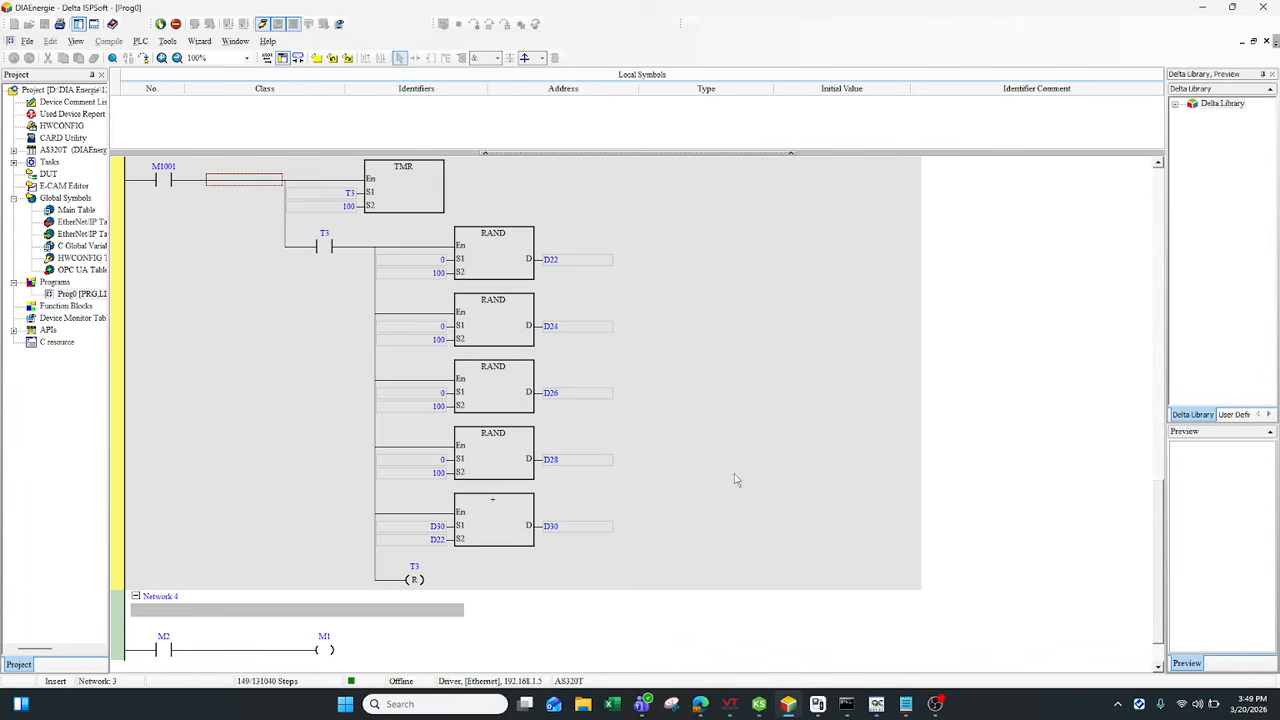
{"action": "left_click", "coordinate": [645, 402]}
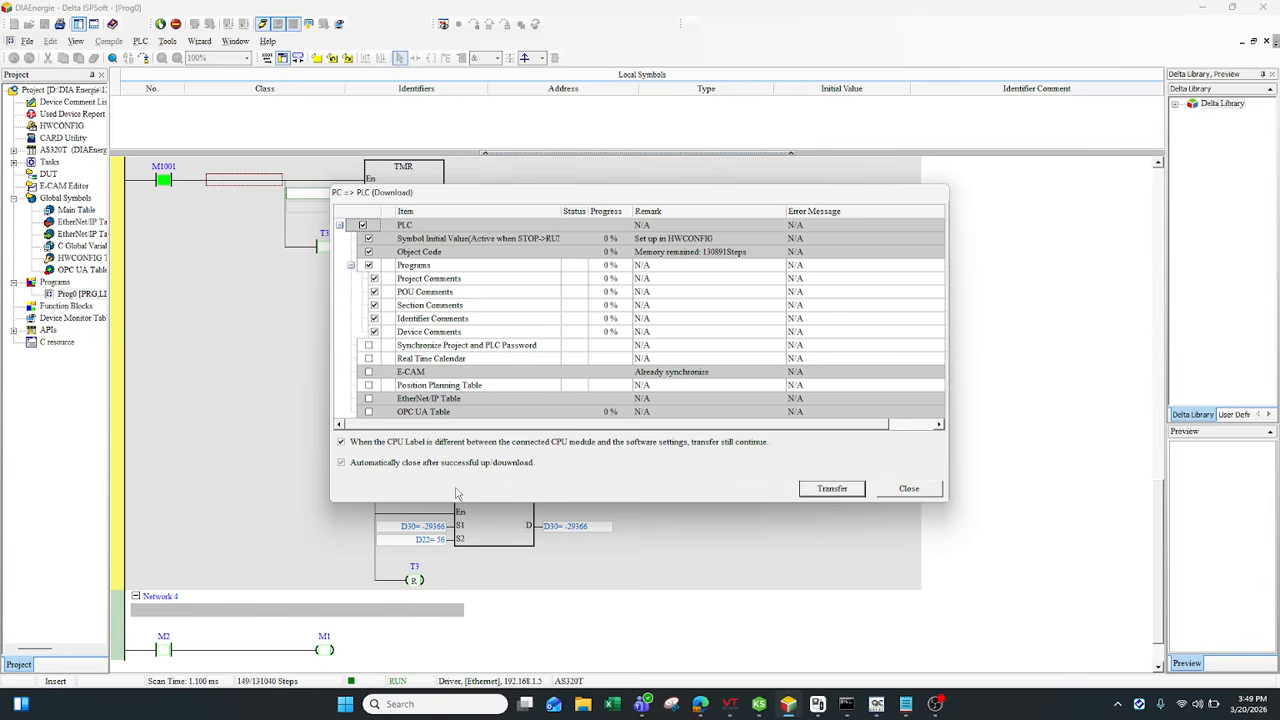
{"action": "left_click", "coordinate": [836, 490]}
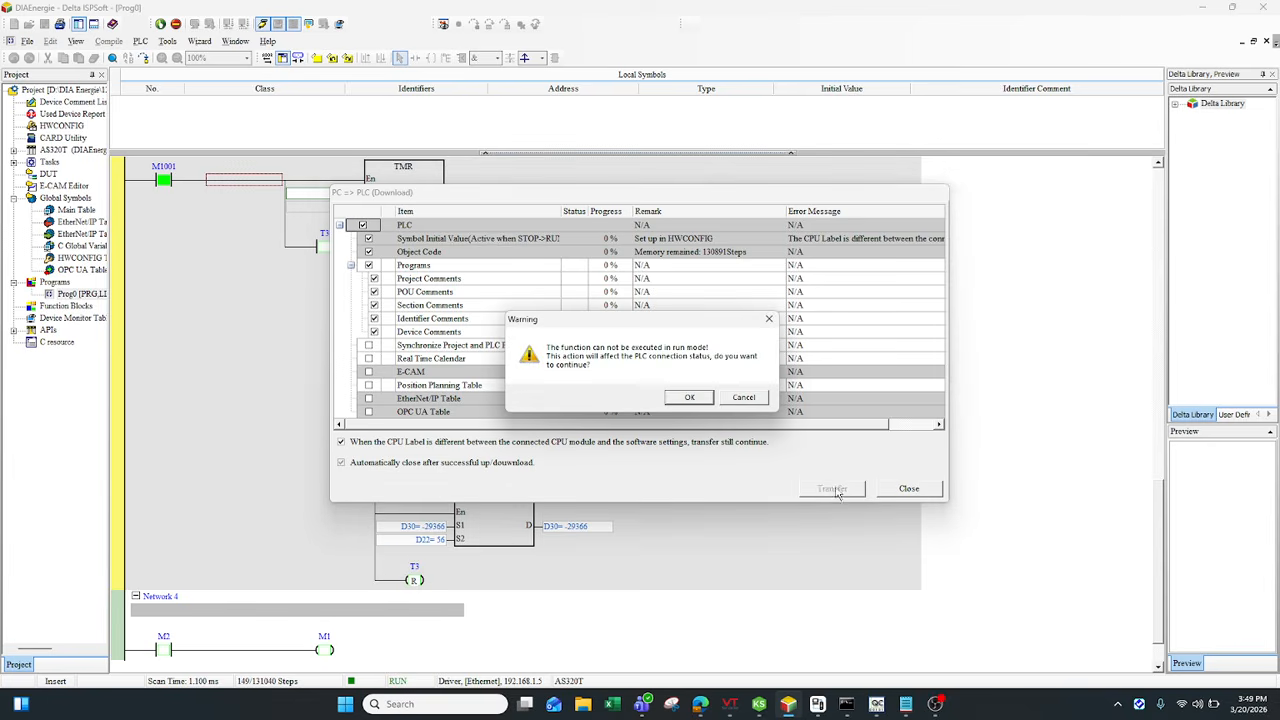
{"action": "left_click", "coordinate": [689, 398]}
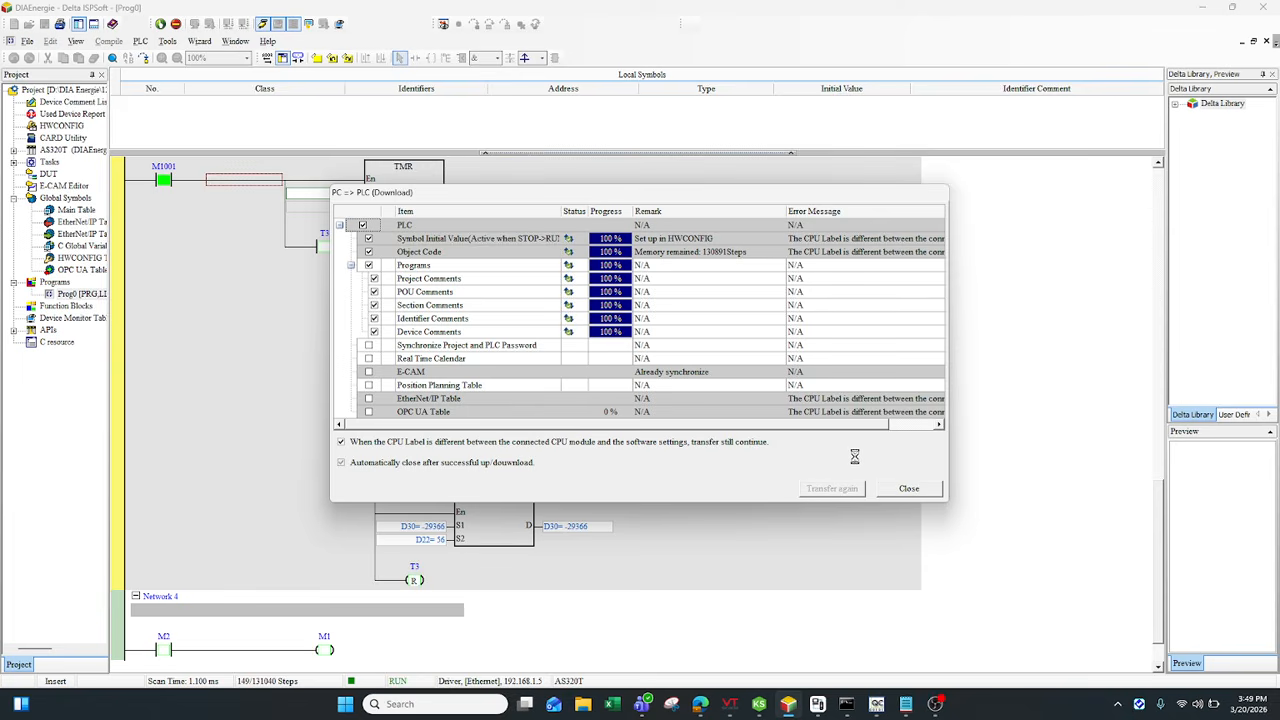
{"action": "left_click", "coordinate": [655, 396]}
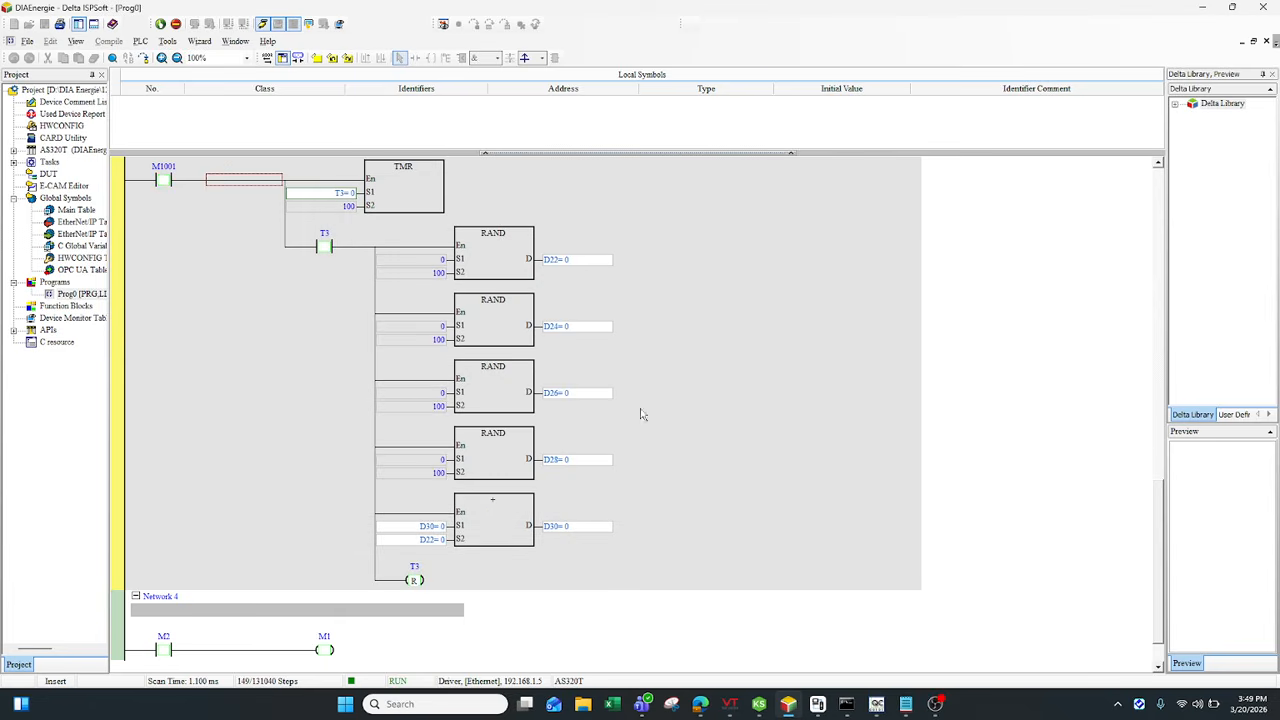
Set the M1001 contact in Network 1 on, put the PLC in run mode, and check the networks down to Network 4
{"action": "scroll", "coordinate": [441, 372], "scroll_direction": "up", "scroll_amount": 3}
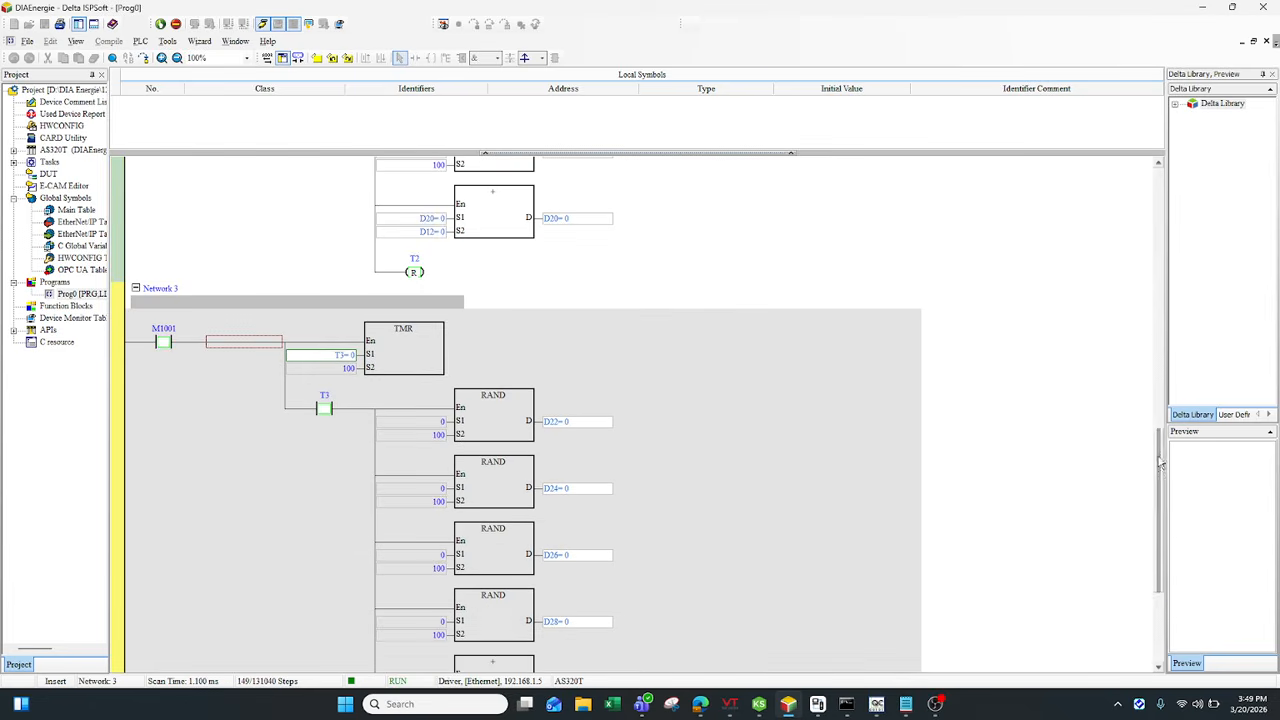
{"action": "left_click_drag", "start_coordinate": [1158, 505], "coordinate": [1152, 245]}
{"action": "right_click", "coordinate": [165, 217]}
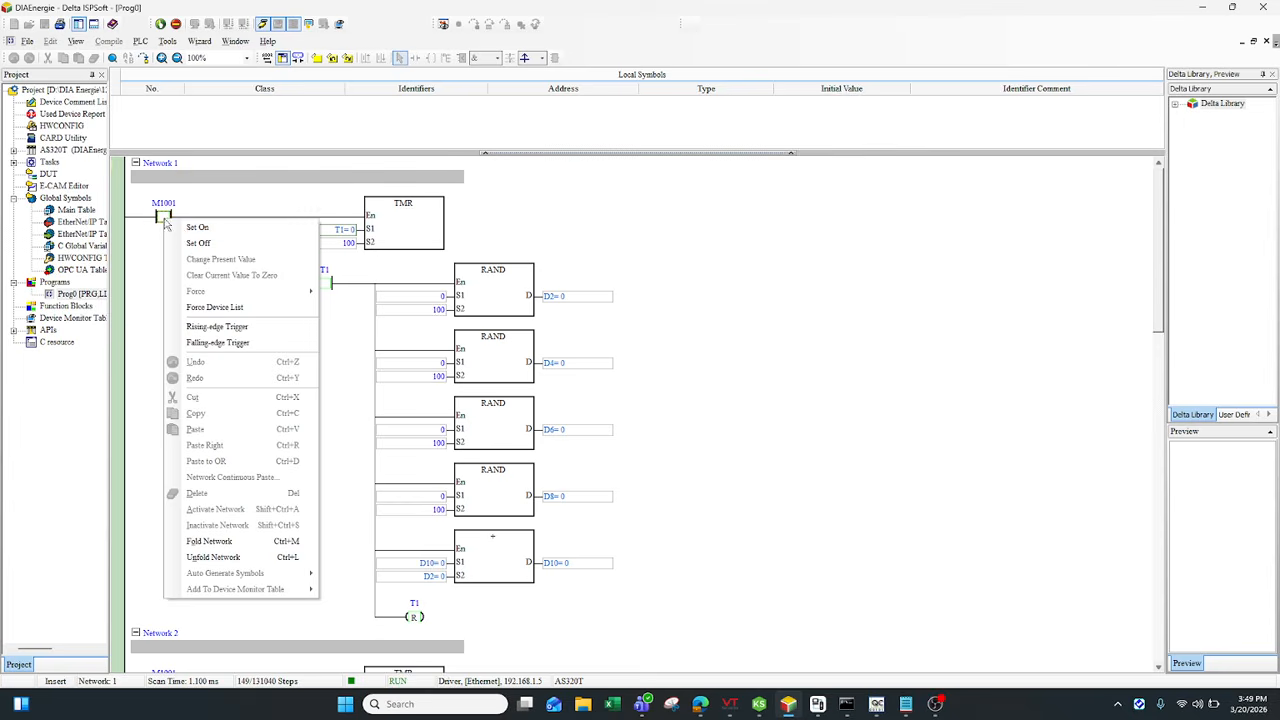
{"action": "left_click", "coordinate": [197, 227]}
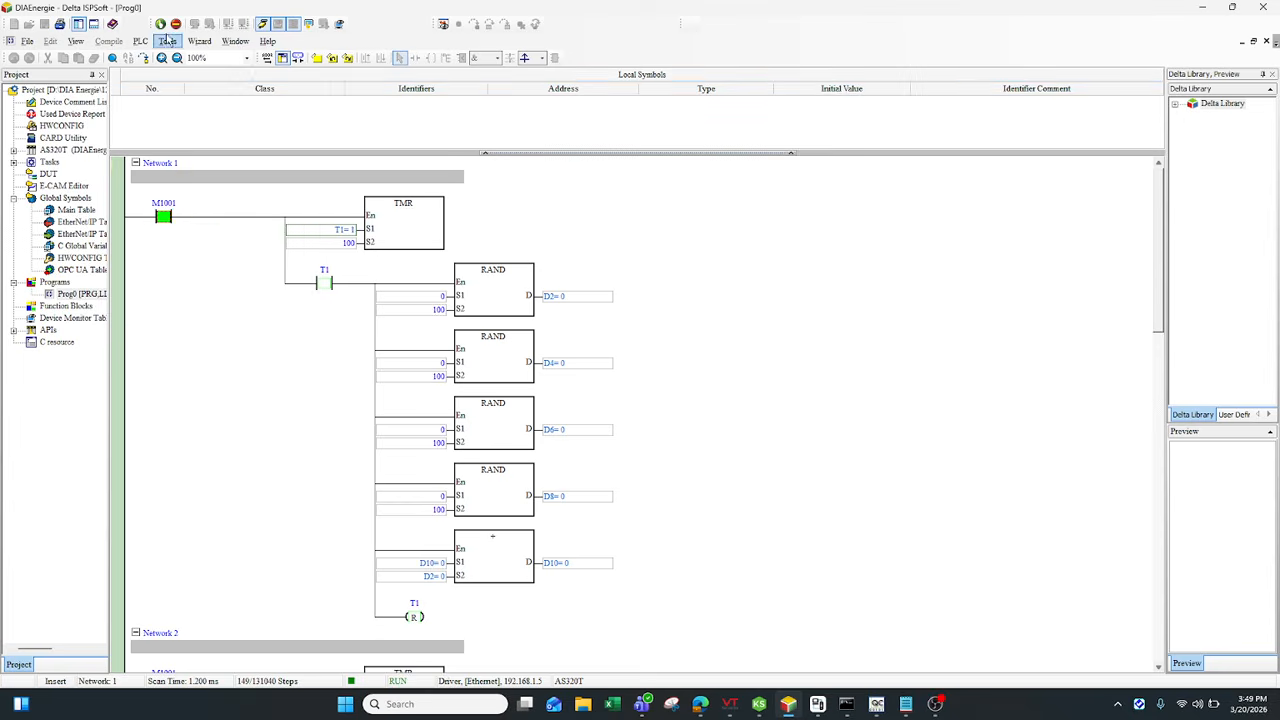
{"action": "left_click", "coordinate": [160, 23]}
{"action": "left_click", "coordinate": [659, 393]}
{"action": "scroll", "coordinate": [263, 571], "scroll_direction": "down", "scroll_amount": 3}
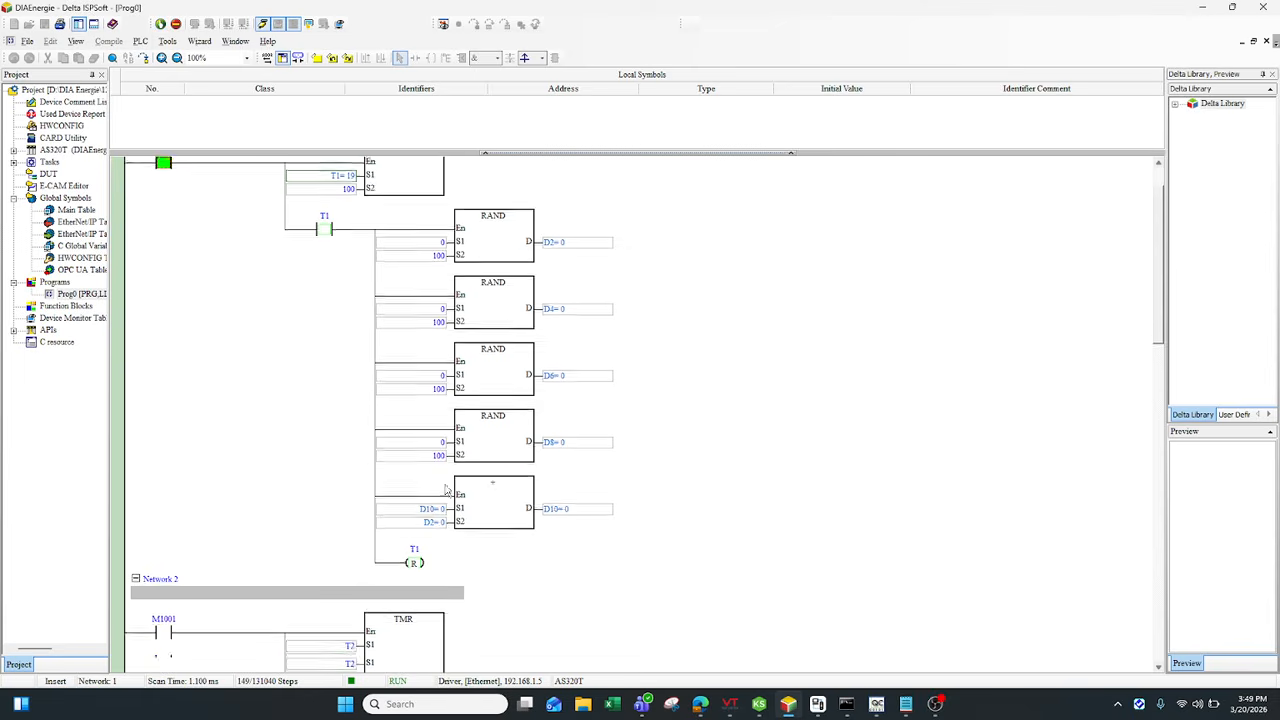
{"action": "scroll", "coordinate": [170, 567], "scroll_direction": "down", "scroll_amount": 5}
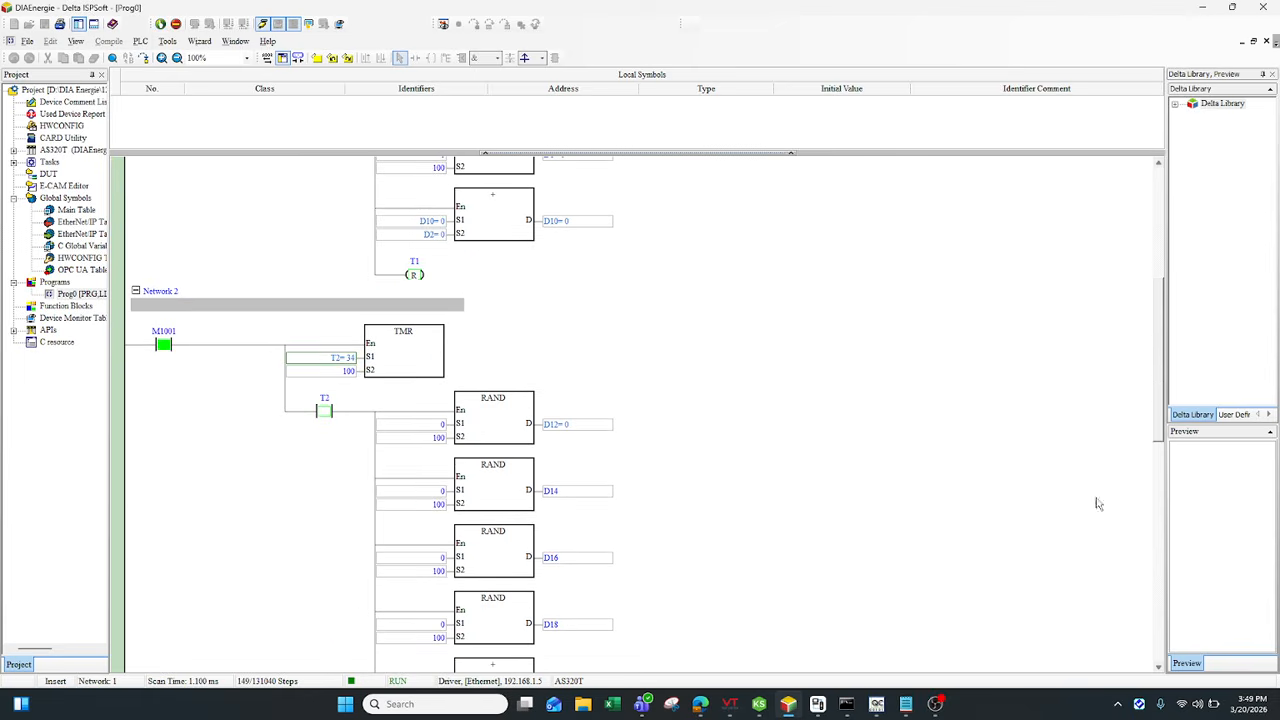
{"action": "left_click_drag", "start_coordinate": [1153, 432], "coordinate": [1134, 675]}
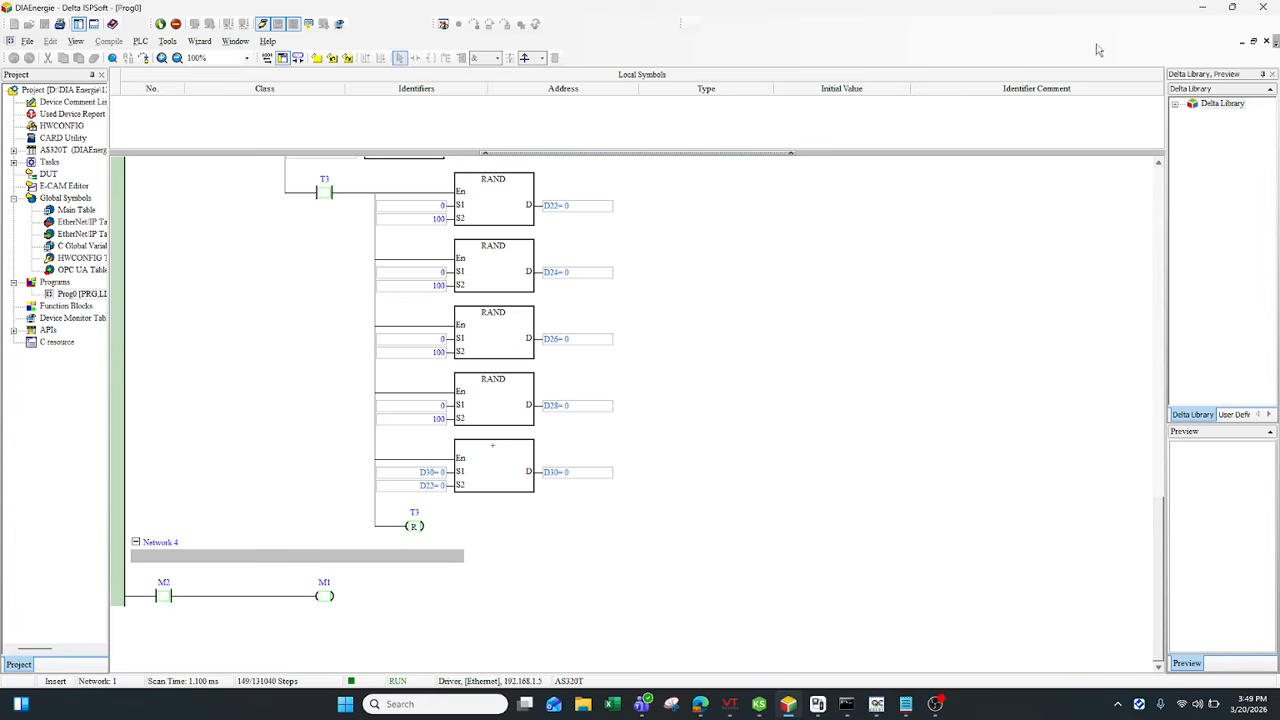
Return to the VTScada Tag Browser and plot the multiplexer's M1 tag as a live trend with a 10-second time span
{"action": "left_click", "coordinate": [730, 704]}
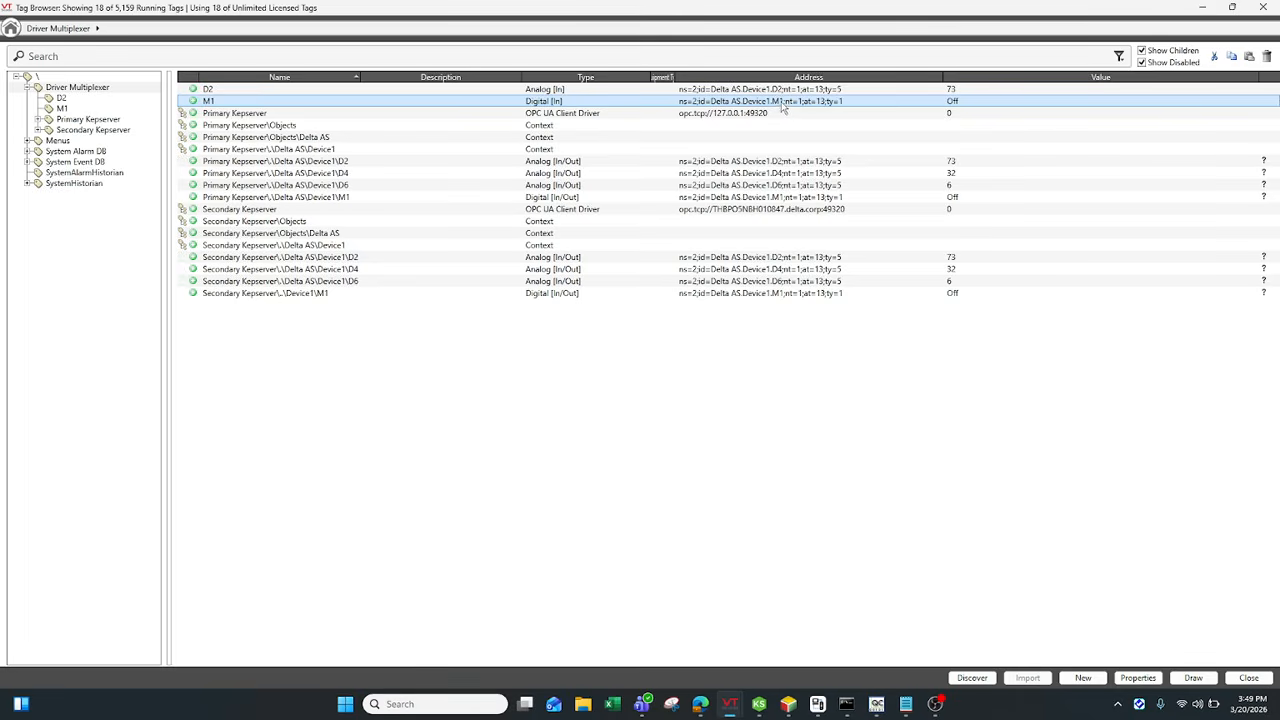
{"action": "left_click", "coordinate": [384, 118]}
{"action": "right_click", "coordinate": [383, 117]}
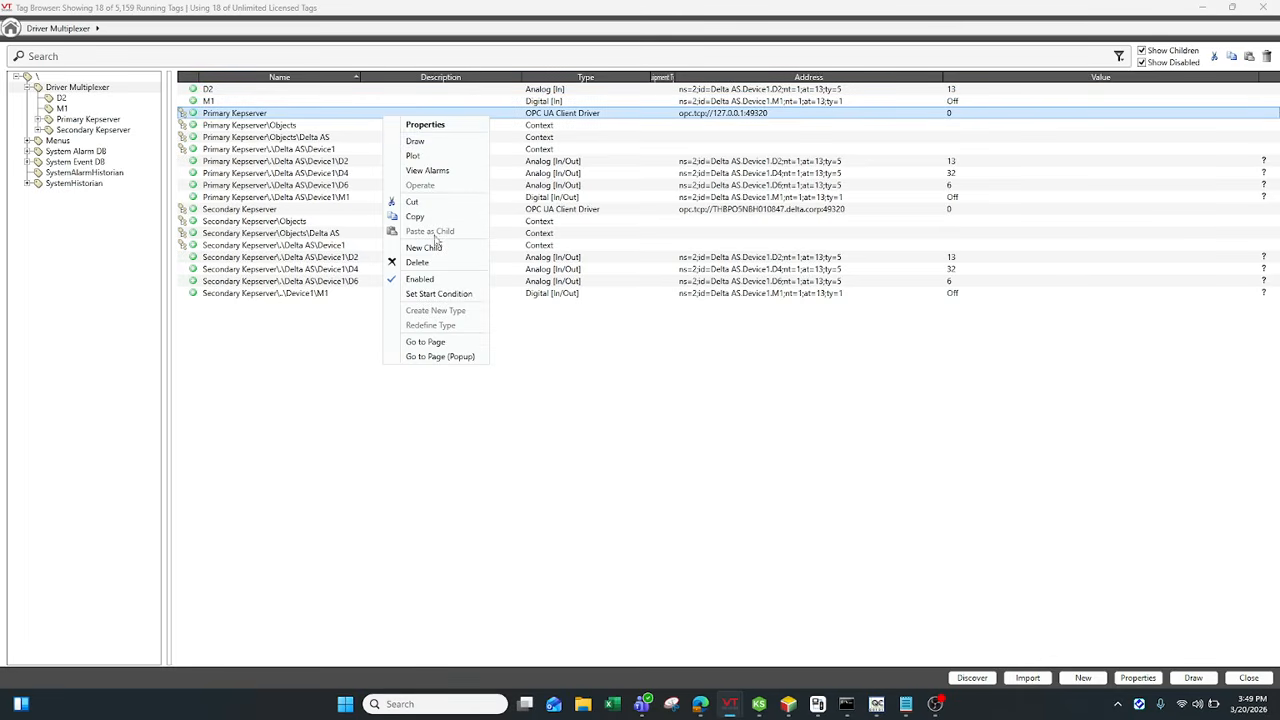
{"action": "left_click", "coordinate": [660, 101]}
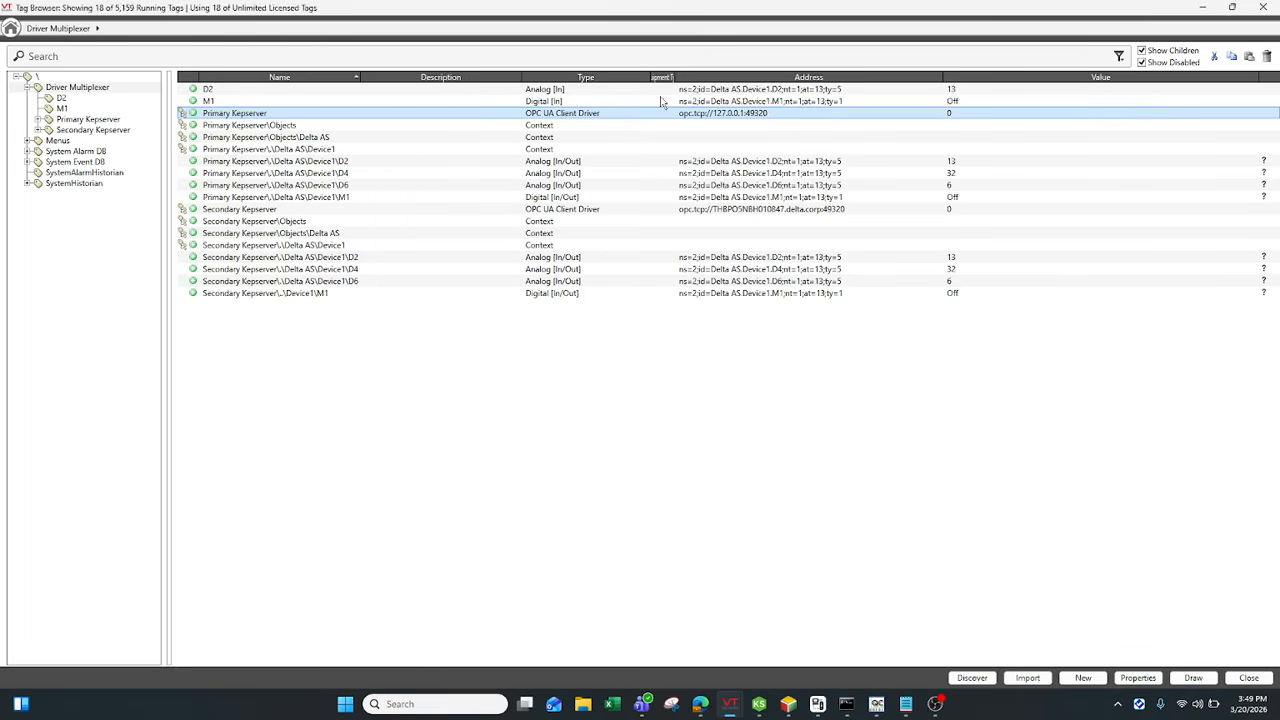
{"action": "right_click", "coordinate": [660, 101]}
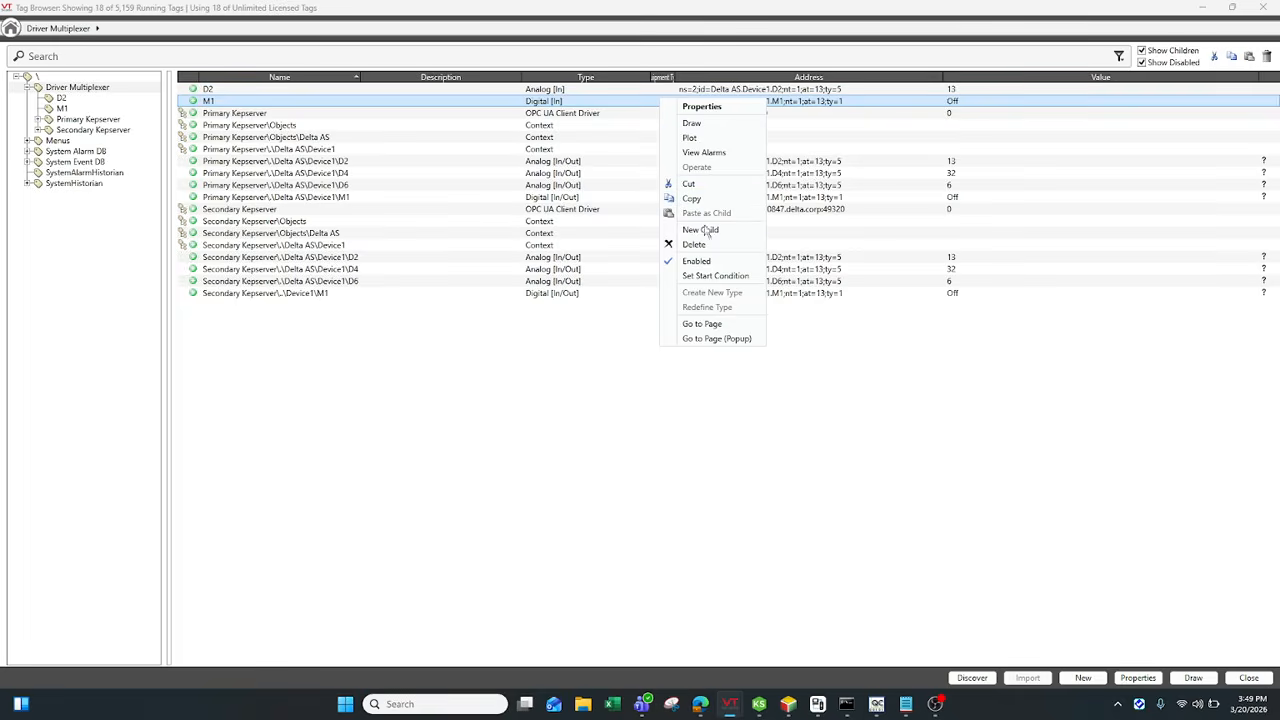
{"action": "left_click", "coordinate": [704, 139]}
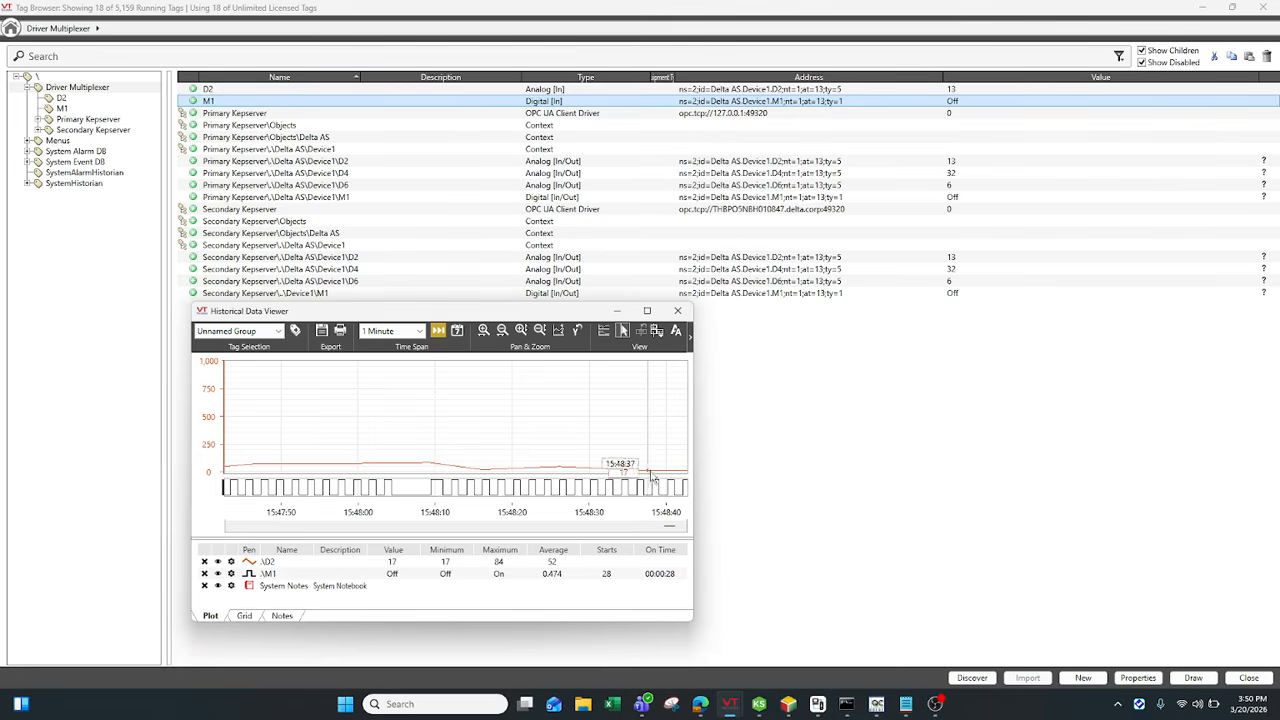
{"action": "left_click", "coordinate": [436, 331]}
{"action": "left_click", "coordinate": [420, 331]}
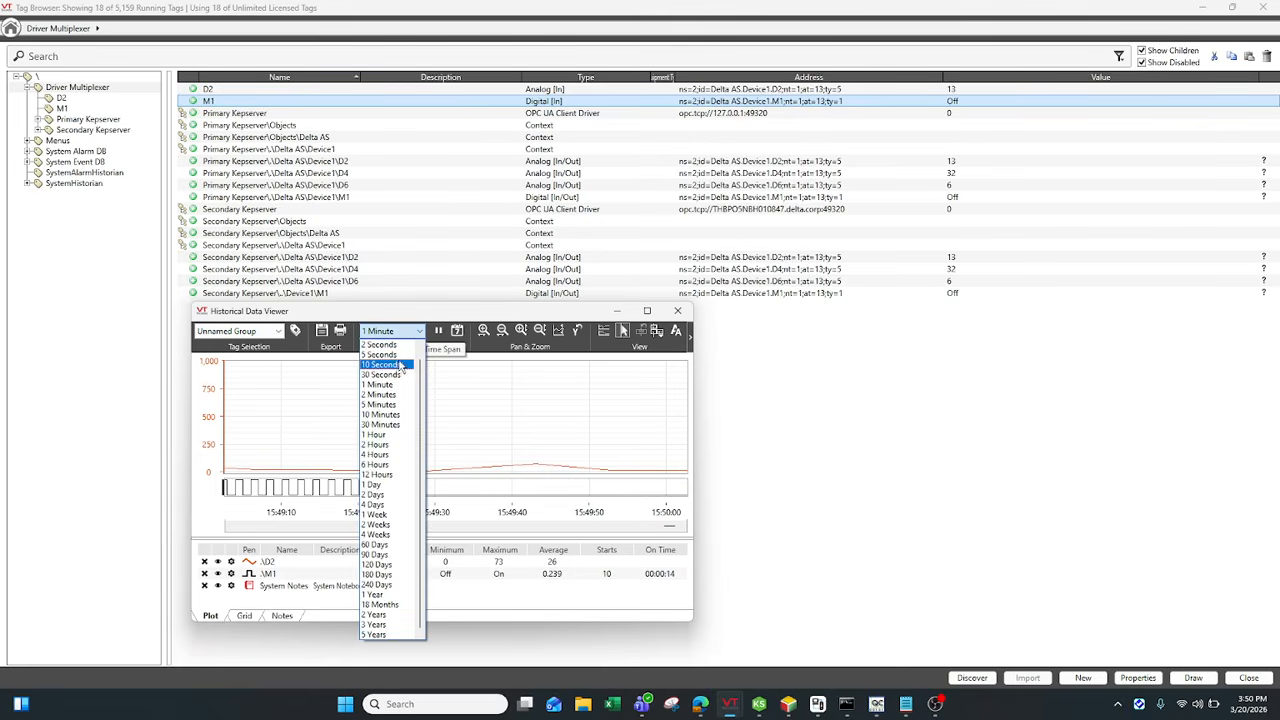
{"action": "left_click", "coordinate": [404, 369]}
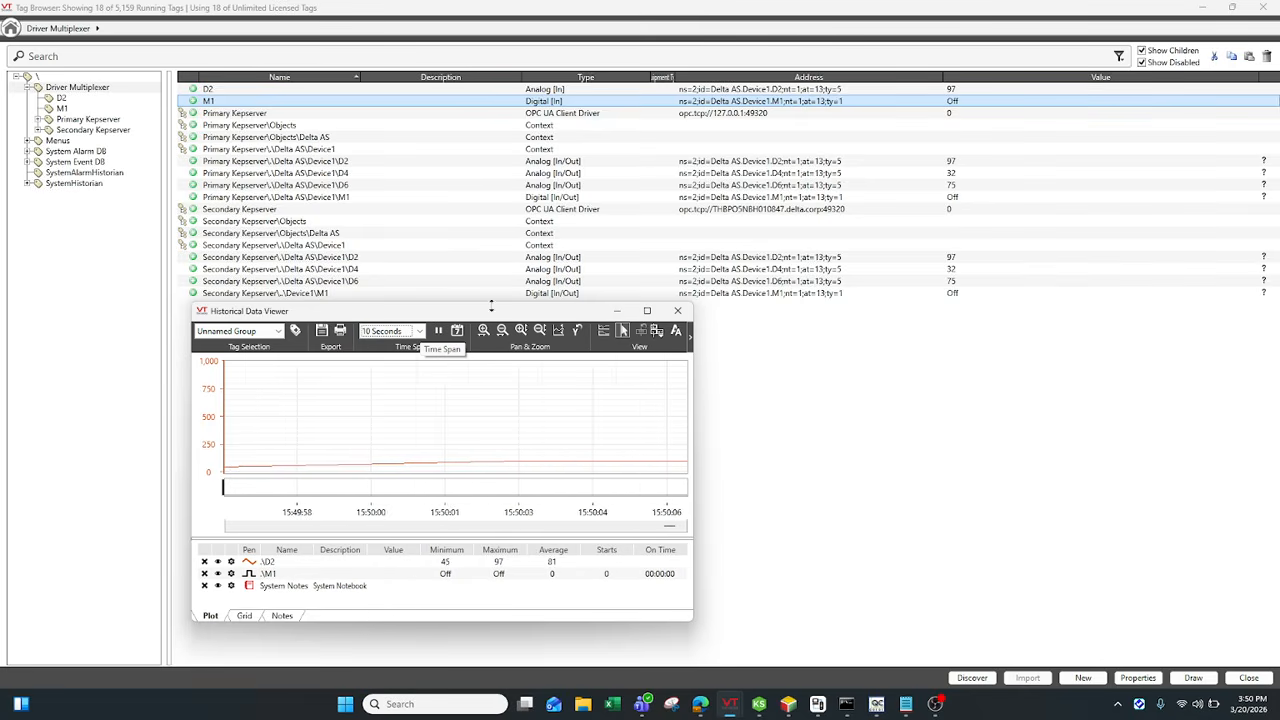
Disable the Primary Kepserver driver and plot the multiplexer's M1 tag again
{"action": "right_click", "coordinate": [315, 117]}
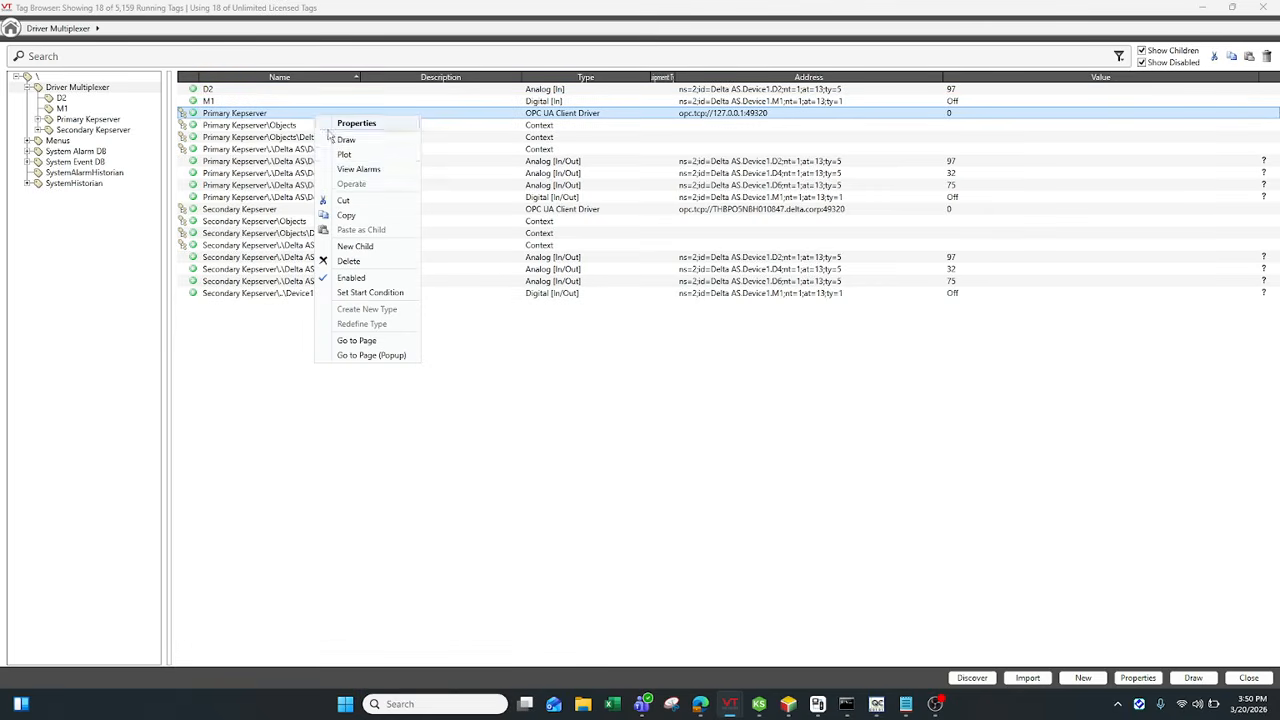
{"action": "left_click", "coordinate": [365, 278]}
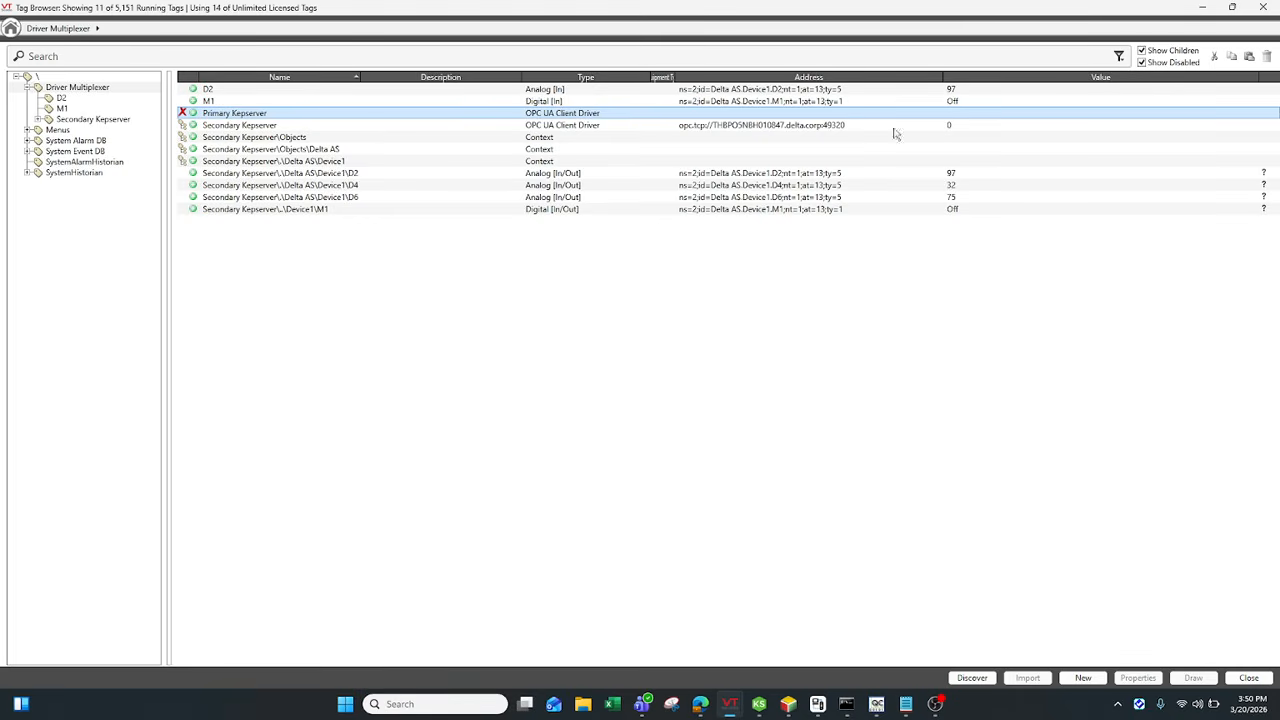
{"action": "right_click", "coordinate": [851, 102]}
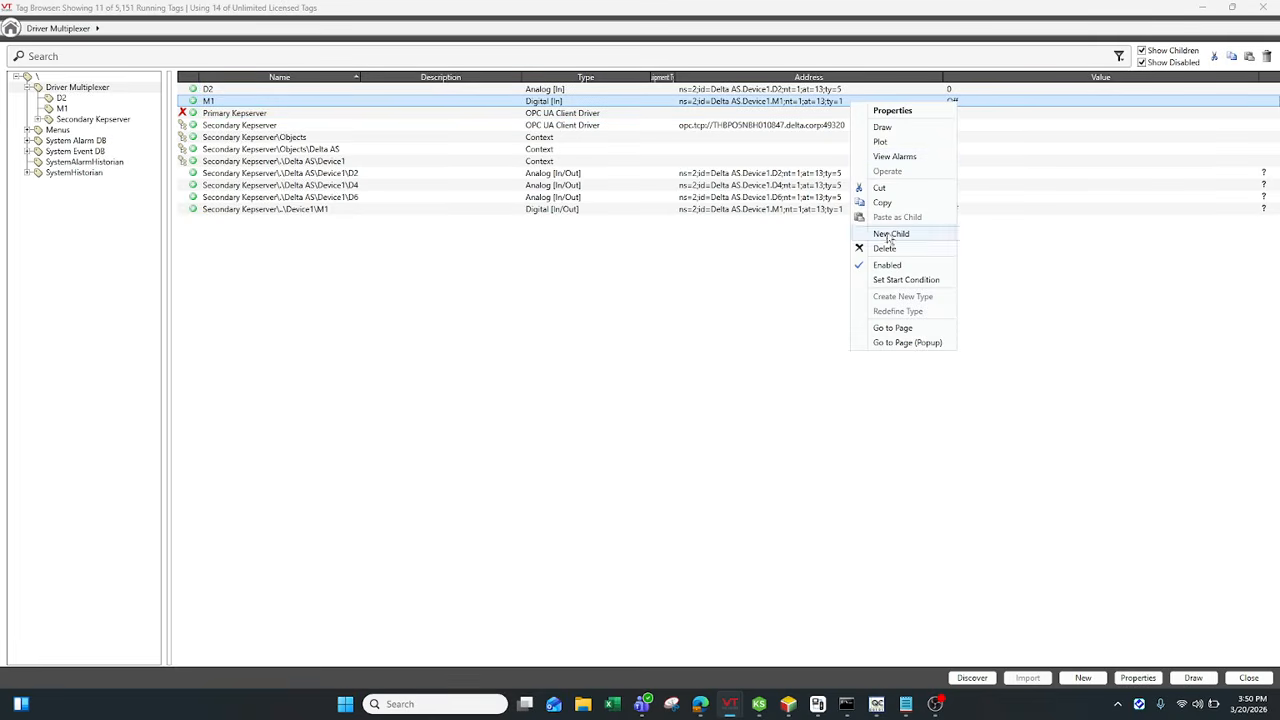
{"action": "left_click", "coordinate": [880, 141]}
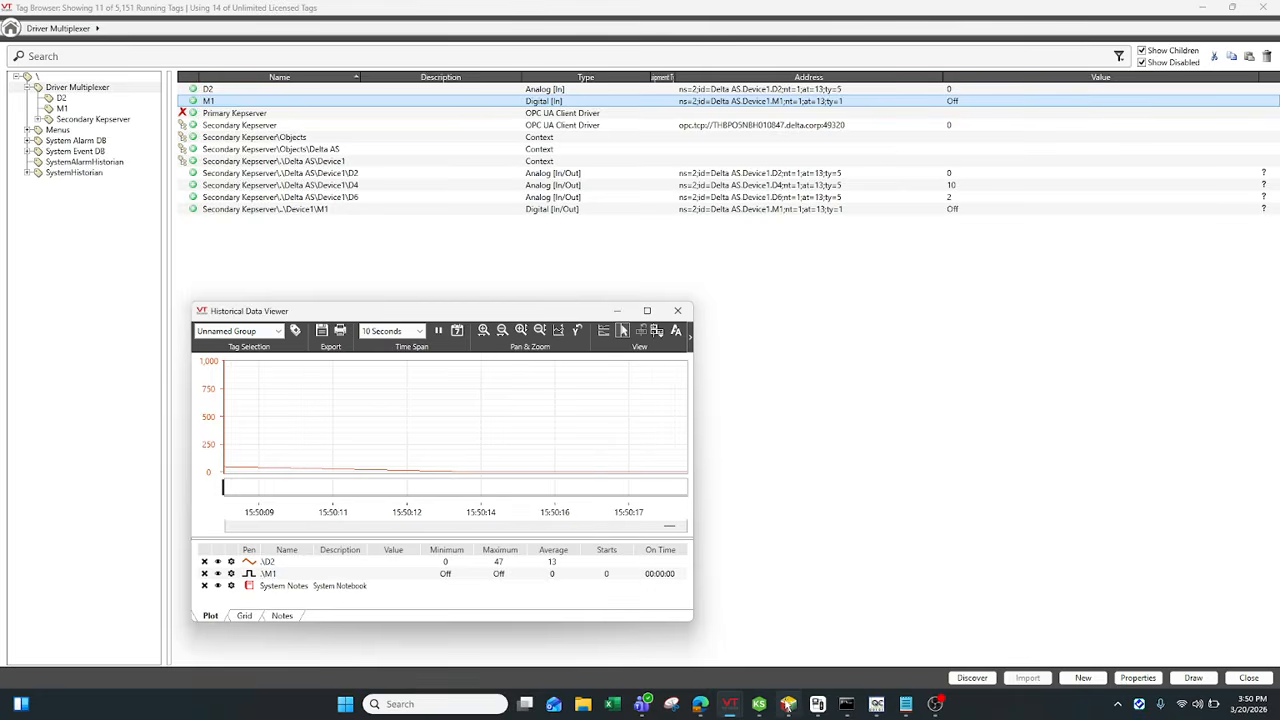
Bring up ISPSoft as a smaller window and arrange it beside the Historical Data Viewer so both are in view
{"action": "left_click", "coordinate": [788, 704]}
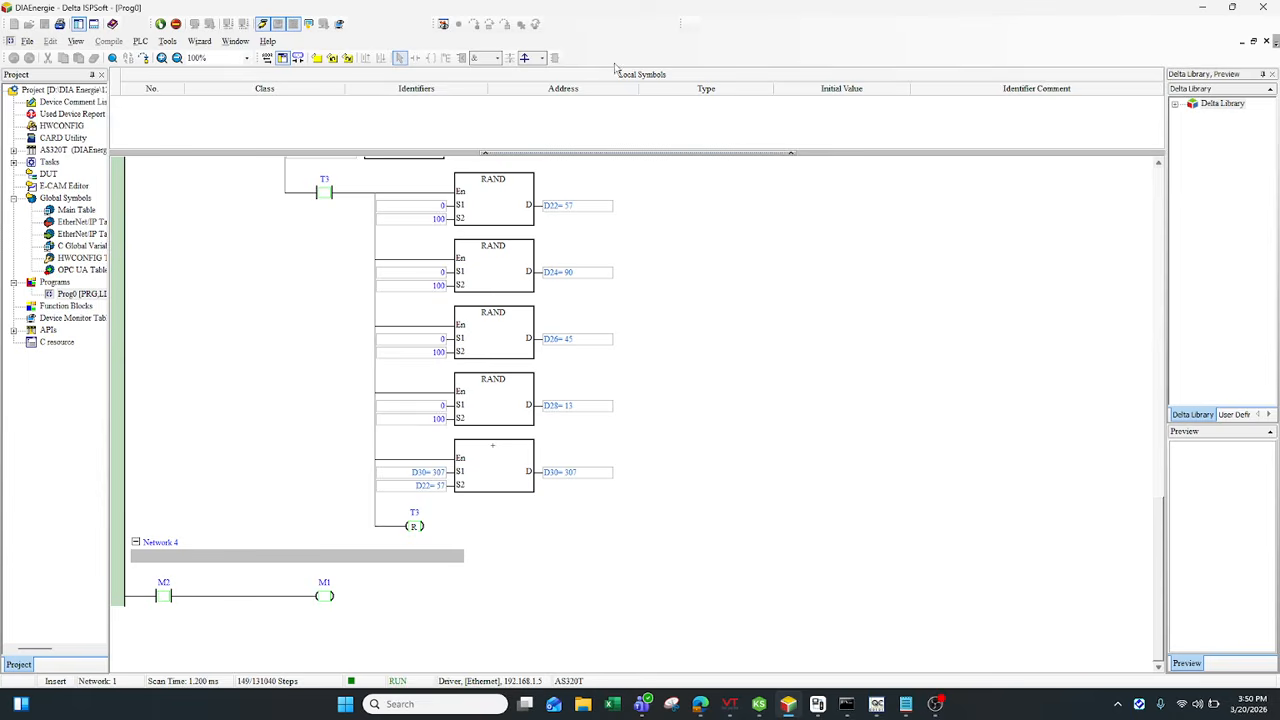
{"action": "left_click_drag", "start_coordinate": [626, 9], "coordinate": [1034, 154]}
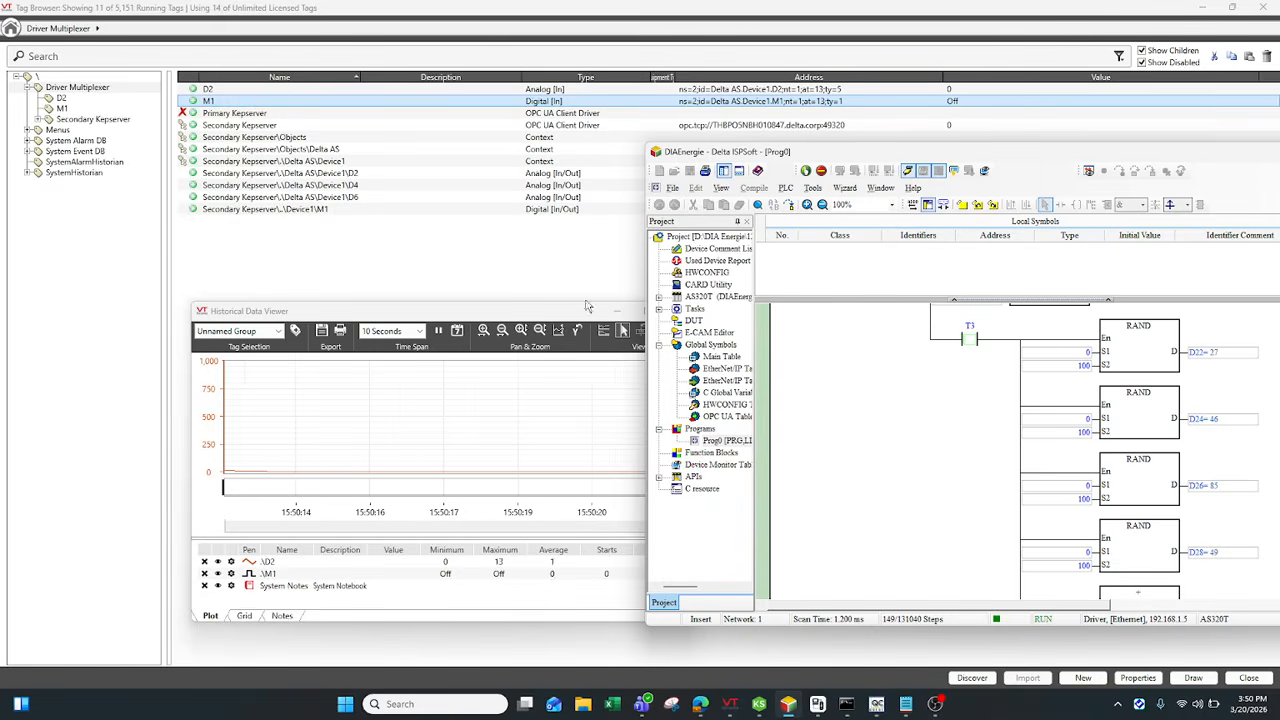
{"action": "left_click_drag", "start_coordinate": [531, 312], "coordinate": [411, 239]}
{"action": "left_click", "coordinate": [788, 704]}
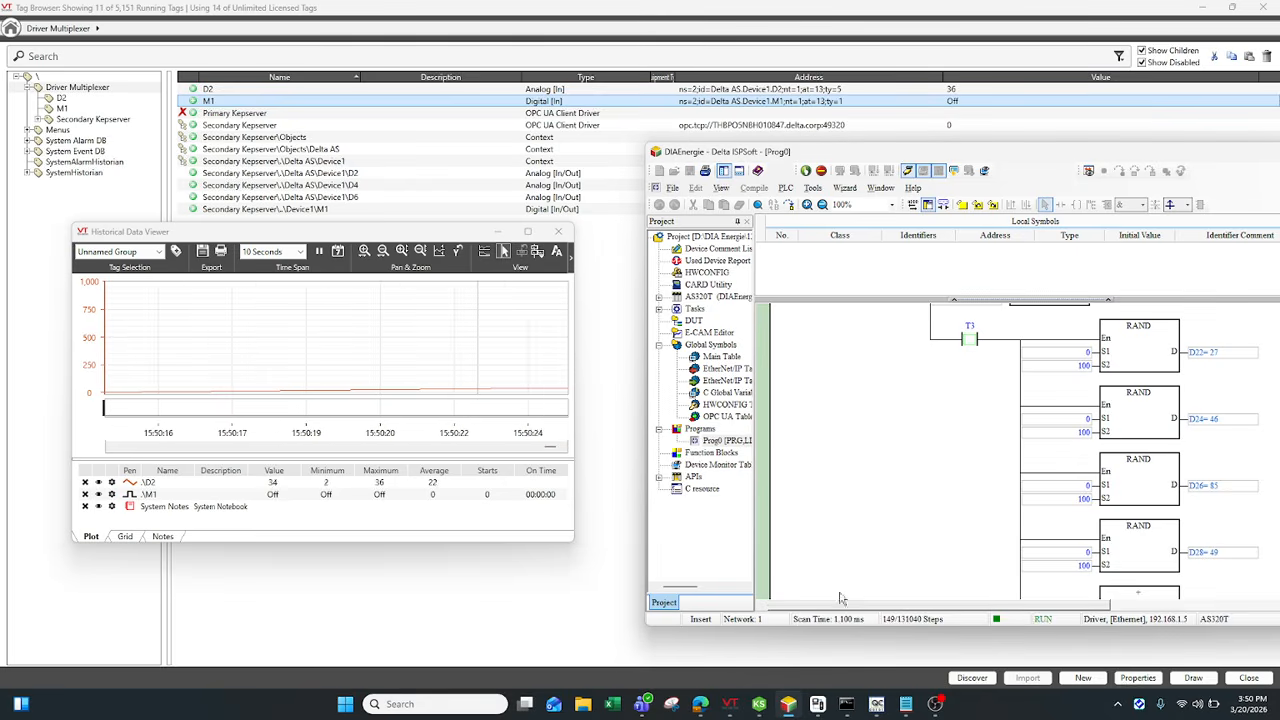
Set the M2 contact in Network 4 on, watch the M1 trend, and set M2 off again
{"action": "scroll", "coordinate": [986, 502], "scroll_direction": "down", "scroll_amount": 3}
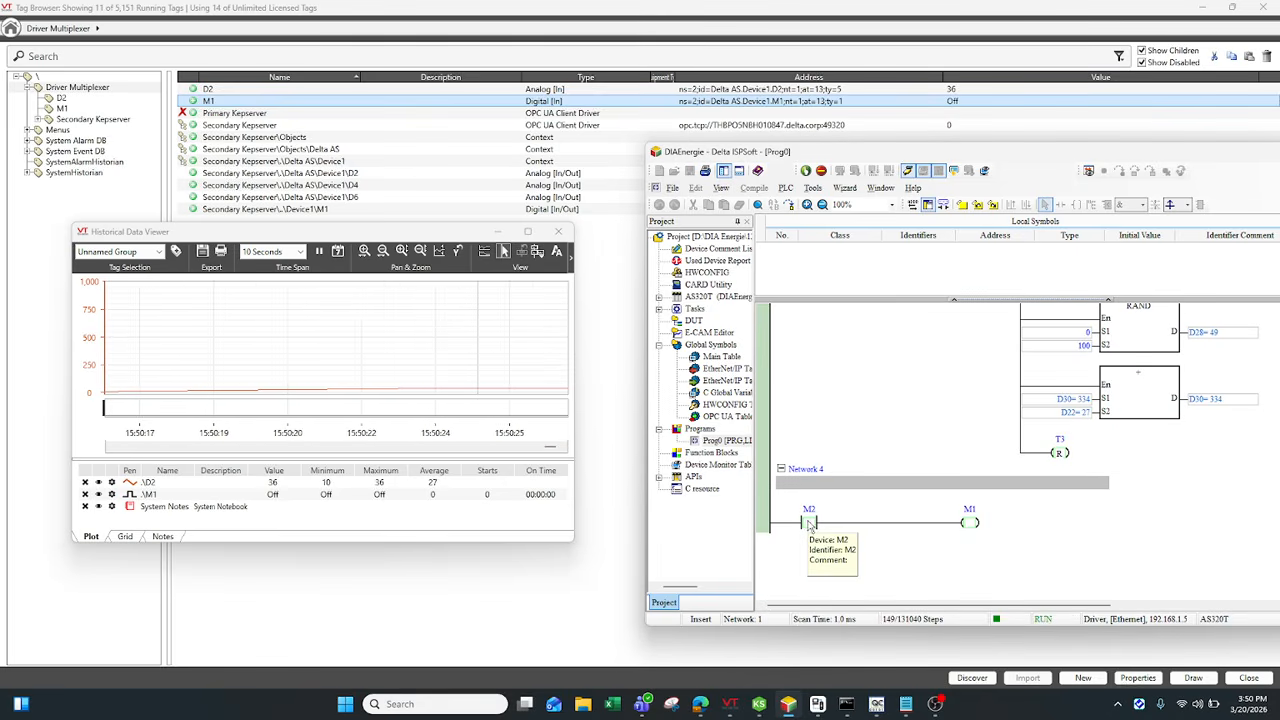
{"action": "right_click", "coordinate": [812, 524]}
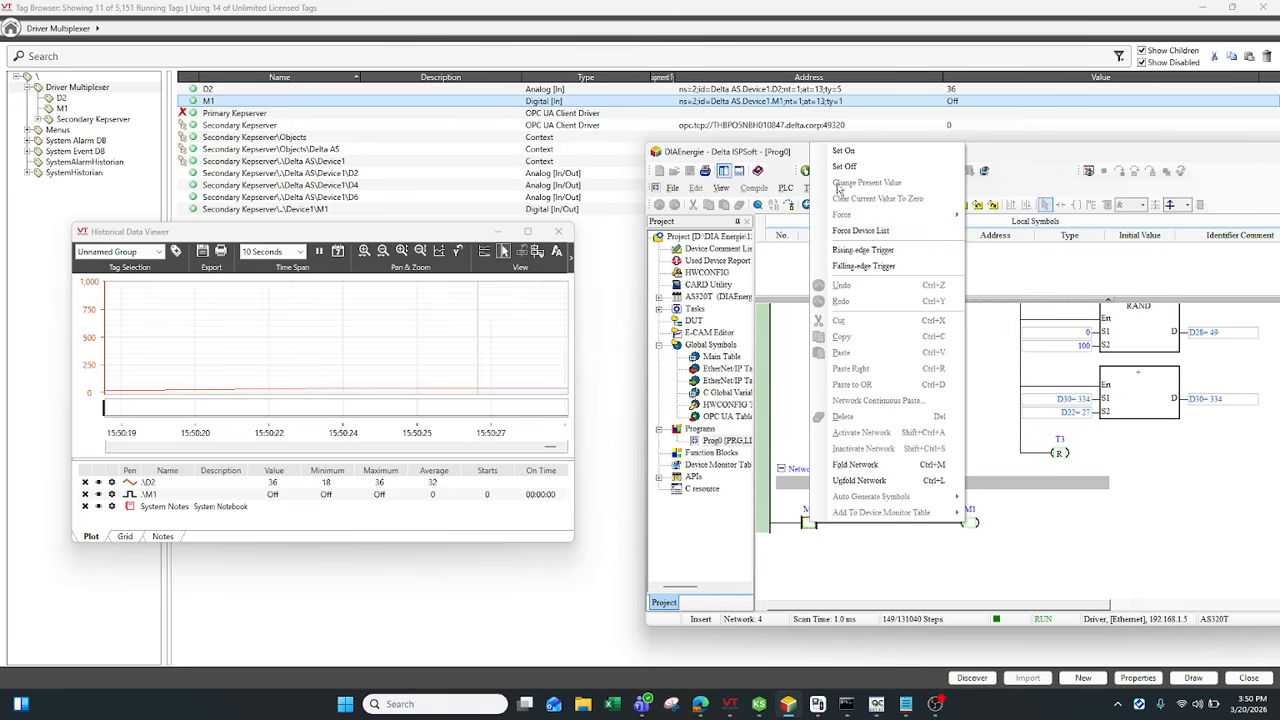
{"action": "left_click", "coordinate": [845, 152]}
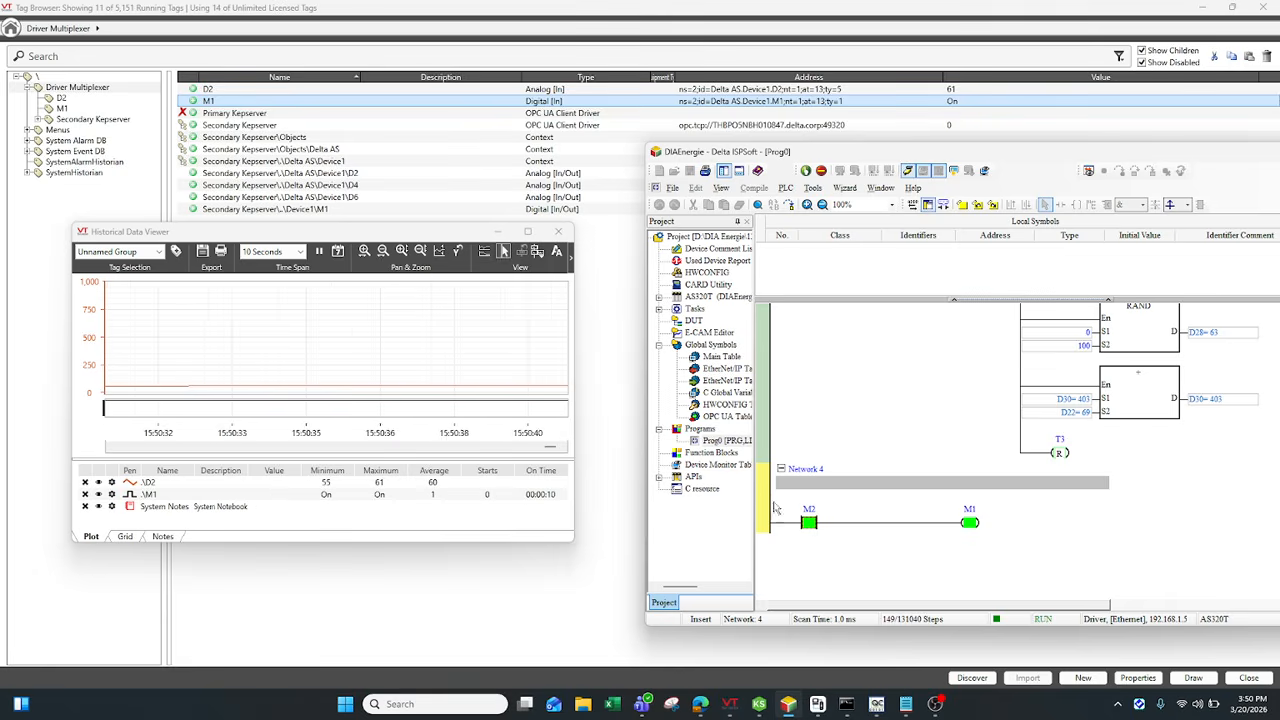
{"action": "right_click", "coordinate": [812, 524]}
{"action": "left_click", "coordinate": [857, 170]}
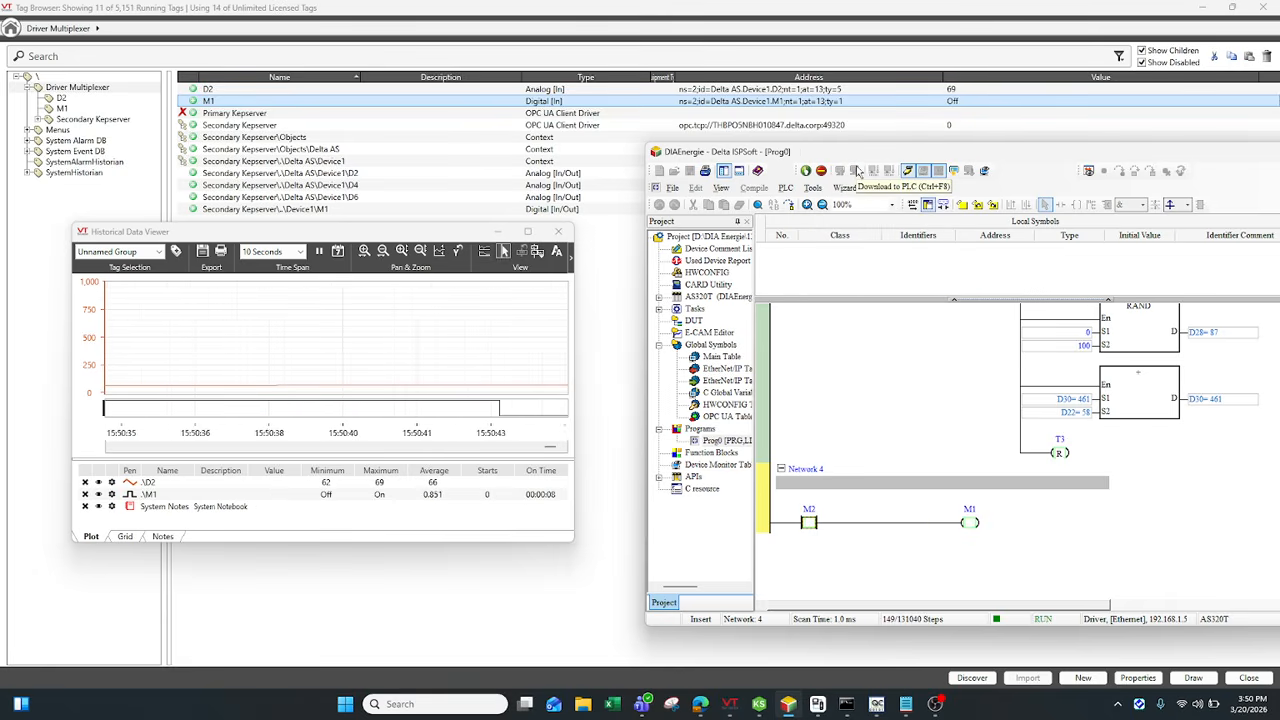
Set the M2 contact in Network 4 back on while the M1 trend is running
{"action": "right_click", "coordinate": [810, 523]}
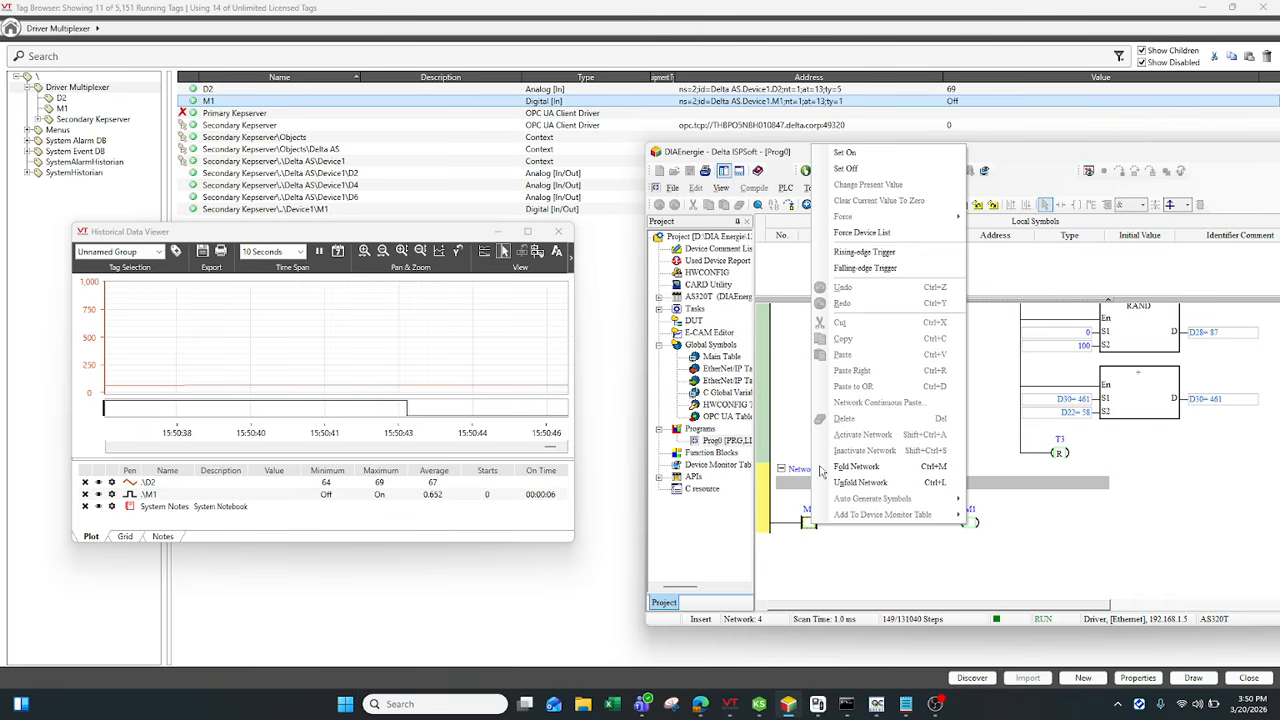
{"action": "left_click", "coordinate": [846, 154]}
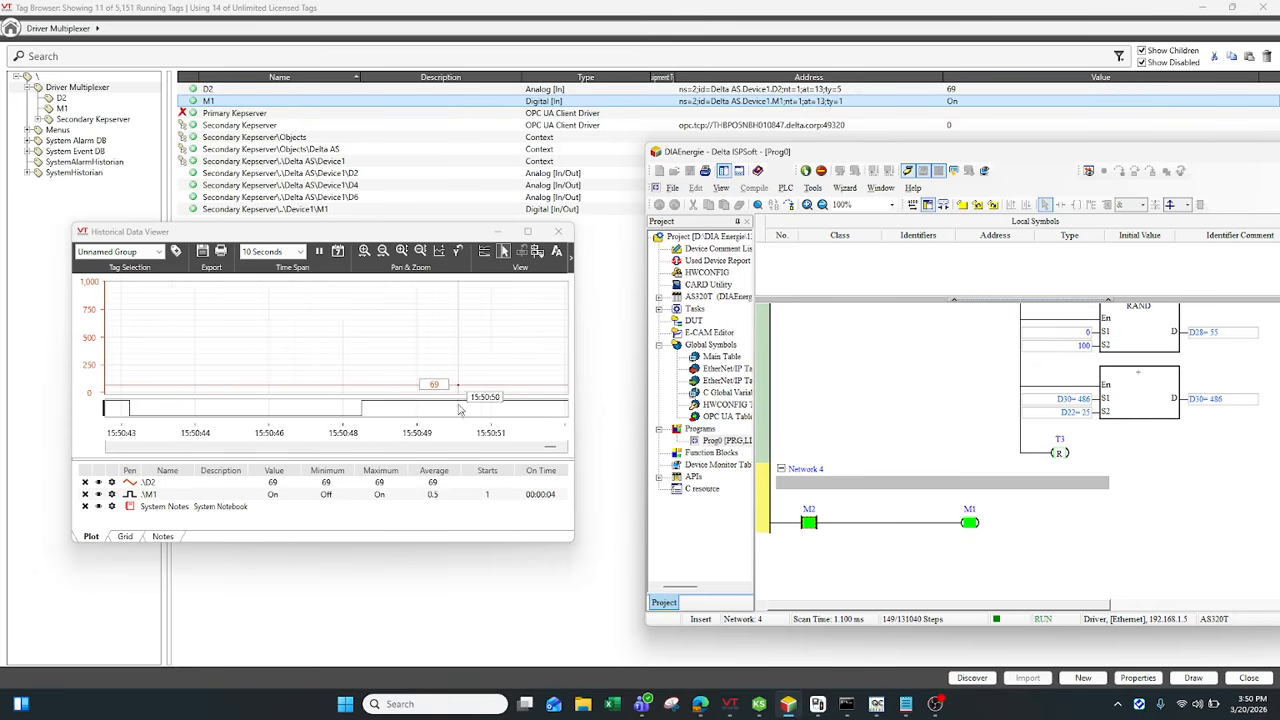
Re-enable the Primary Kepserver driver in the VTScada Tag Browser and plot the multiplexer's M1 tag again
{"action": "right_click", "coordinate": [396, 117]}
{"action": "left_click", "coordinate": [448, 278]}
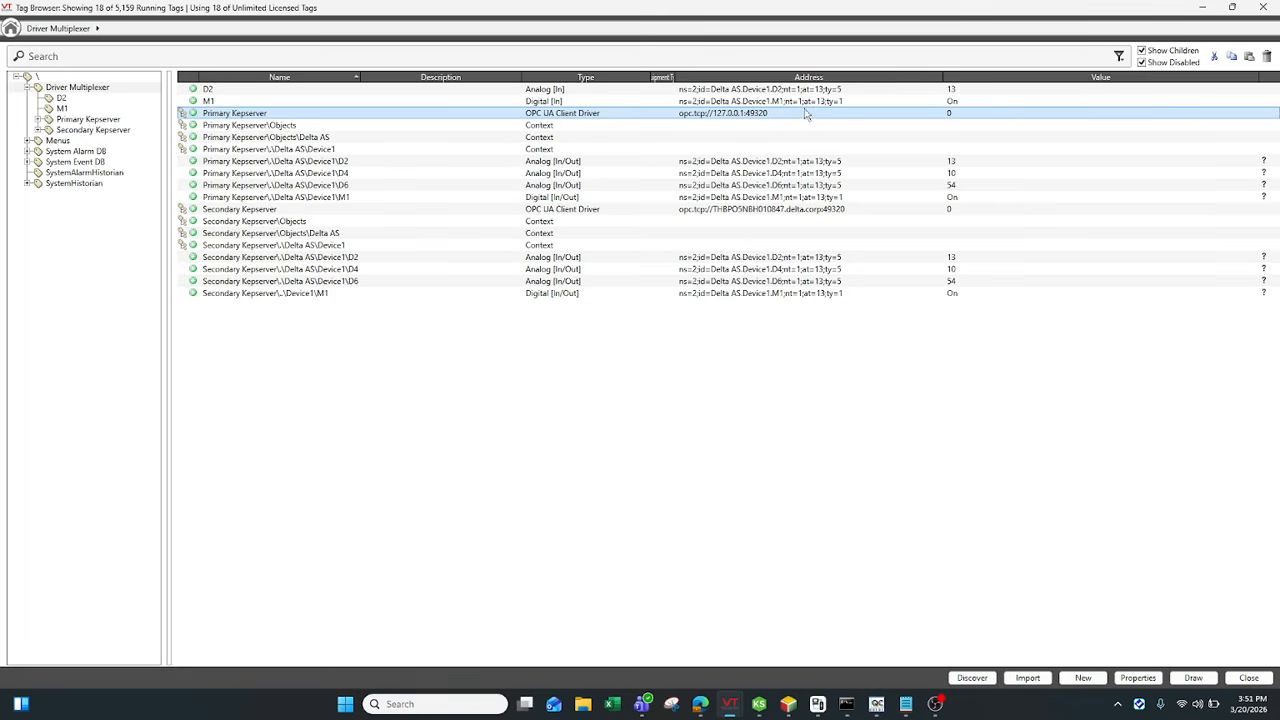
{"action": "right_click", "coordinate": [691, 102]}
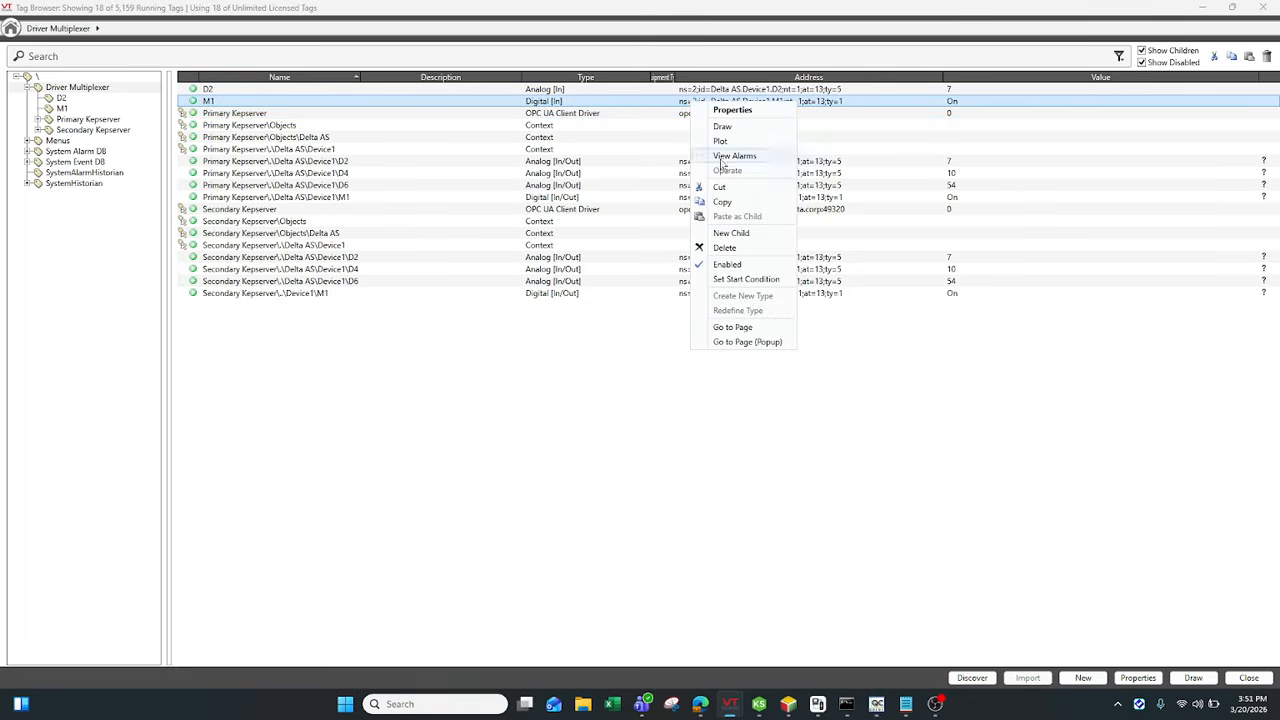
{"action": "left_click", "coordinate": [732, 142]}
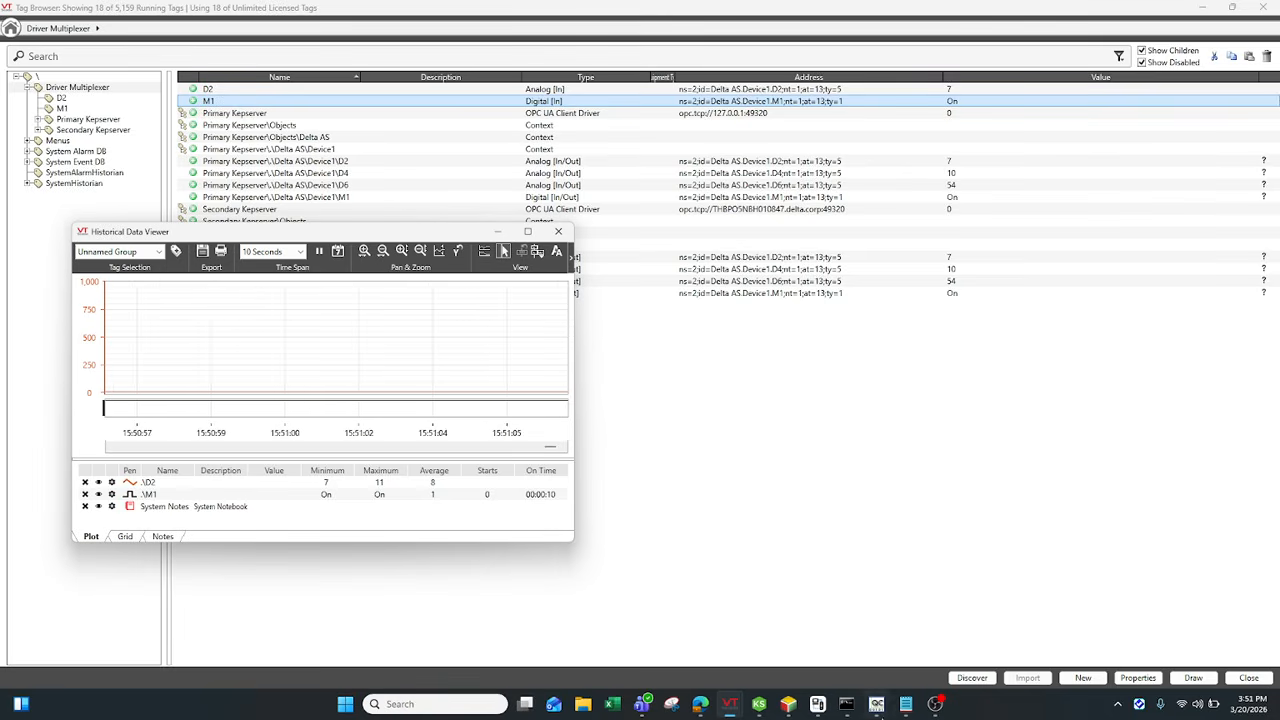
Switch to ISPSoft beside the trend and set the M2 contact in Network 4 off and back on
{"action": "left_click", "coordinate": [788, 704]}
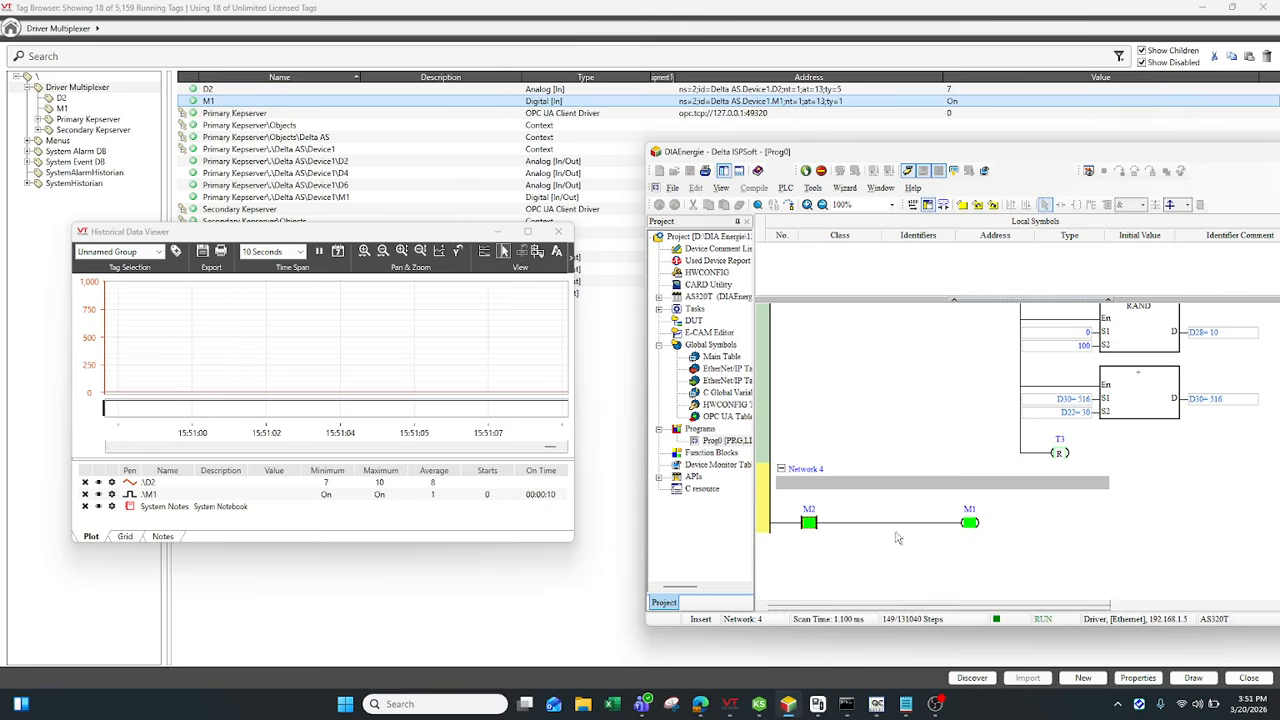
{"action": "right_click", "coordinate": [815, 524]}
{"action": "left_click", "coordinate": [853, 170]}
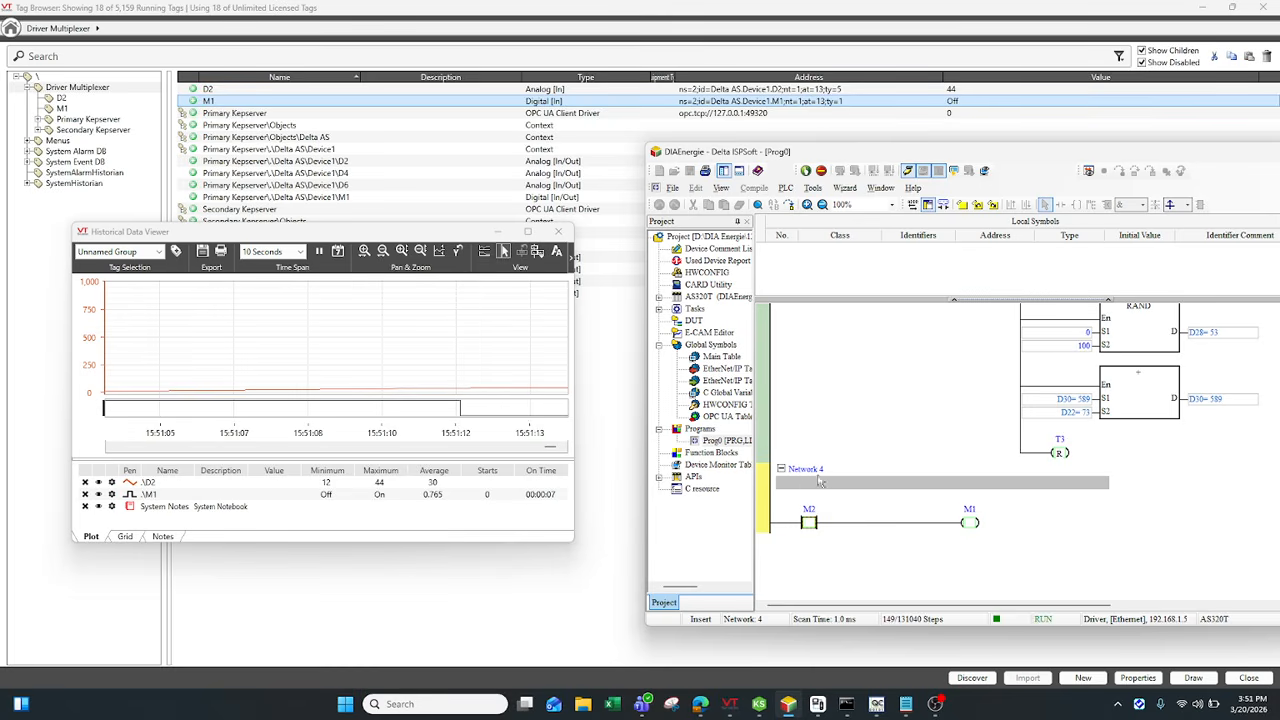
{"action": "right_click", "coordinate": [812, 522]}
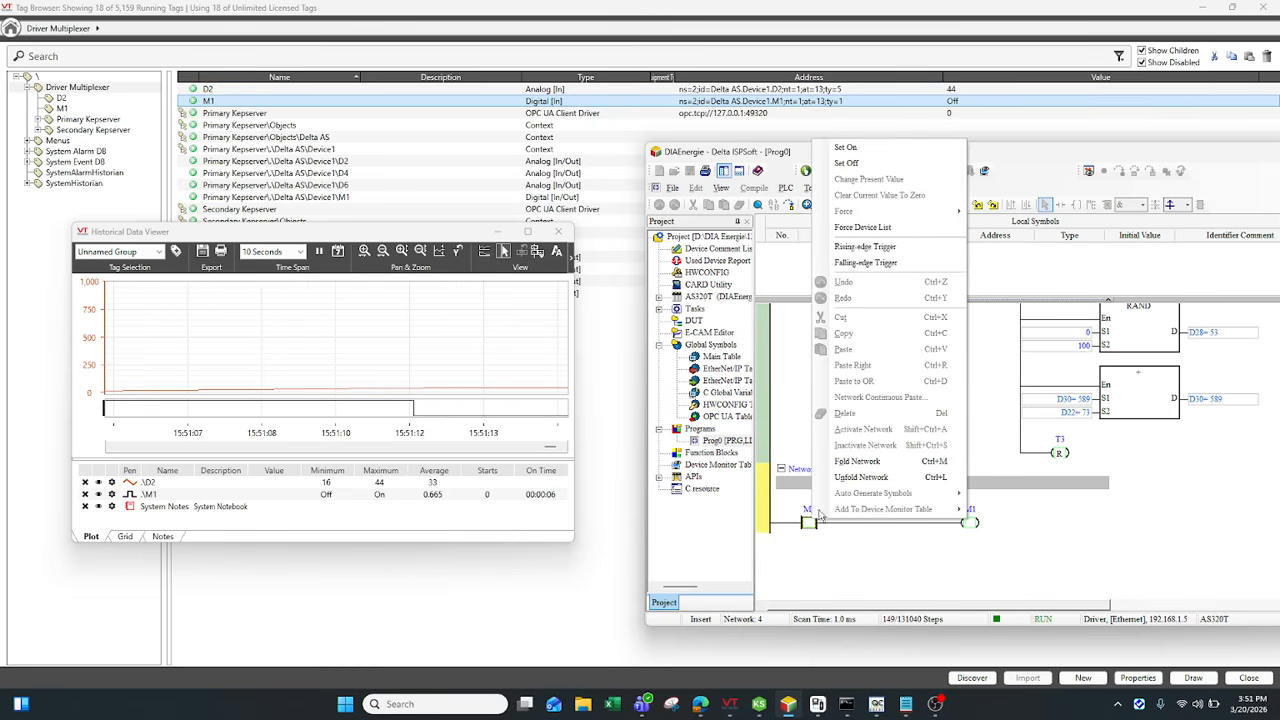
{"action": "left_click", "coordinate": [850, 148]}
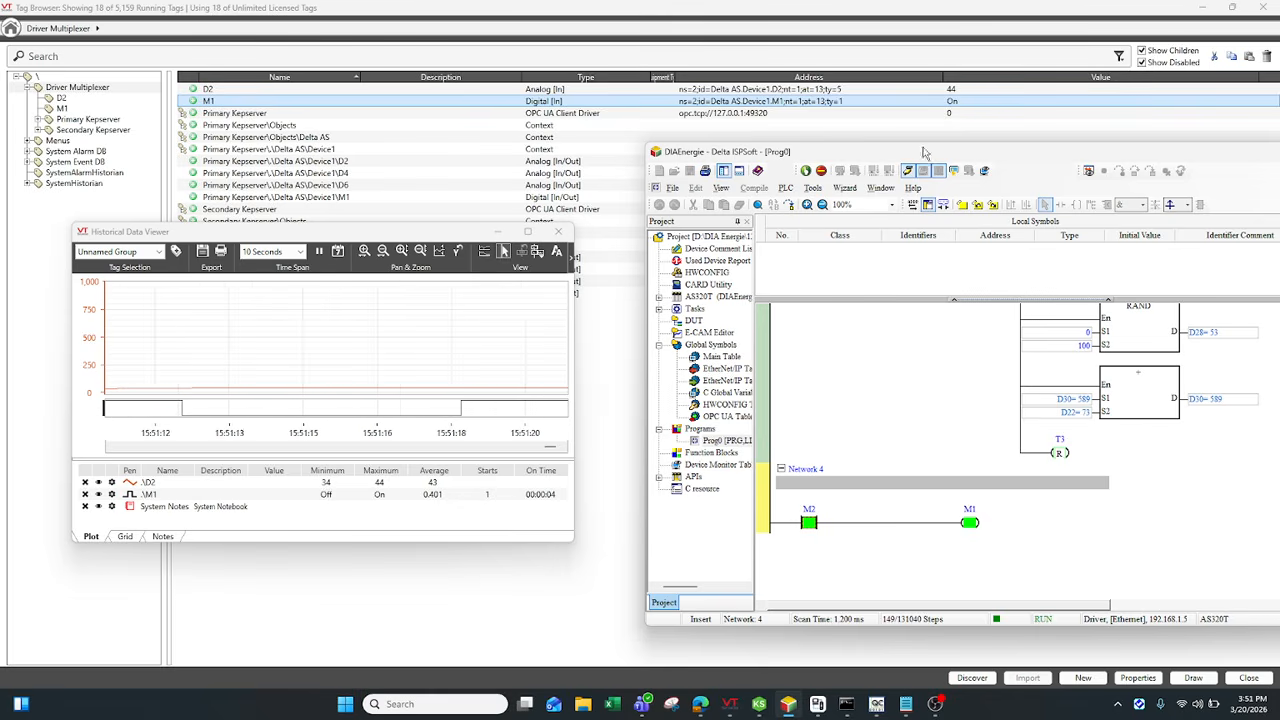
Minimize the VTScada Tag Browser and arrange the trend viewer and the Driver Multiplexer connection statistics clear of the redundancy page's status indicators
{"action": "left_click", "coordinate": [1203, 8]}
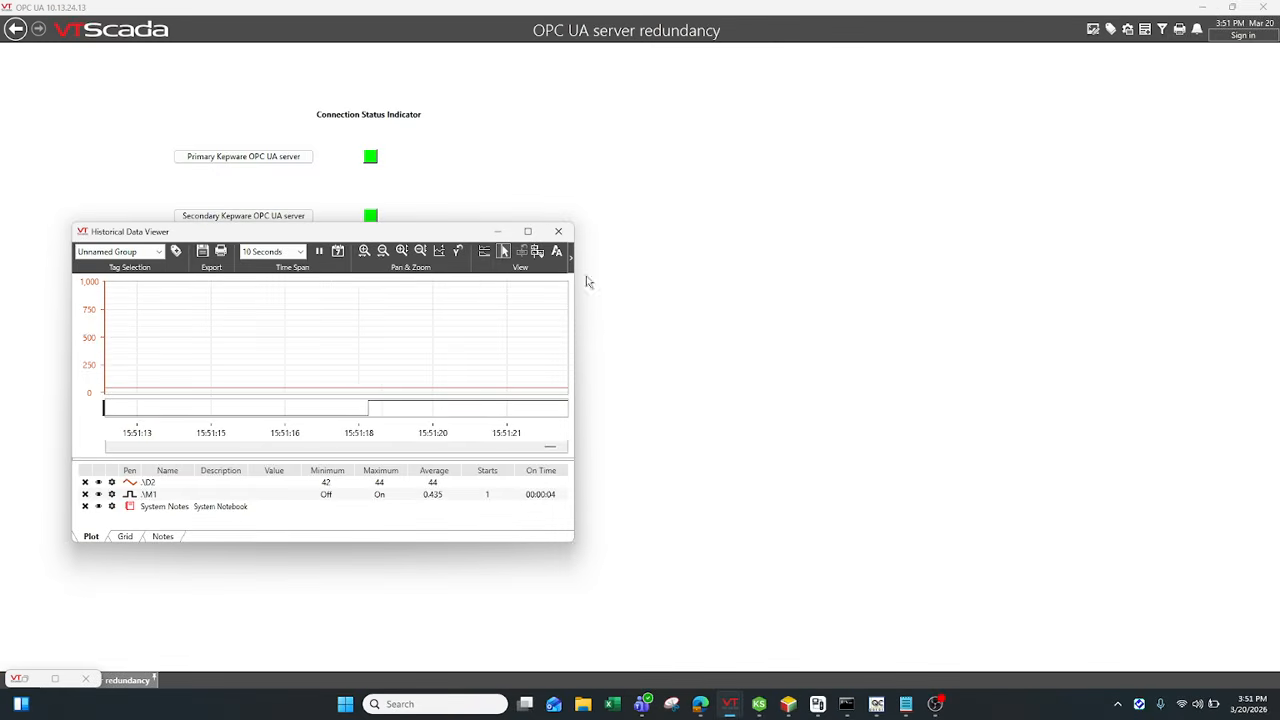
{"action": "left_click_drag", "start_coordinate": [503, 240], "coordinate": [1036, 219]}
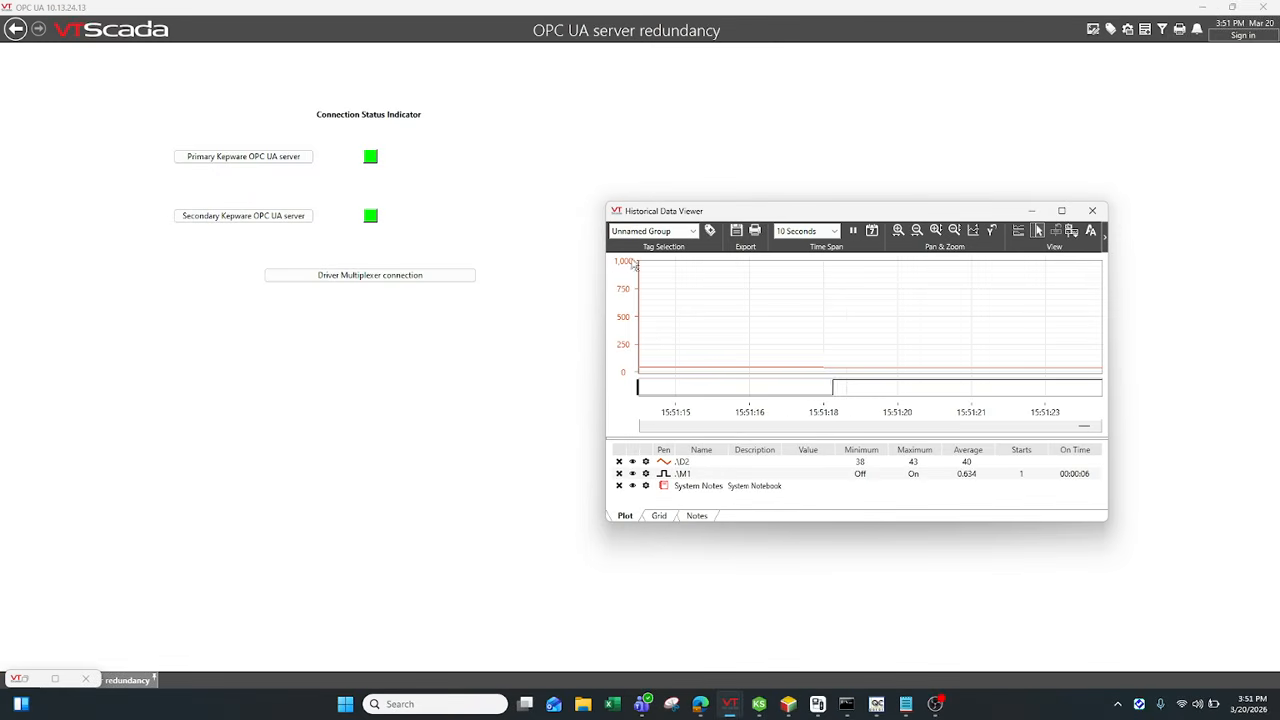
{"action": "left_click", "coordinate": [458, 276]}
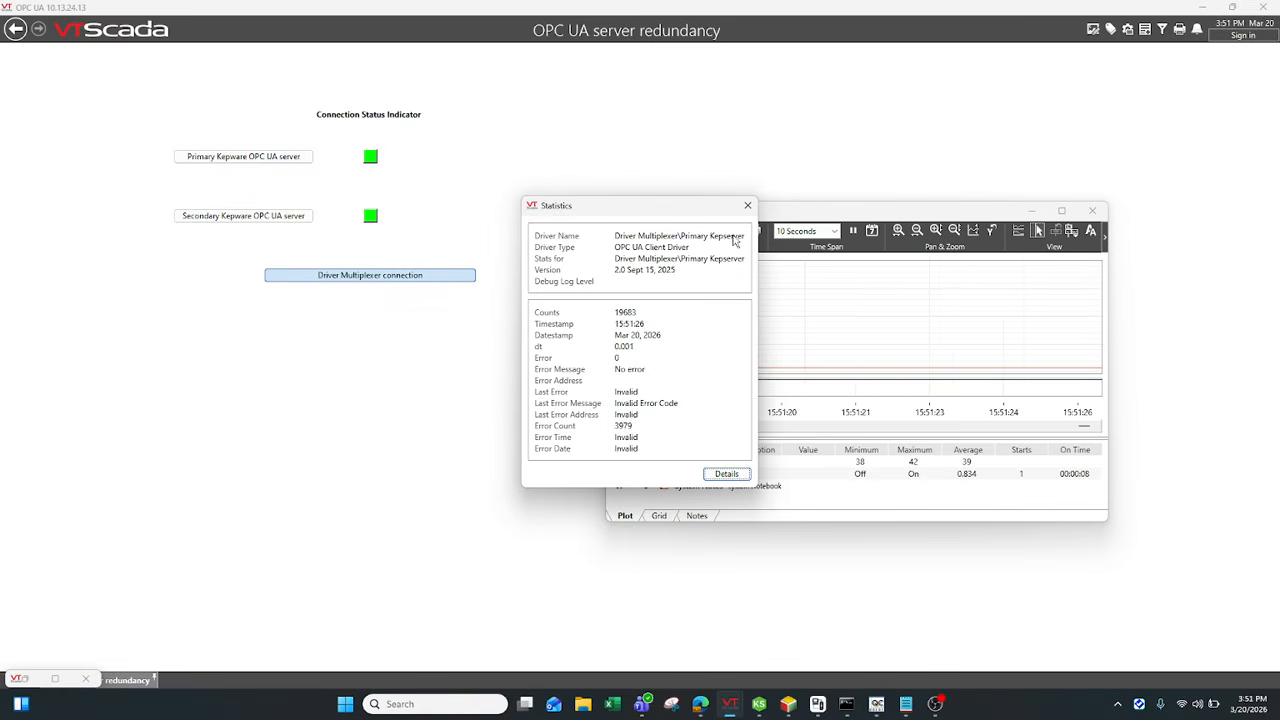
{"action": "left_click_drag", "start_coordinate": [679, 212], "coordinate": [296, 351]}
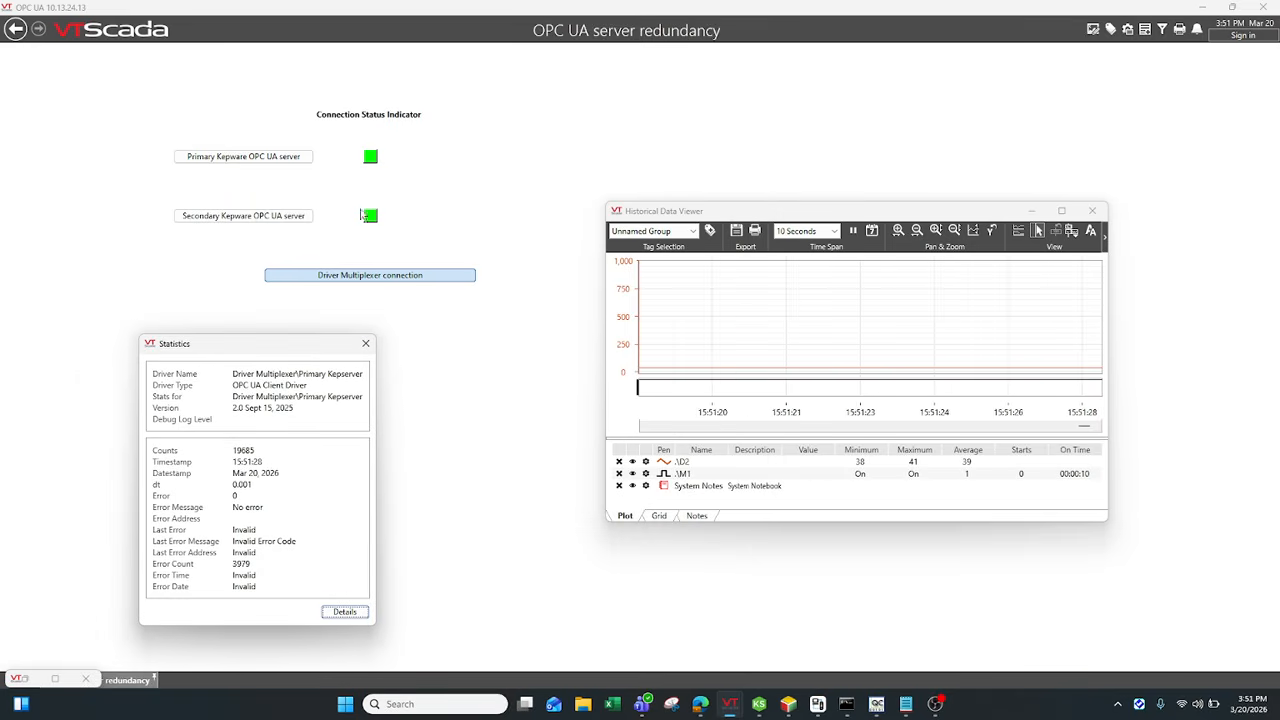